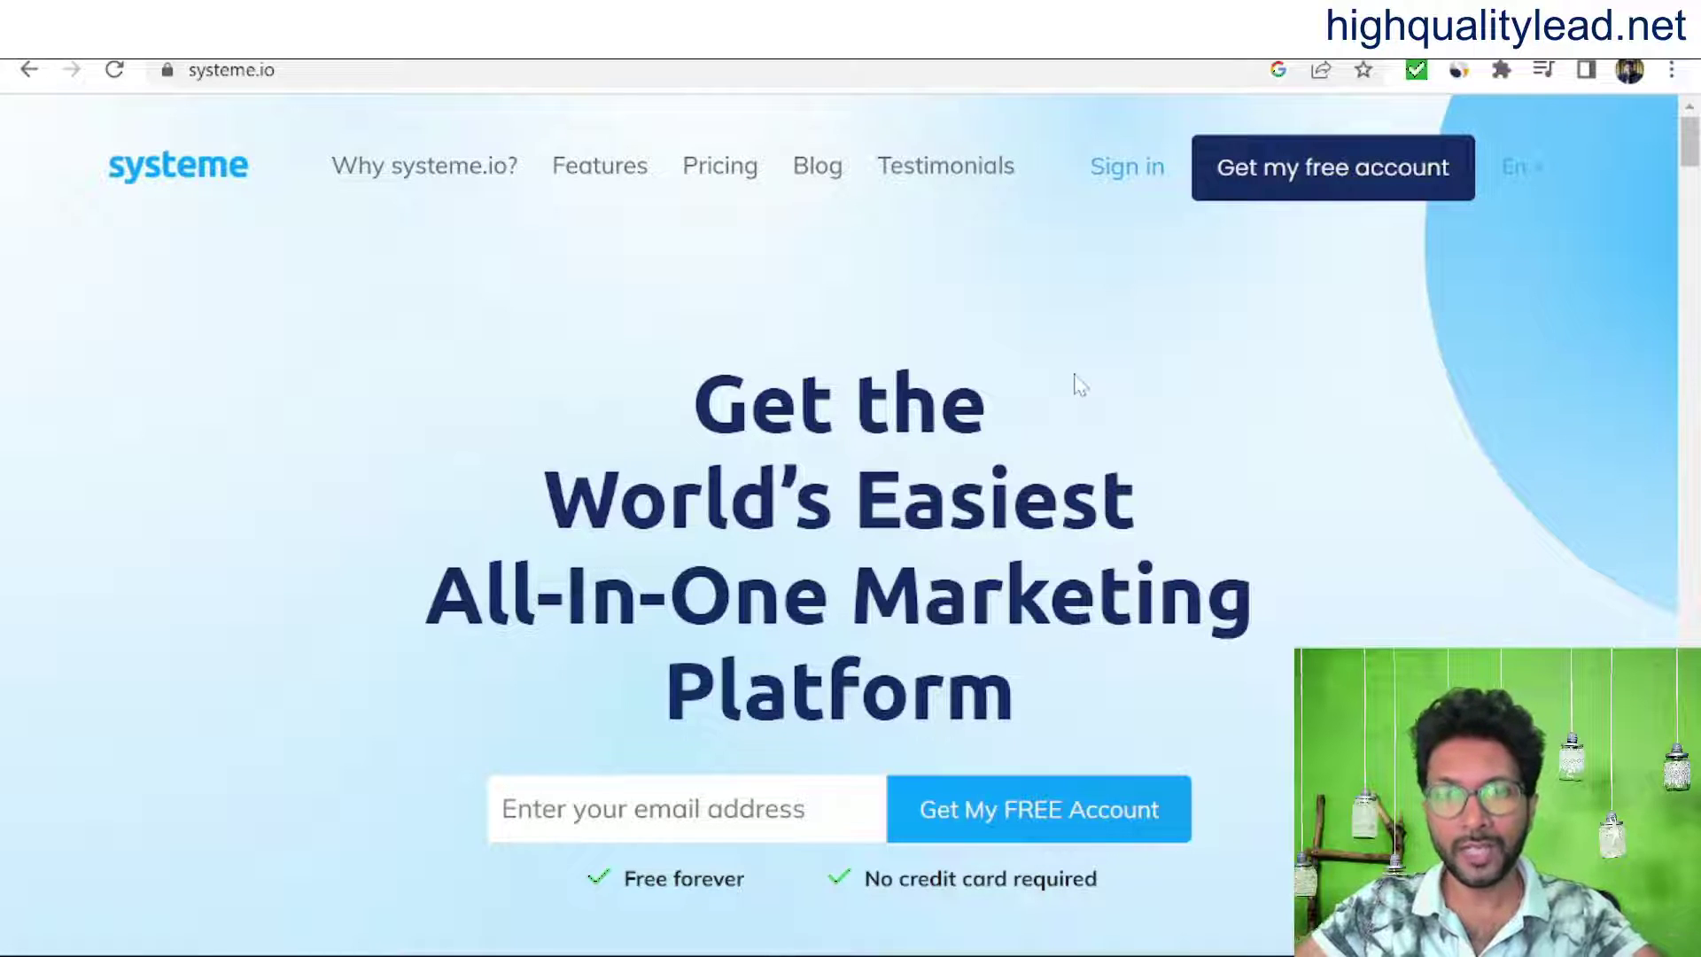
Step: Open the systeme.io pricing page and compare the limits of the Free, Startup, Webinar and Unlimited plans
left_click(721, 181)
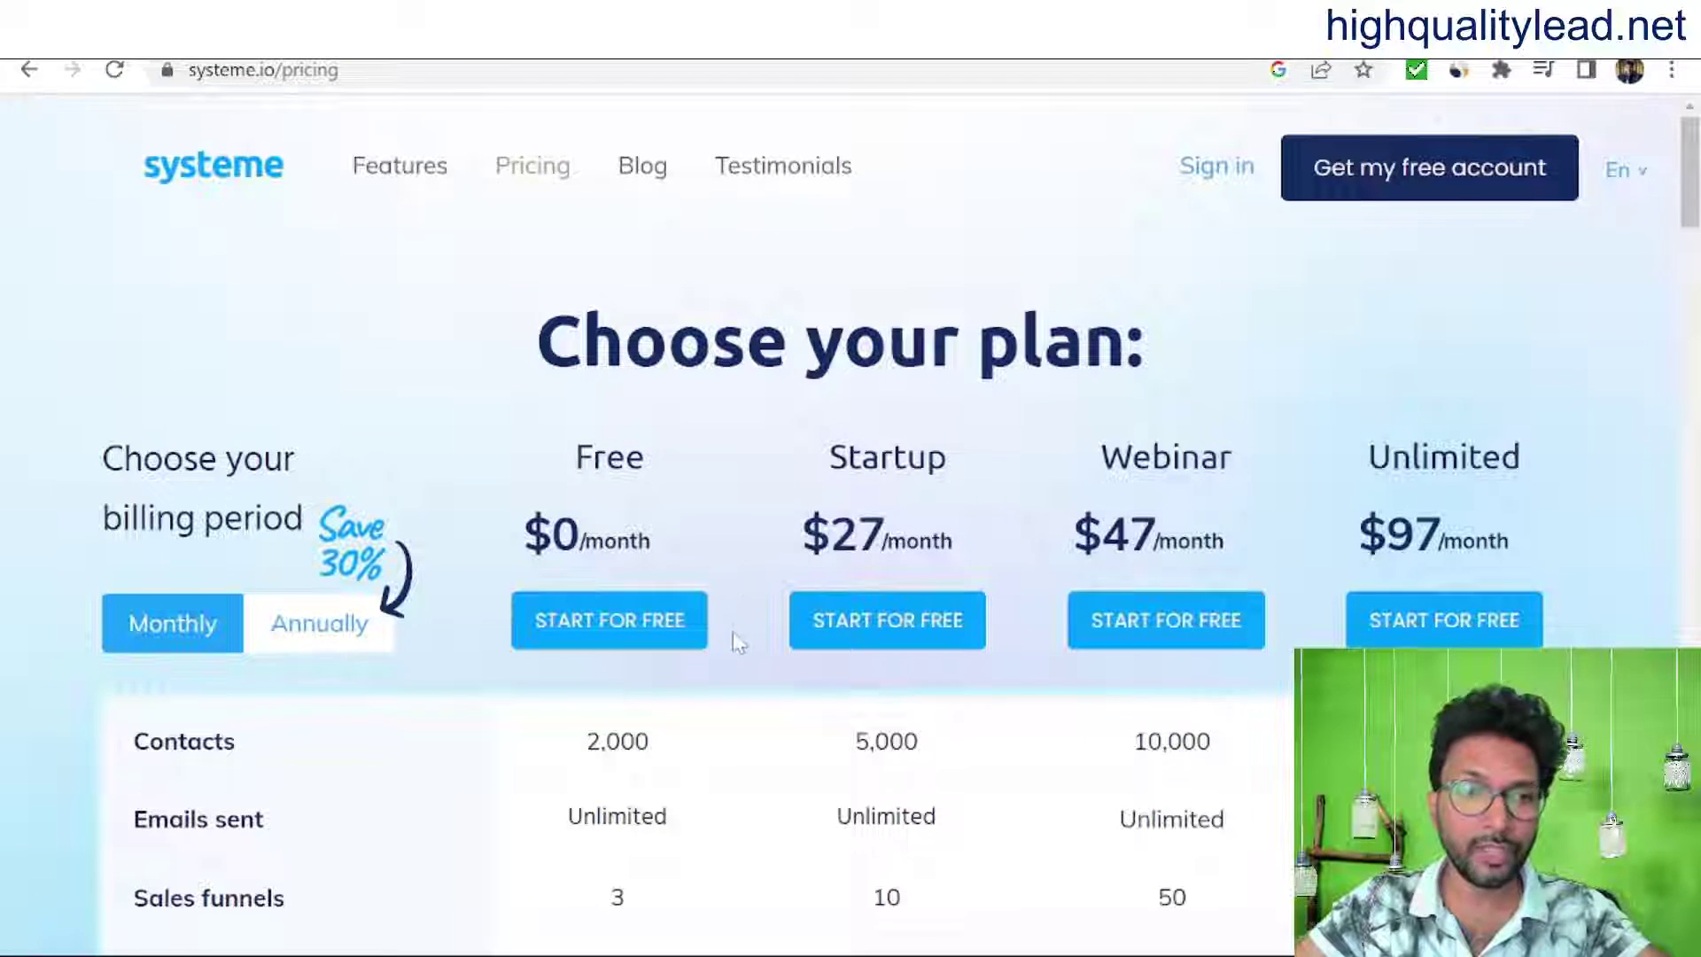
scroll(731, 634, "down", 3)
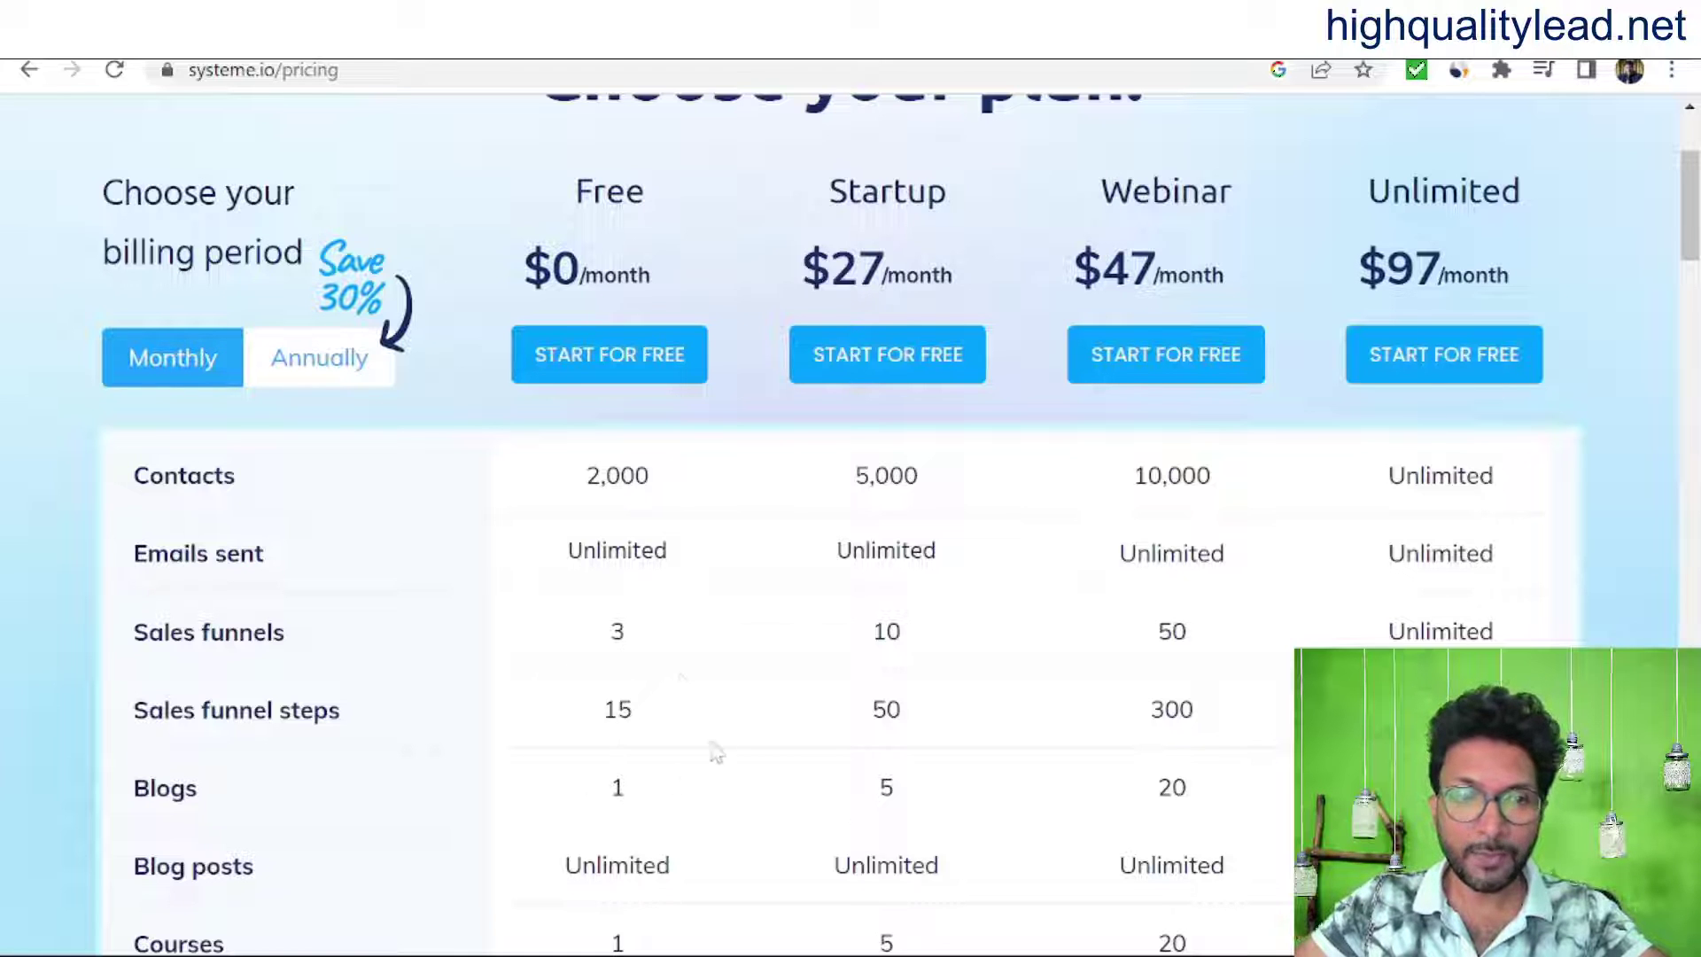
scroll(771, 763, "down", 3)
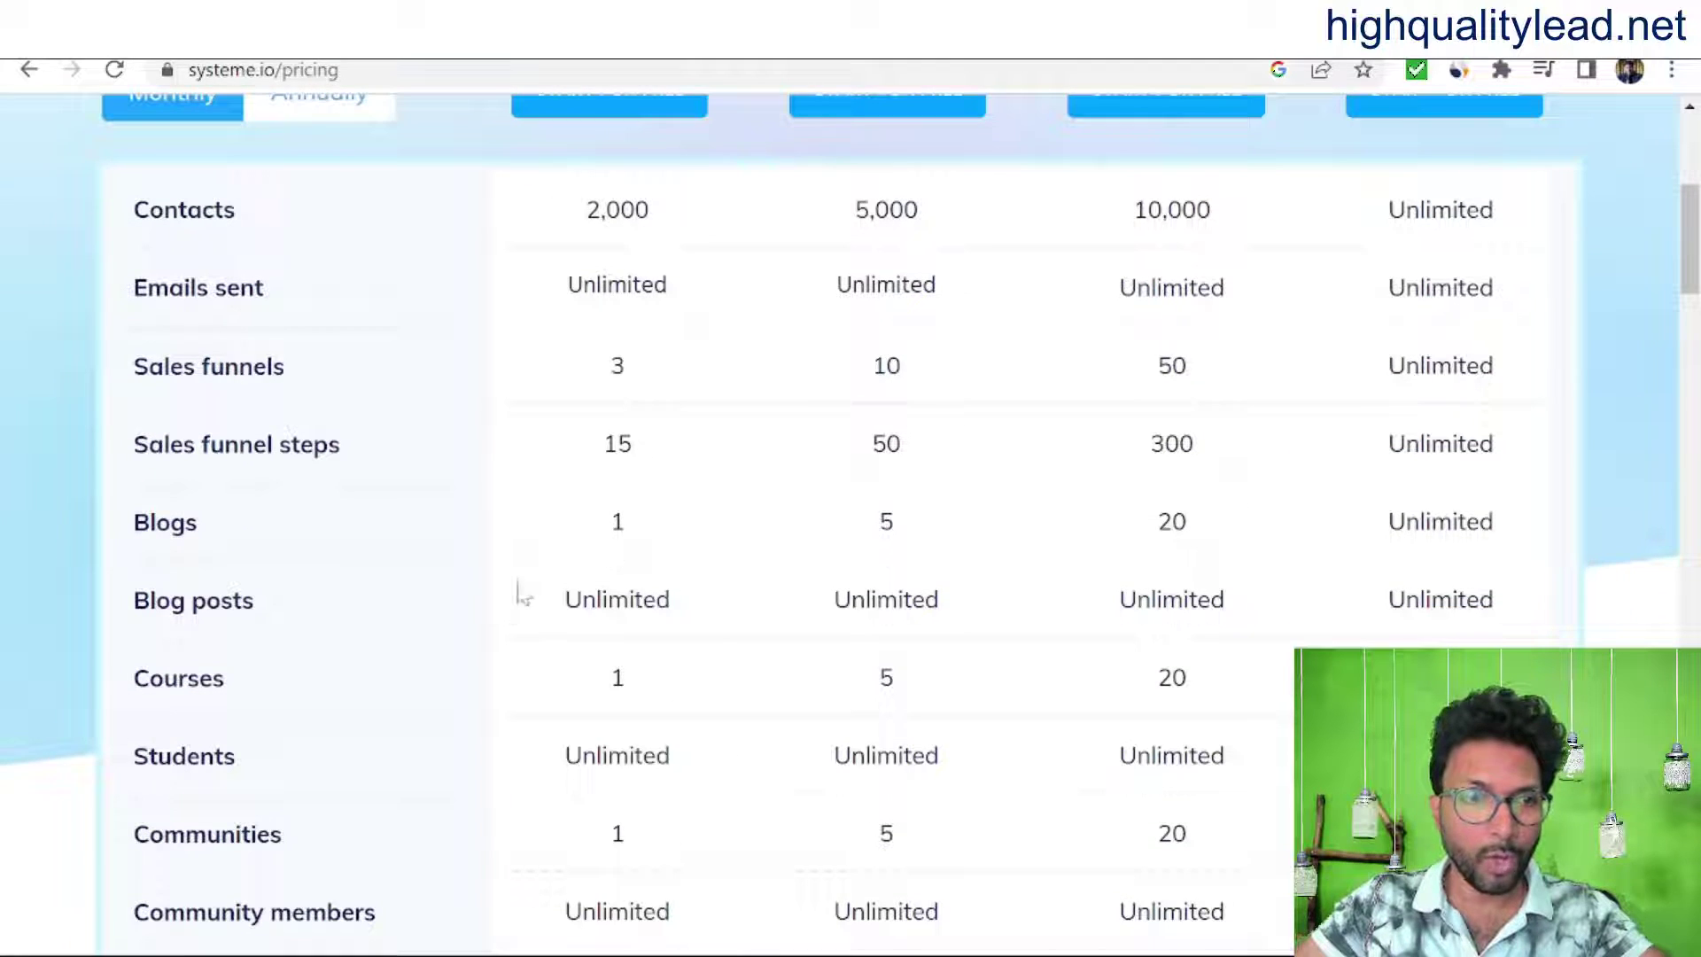
scroll(744, 629, "up", 5)
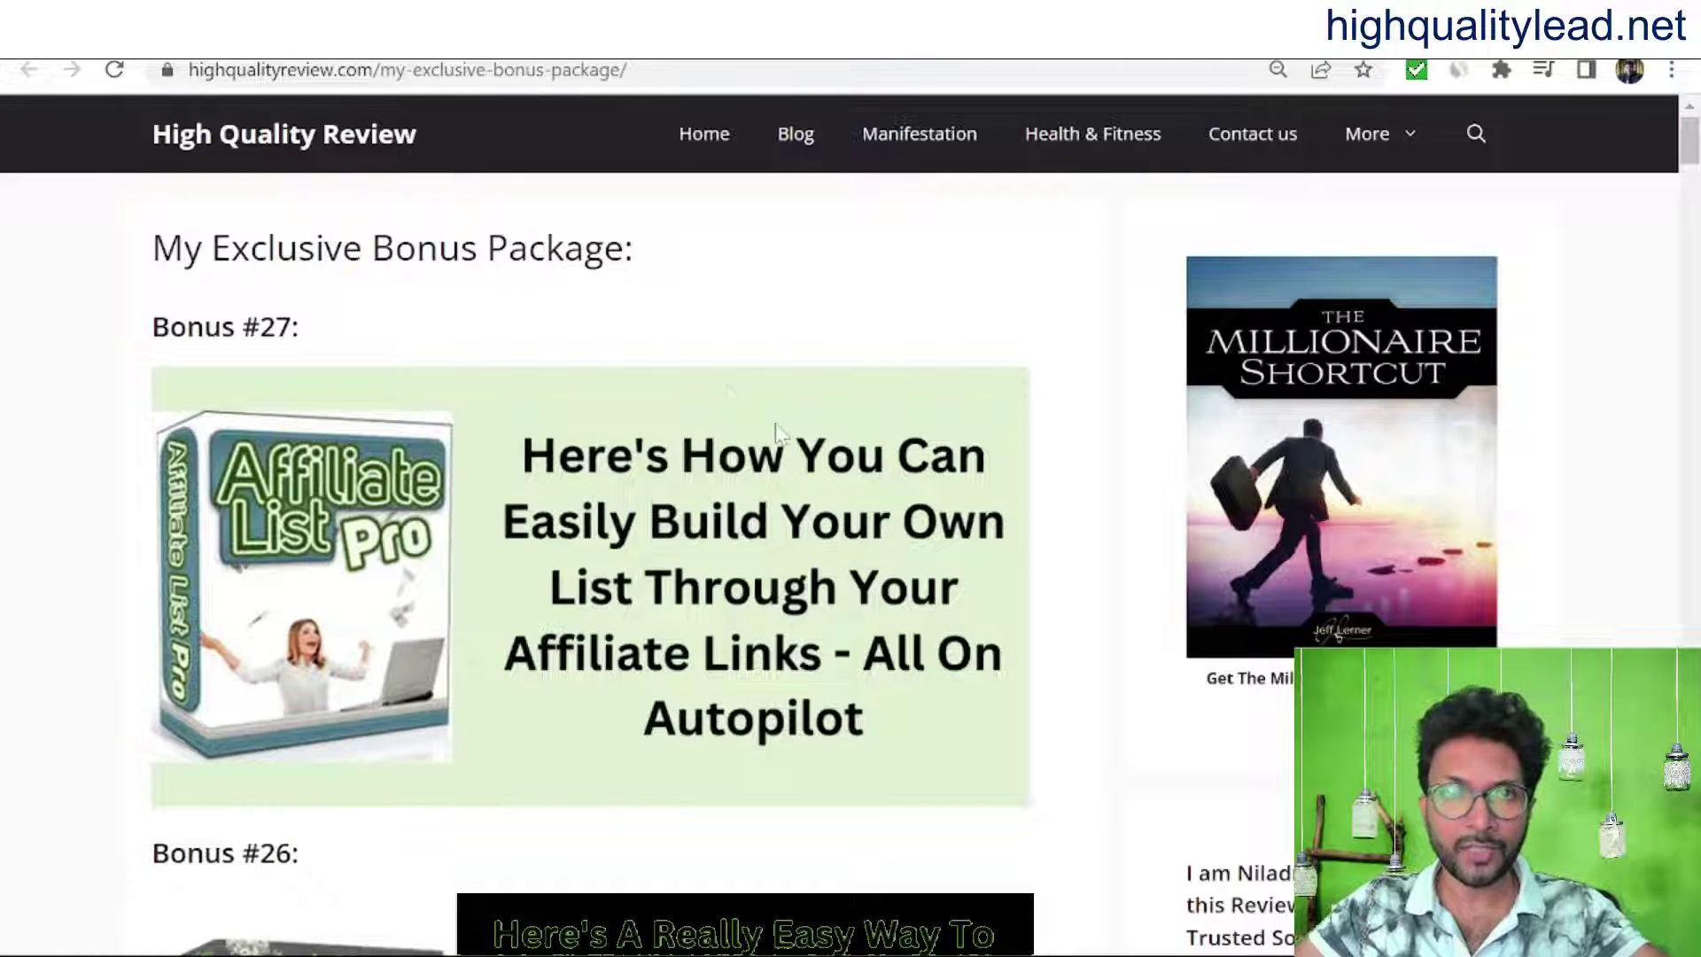
Step: Review the exclusive bonus package page, including its web address, the steps for getting the bonuses and the contact e-mail
left_click(664, 73)
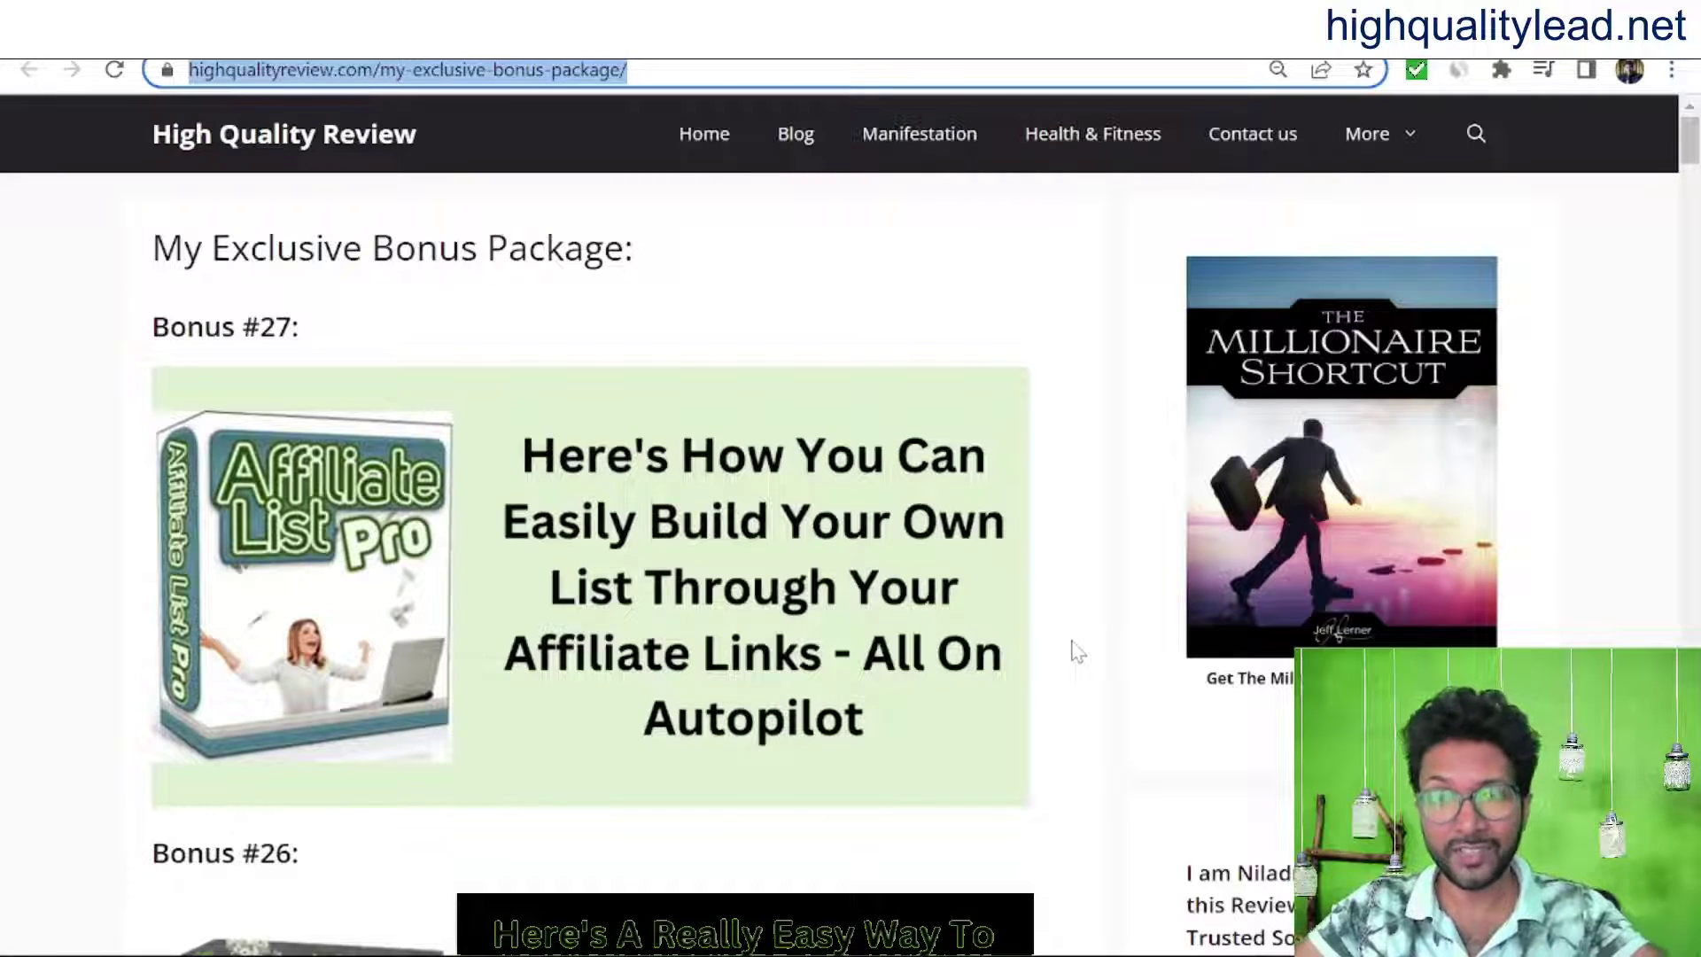
left_click(1690, 229)
left_click_drag(1690, 228, 1691, 948)
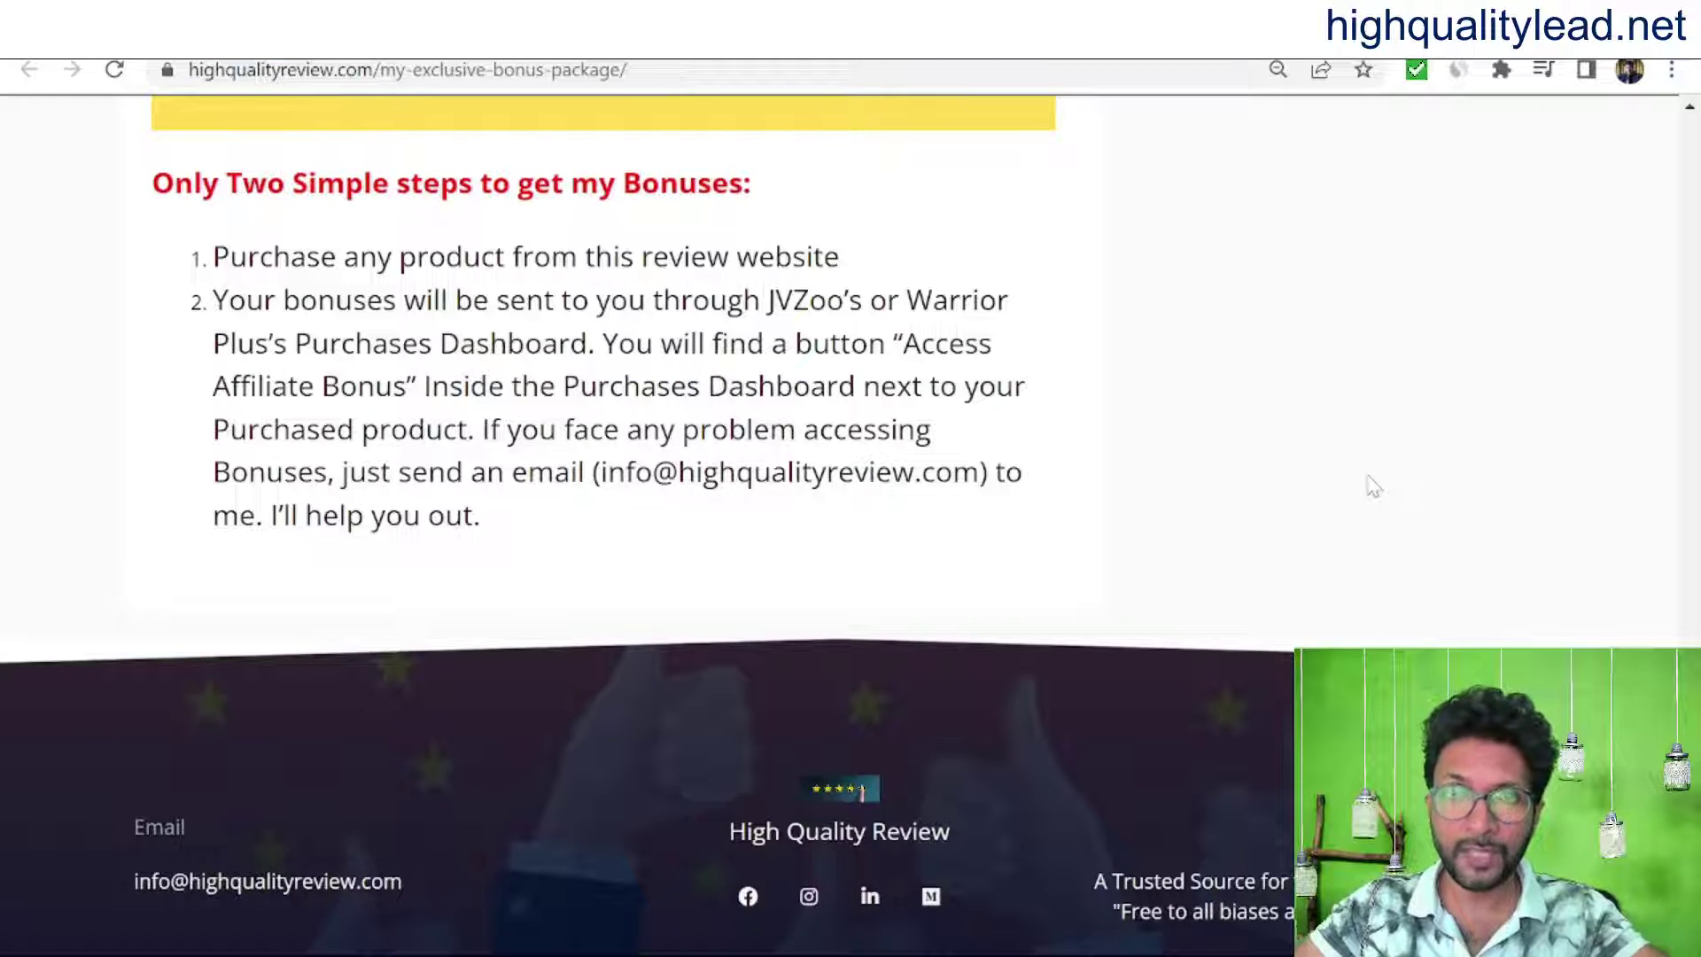
left_click_drag(601, 472, 978, 473)
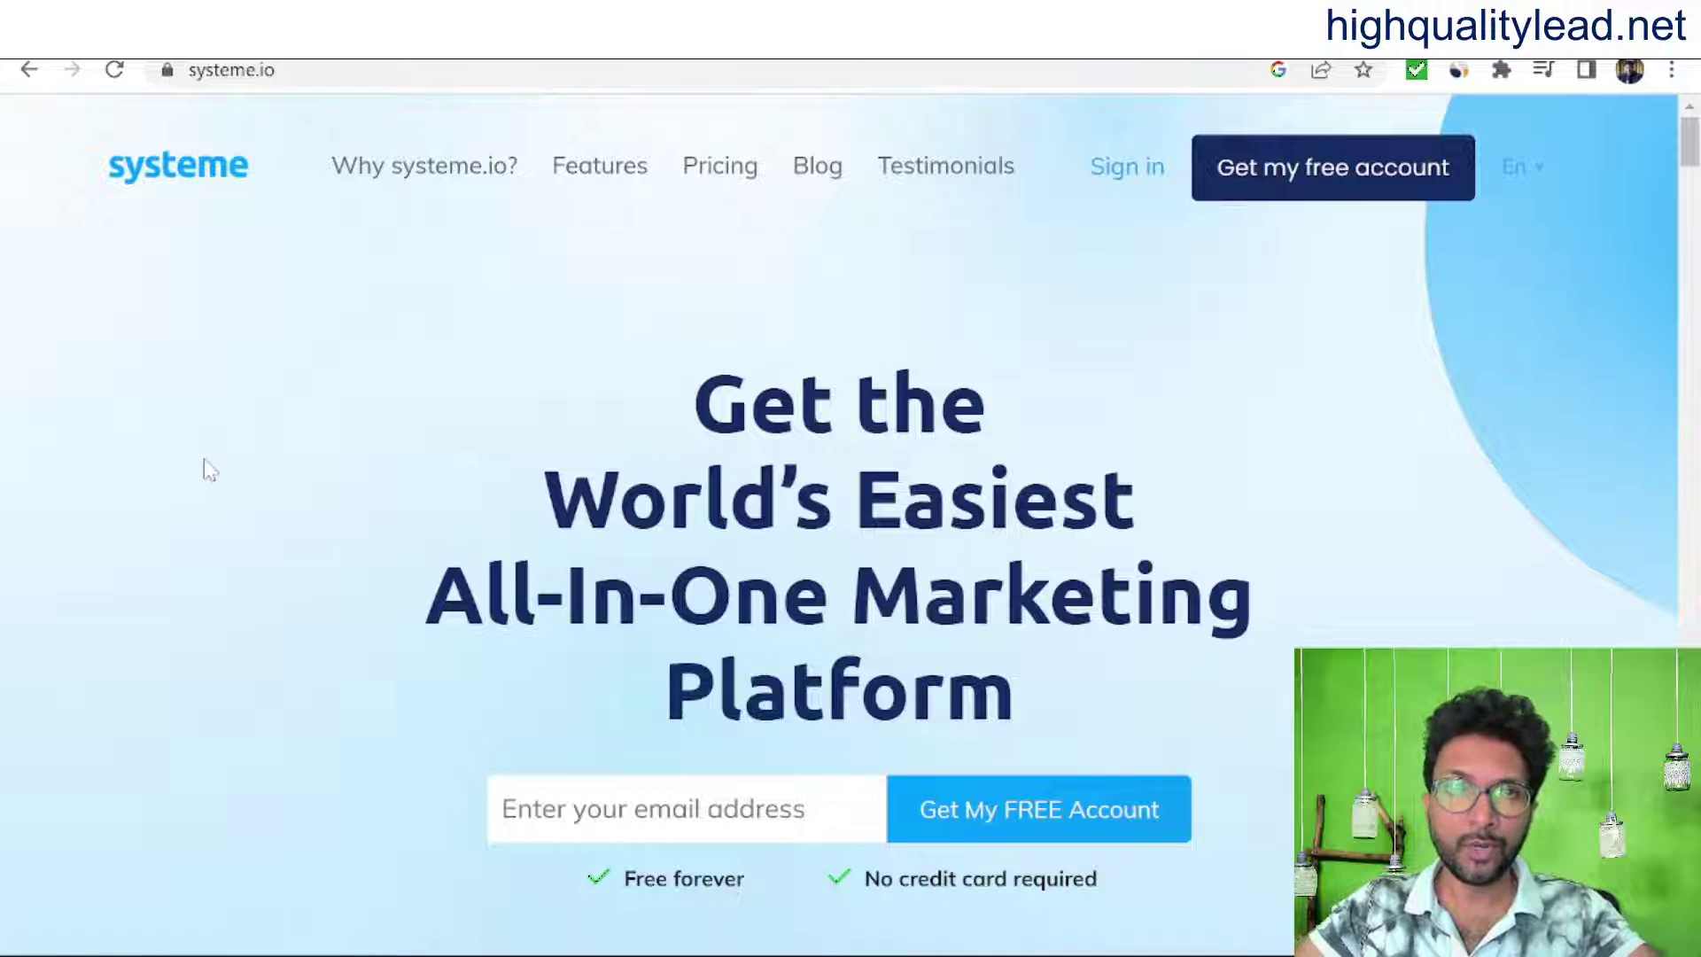
Step: Go to the systeme.io account's funnels and create a funnel named "weight loss1" with the goal Build an audience
left_click(1367, 178)
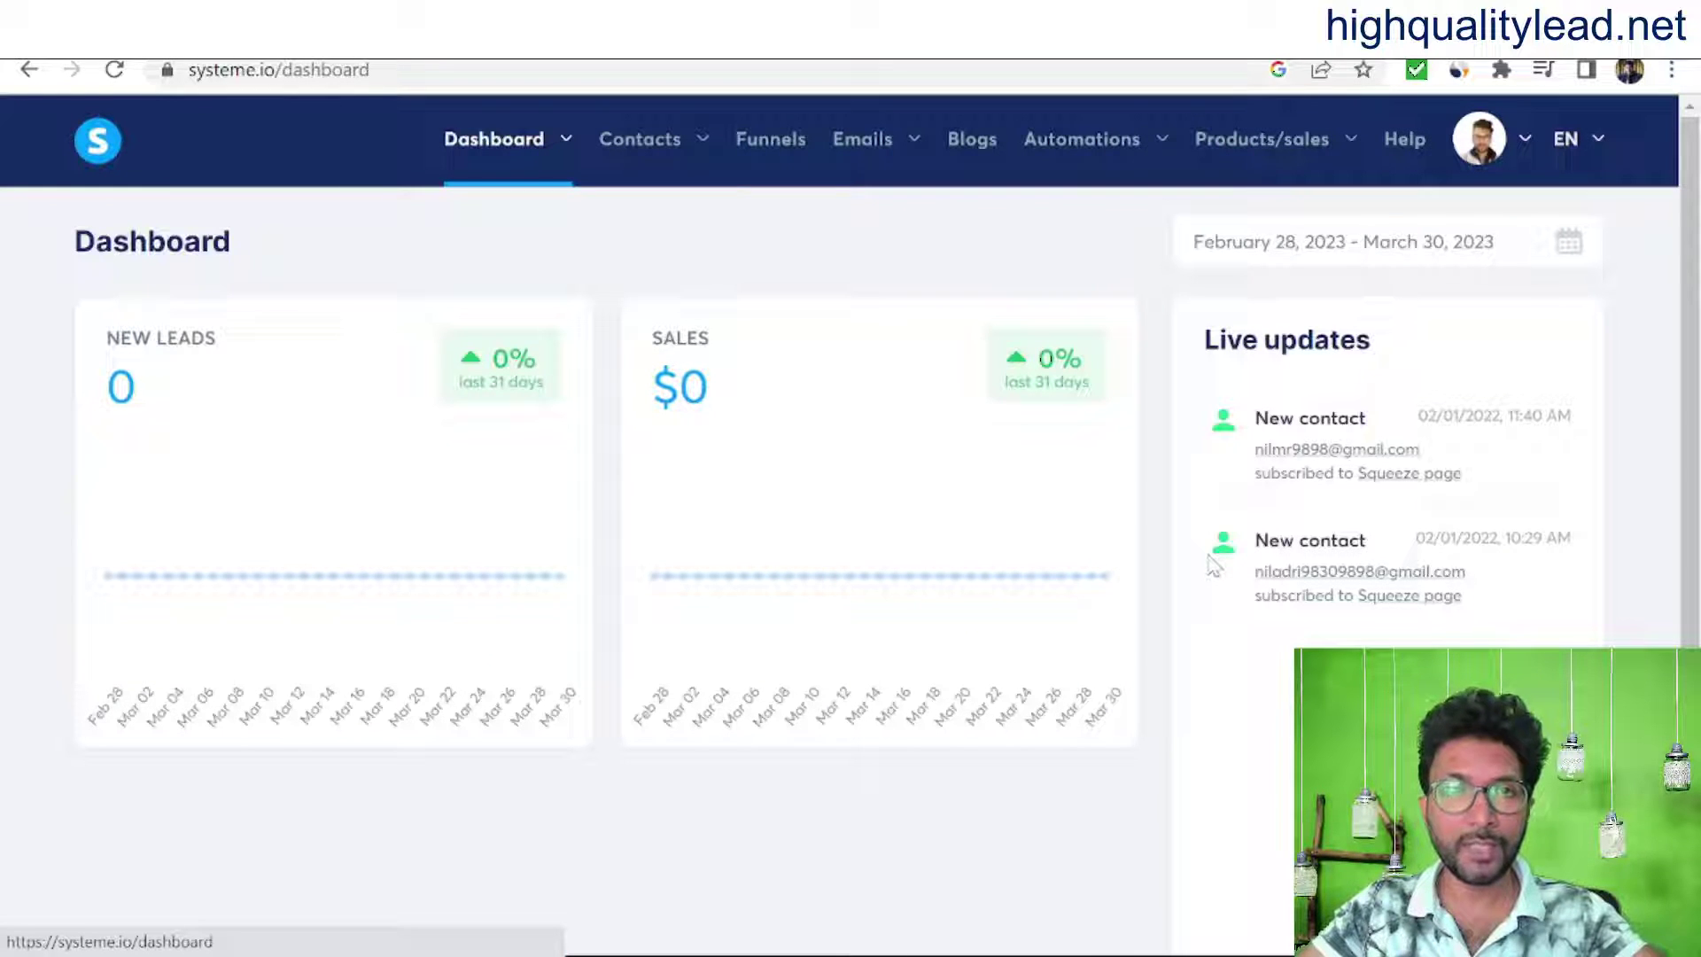
left_click(778, 143)
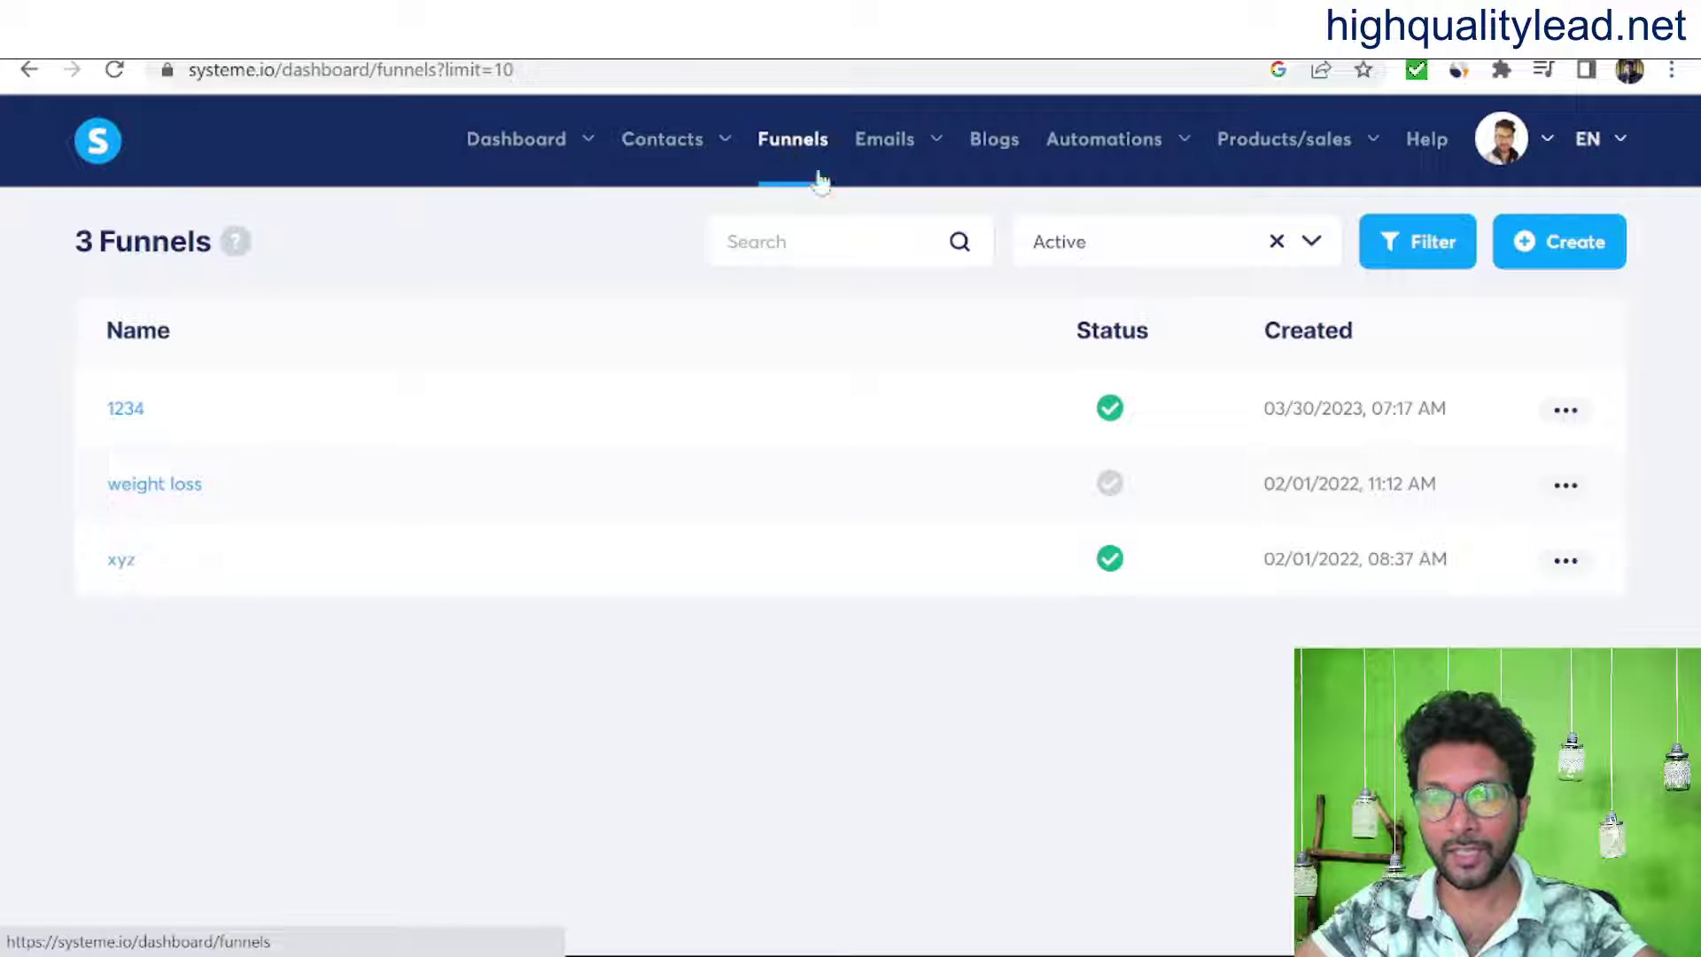
left_click(1546, 253)
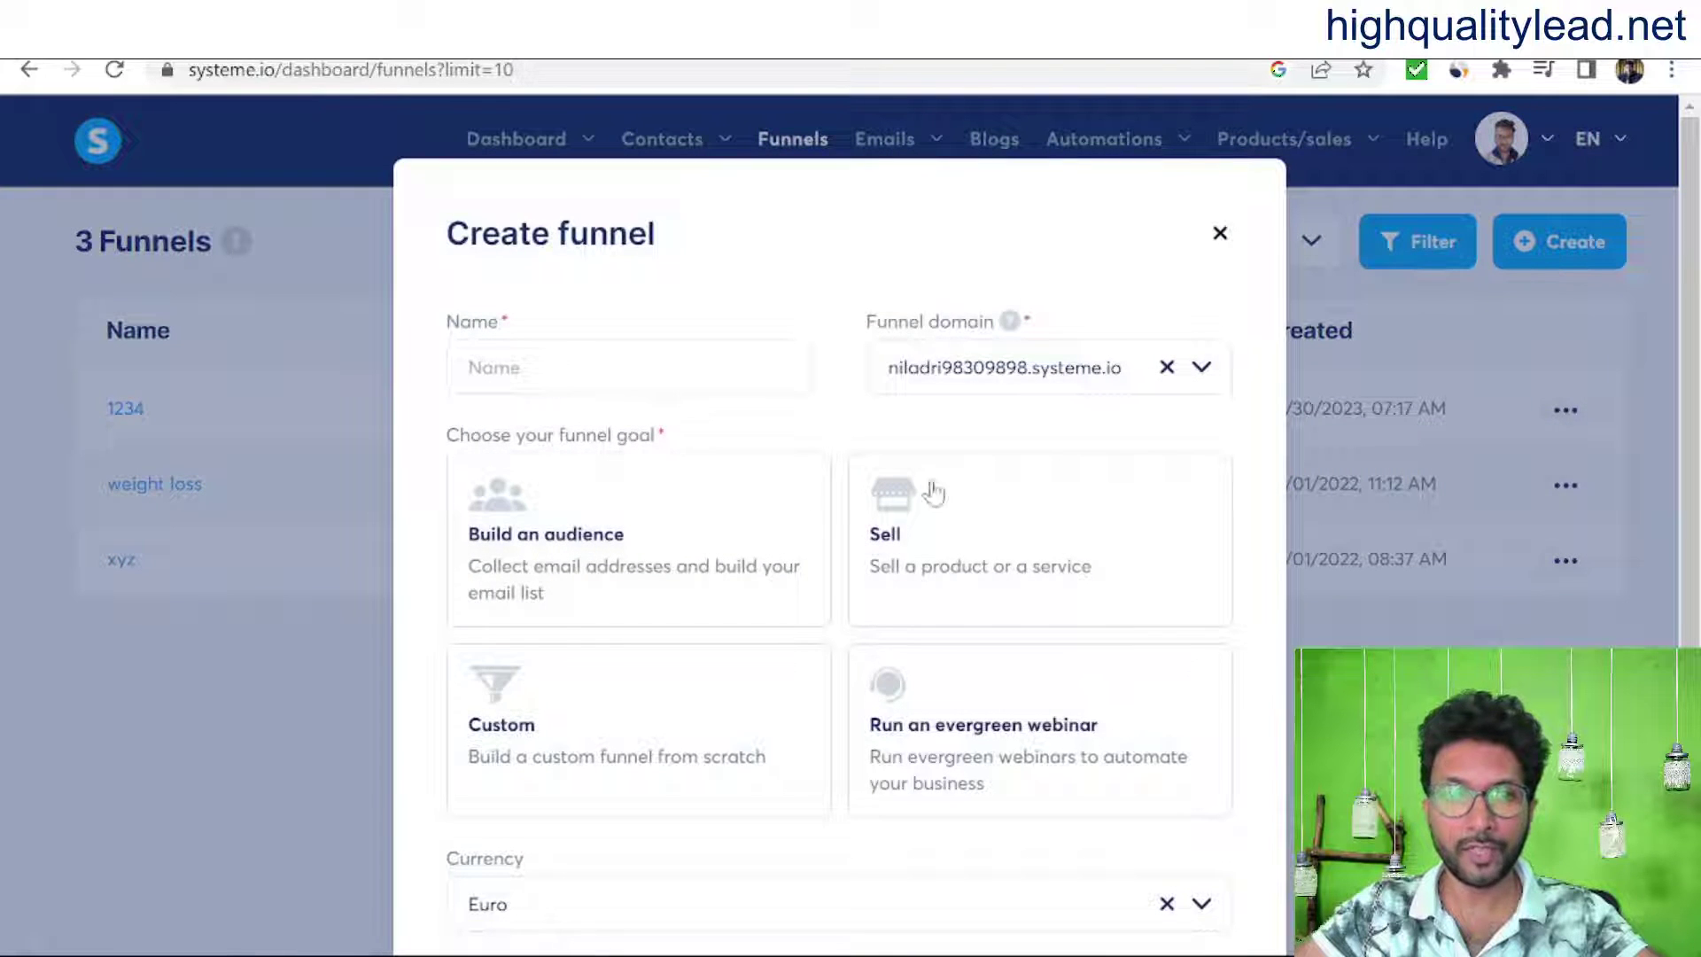
type("weight")
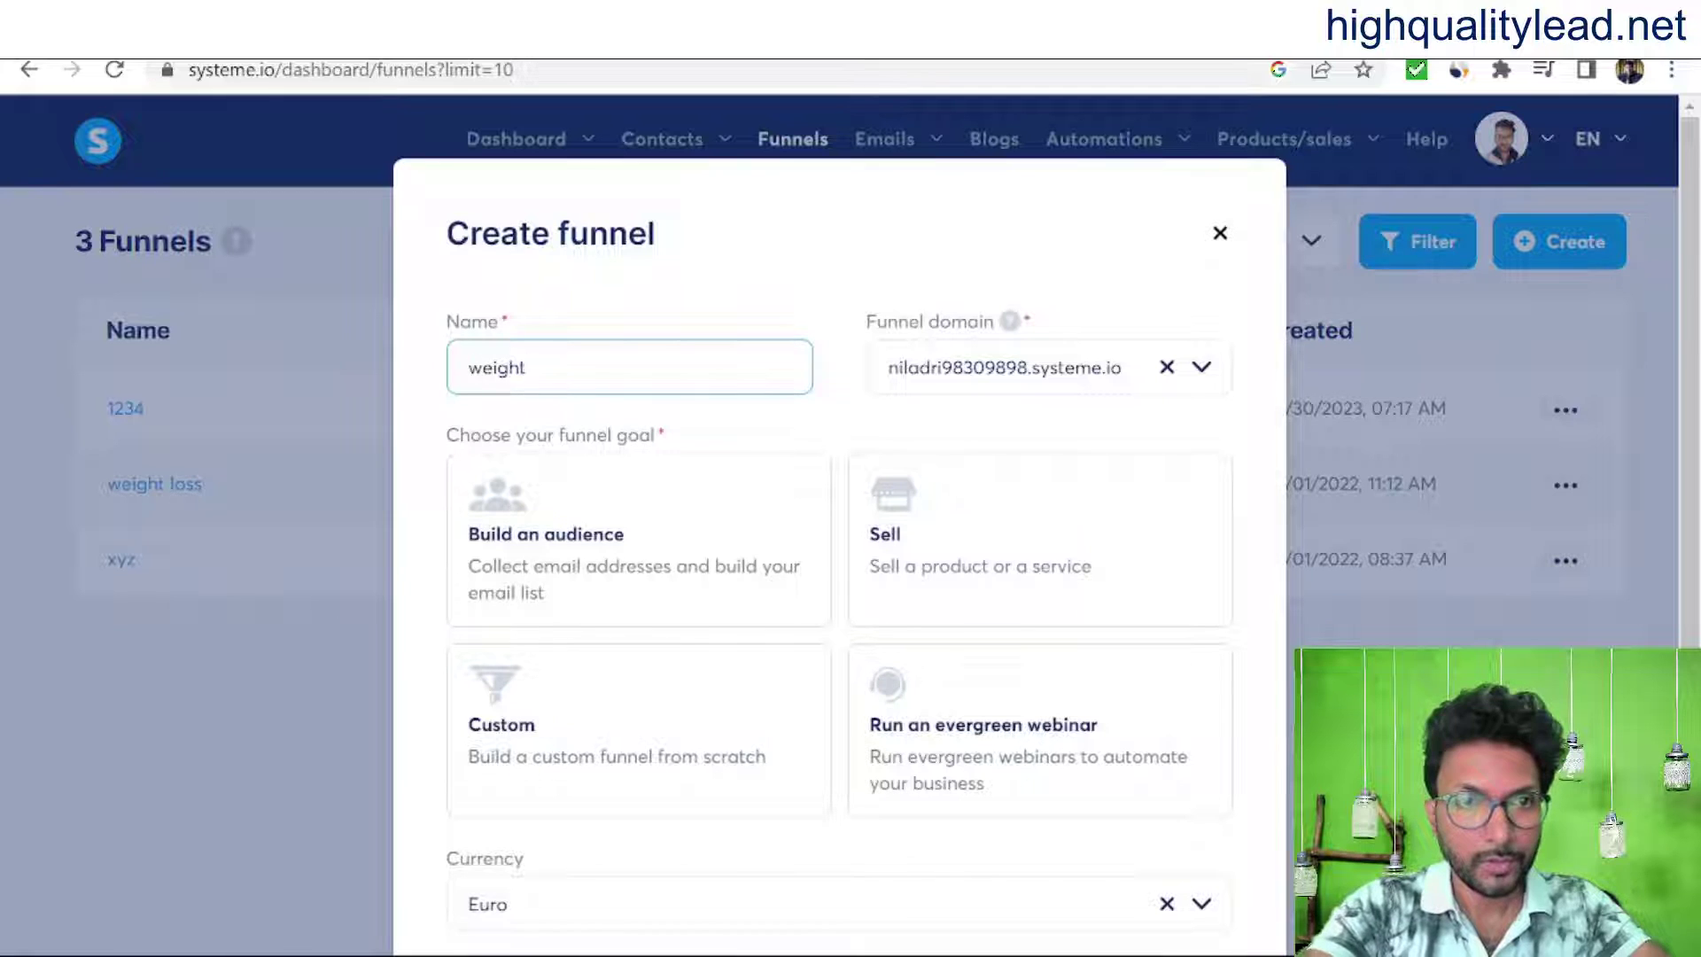
type(" loss1")
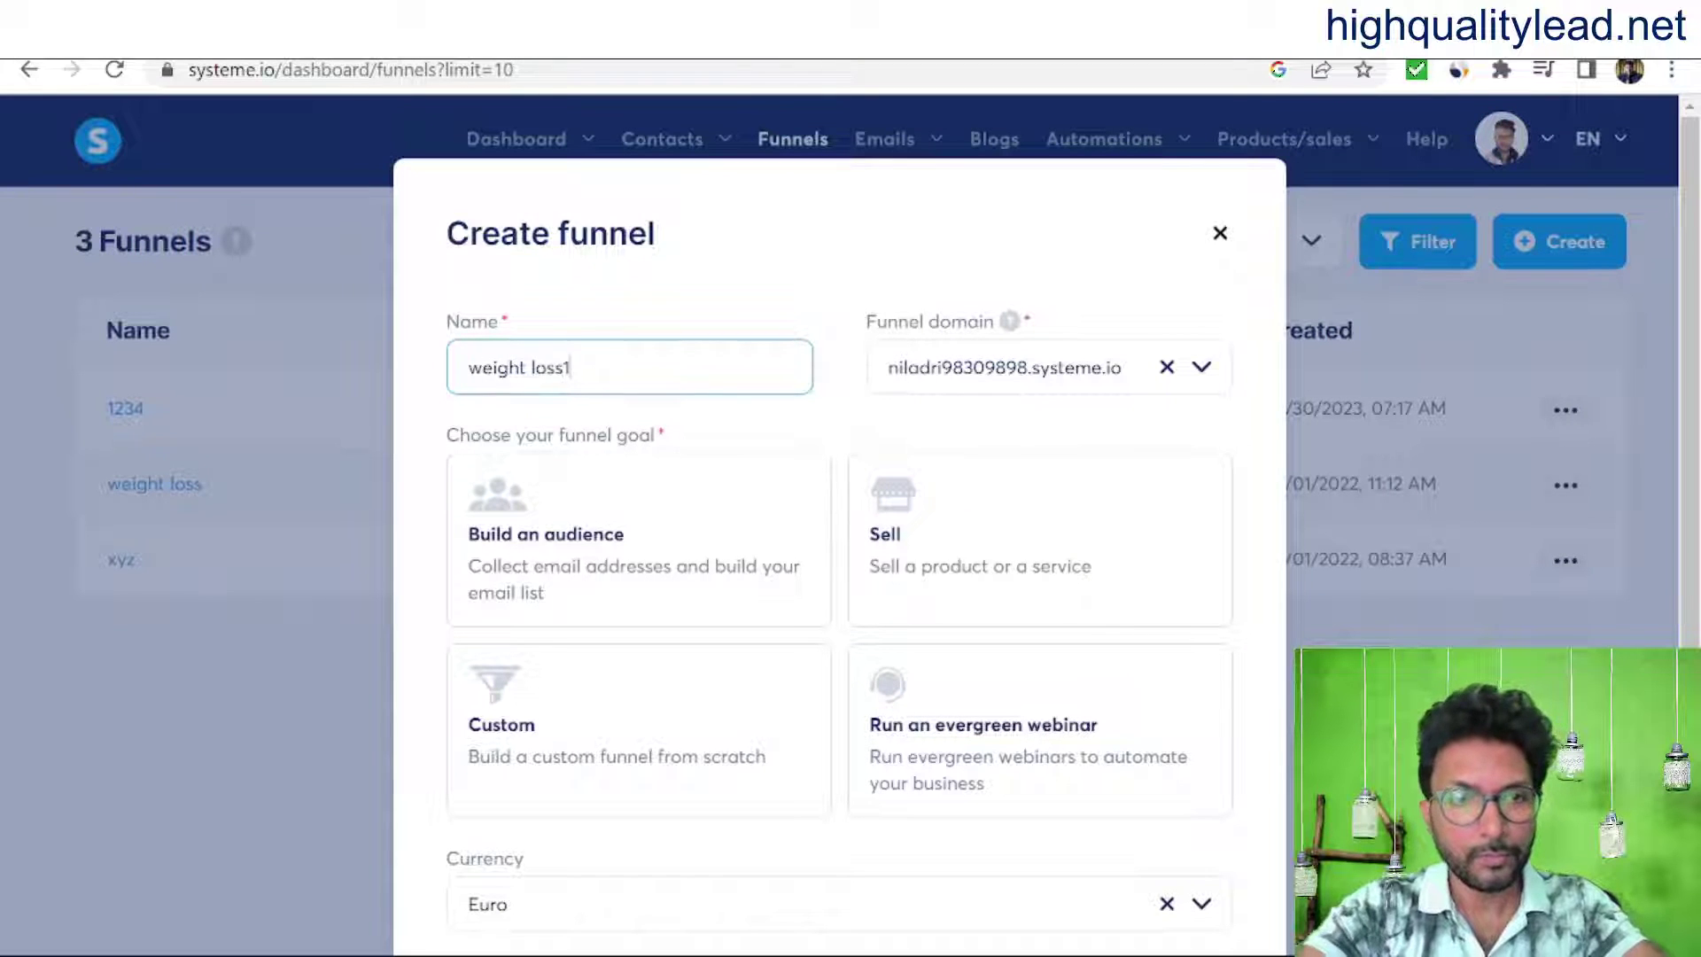
left_click(549, 553)
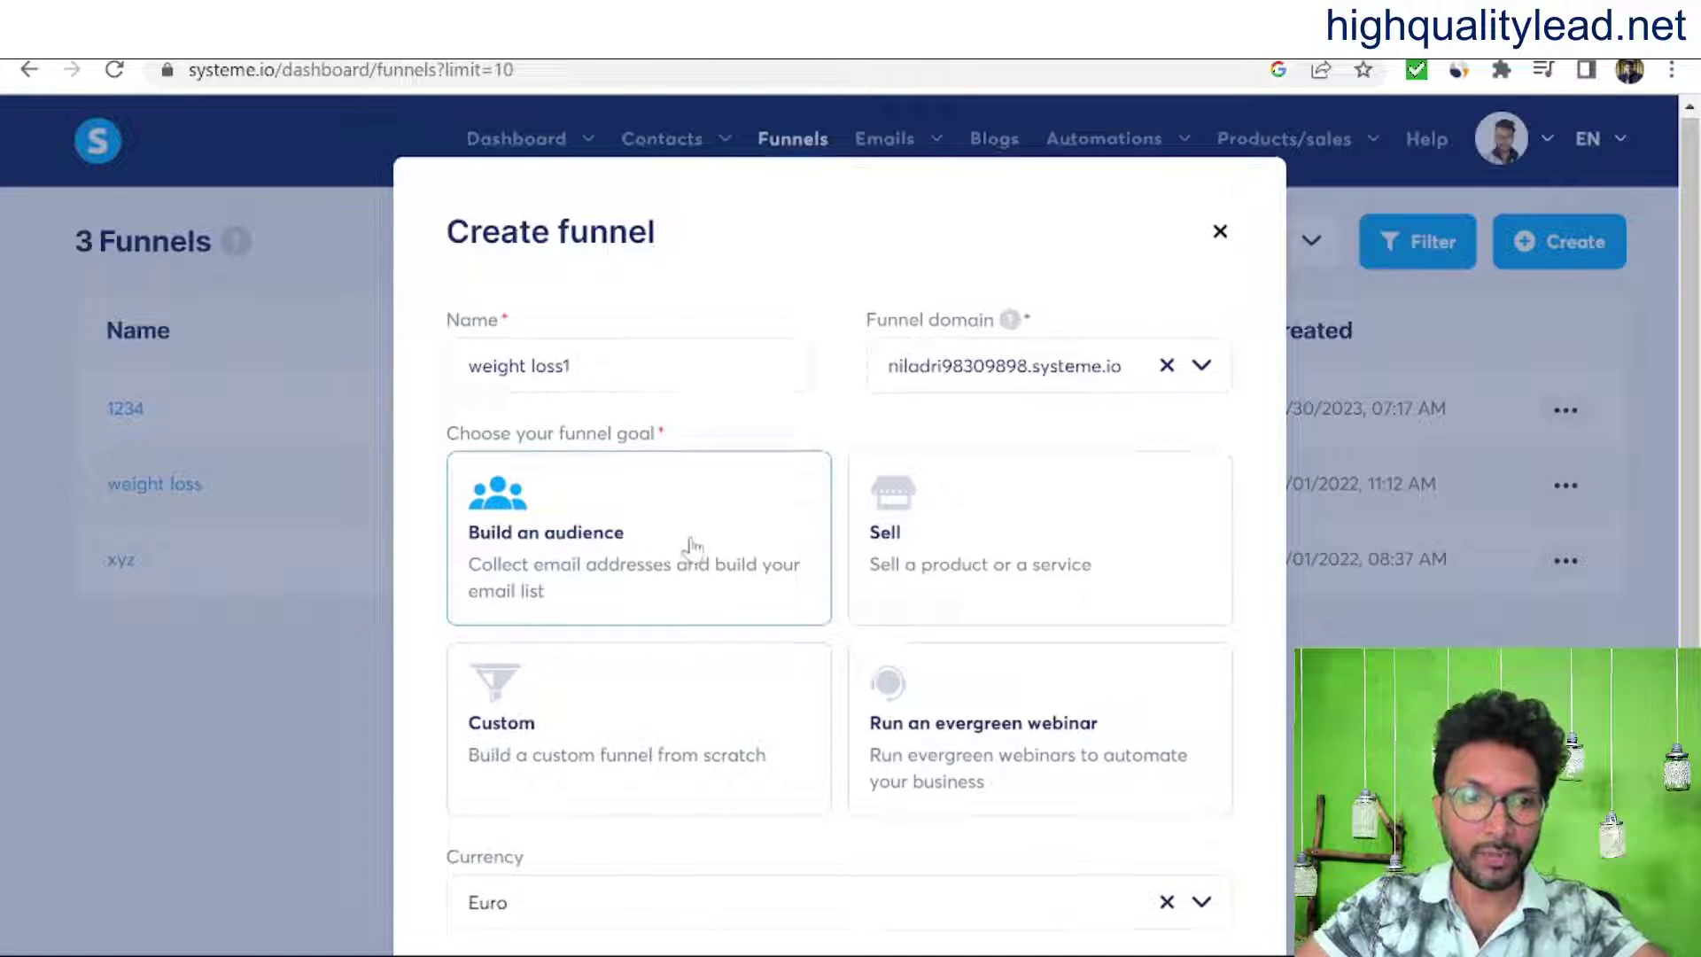
scroll(687, 545, "down", 2)
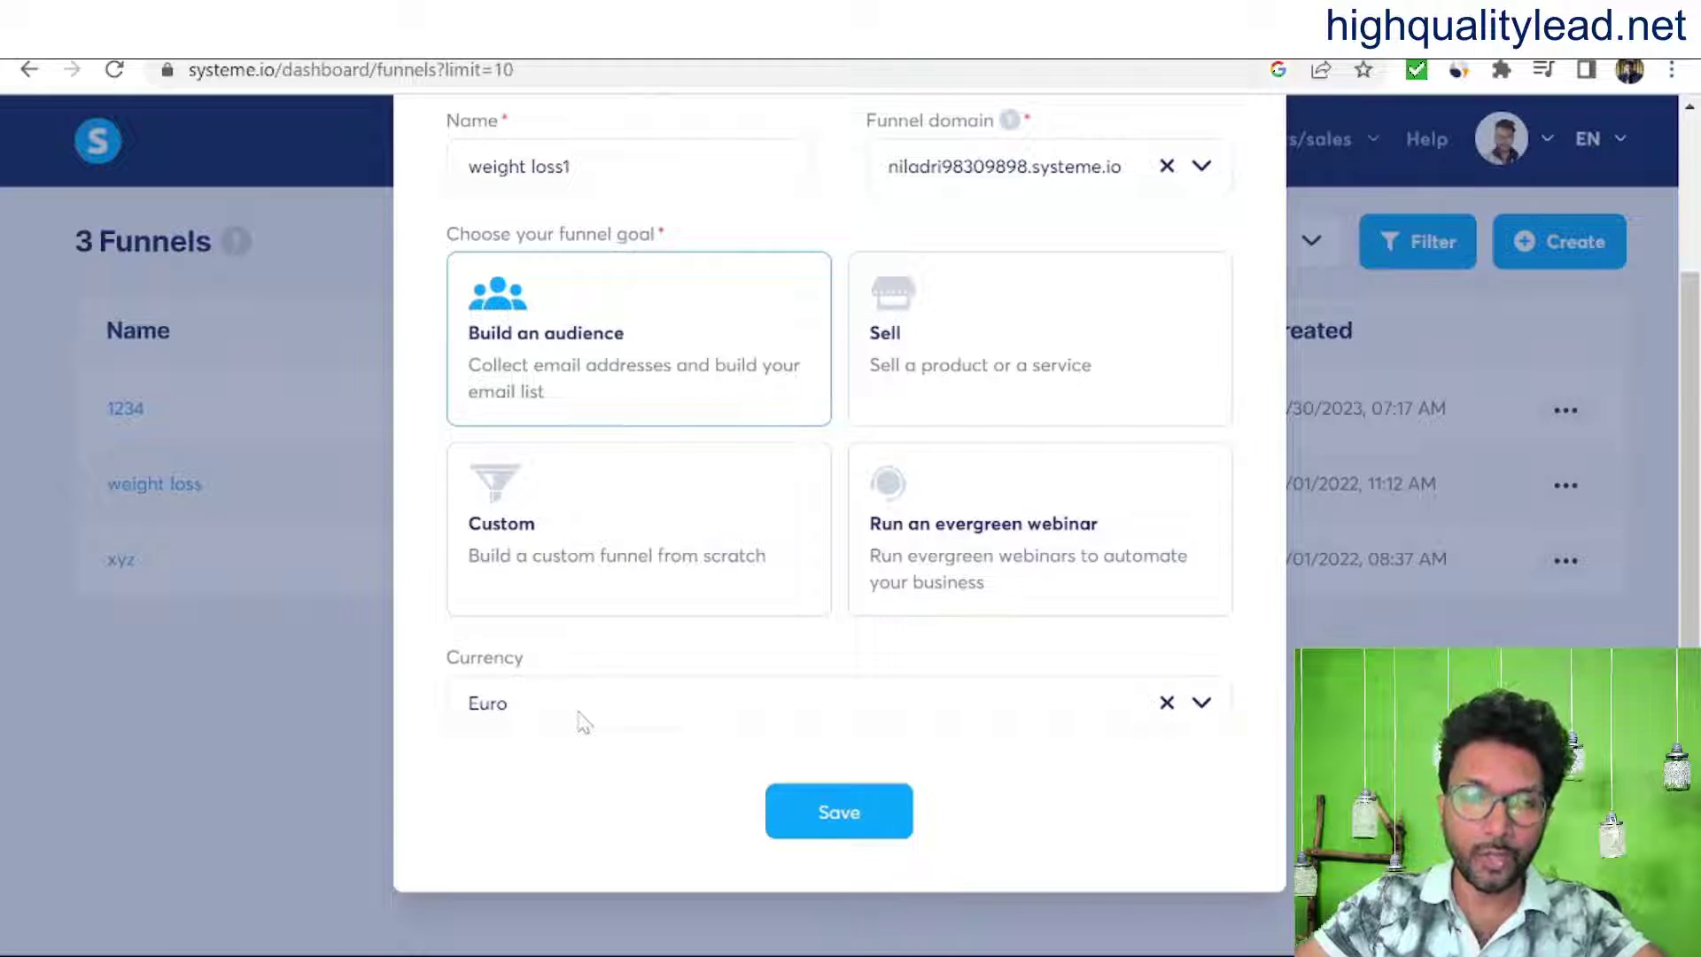
left_click(835, 820)
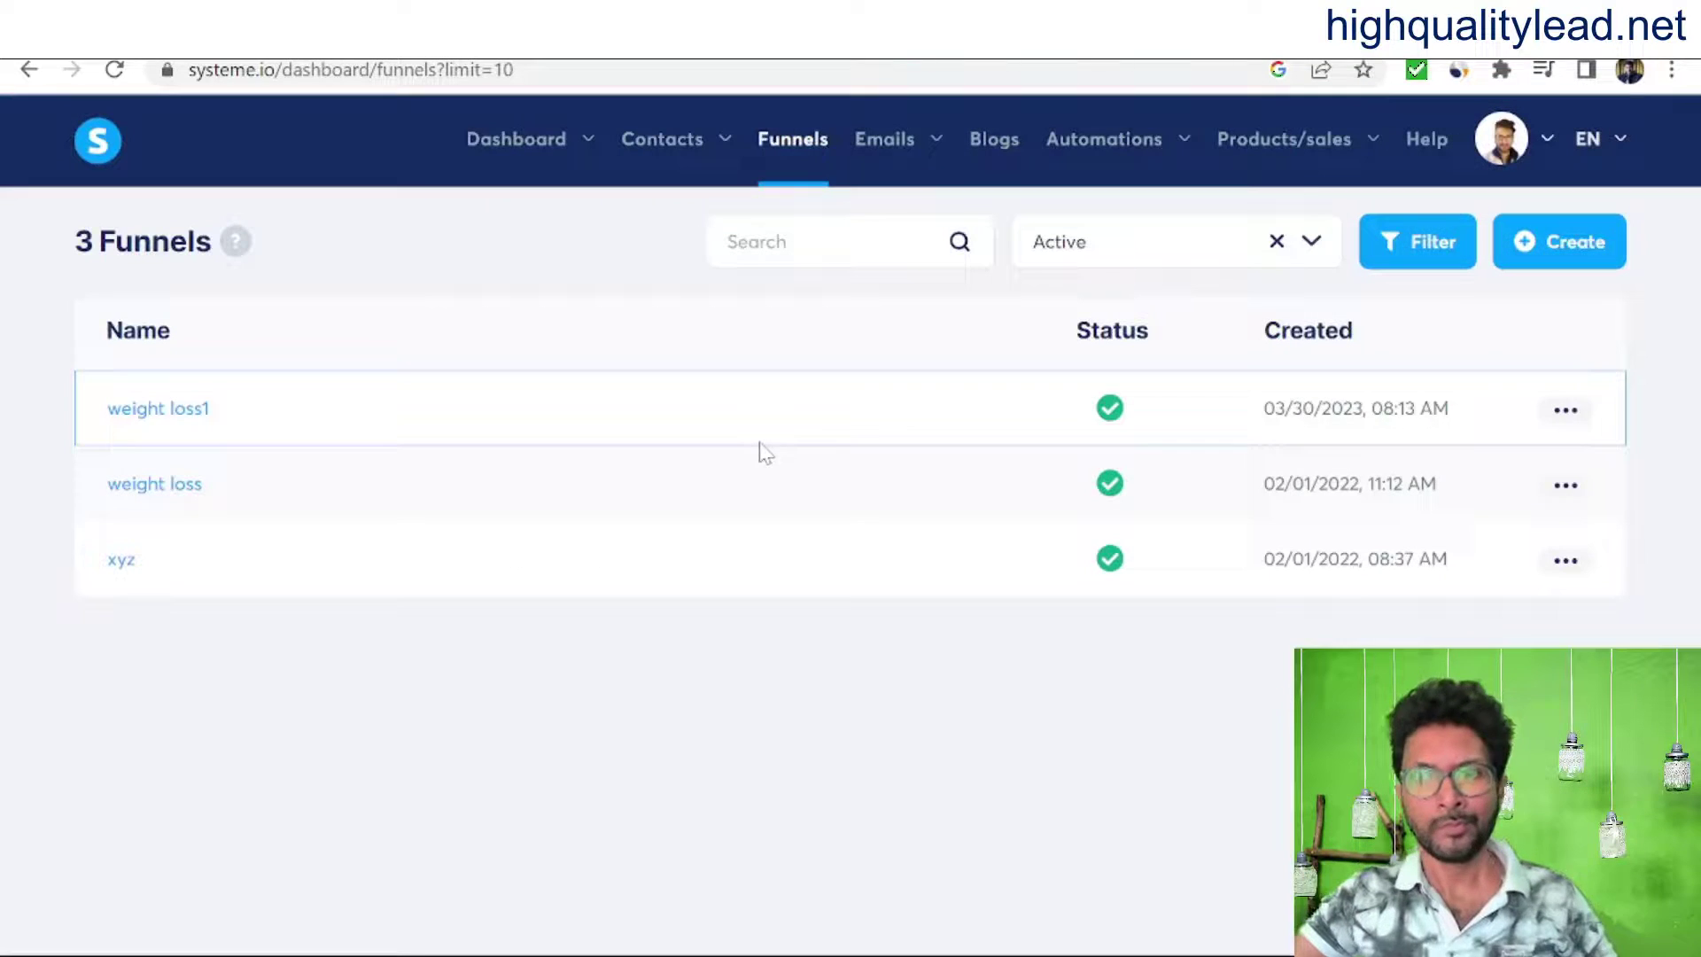
Step: Open the weight loss1 funnel and look over the templates offered for its squeeze page
left_click(156, 410)
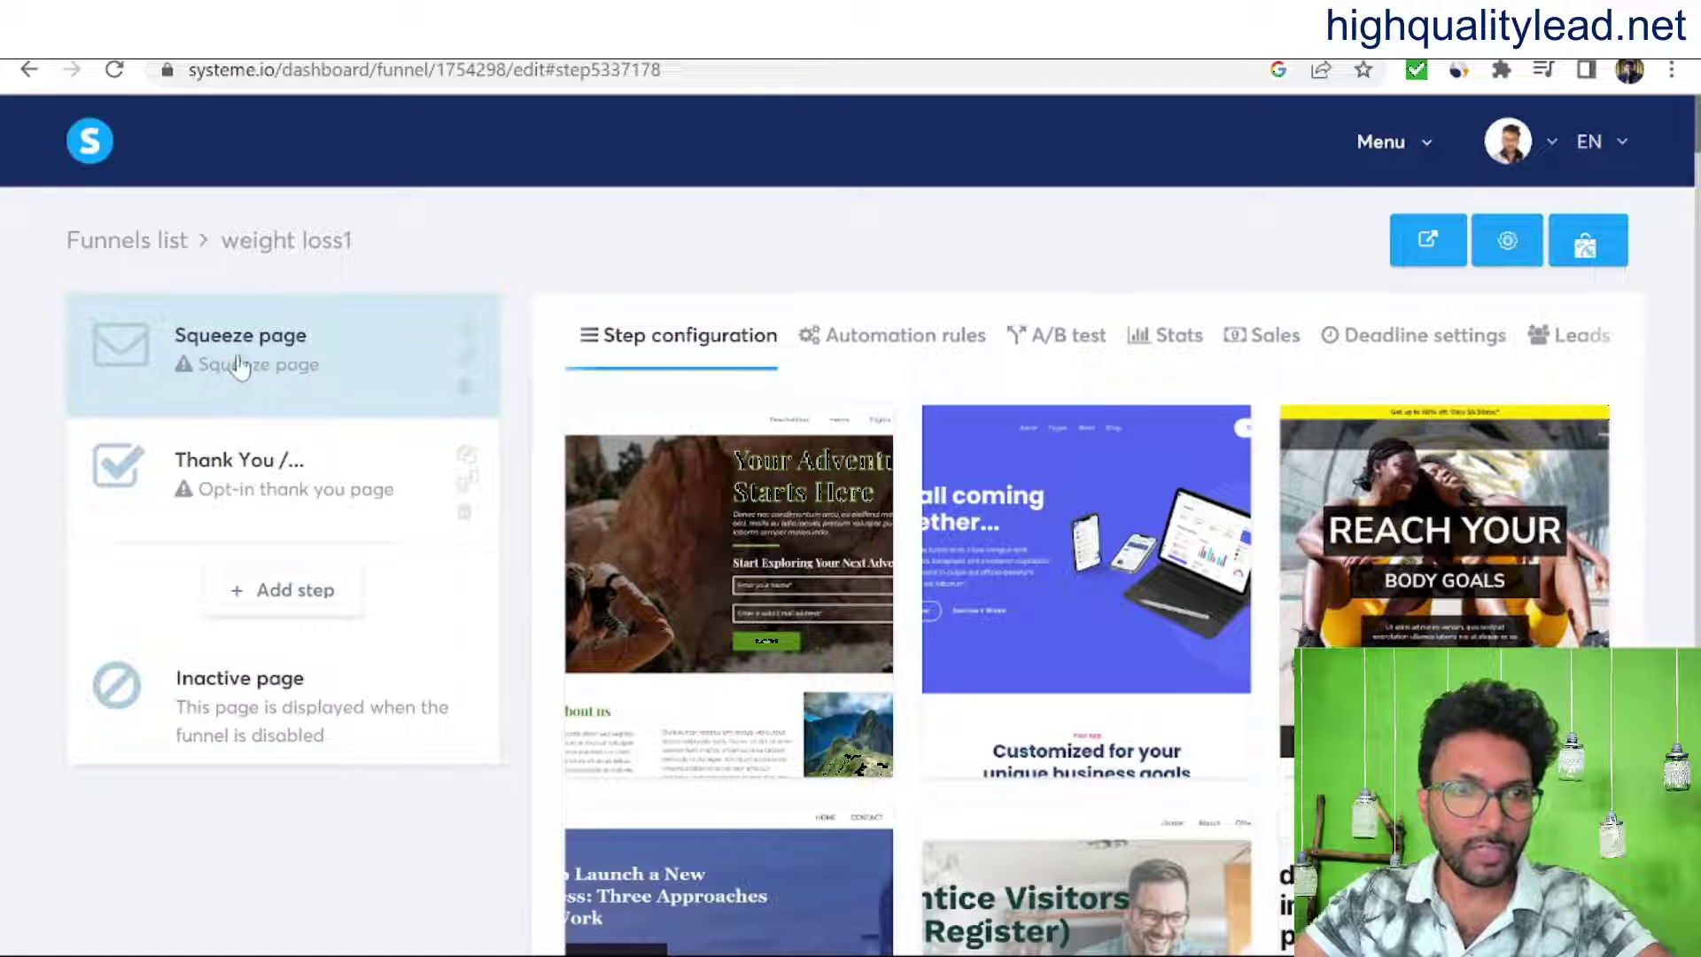
mouse_move(1153, 567)
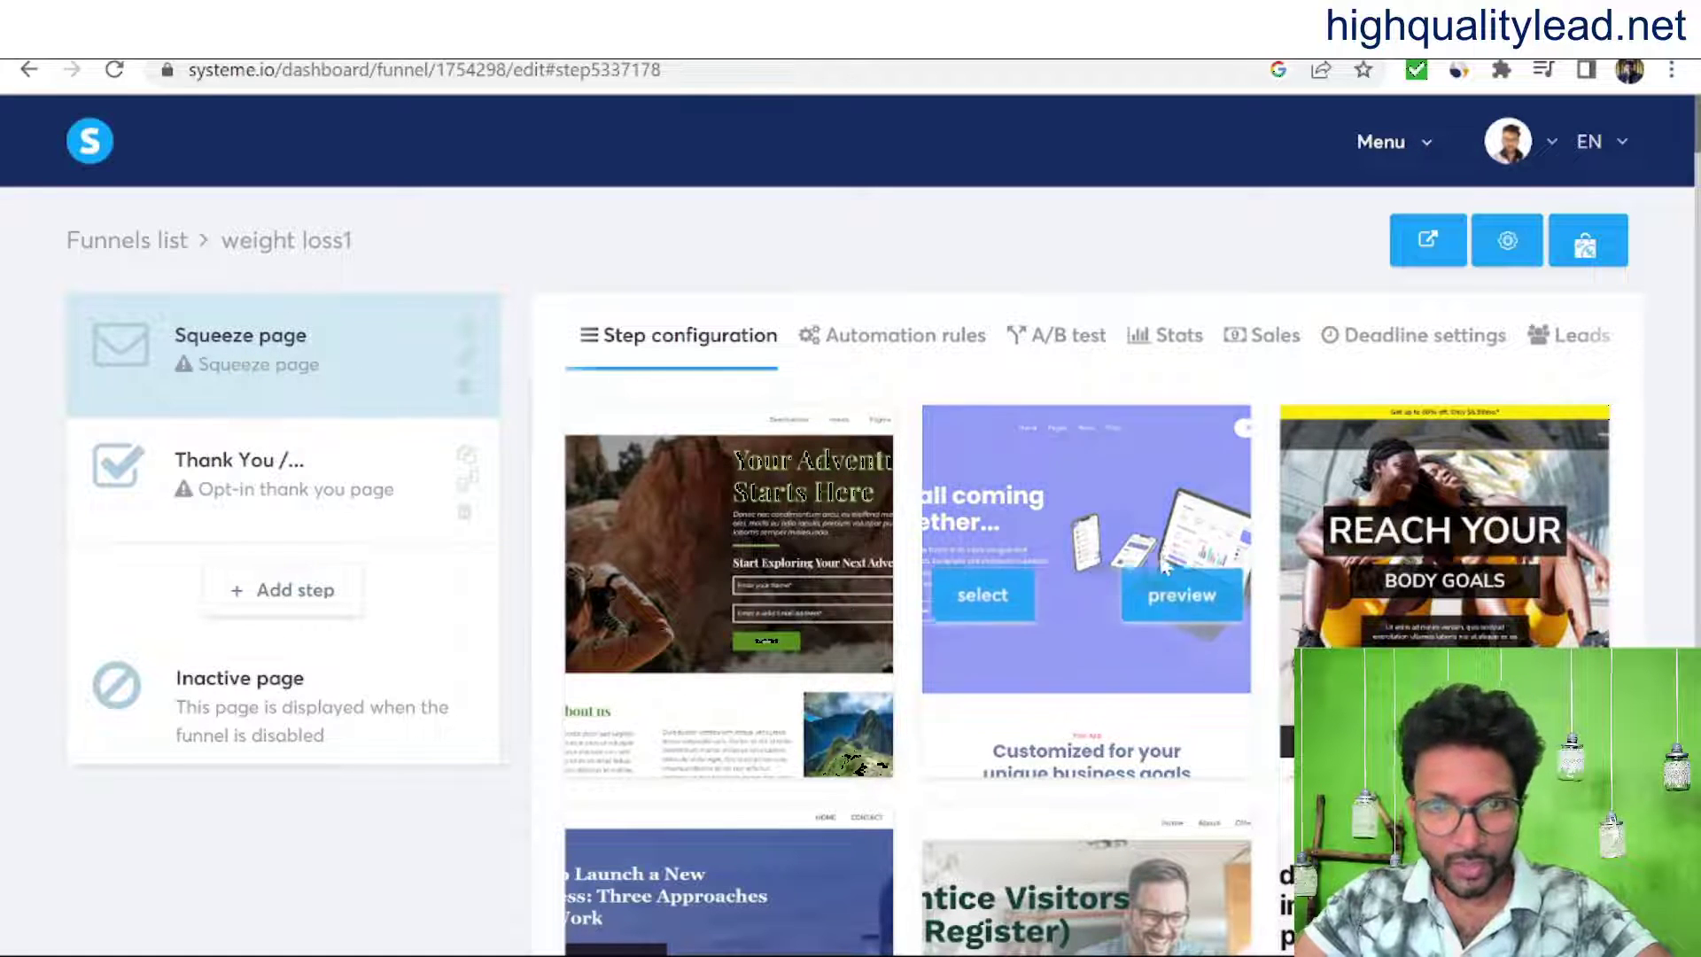
scroll(1116, 585, "down", 12)
scroll(1063, 605, "up", 6)
scroll(1081, 593, "up", 6)
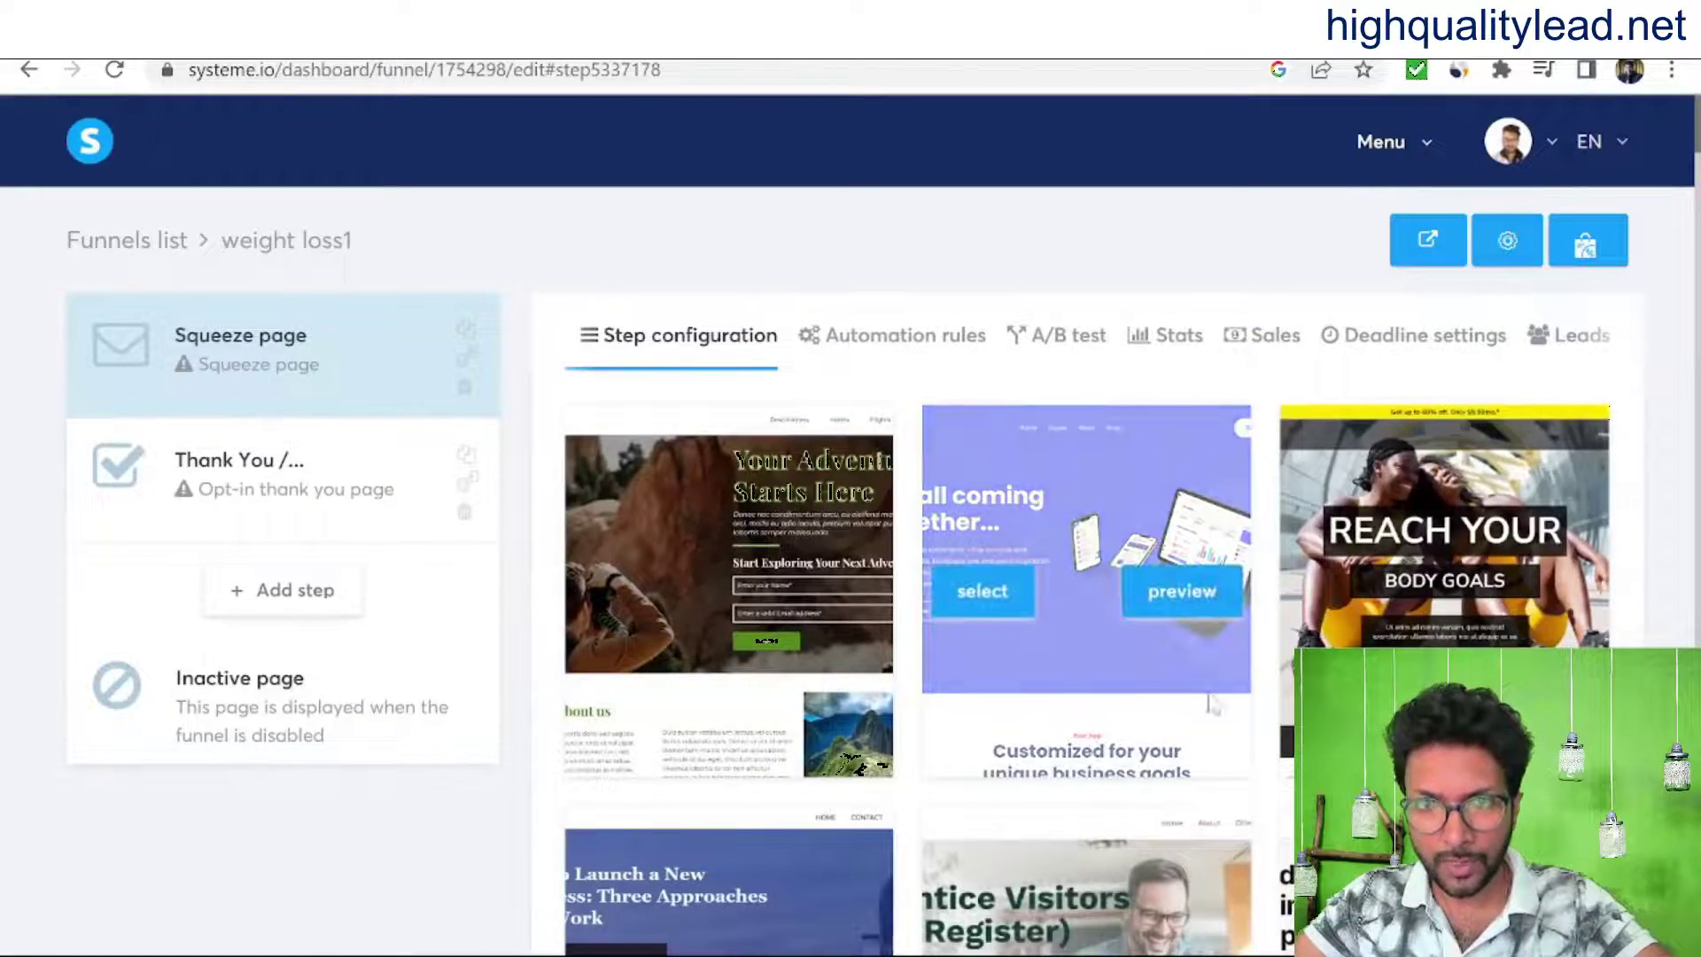
Step: Find the free-report template headed "The best way to create squeeze pages?", preview it and apply it to the squeeze page
scroll(1134, 629, "down", 15)
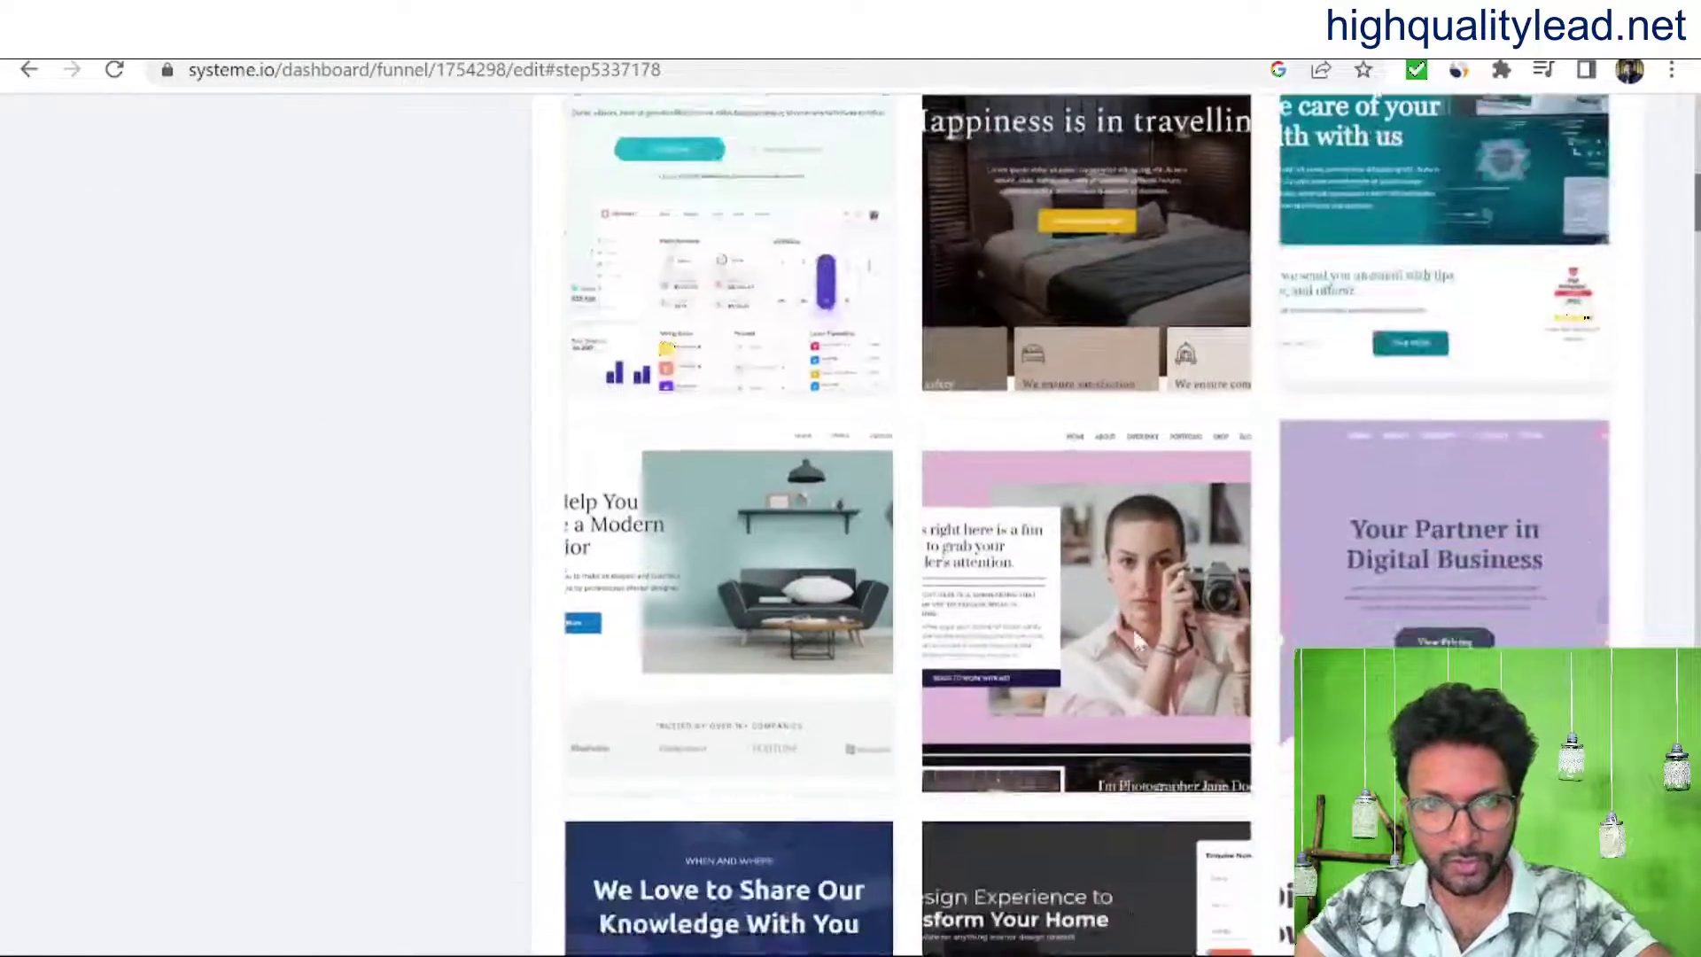
scroll(1133, 630, "down", 16)
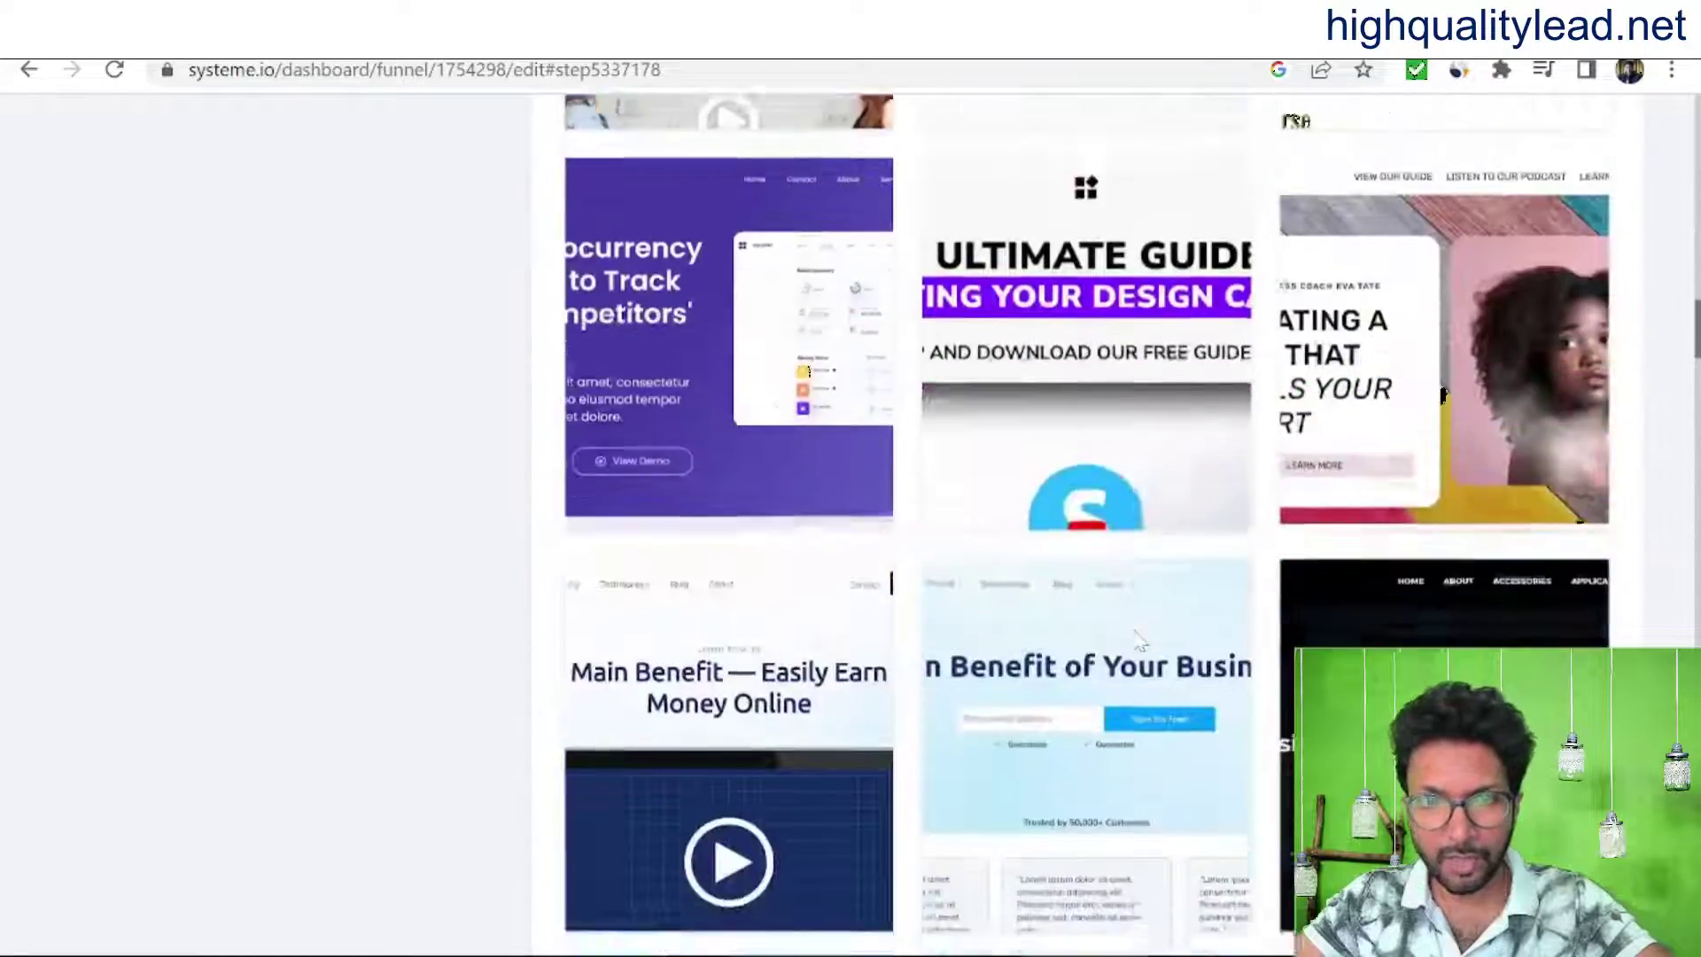
scroll(1133, 632, "down", 10)
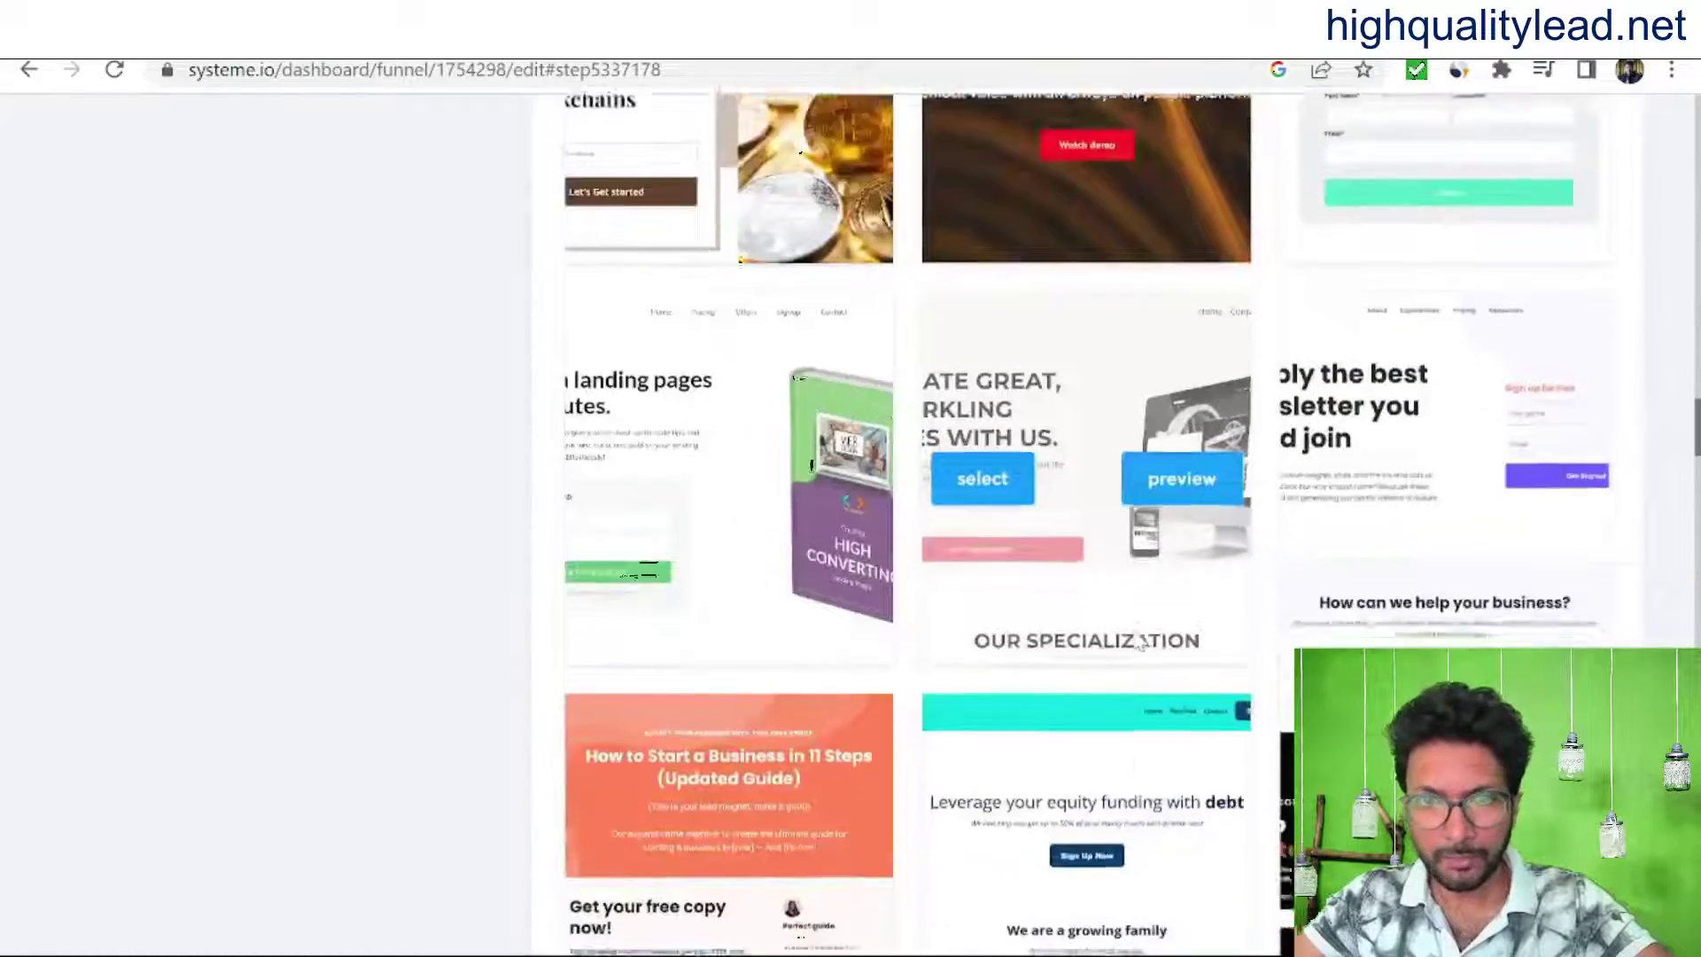
scroll(1023, 642, "down", 18)
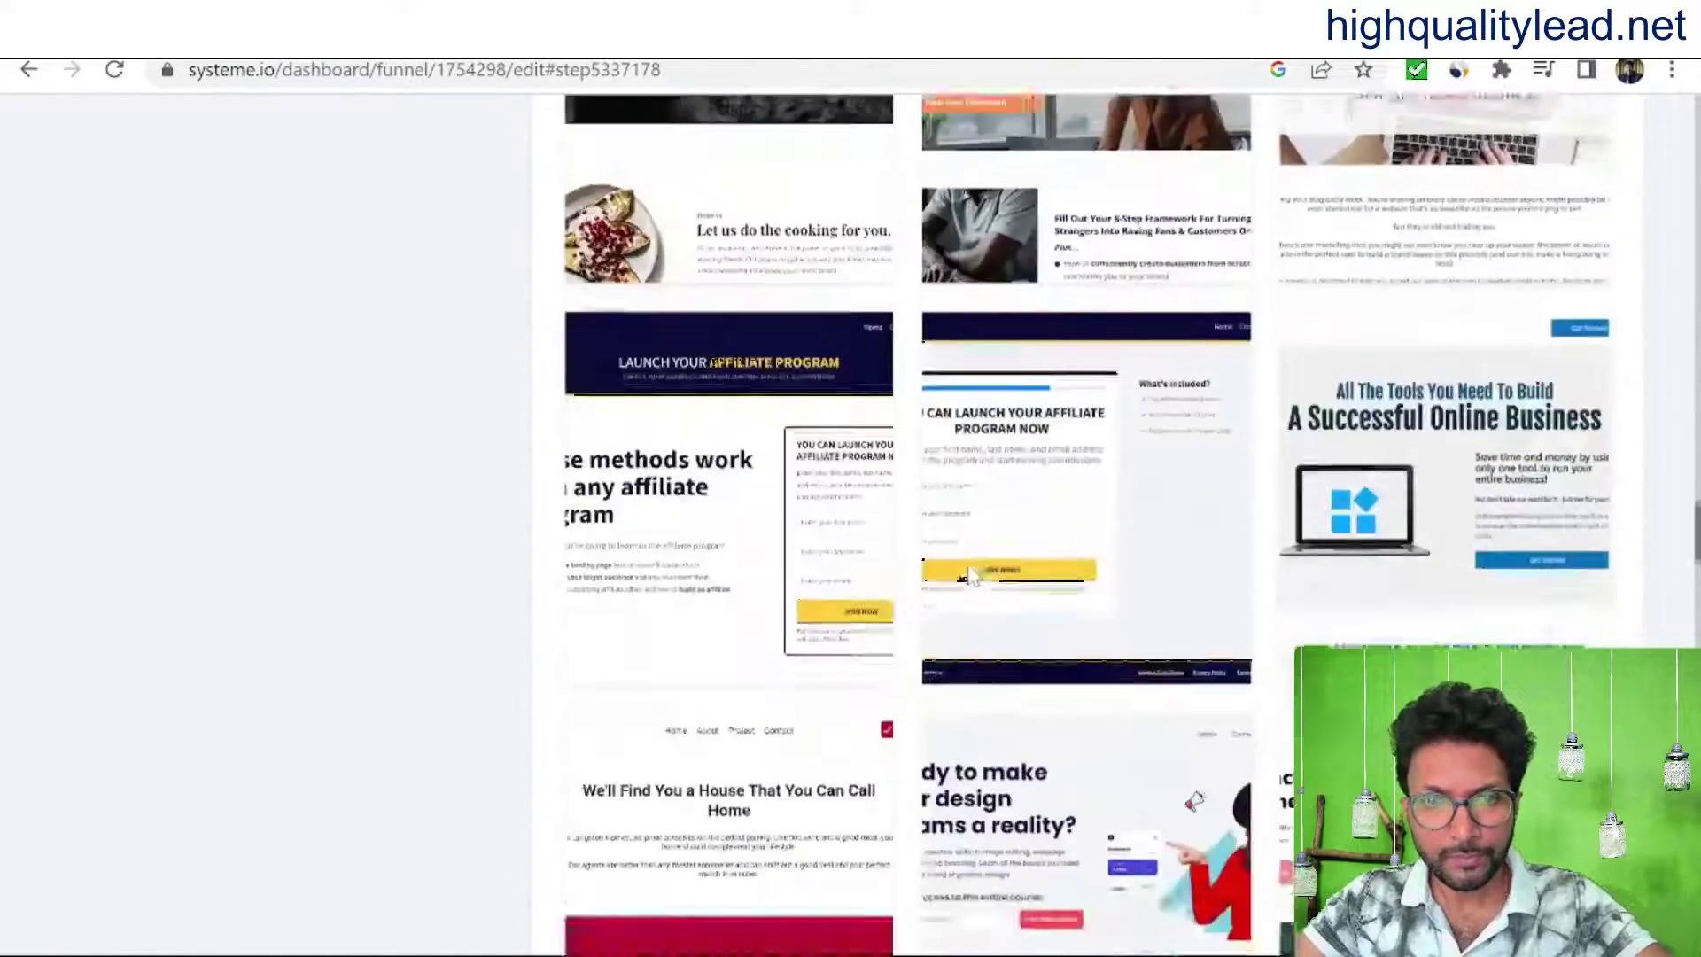
scroll(967, 574, "down", 20)
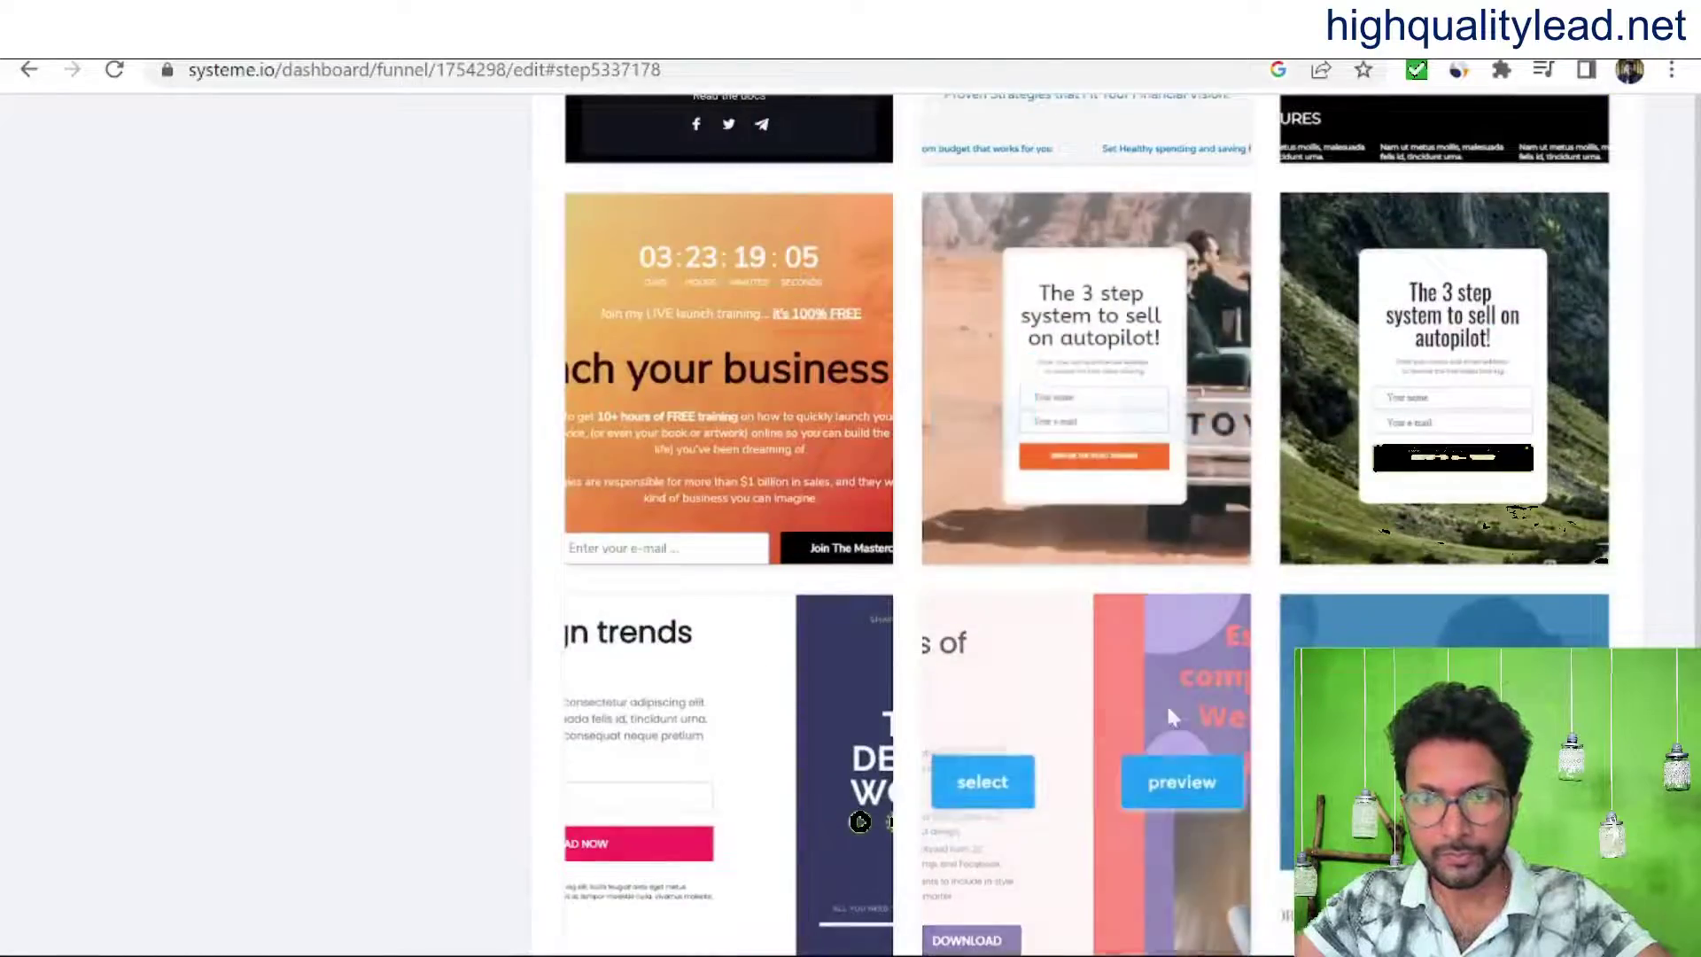
scroll(1171, 719, "down", 12)
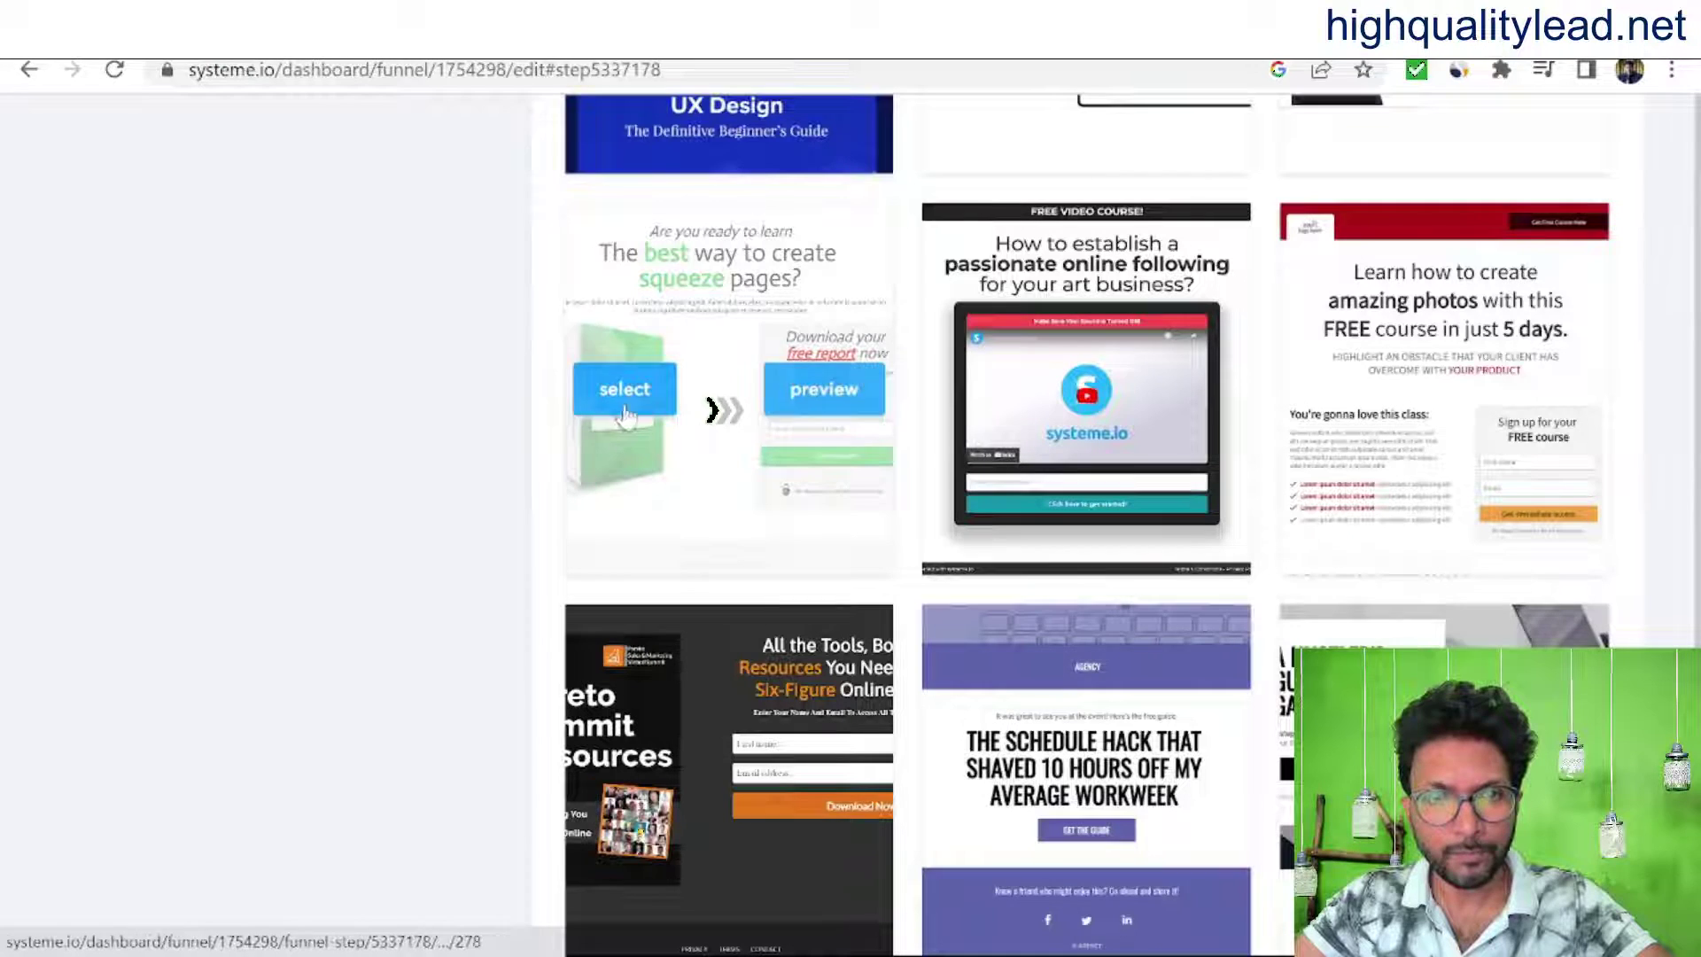
left_click(804, 390)
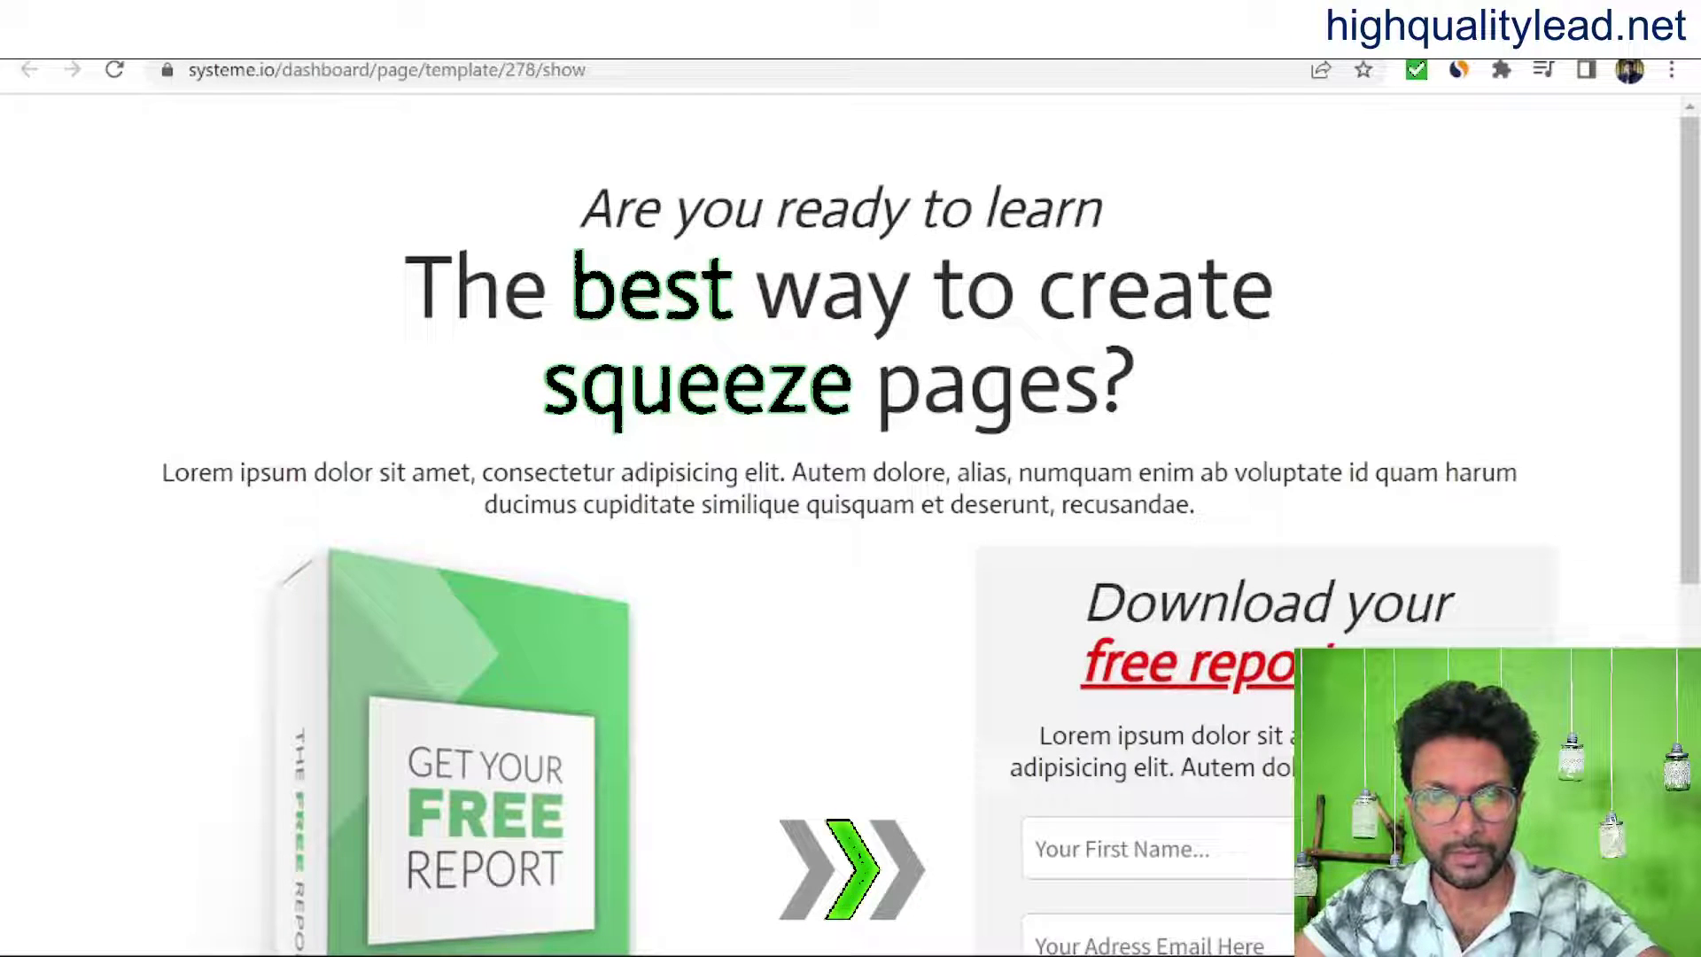
key("ctrl+w")
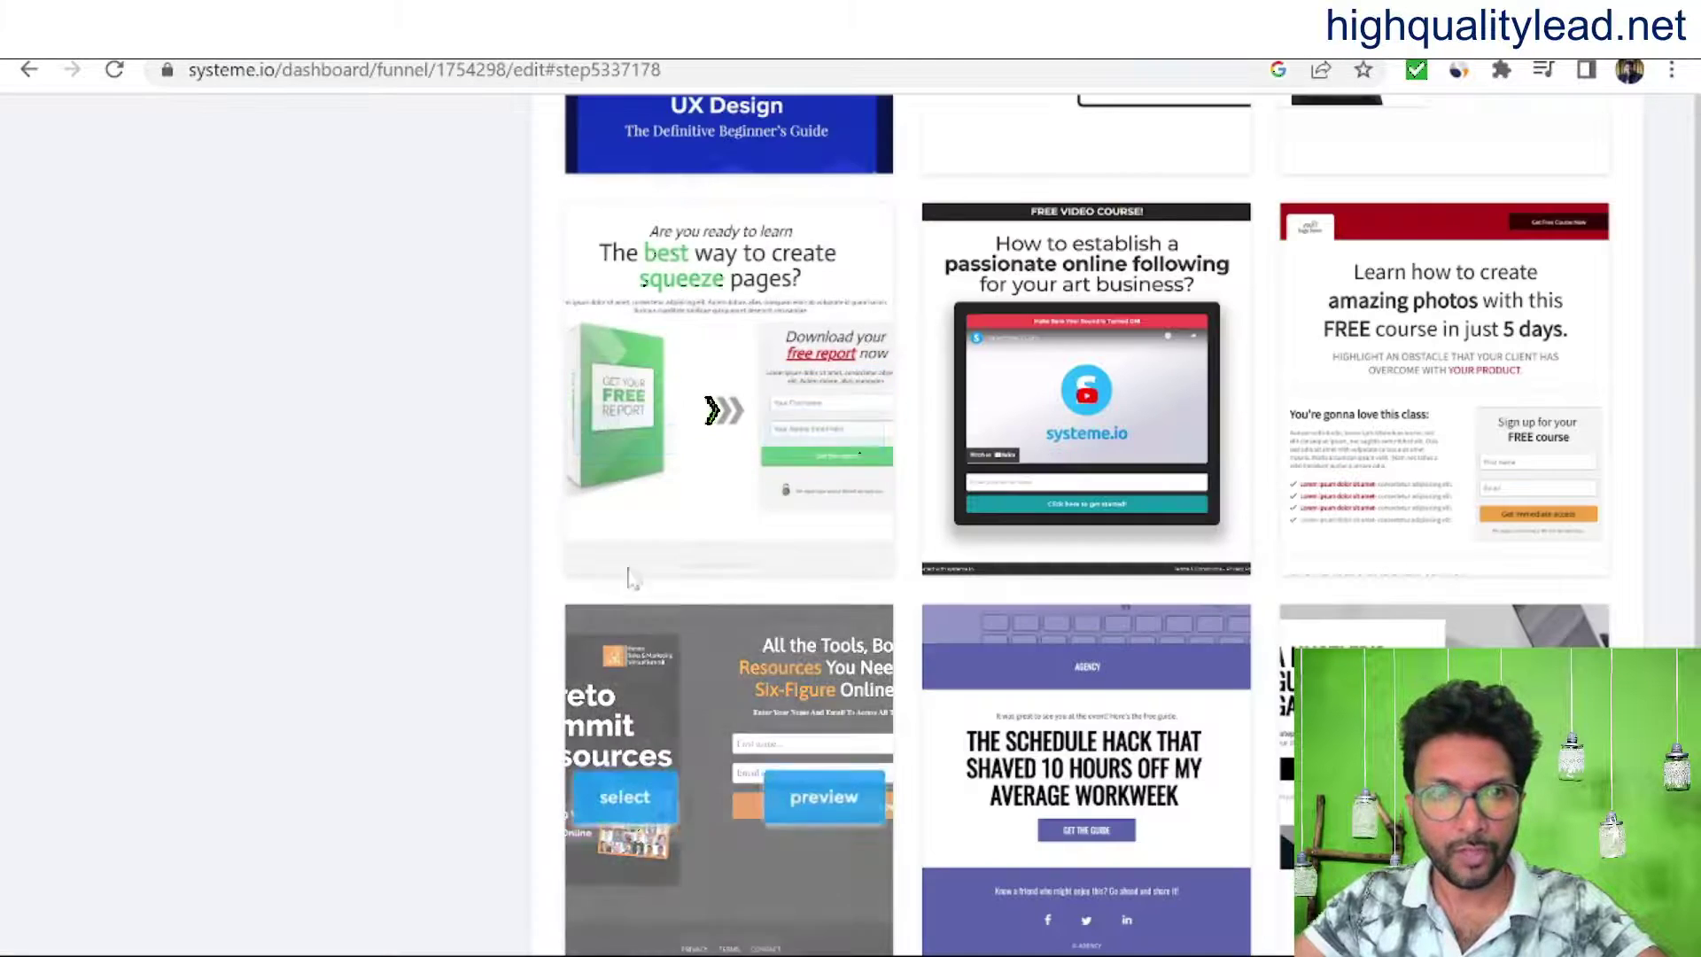
left_click(629, 394)
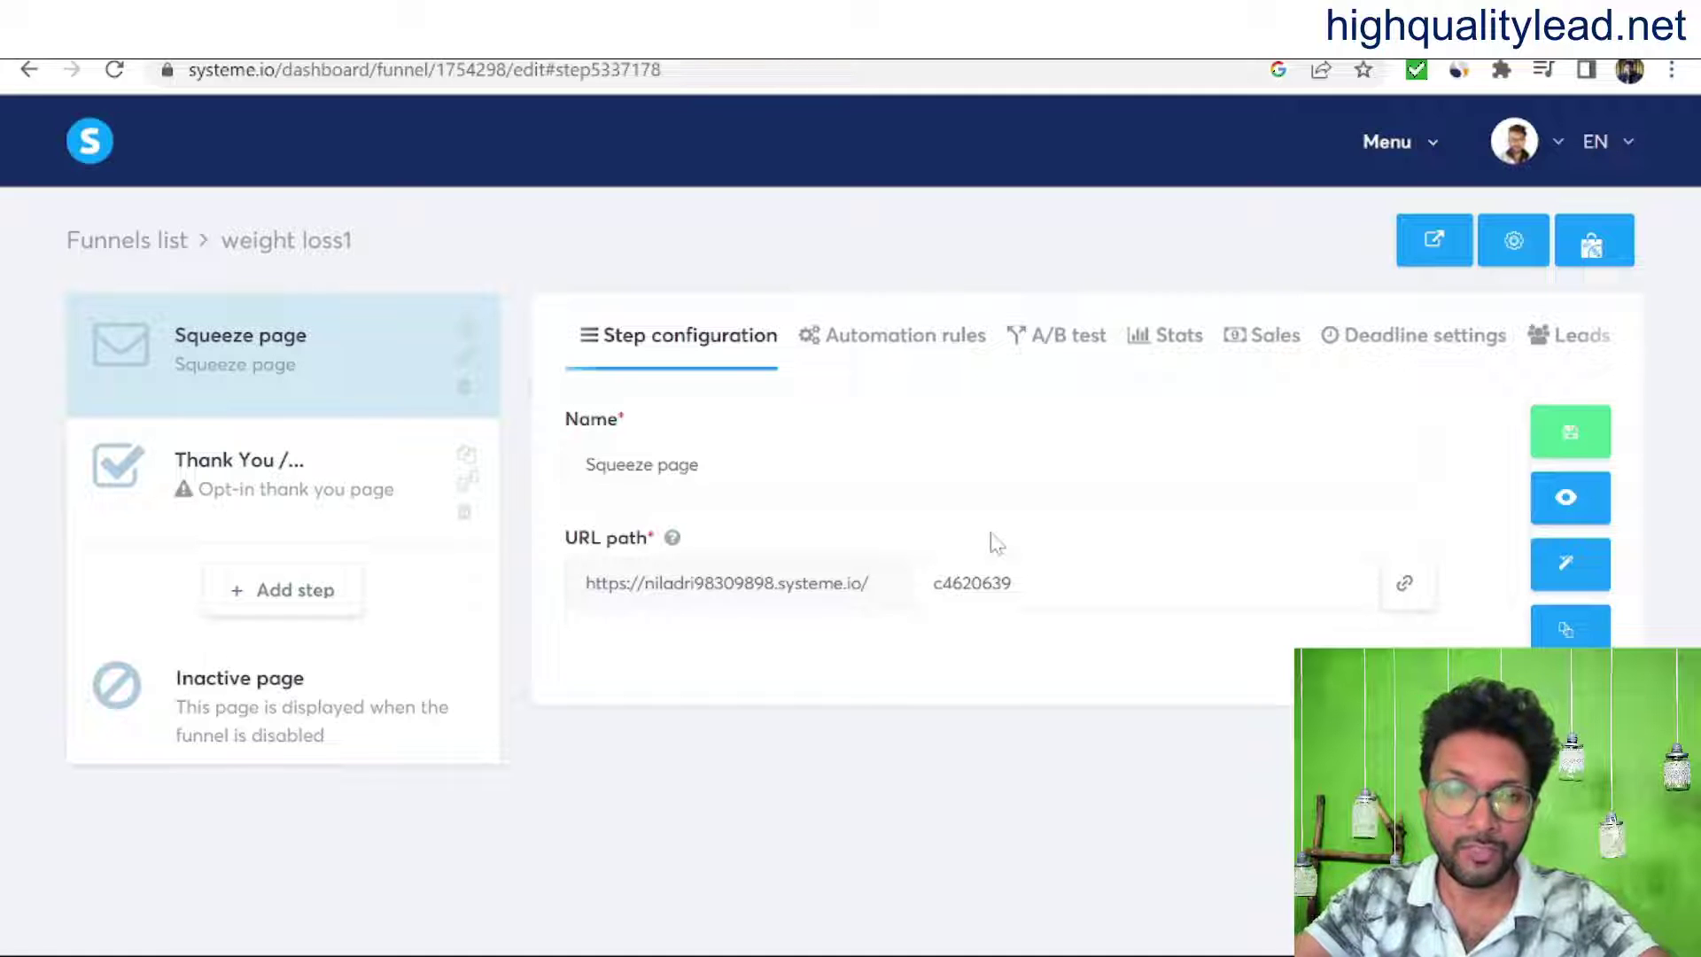
Step: Open the squeeze page in the page editor and examine its headline, report image and opt-in form
left_click(1568, 574)
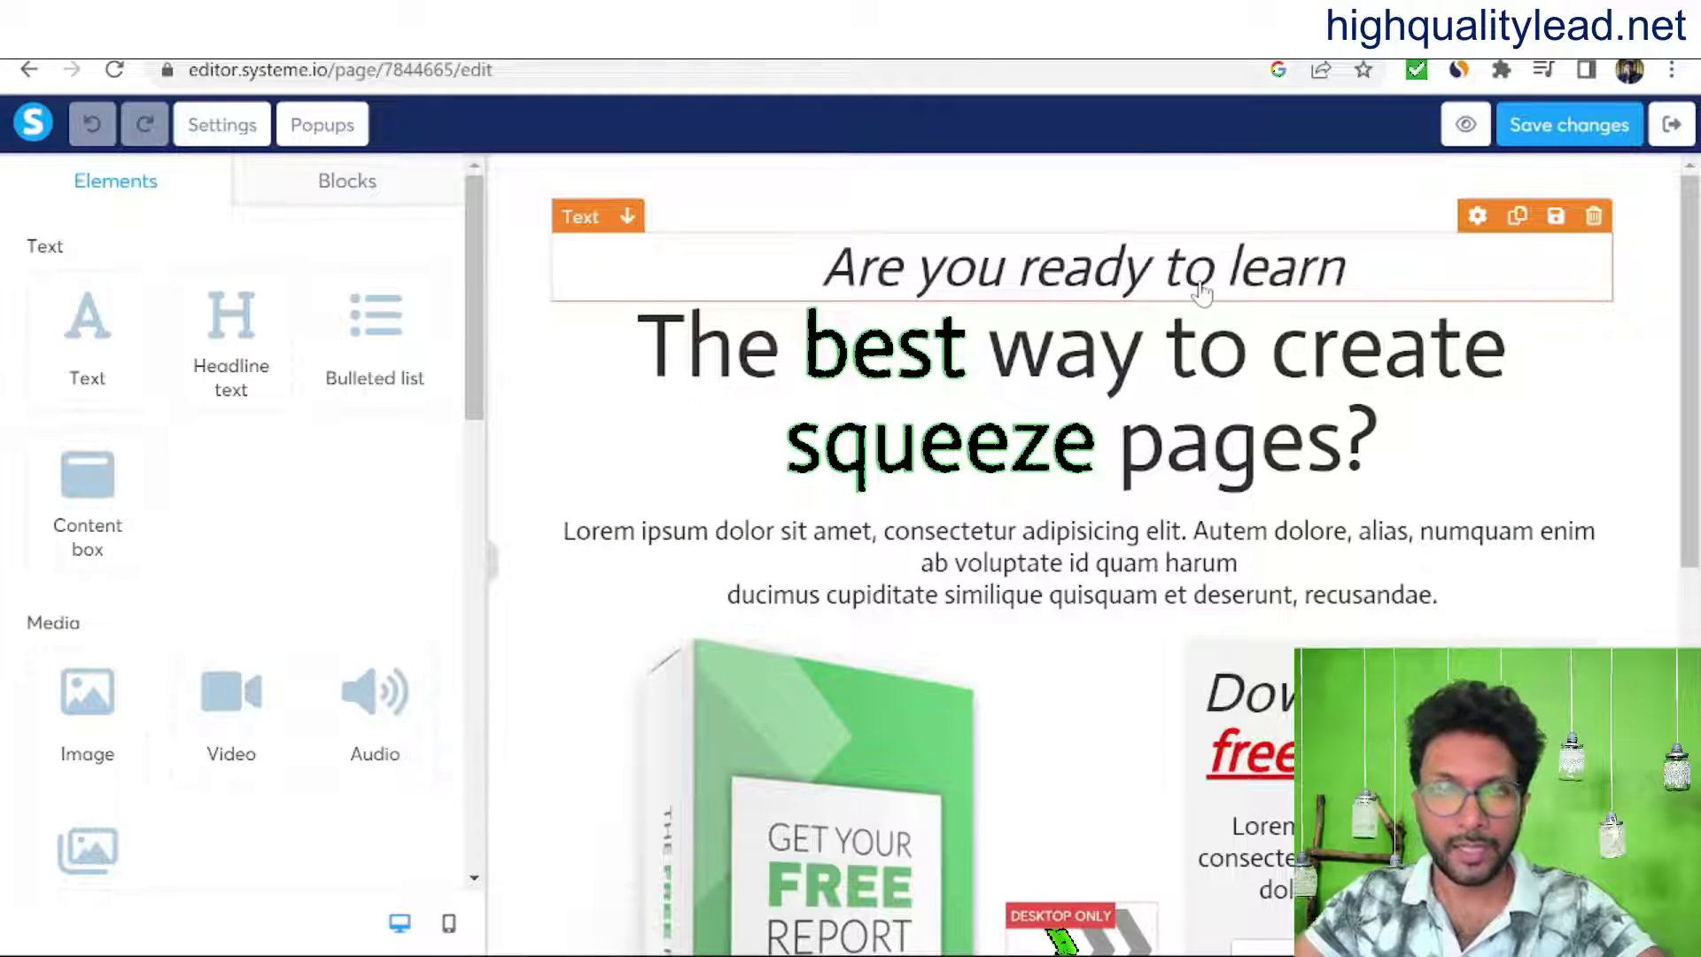
scroll(1200, 292, "down", 9)
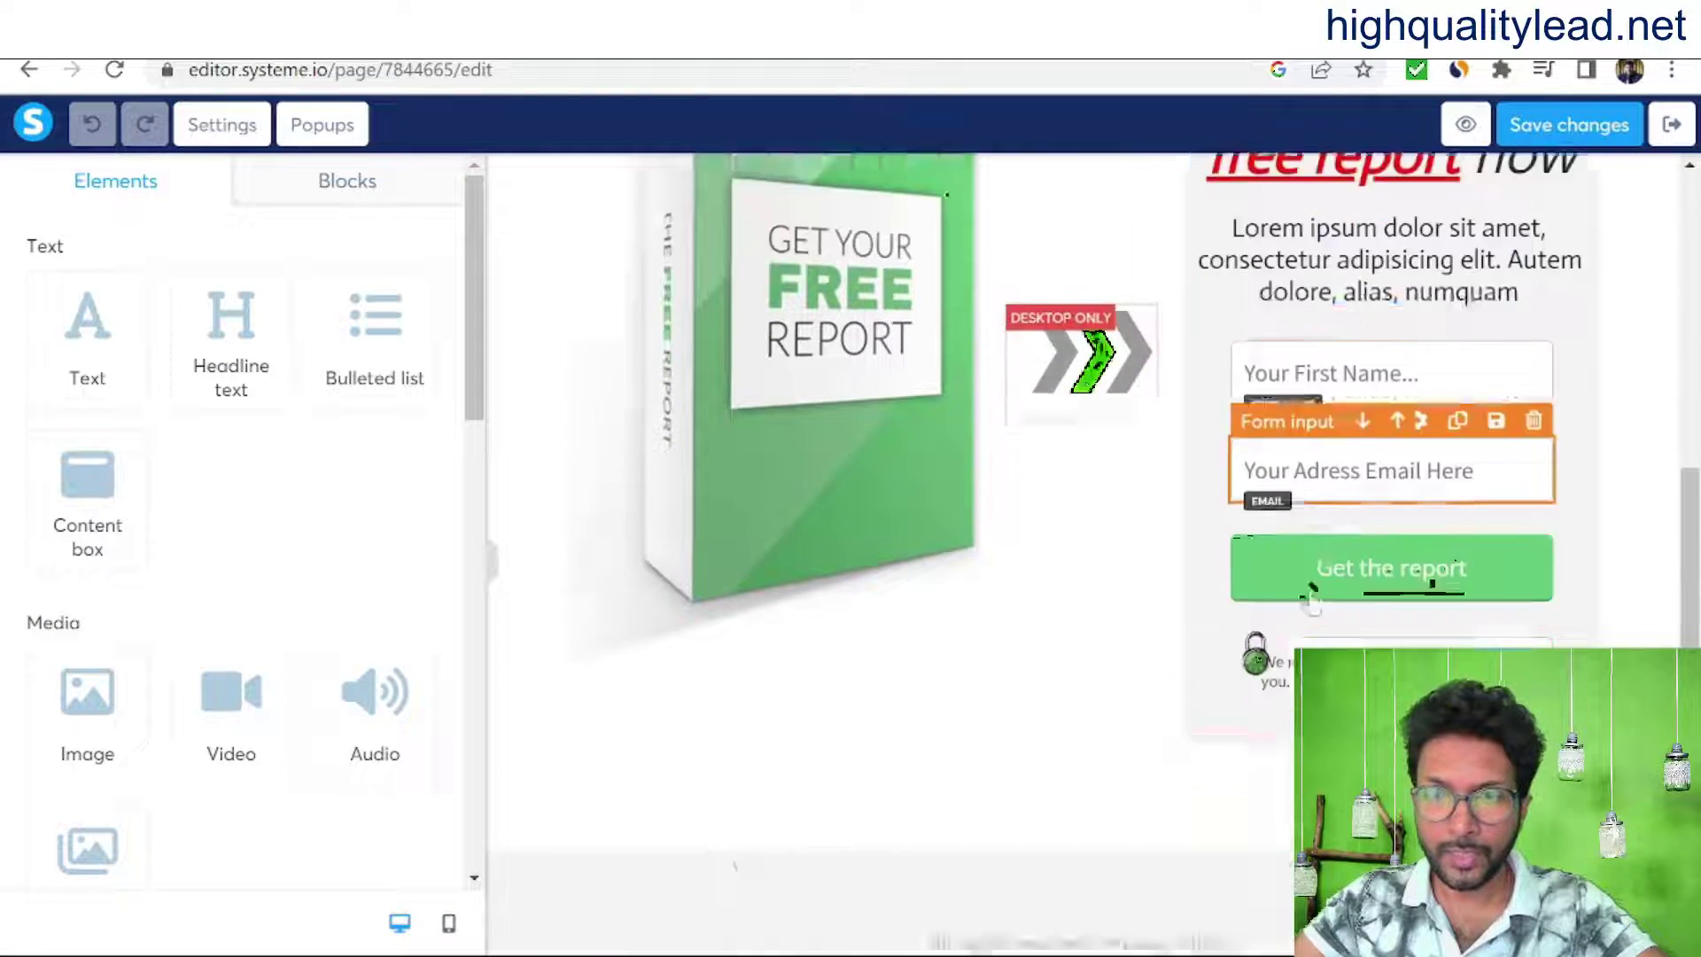
scroll(1200, 689, "up", 5)
scroll(1202, 690, "up", 4)
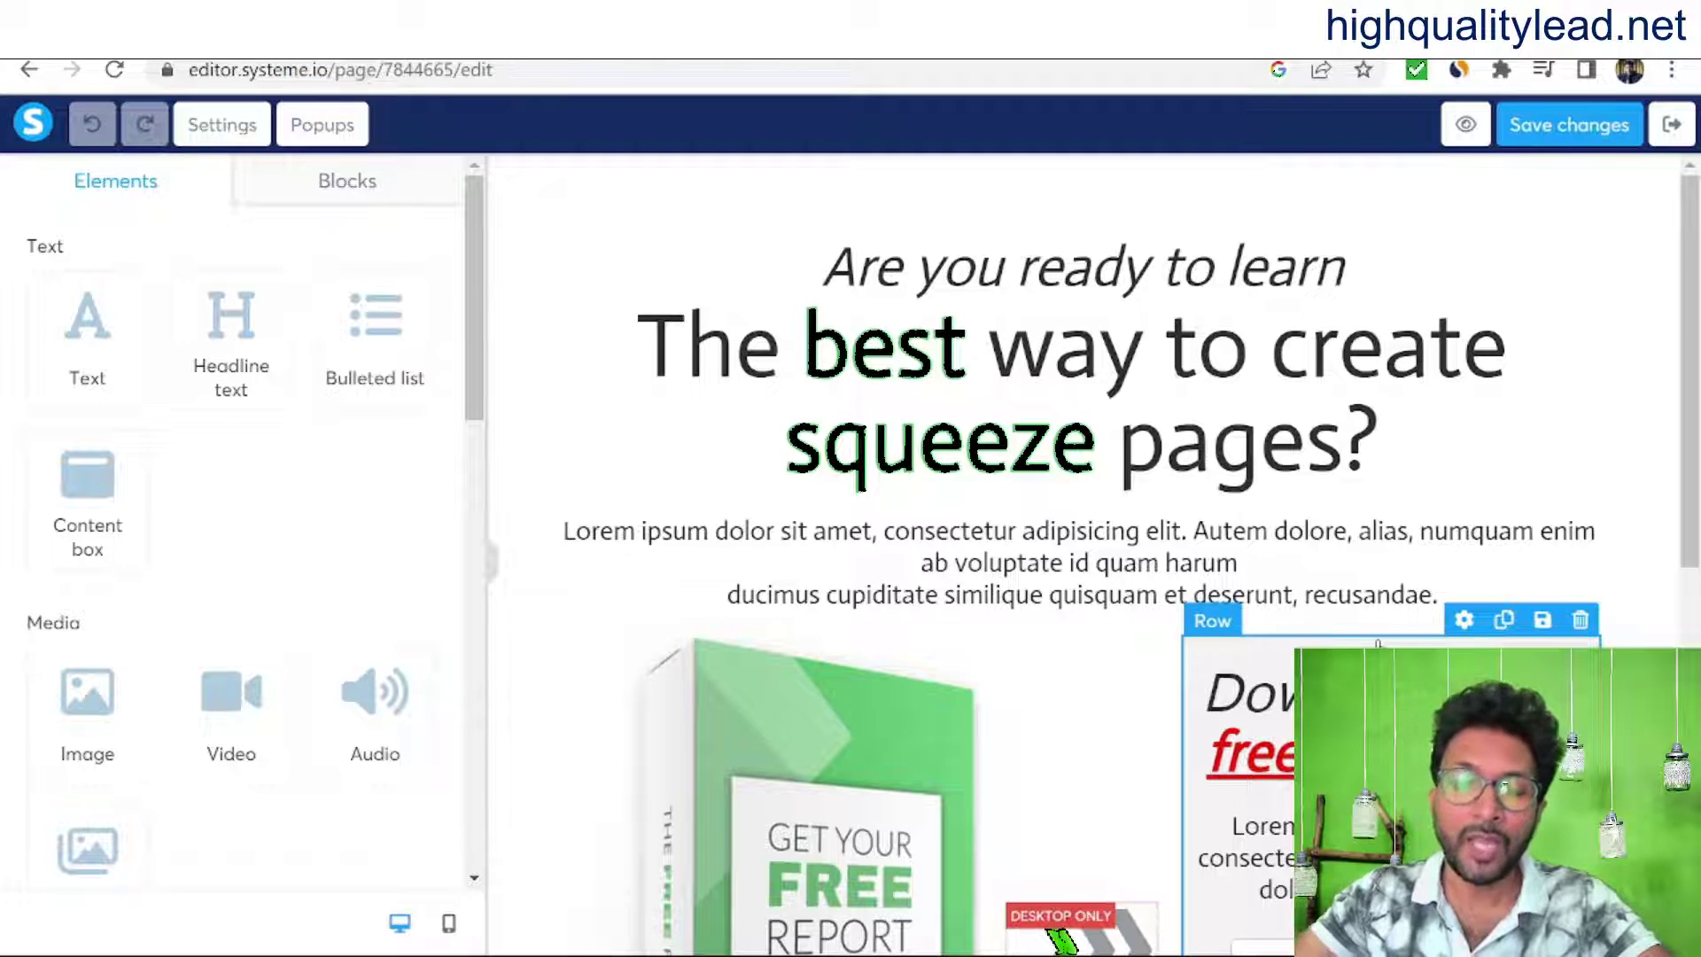
scroll(1067, 930, "down", 5)
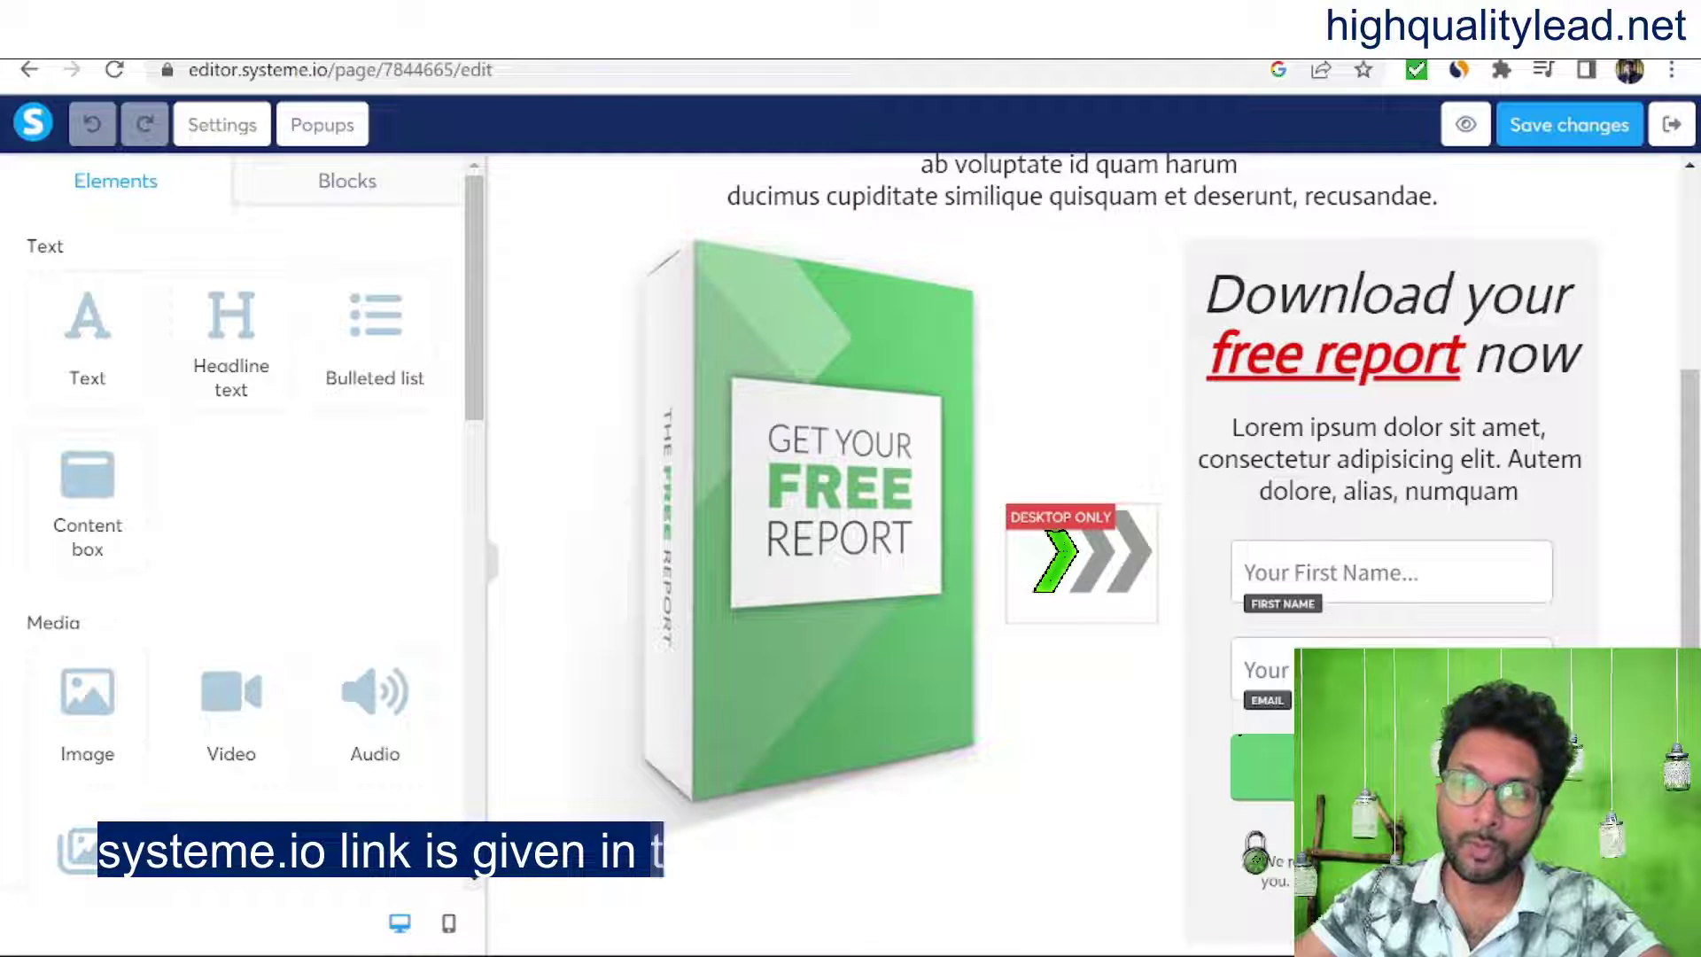
Step: Search Google for "plr download" in a new tab and open the Free PLR Downloads website
key("ctrl+t")
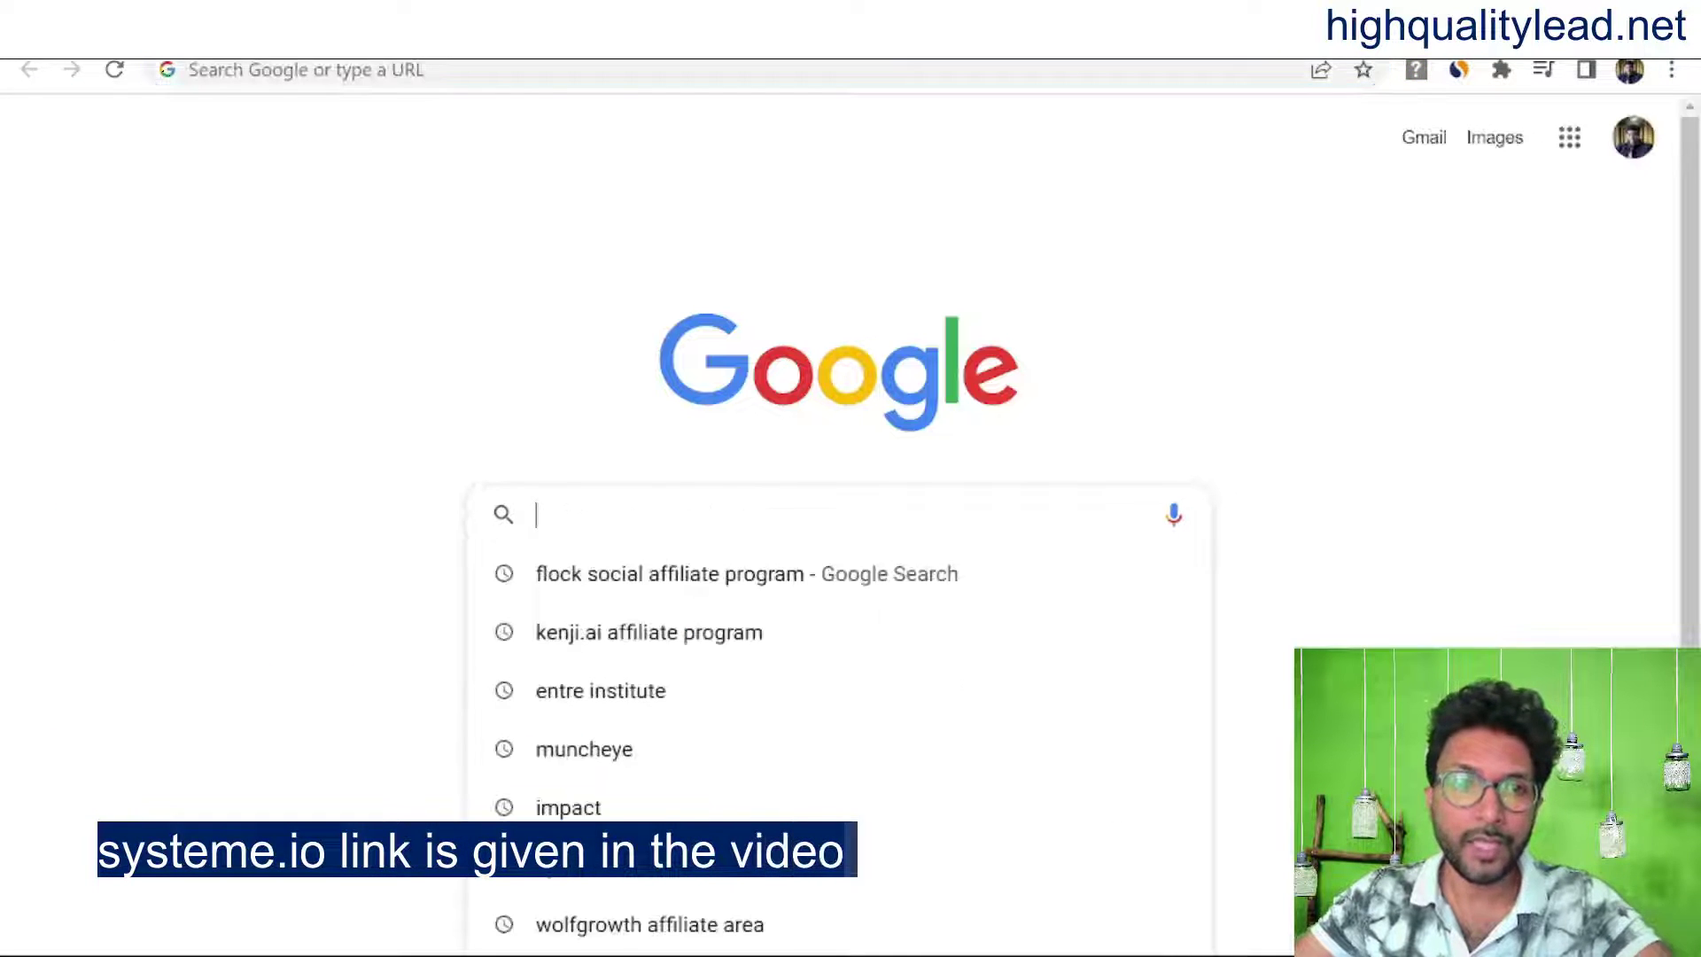
type("plr")
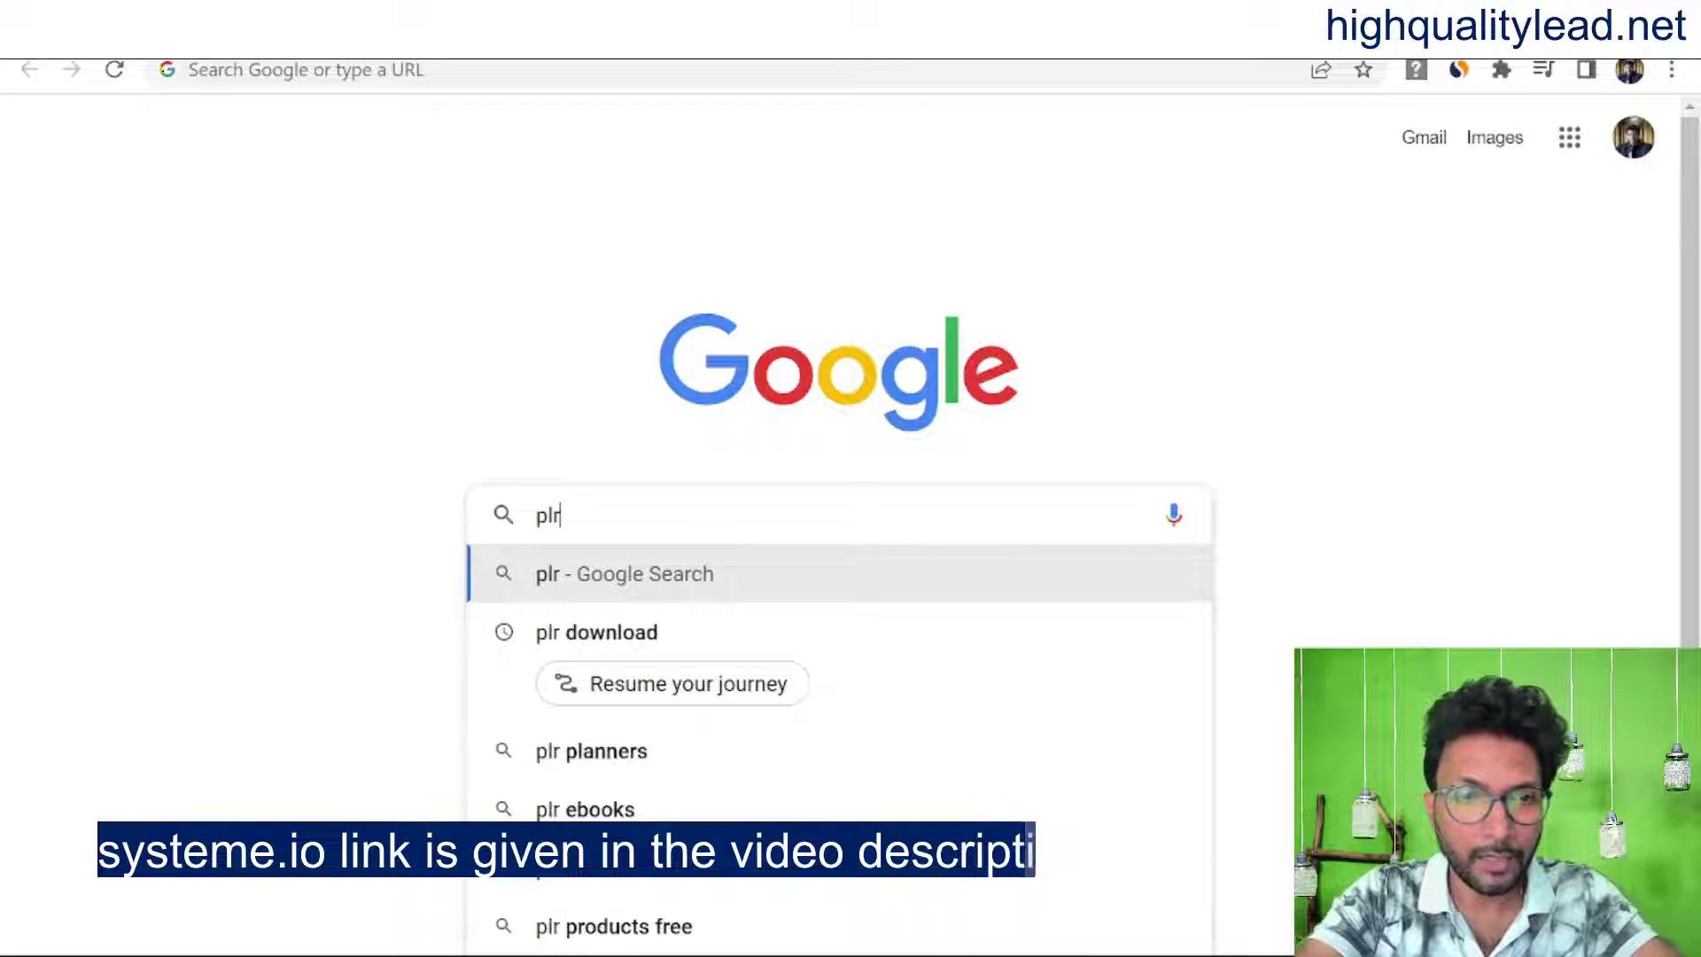
left_click(636, 650)
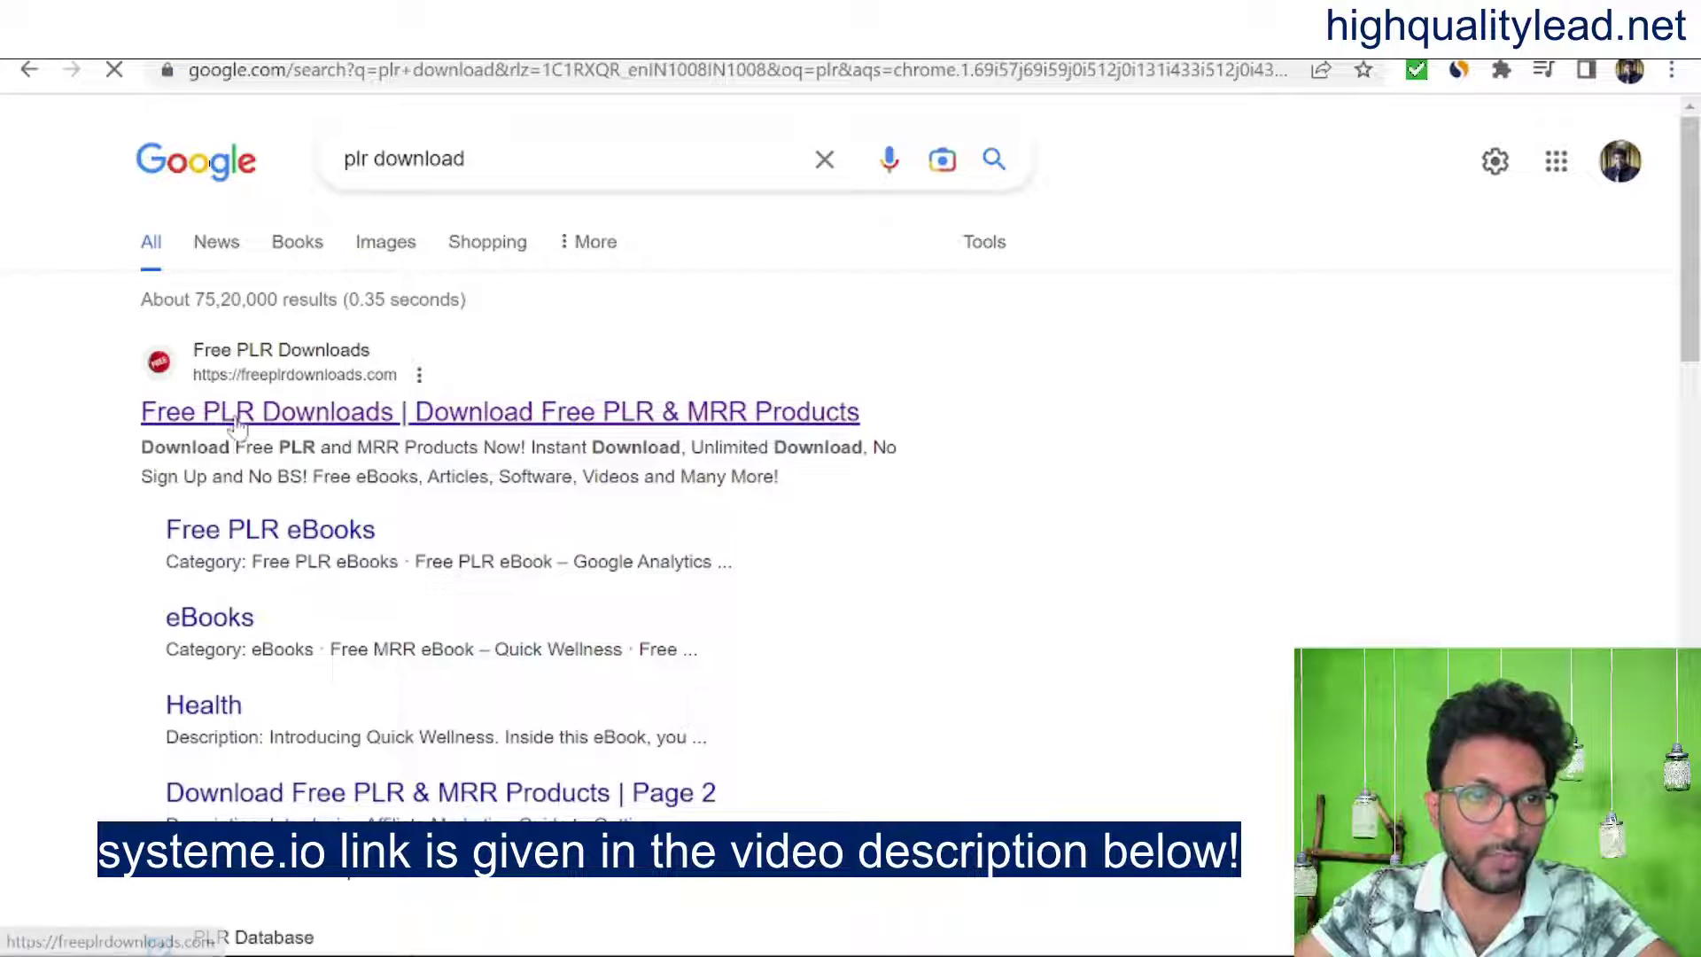
left_click(233, 428)
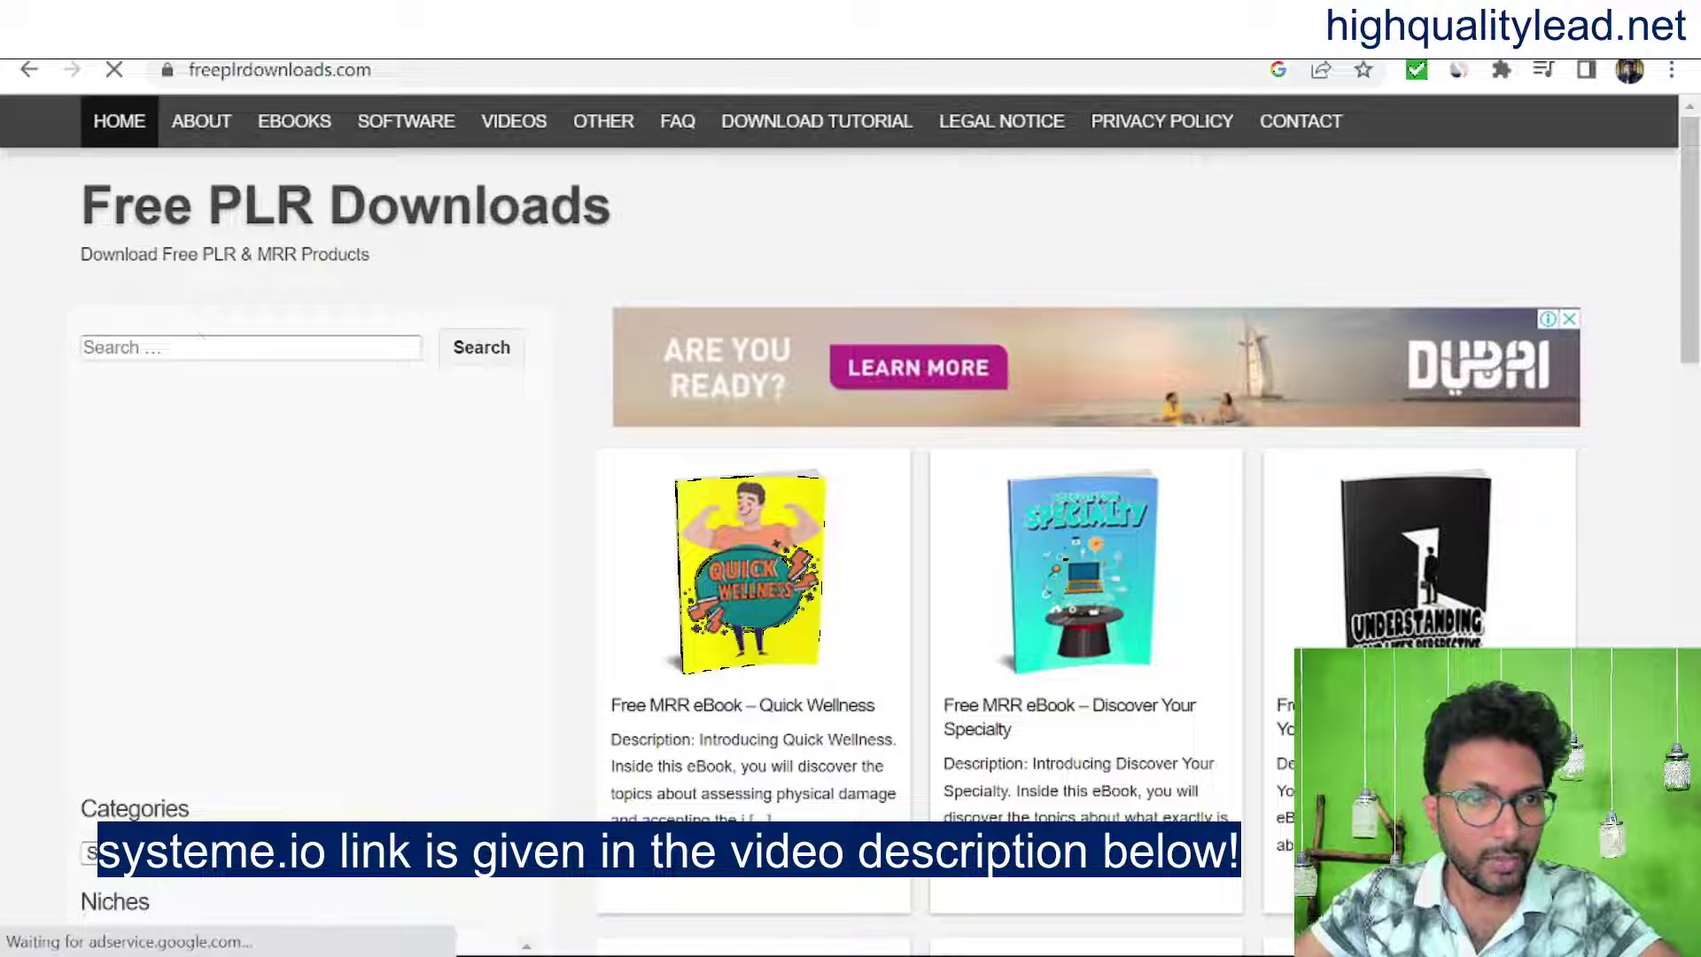
Step: Search the Free PLR Downloads site for "weight loss"
left_click(202, 344)
type("we")
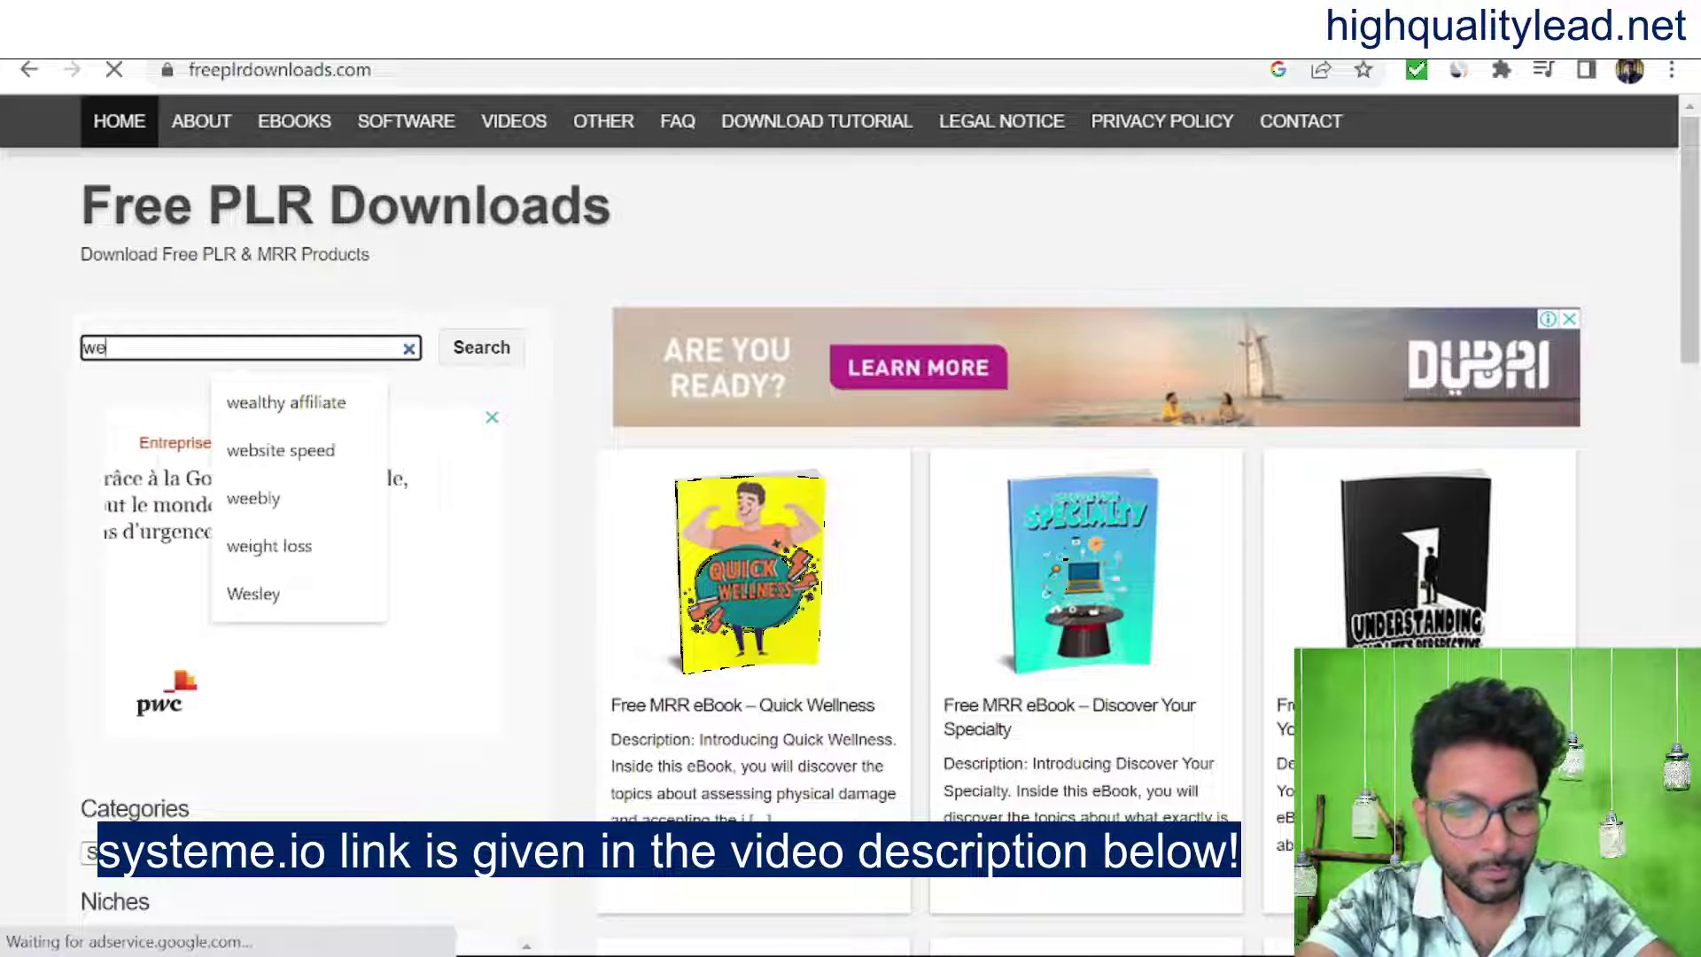
type("ight")
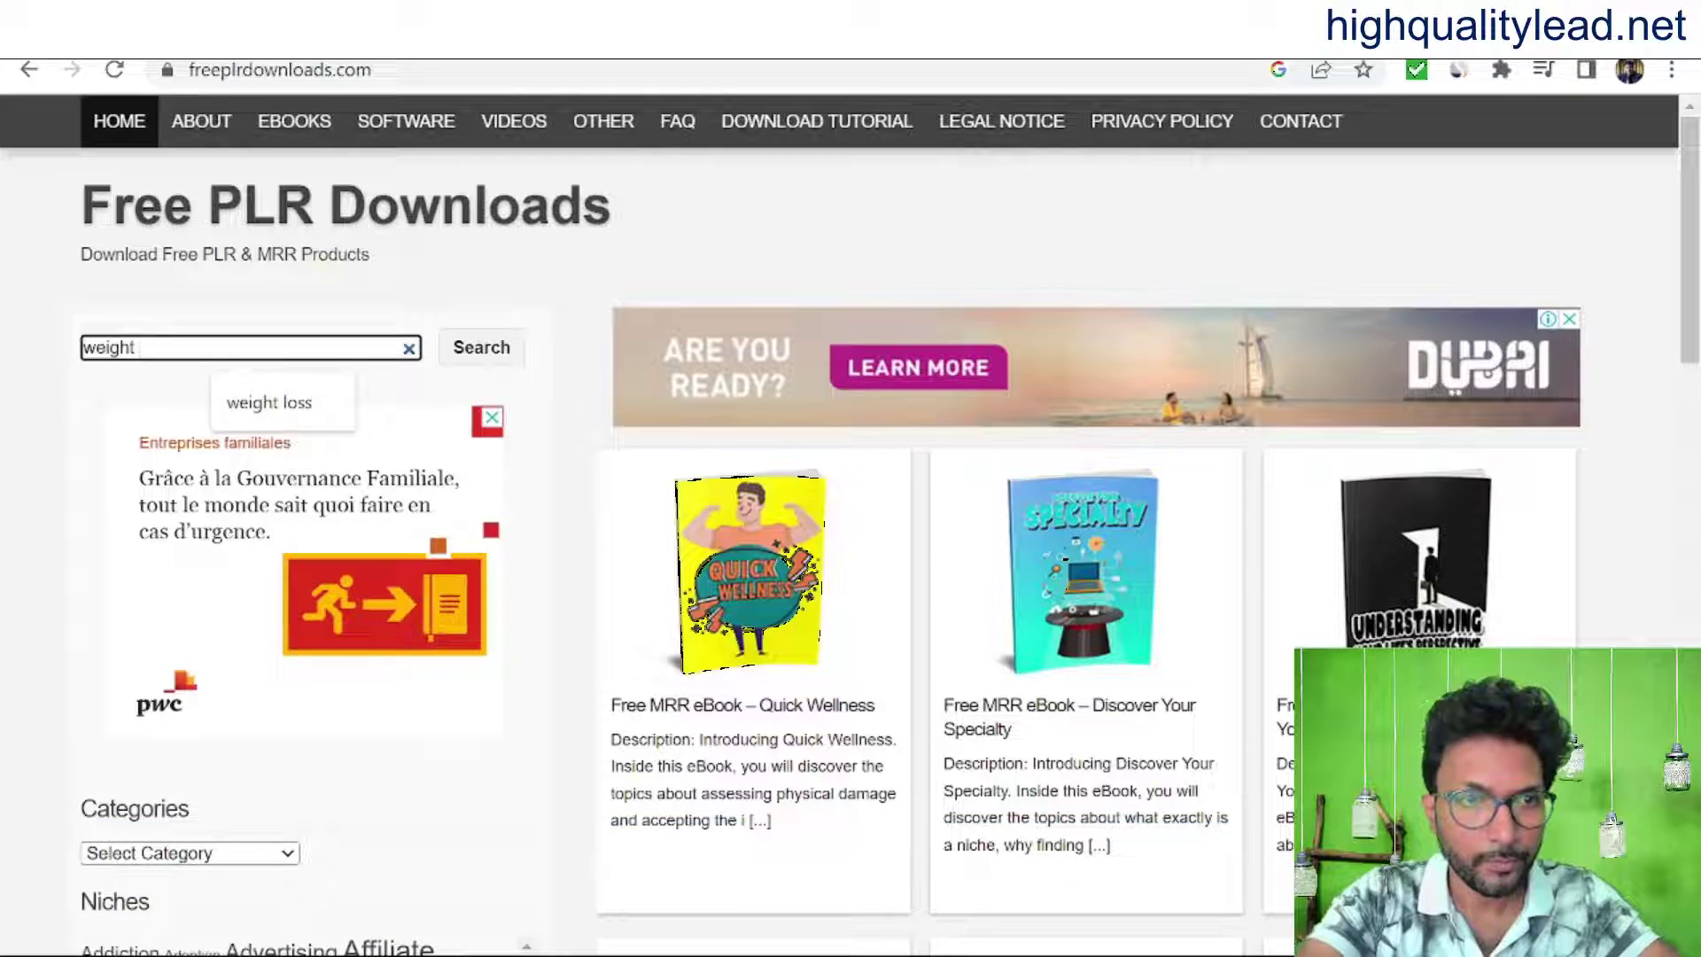
key("Down")
left_click(485, 353)
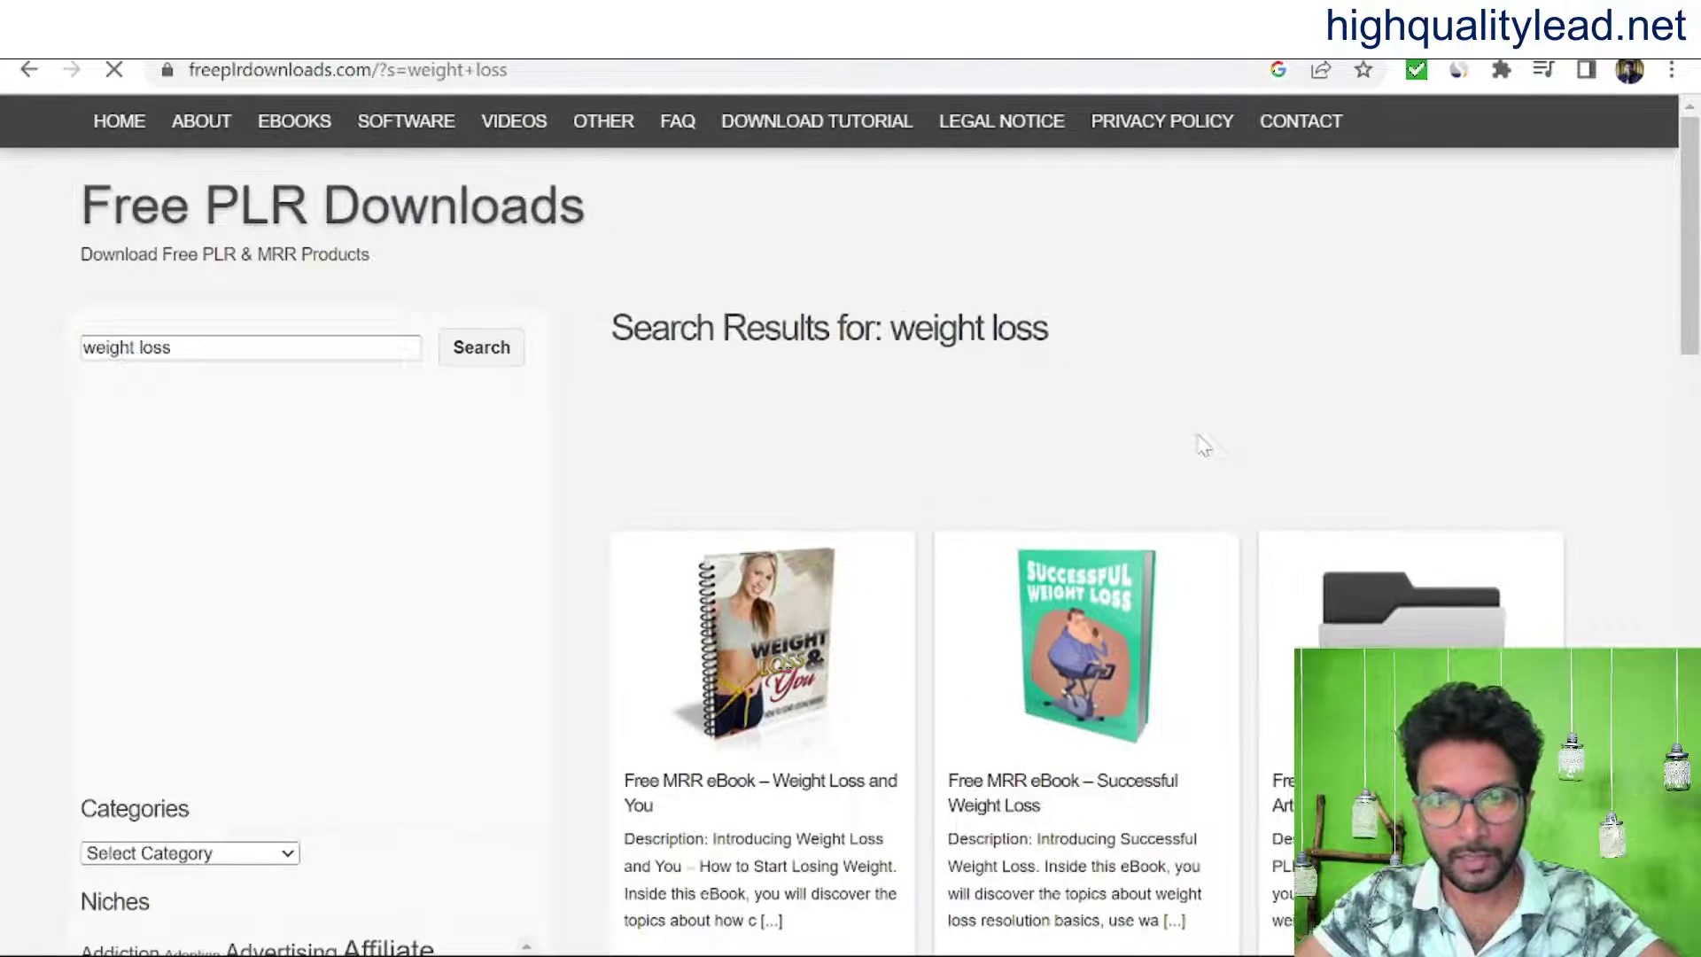
Step: Browse the weight loss results through to the second page and open the eBook "Eat More, Not Less to Lose Weight!"
scroll(1203, 446, "down", 15)
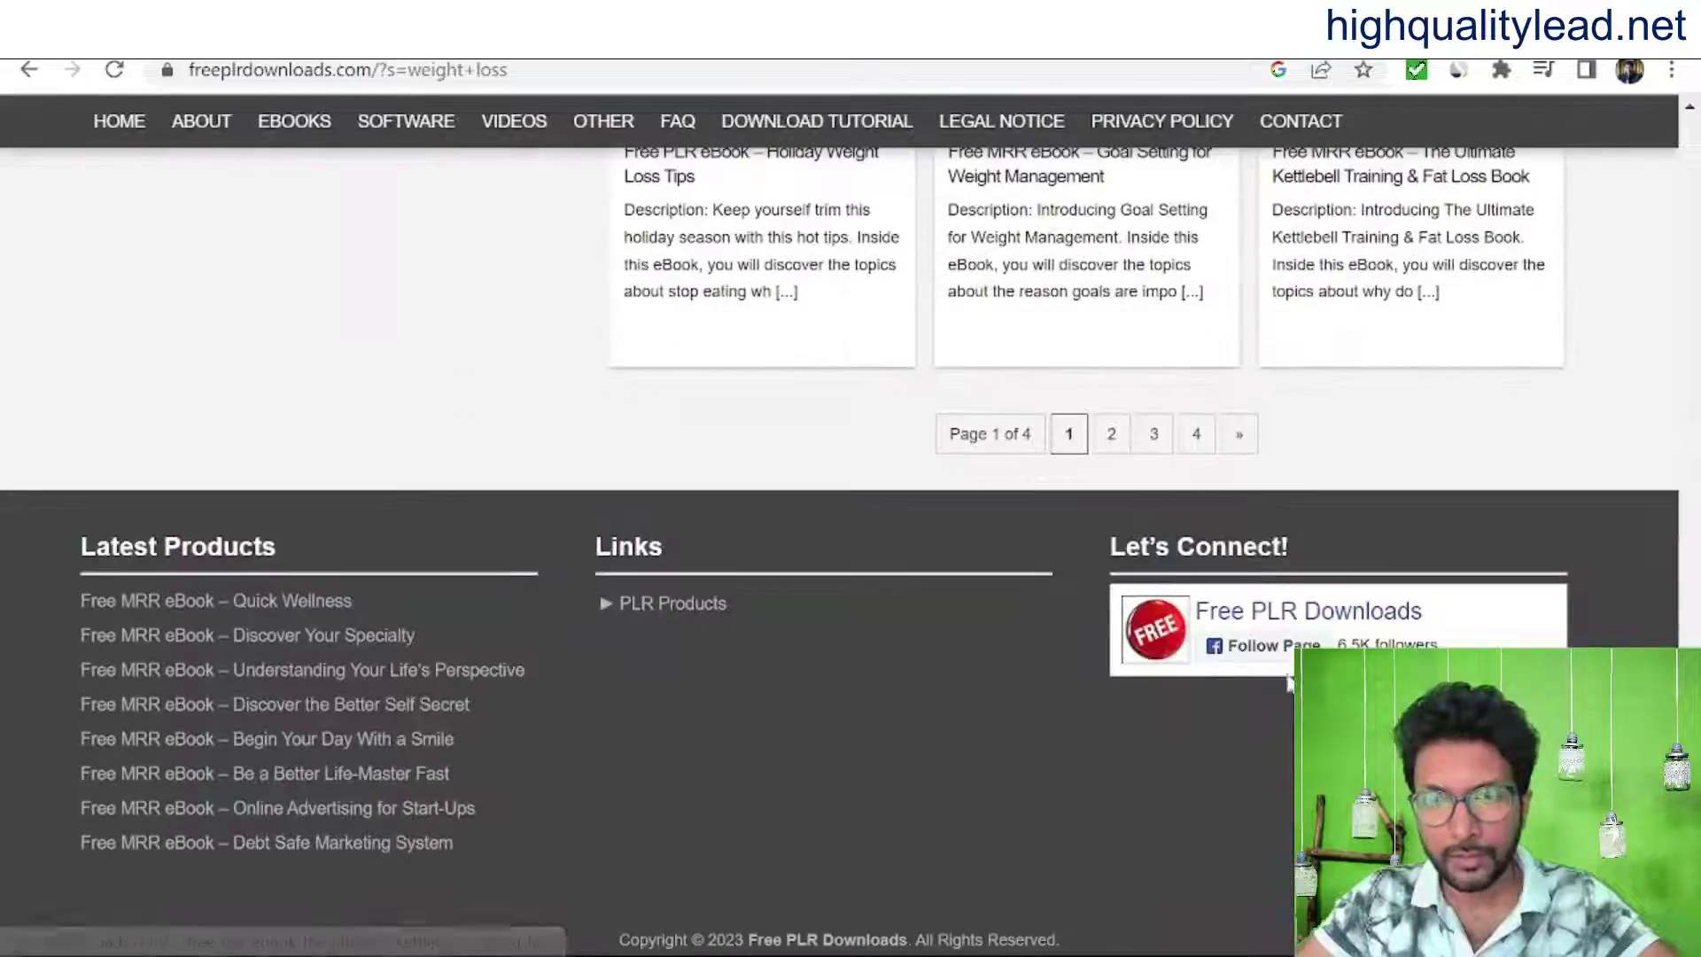
scroll(1152, 620, "up", 4)
scroll(1116, 576, "down", 3)
left_click(1114, 573)
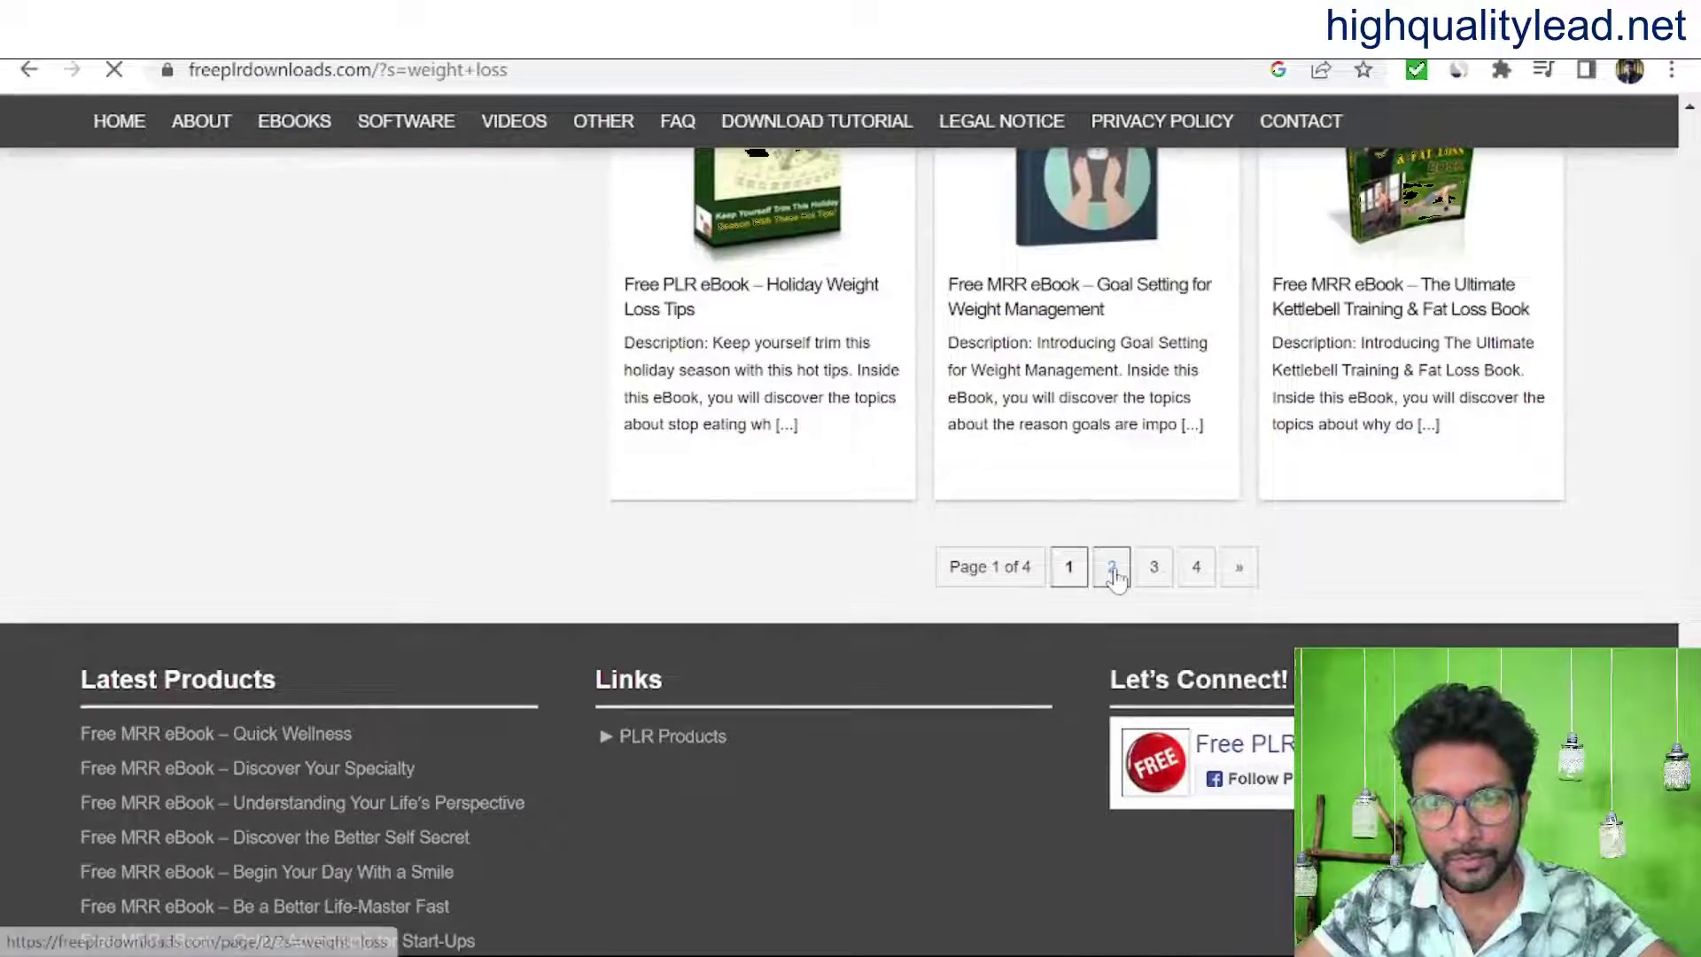
scroll(1116, 576, "down", 5)
scroll(1116, 575, "up", 5)
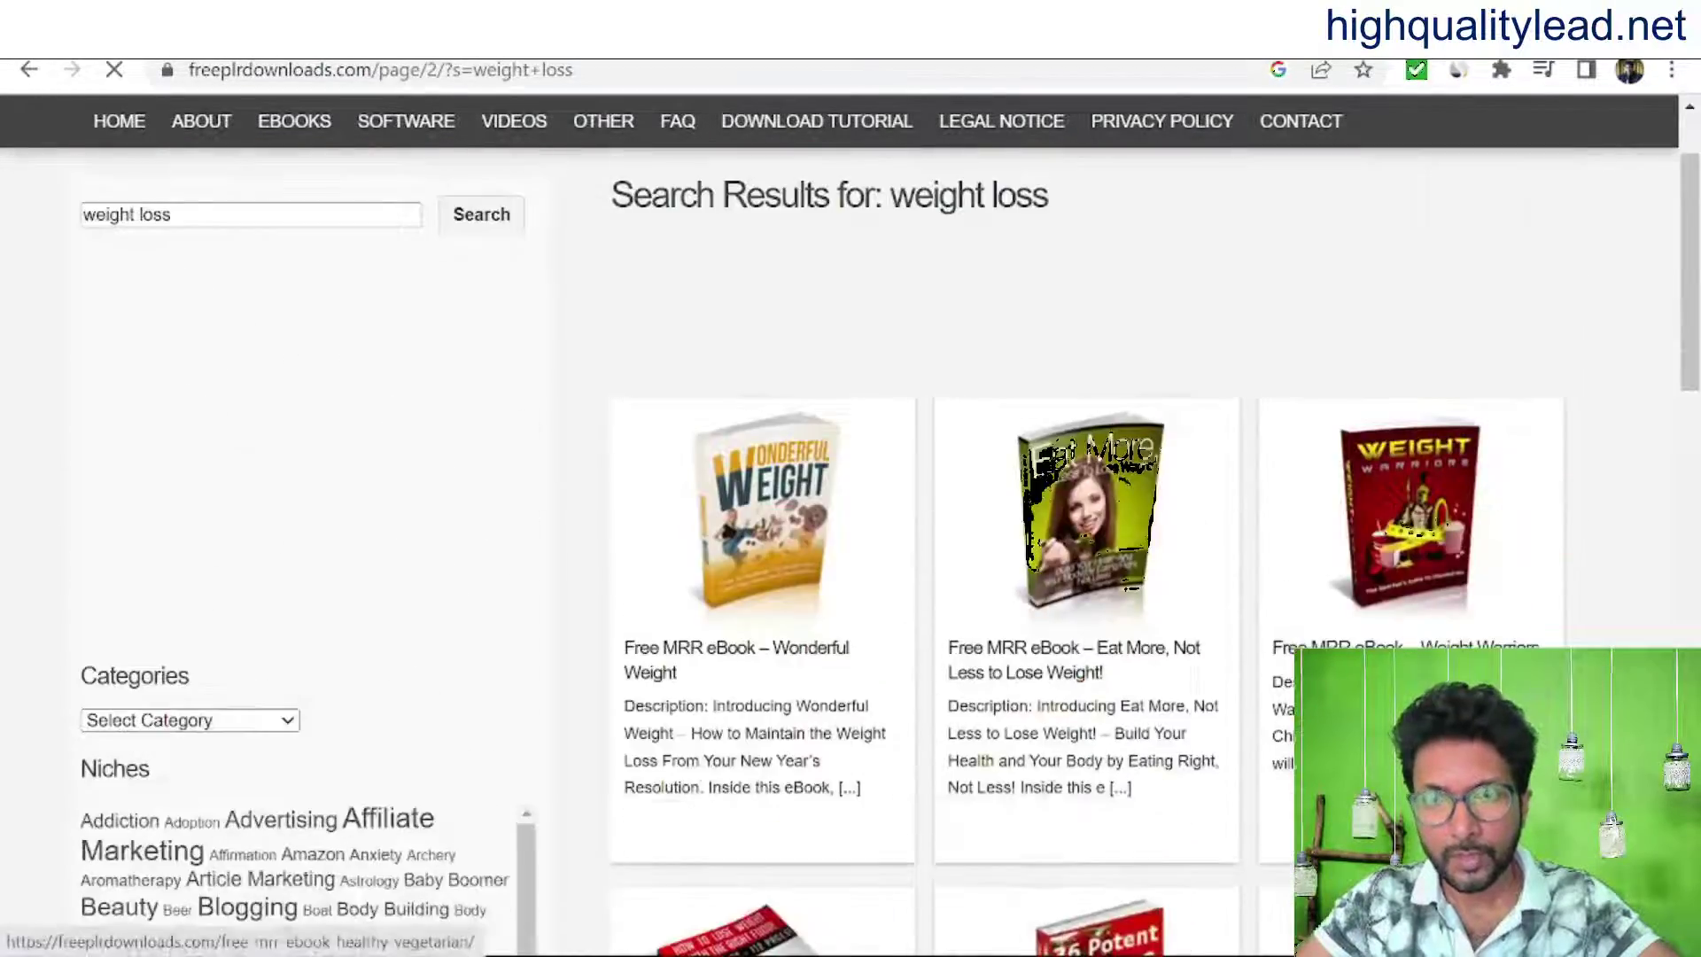
left_click(1088, 523)
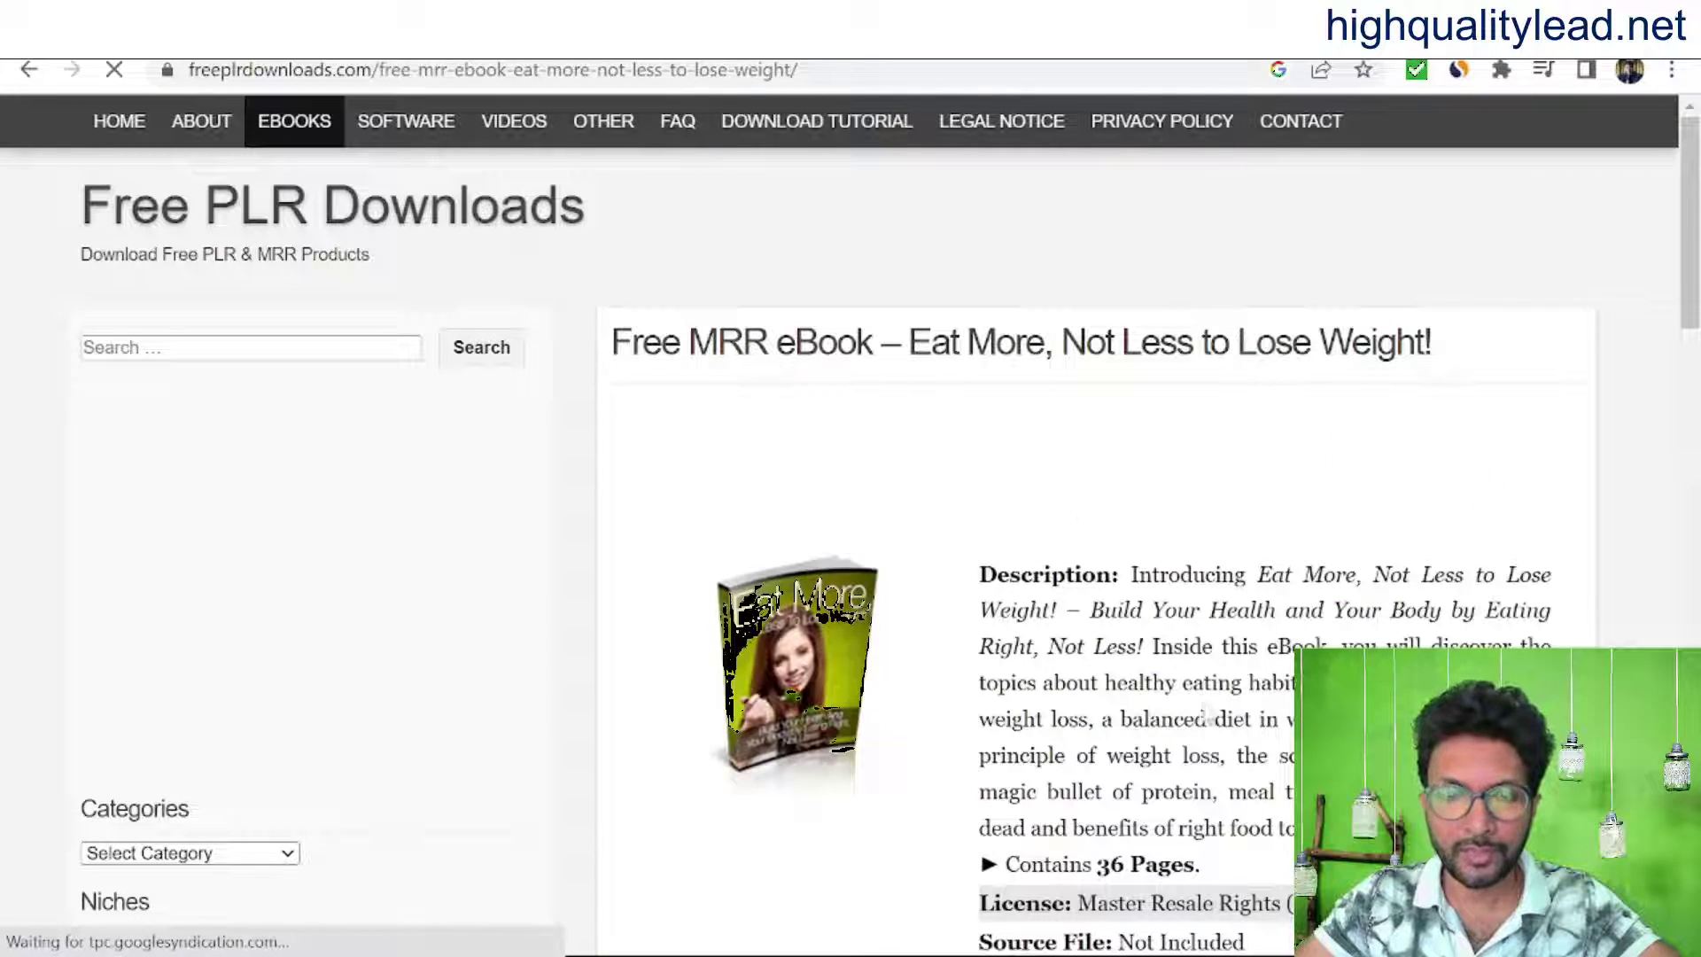
Step: Look over the eBook's product page and download its zip file
scroll(1107, 629, "down", 10)
scroll(1066, 615, "down", 10)
scroll(1258, 584, "up", 4)
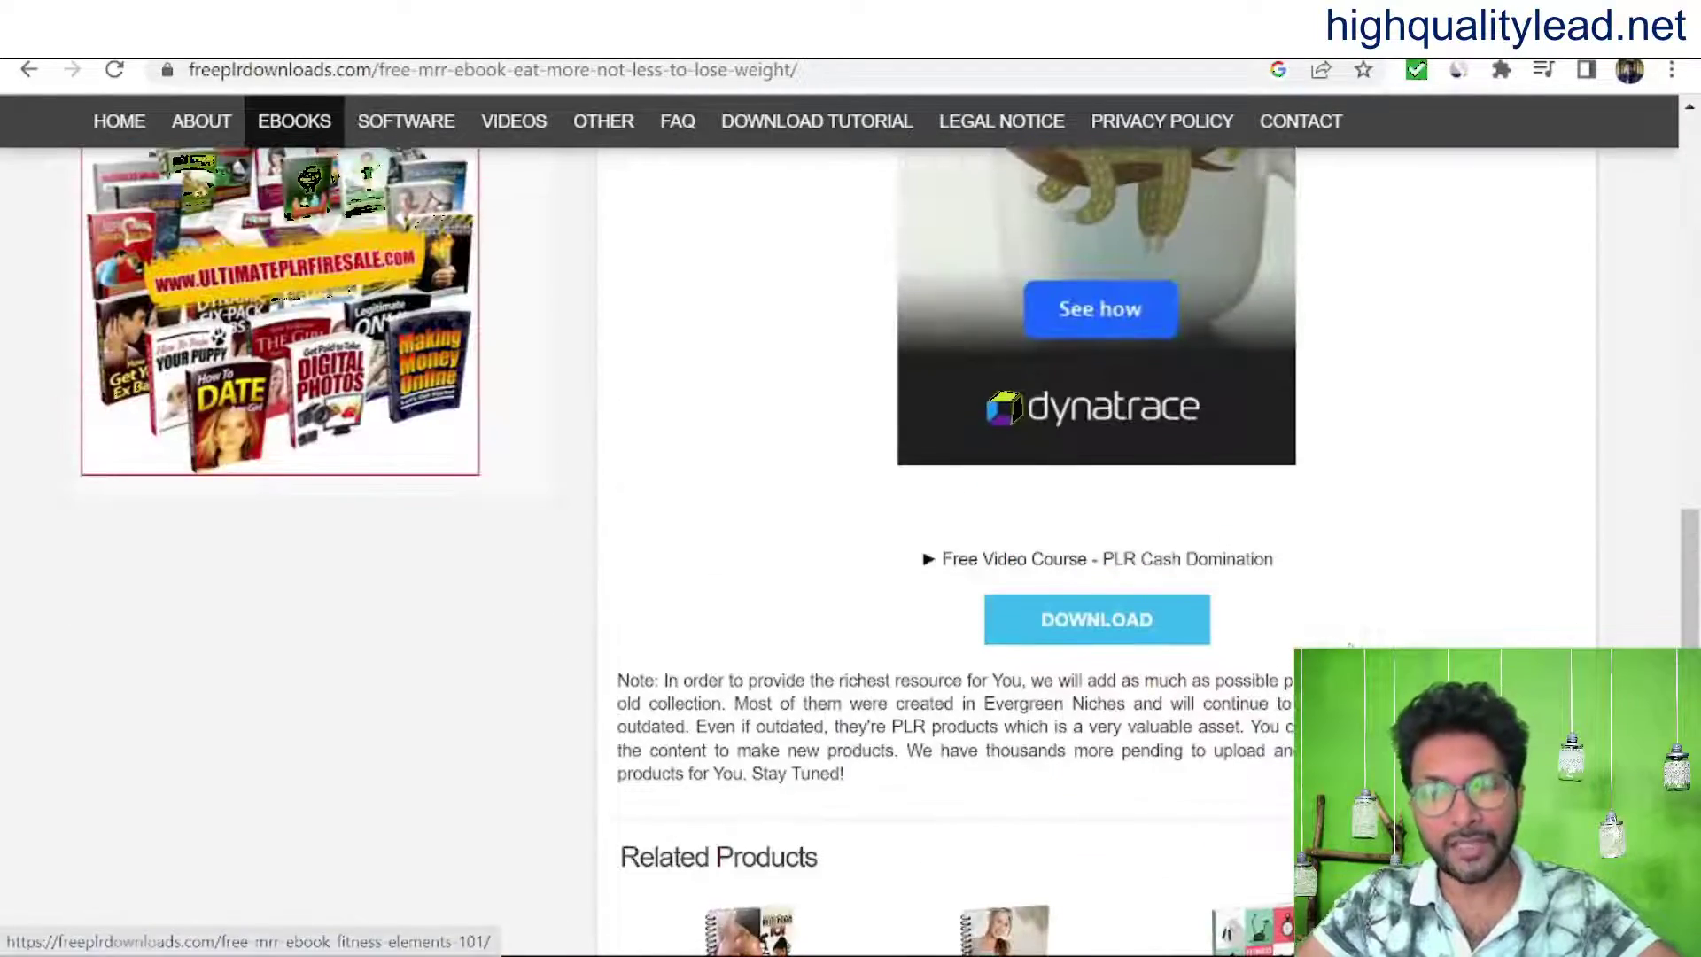
scroll(1348, 645, "up", 10)
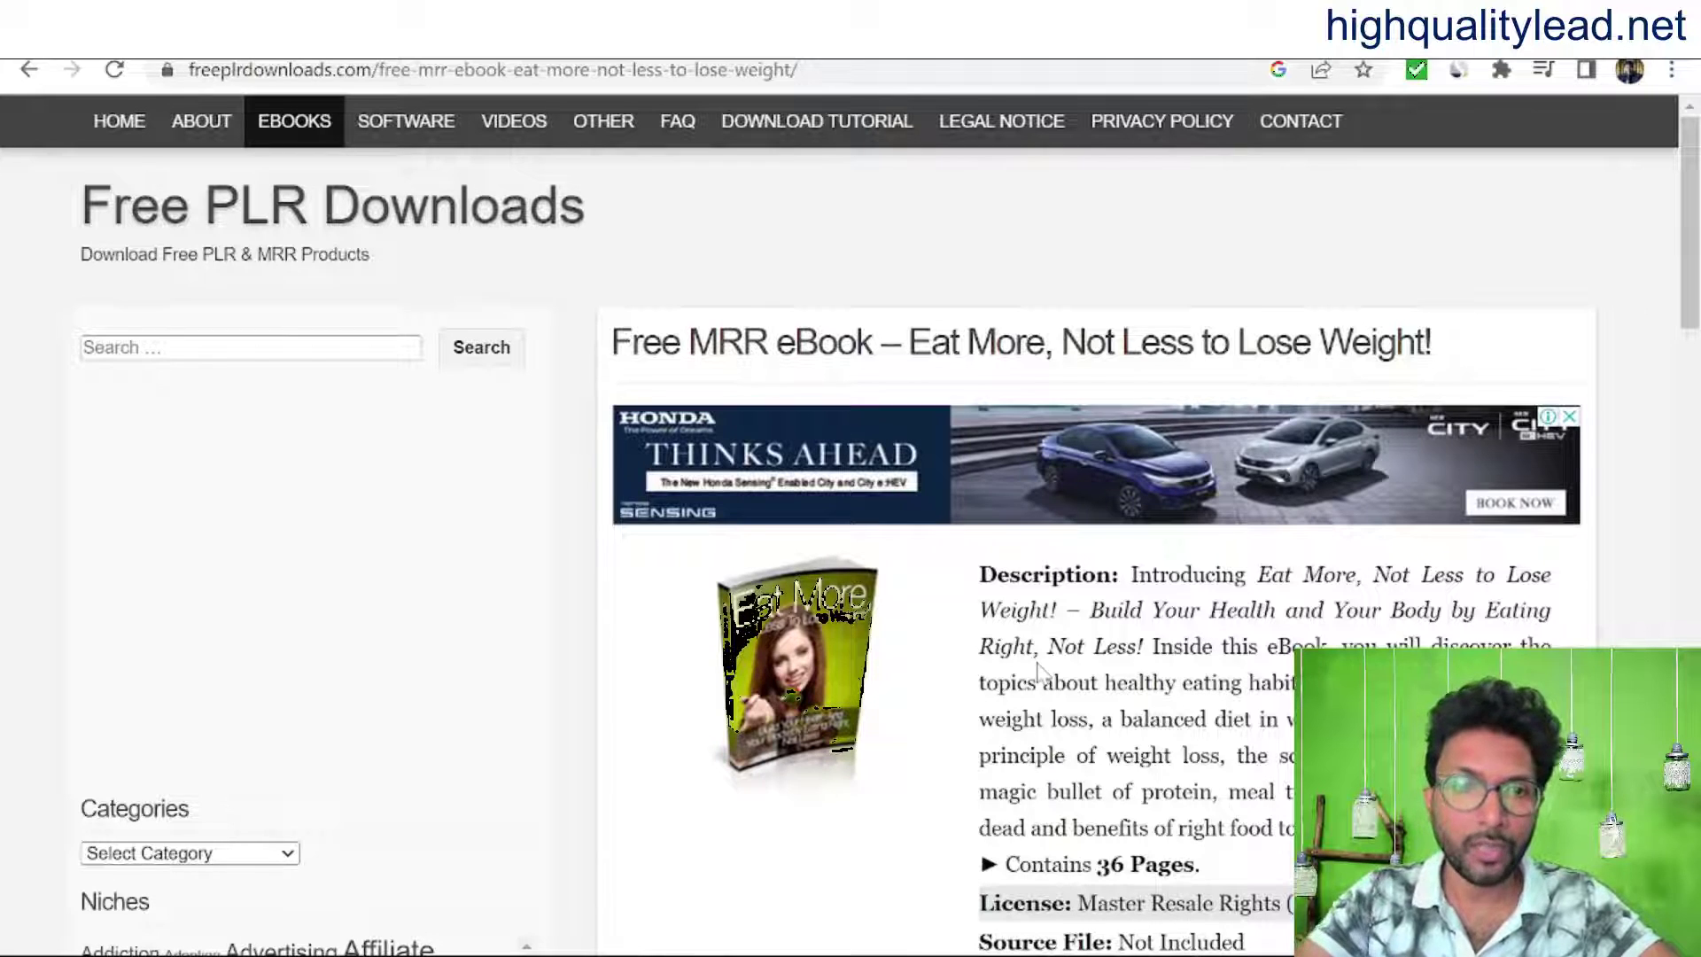
scroll(1038, 671, "down", 10)
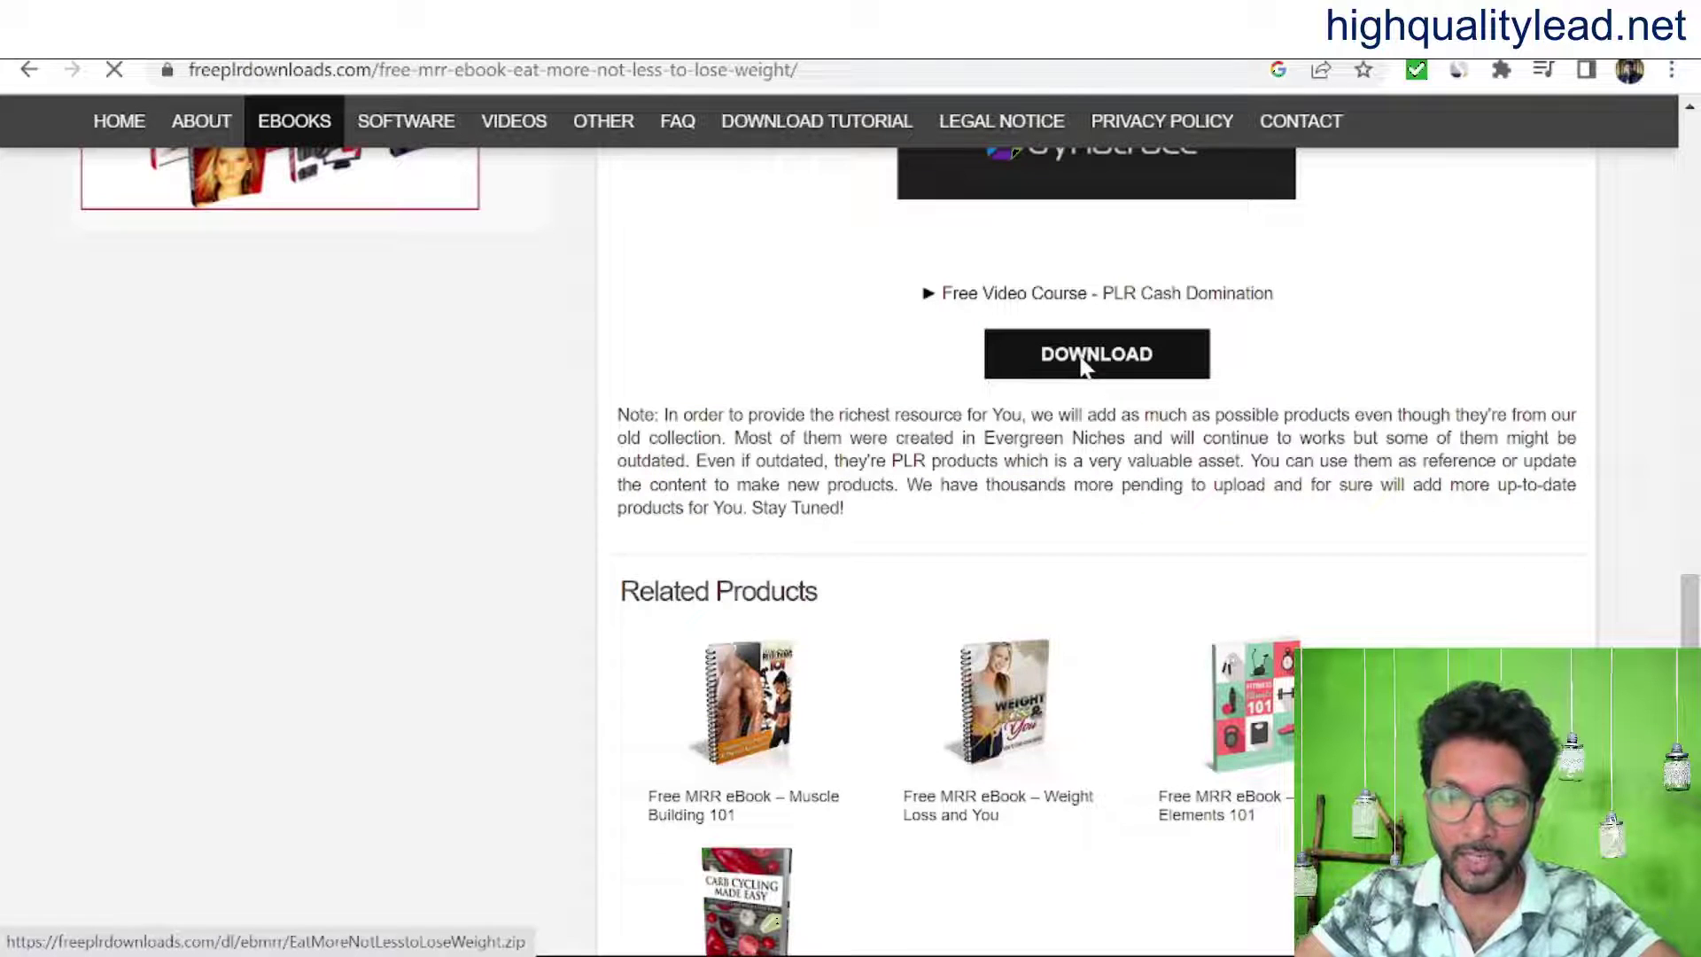
left_click(1091, 358)
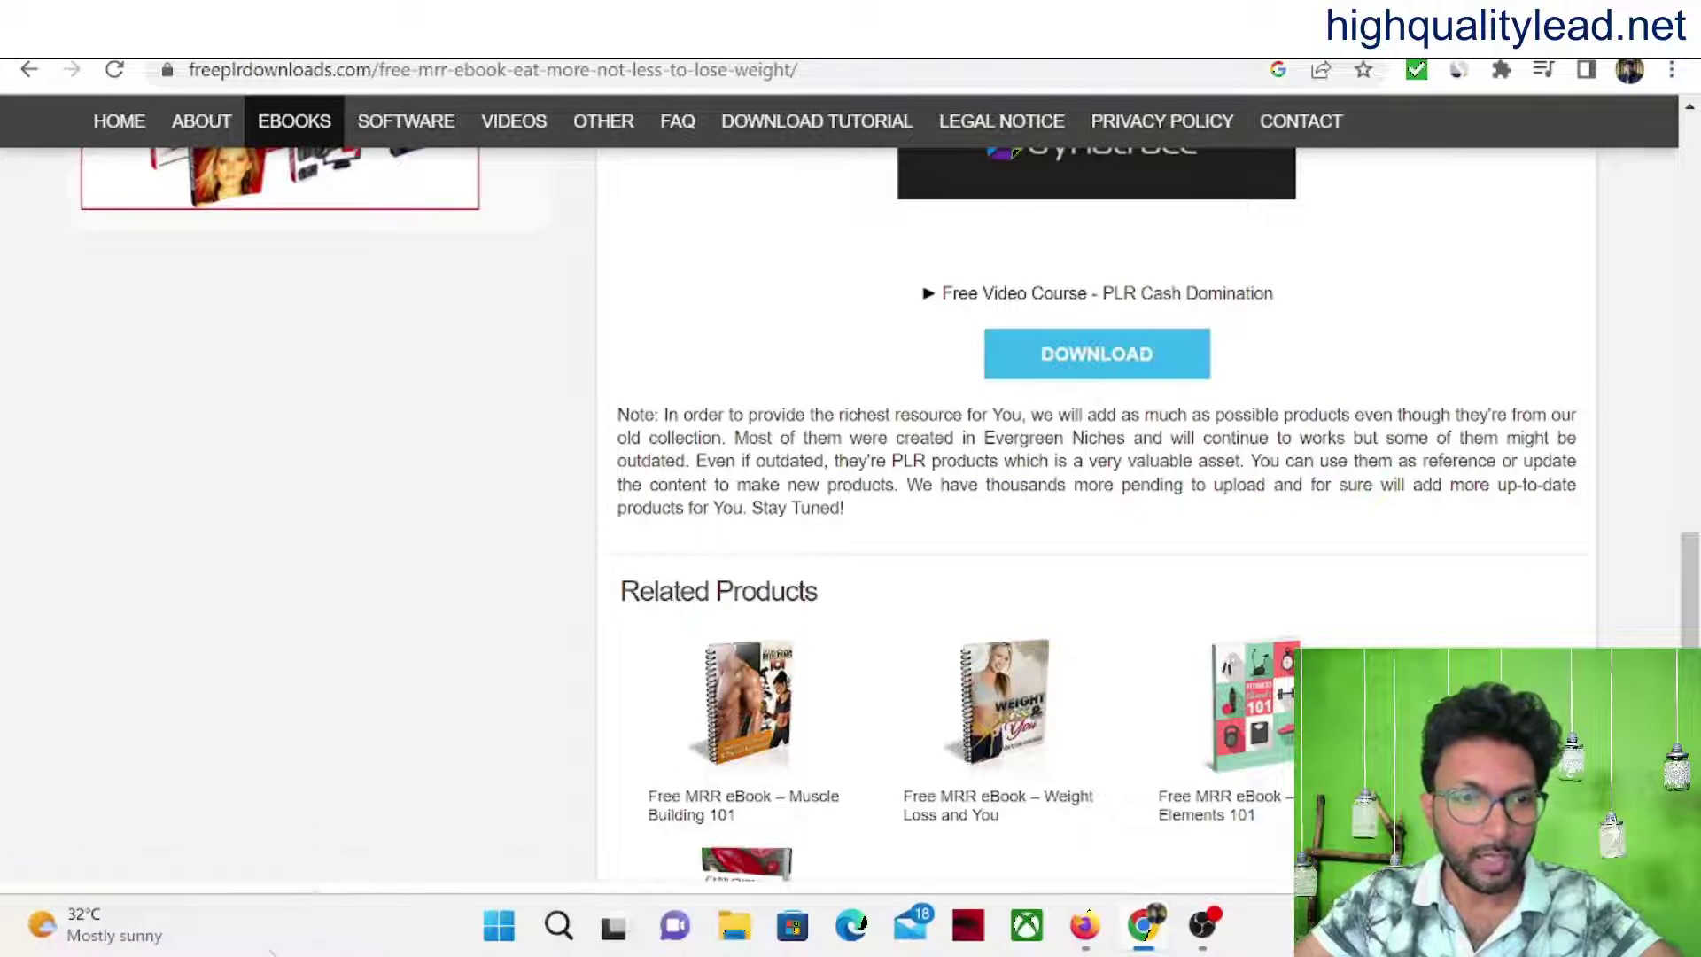
Step: Switch to File Explorer and extract the EatMoreNotLesstoLoseWeight zip in Downloads to the suggested folder
mouse_move(595, 937)
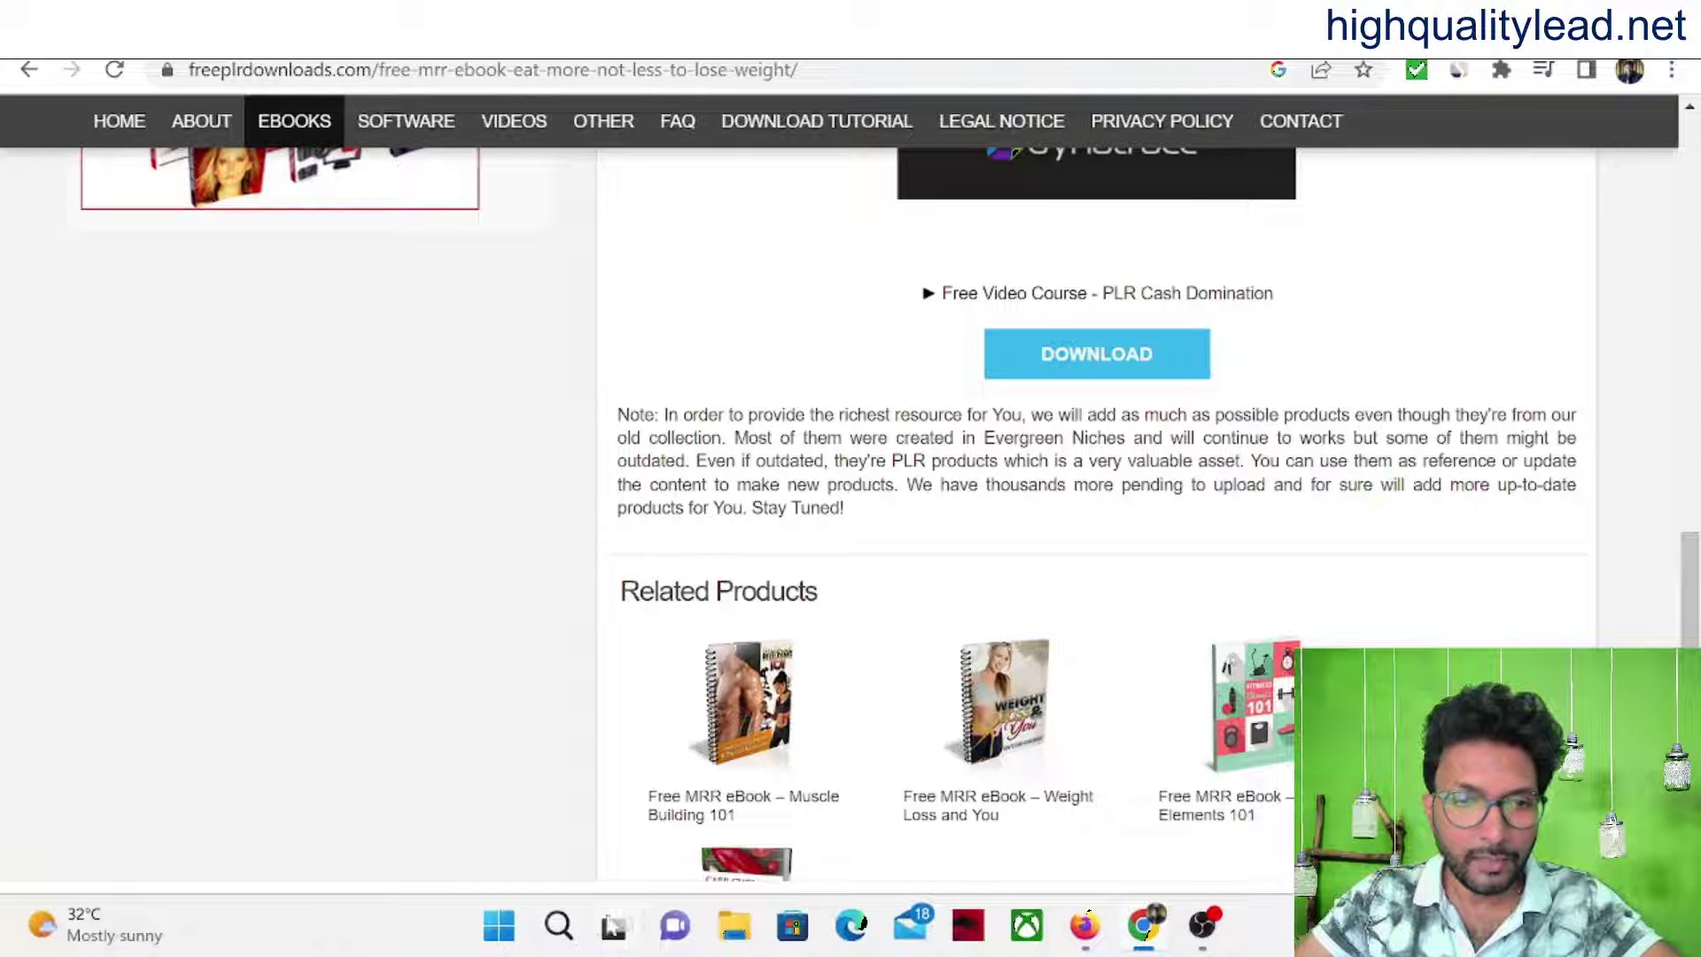
left_click(731, 930)
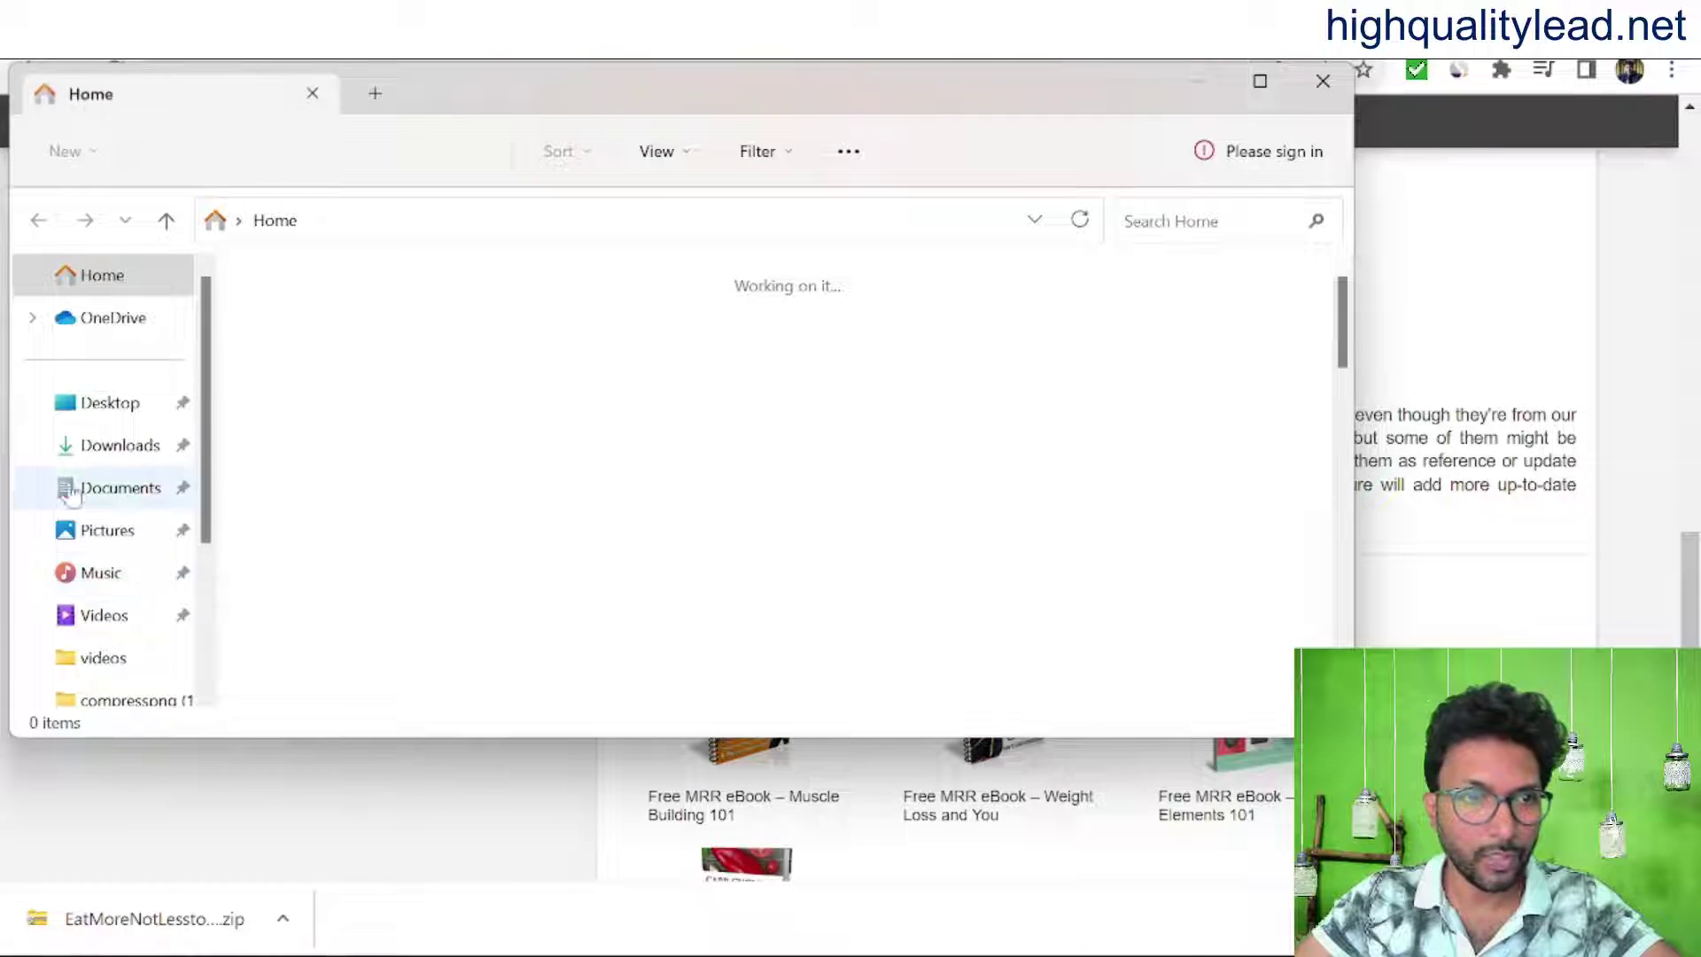
left_click(98, 446)
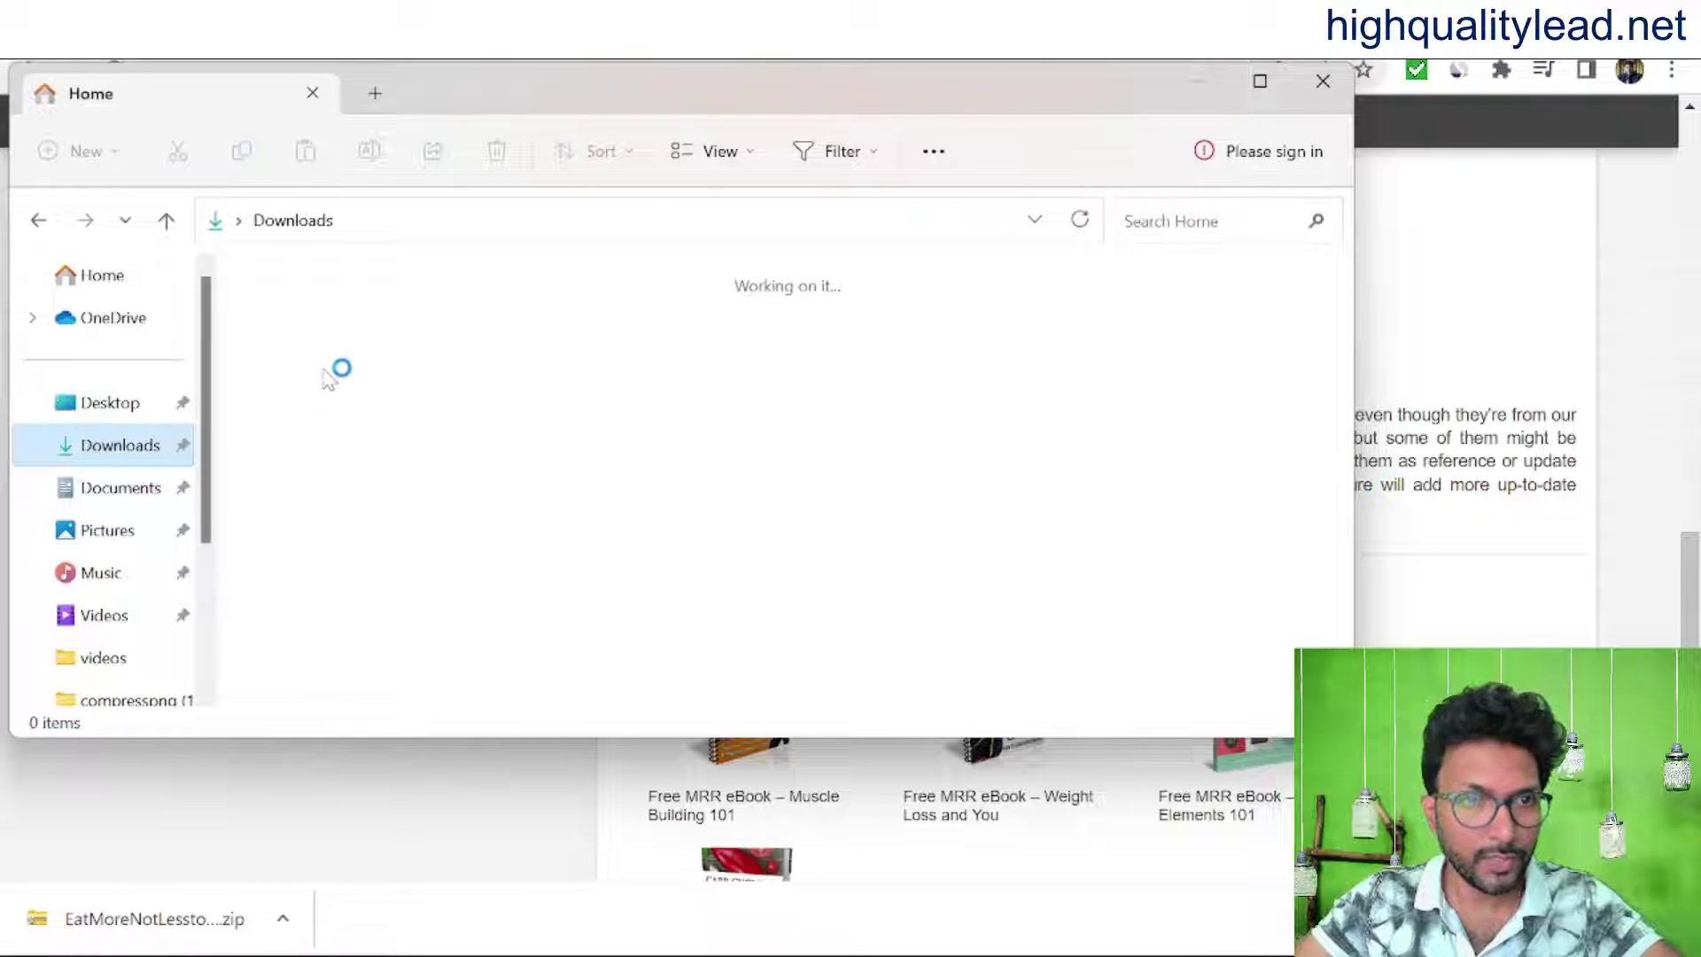
left_click(324, 381)
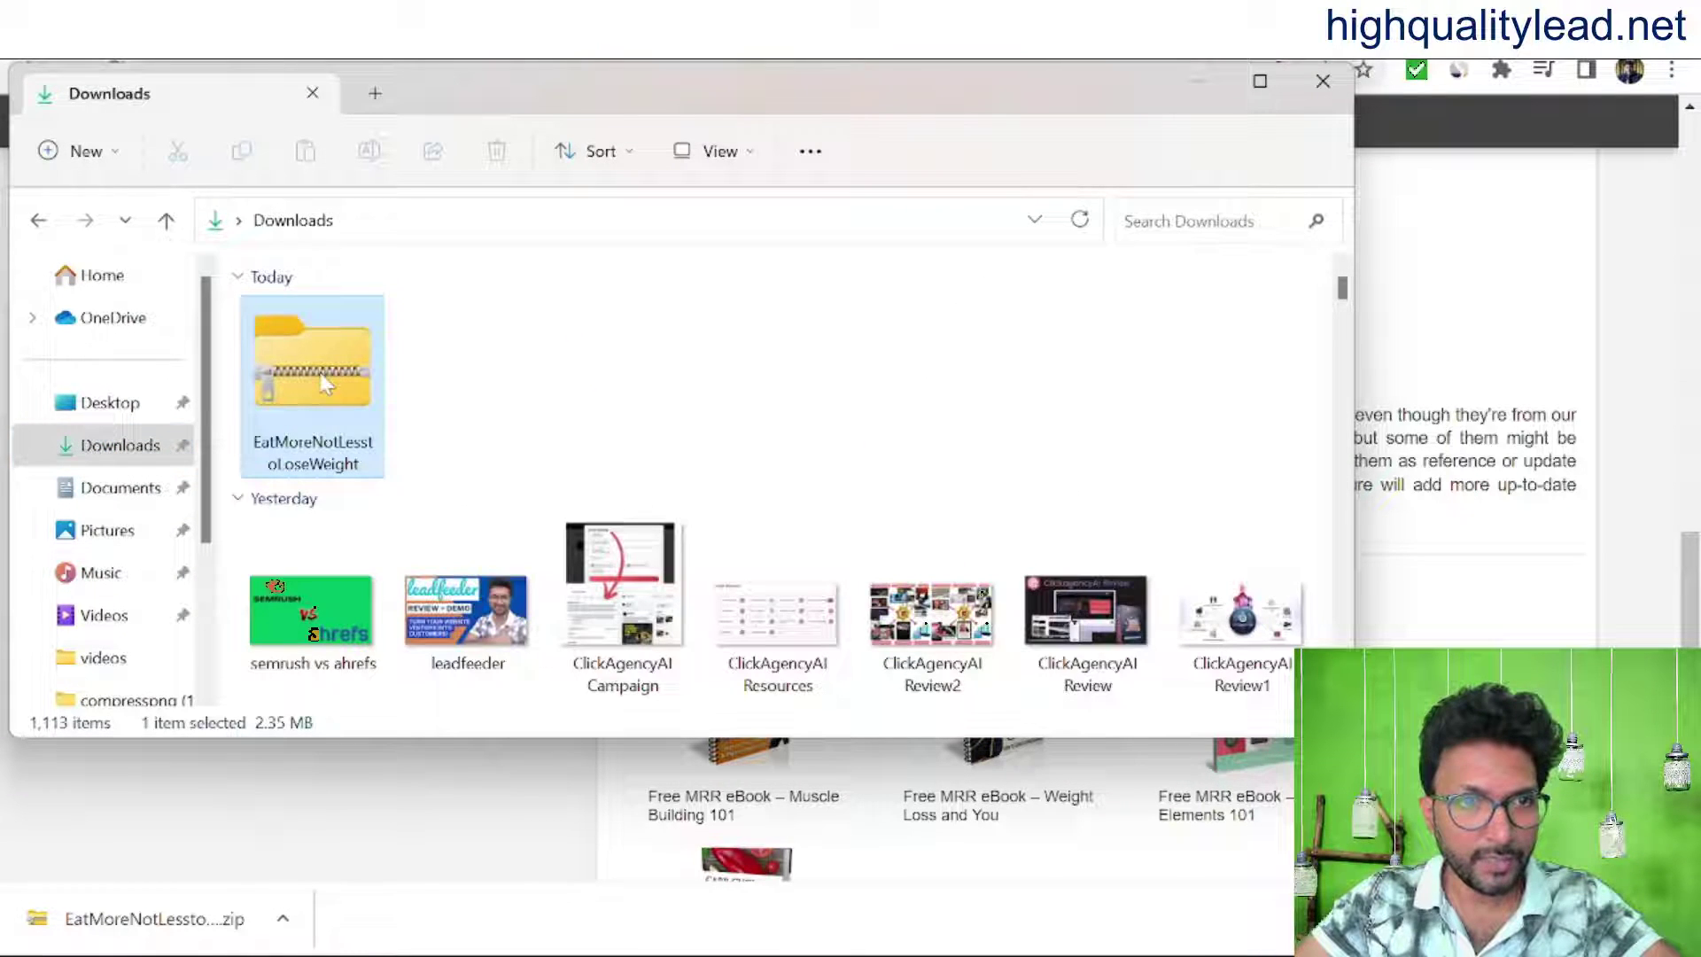
right_click(324, 381)
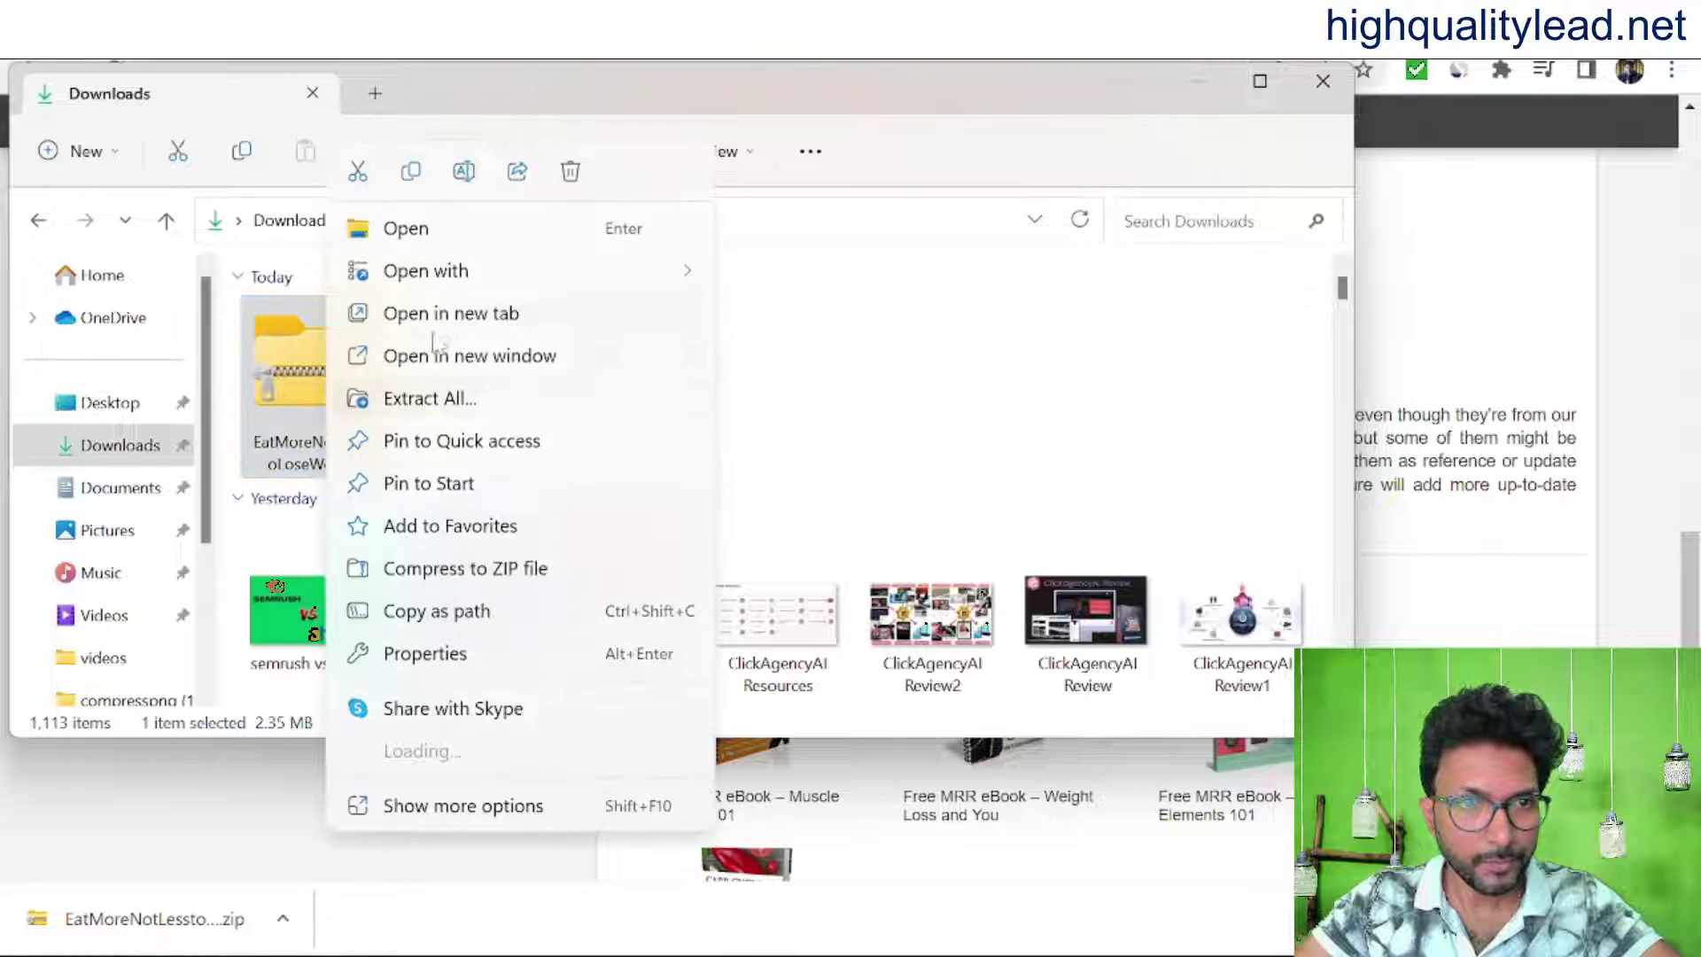
left_click(432, 406)
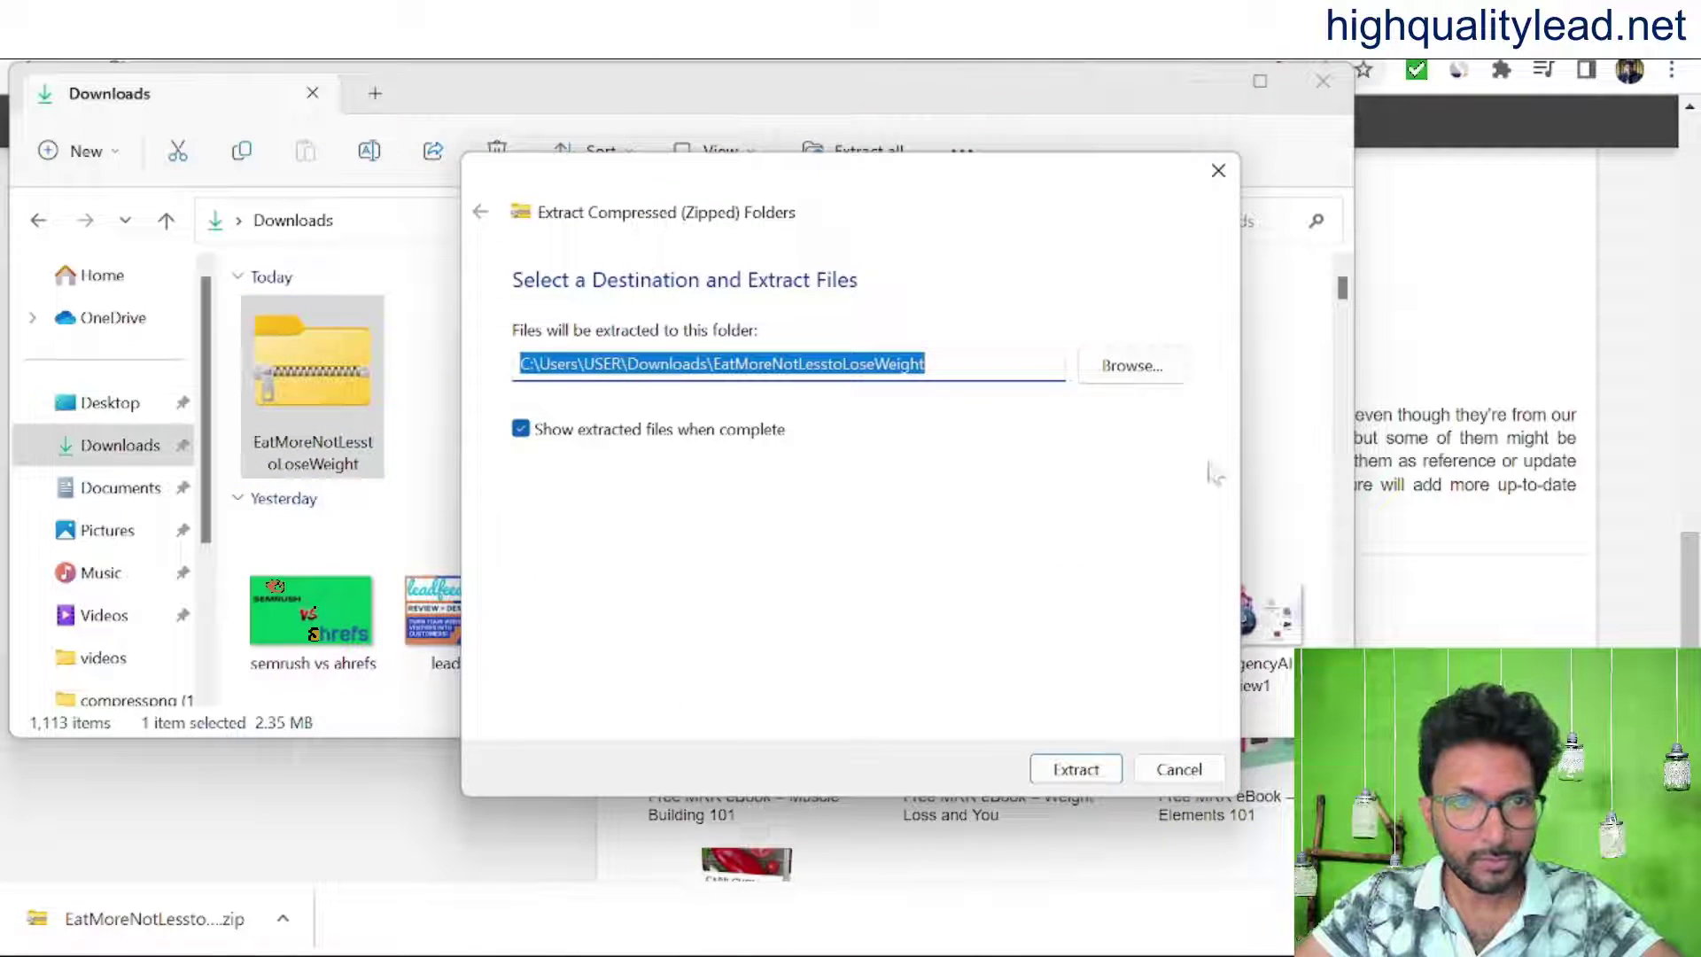
key("Return")
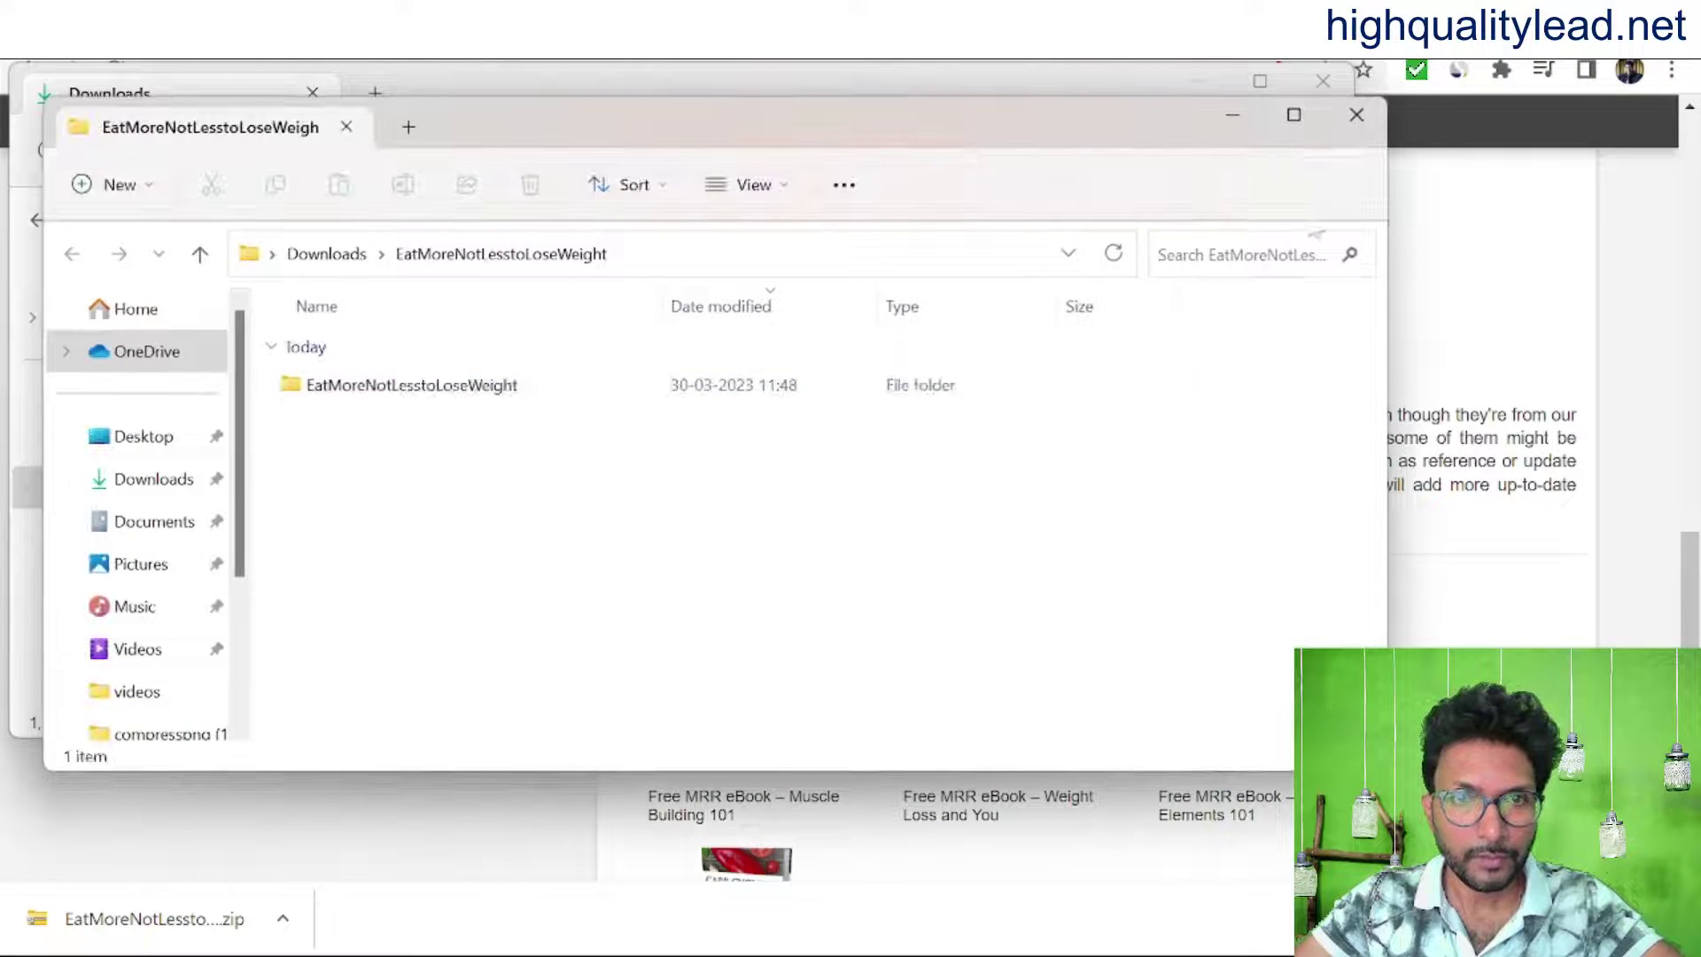
Step: View the large cover image in the extracted eCover folder, then close it and minimize the File Explorer windows
double_click(336, 384)
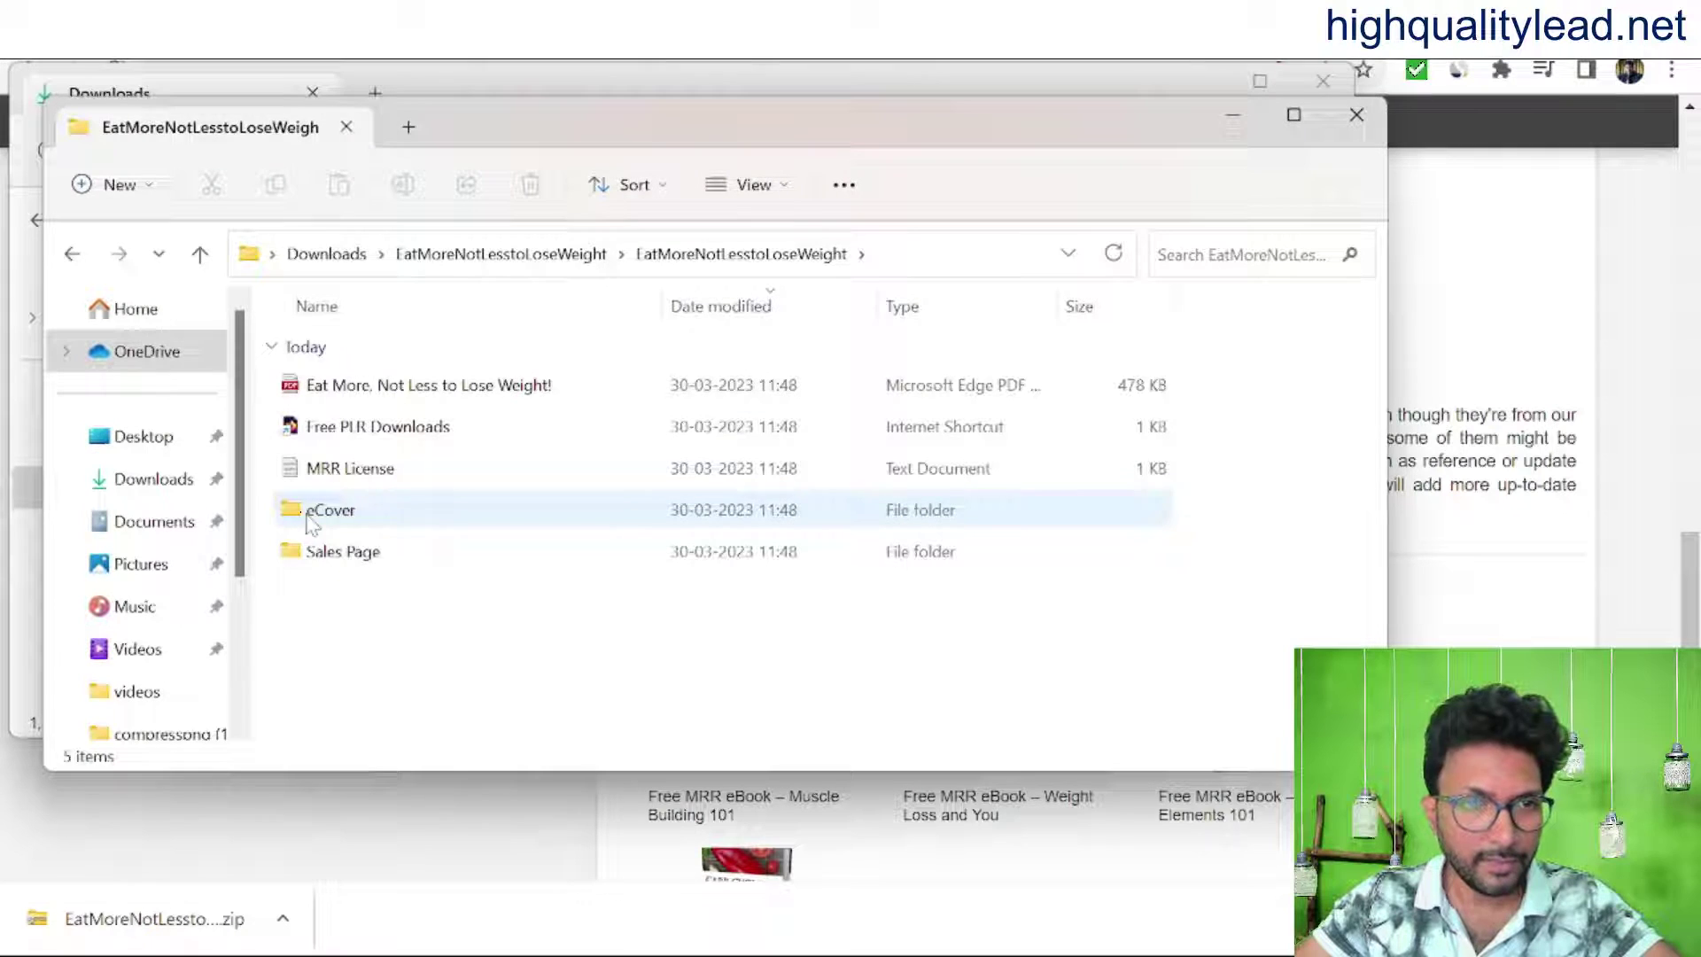
double_click(312, 513)
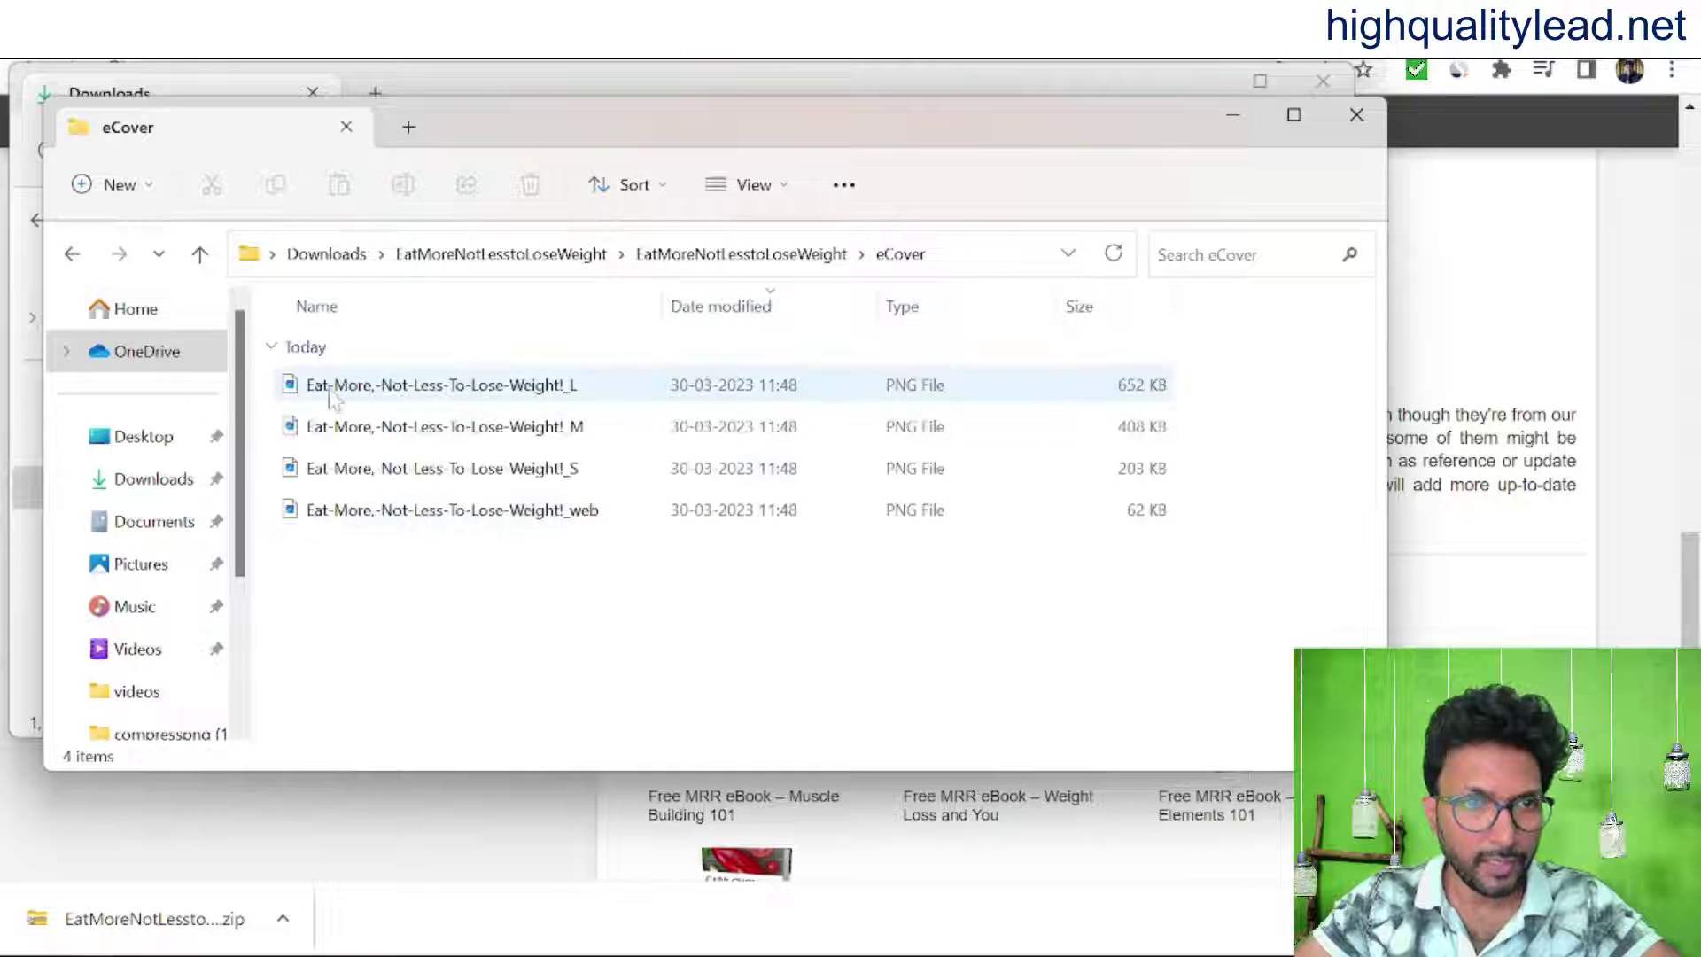
left_click(331, 394)
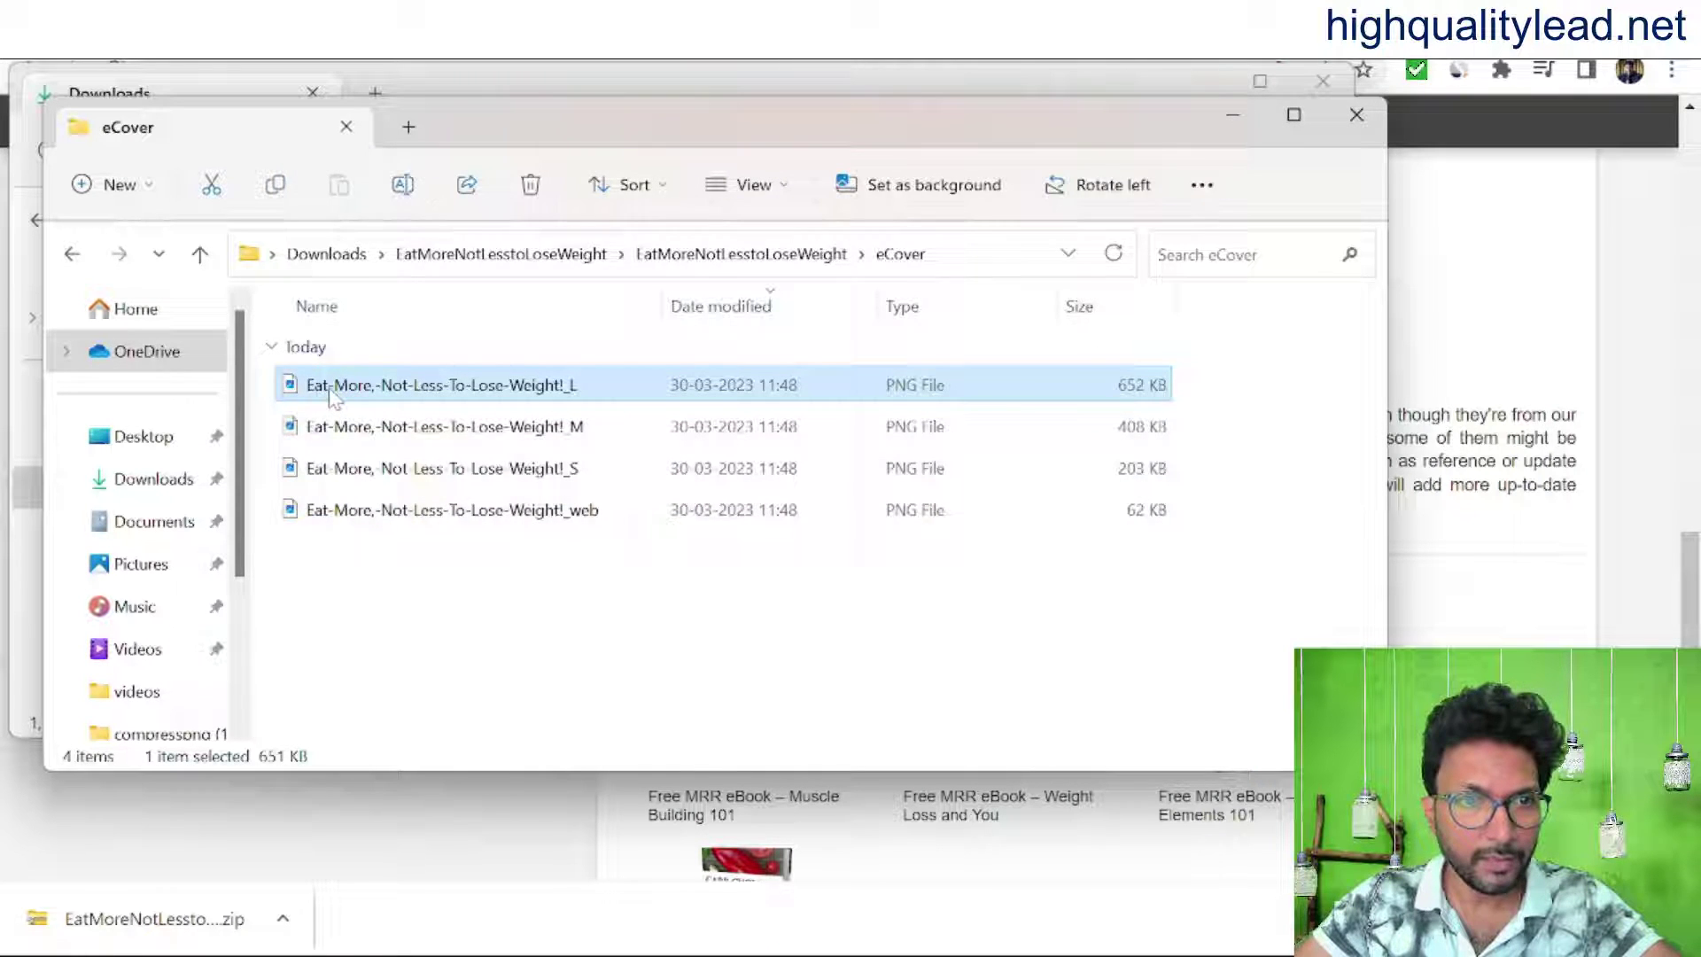
double_click(330, 391)
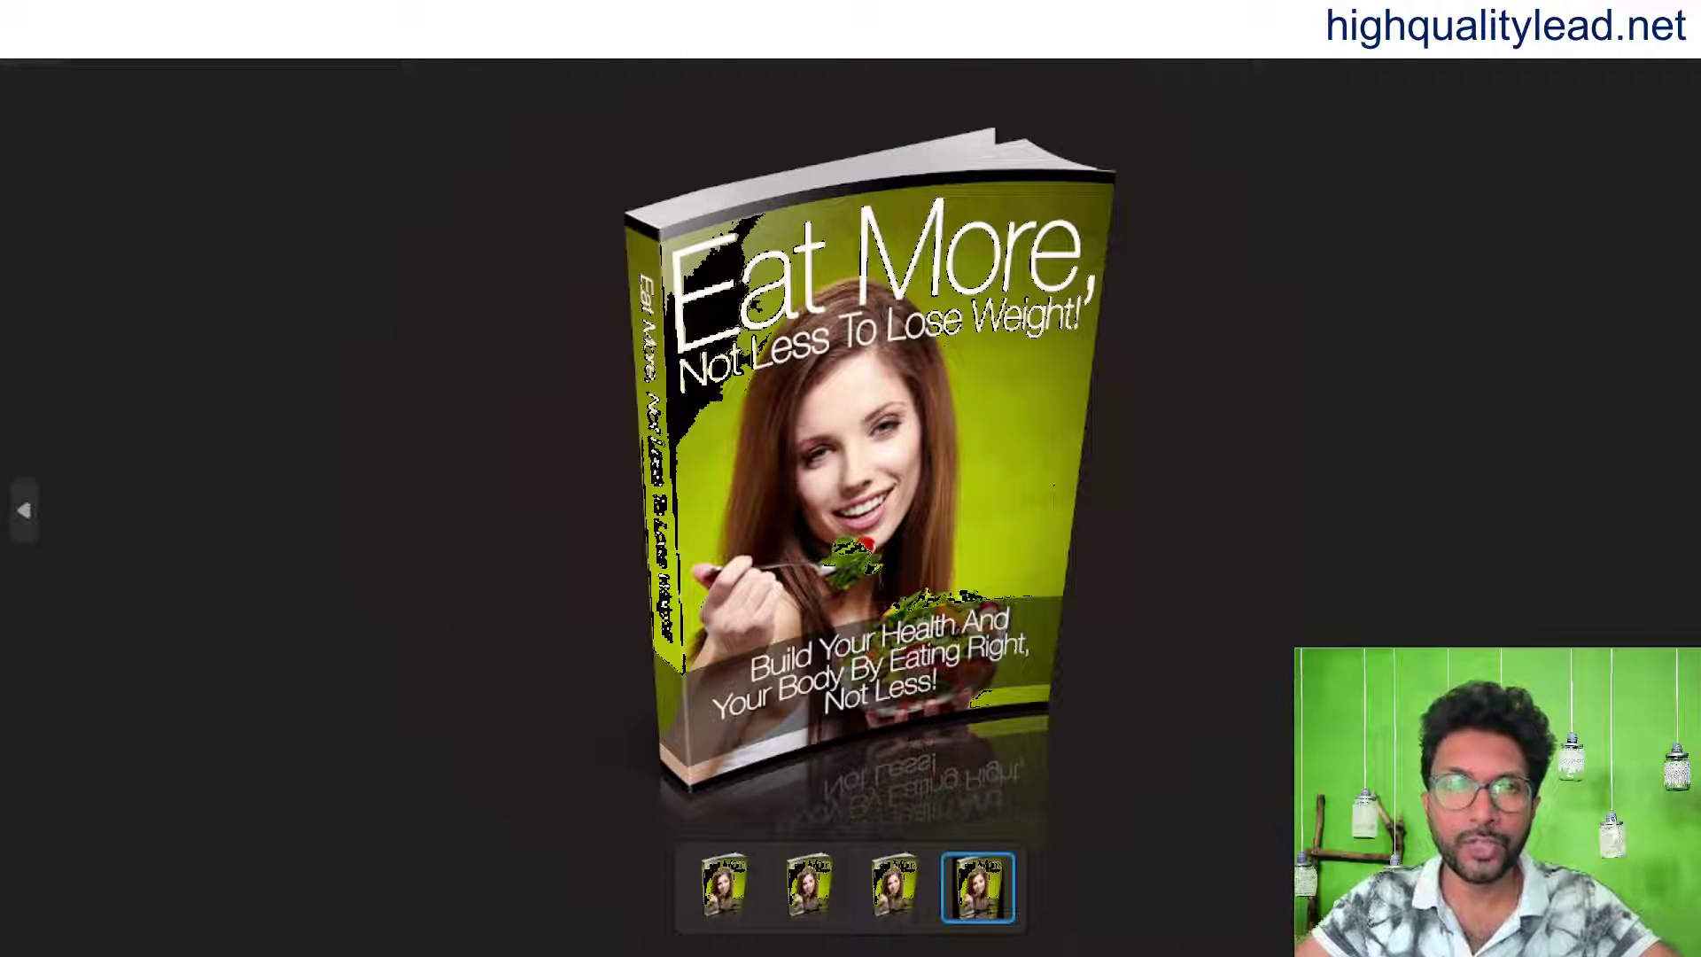
left_click(1678, 69)
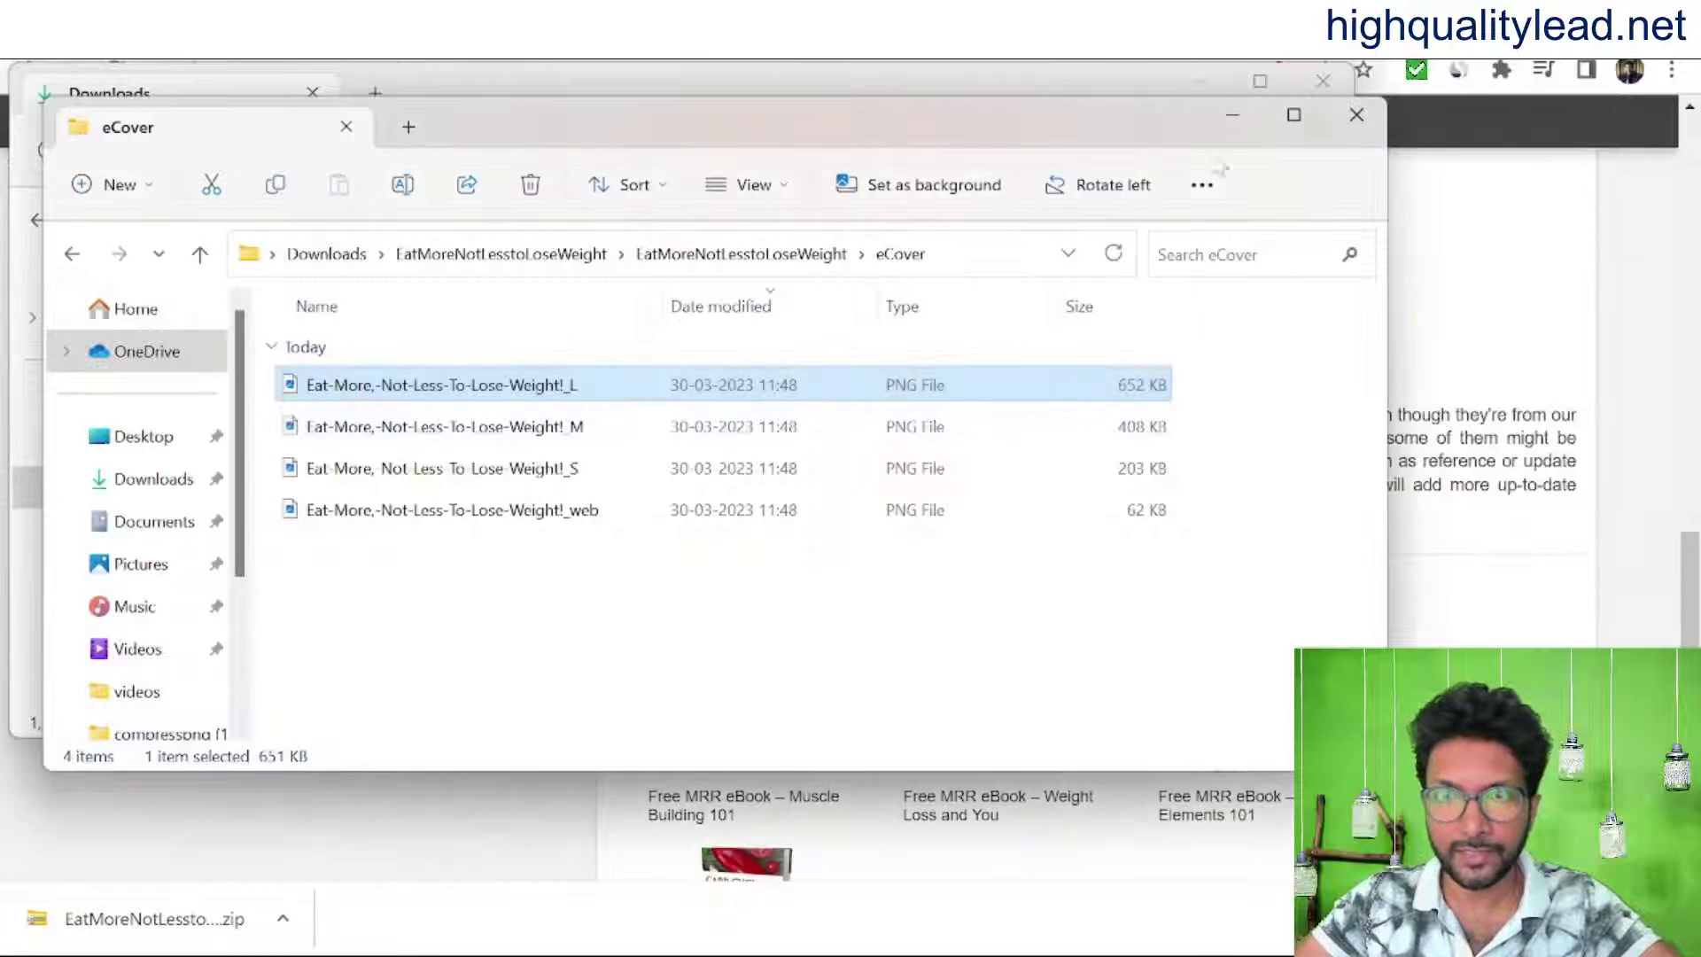
left_click(1235, 113)
left_click(1196, 80)
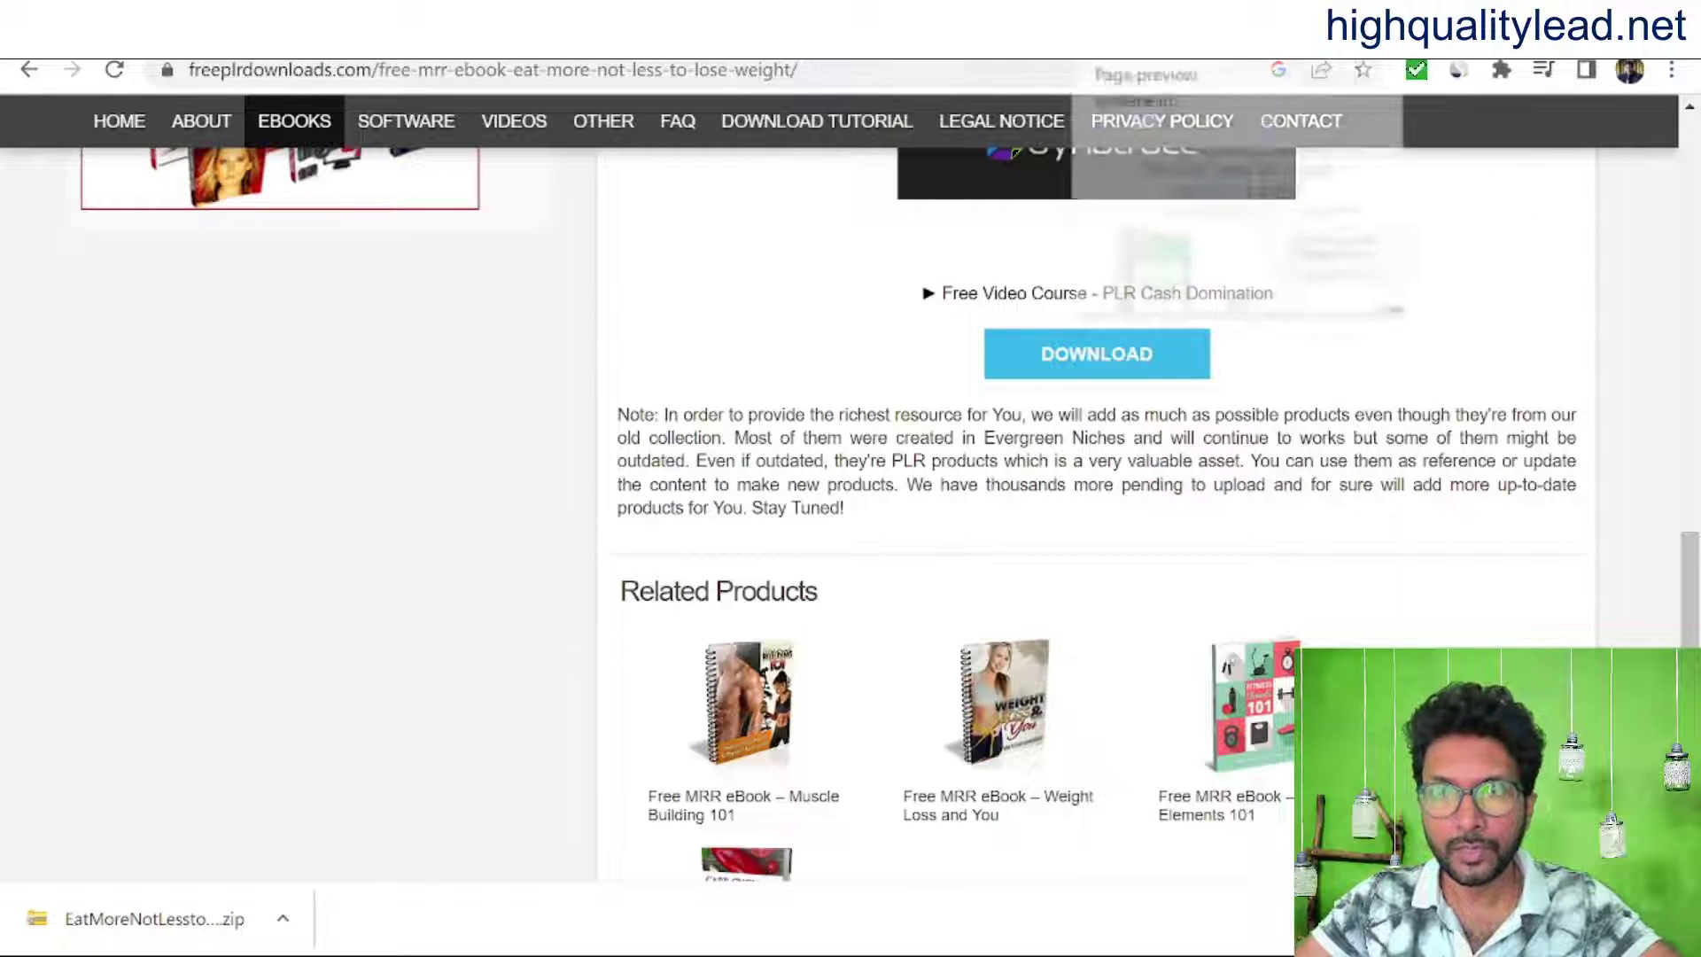
Step: Switch to the systeme.io page editor and replace the free report image with an upload of Eat-More,-Not-Less-To-Lose-Weight!_L from the eCover folder
left_click(1116, 36)
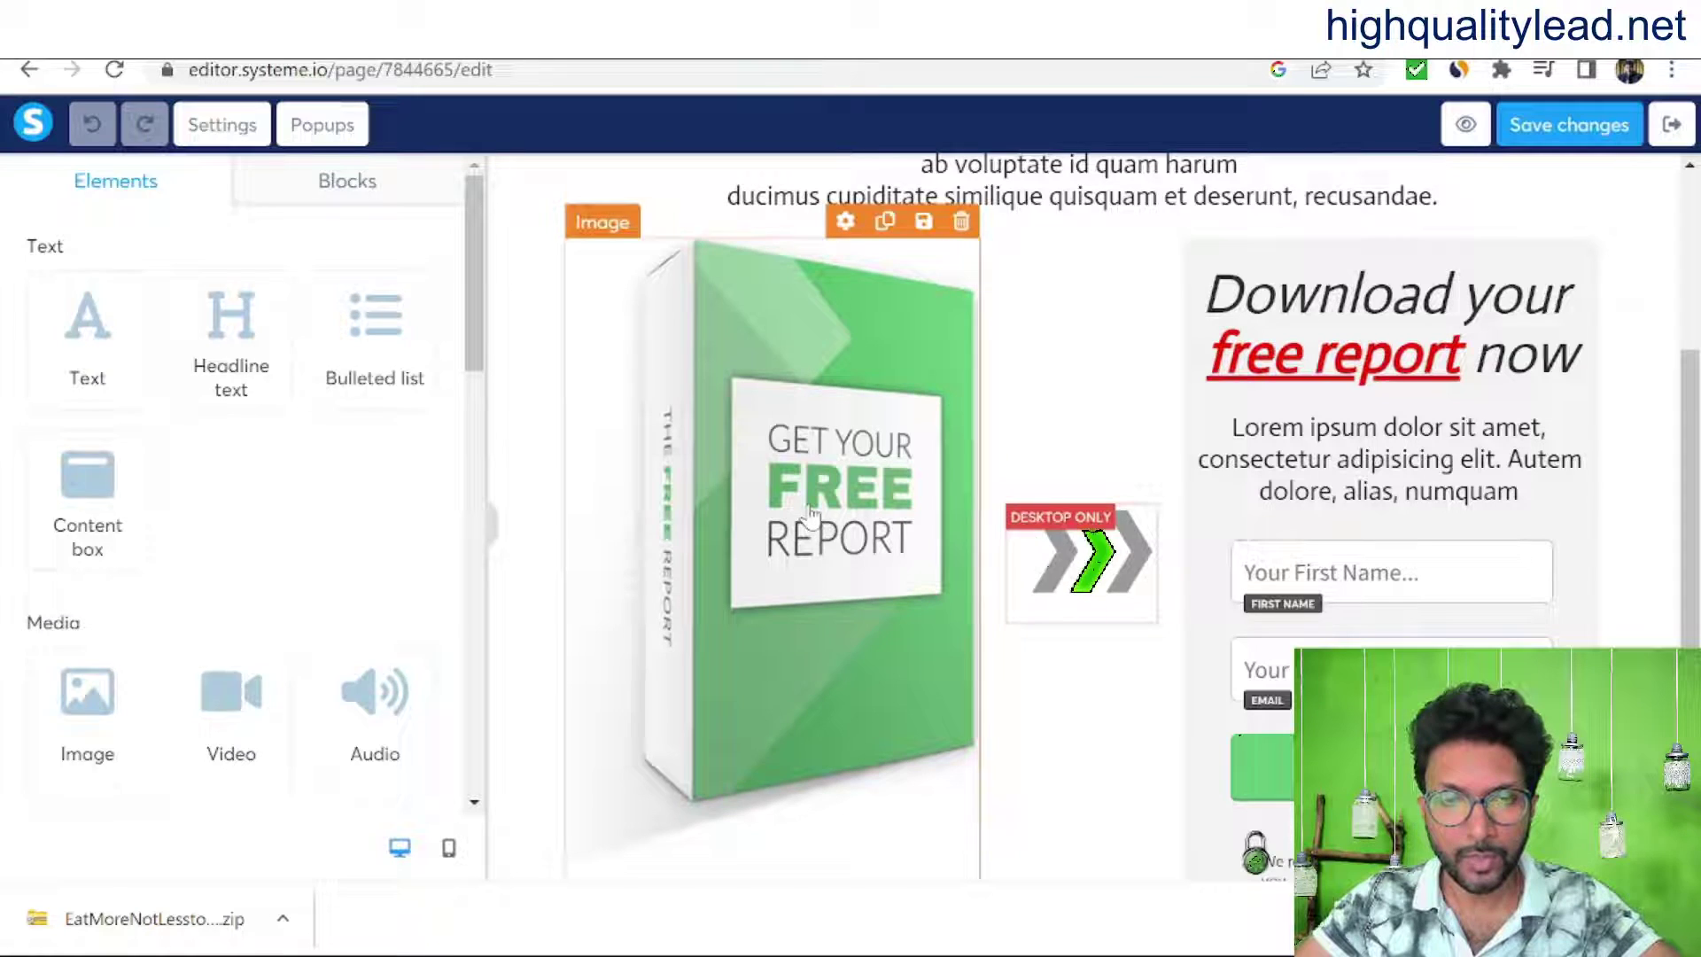
left_click(810, 536)
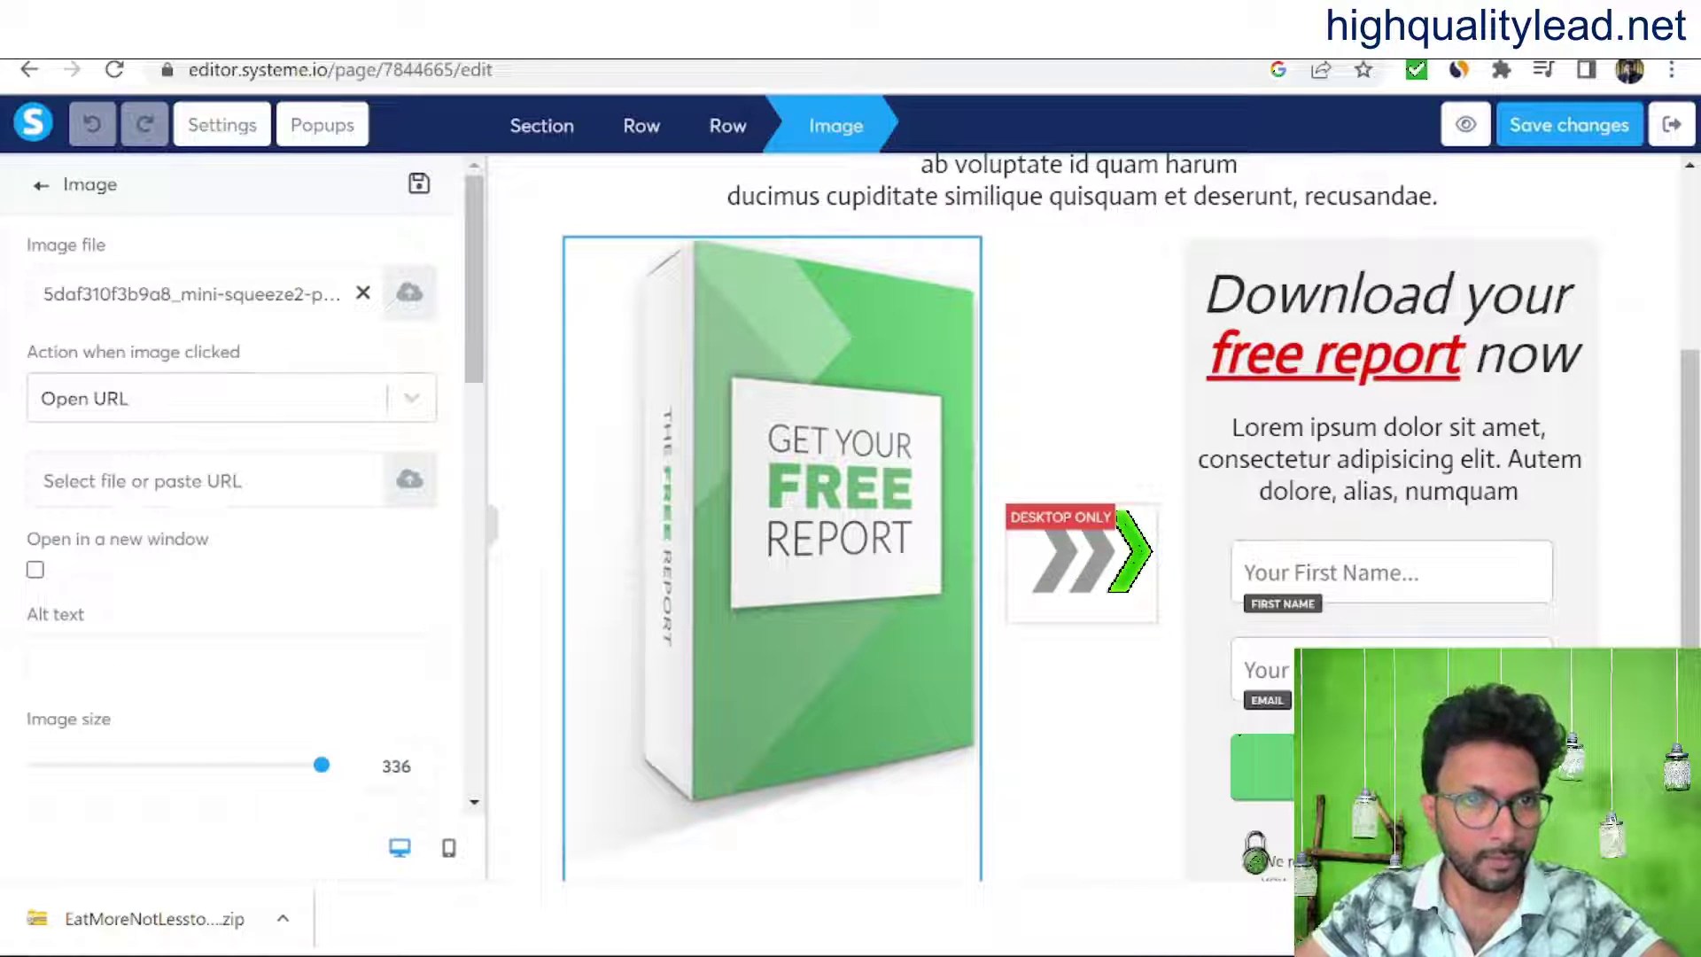
left_click(409, 294)
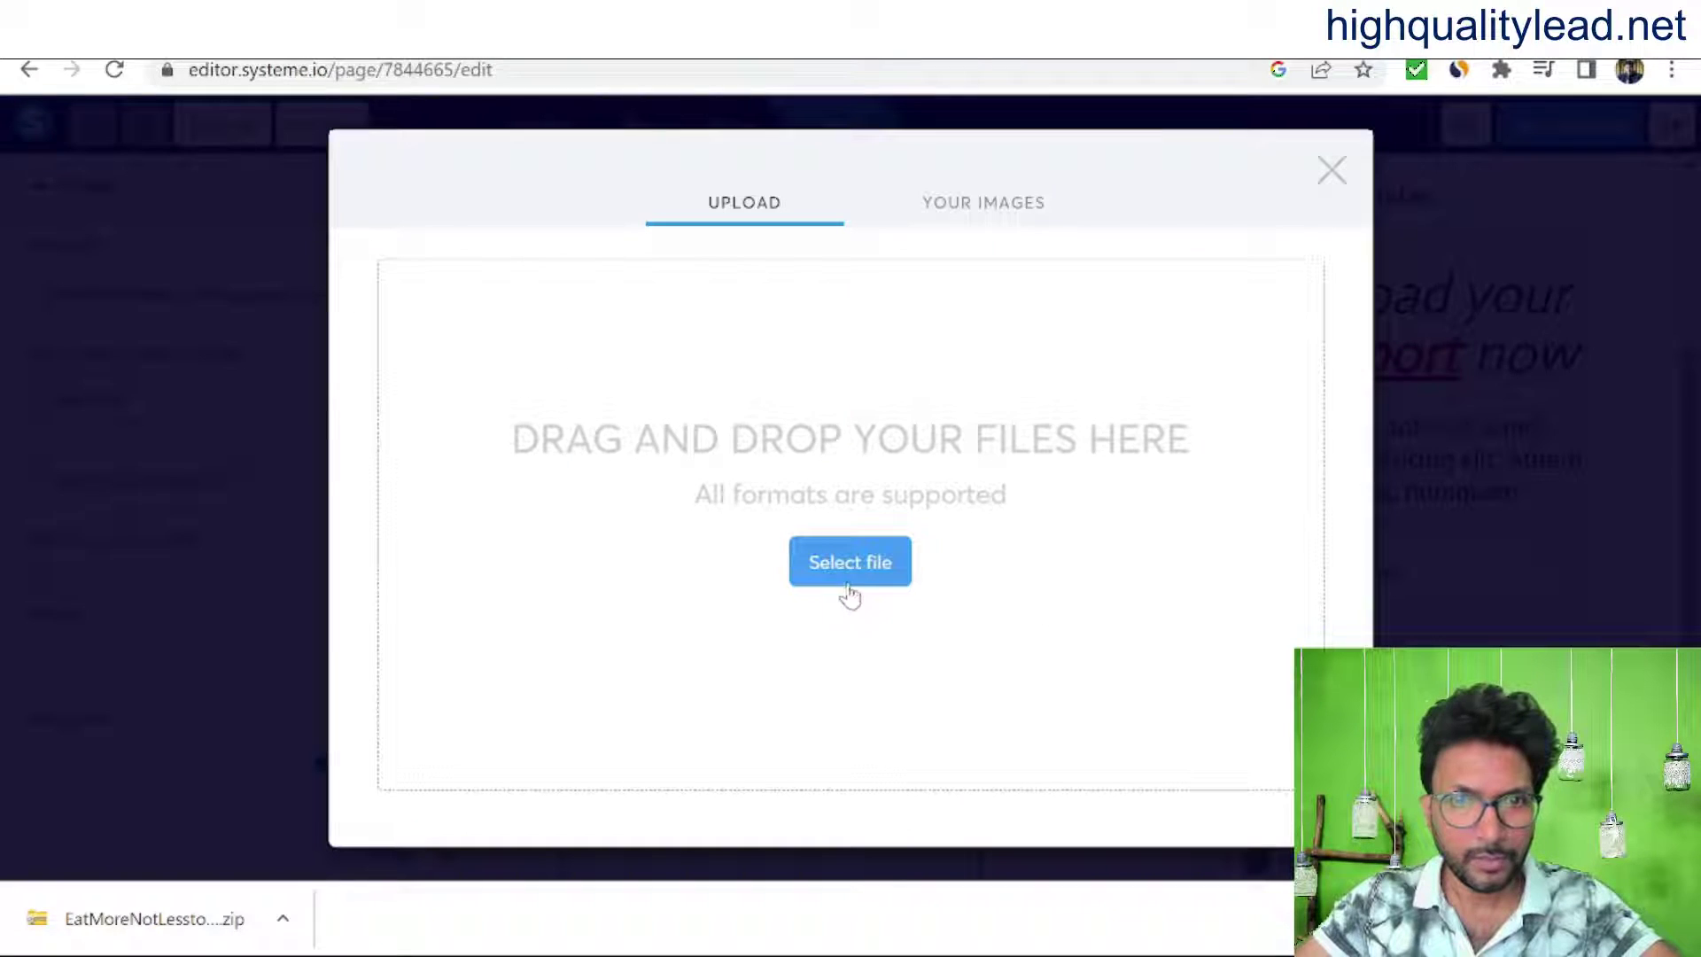
left_click(816, 562)
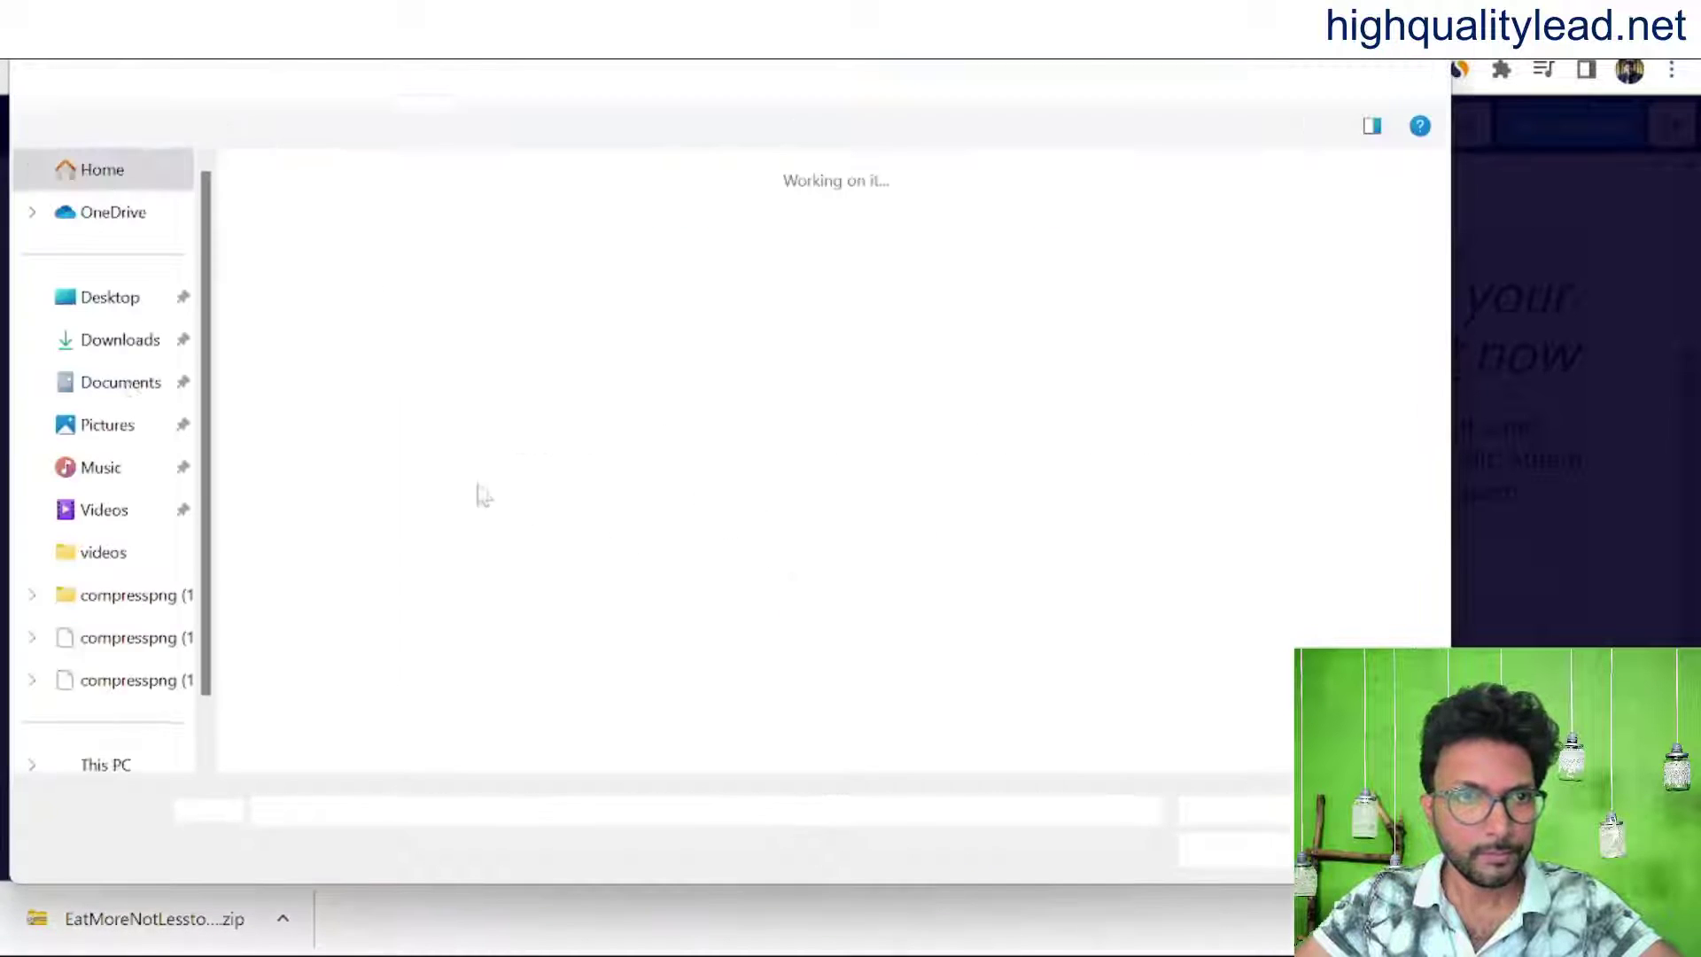
double_click(337, 282)
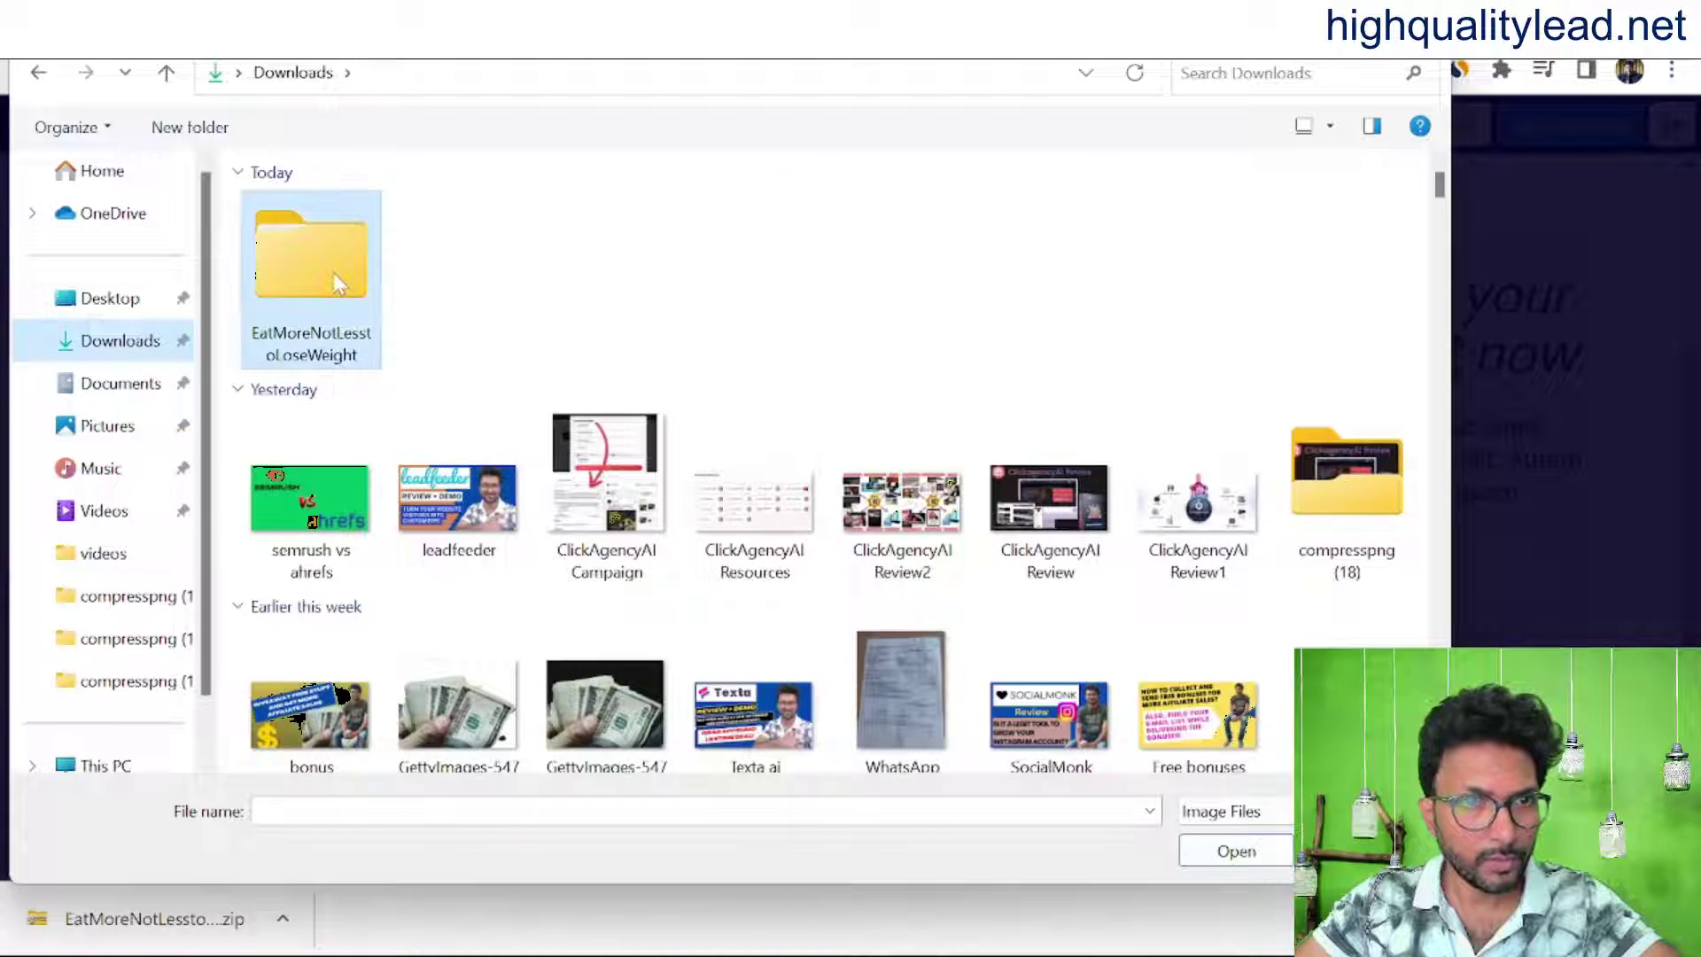
double_click(296, 248)
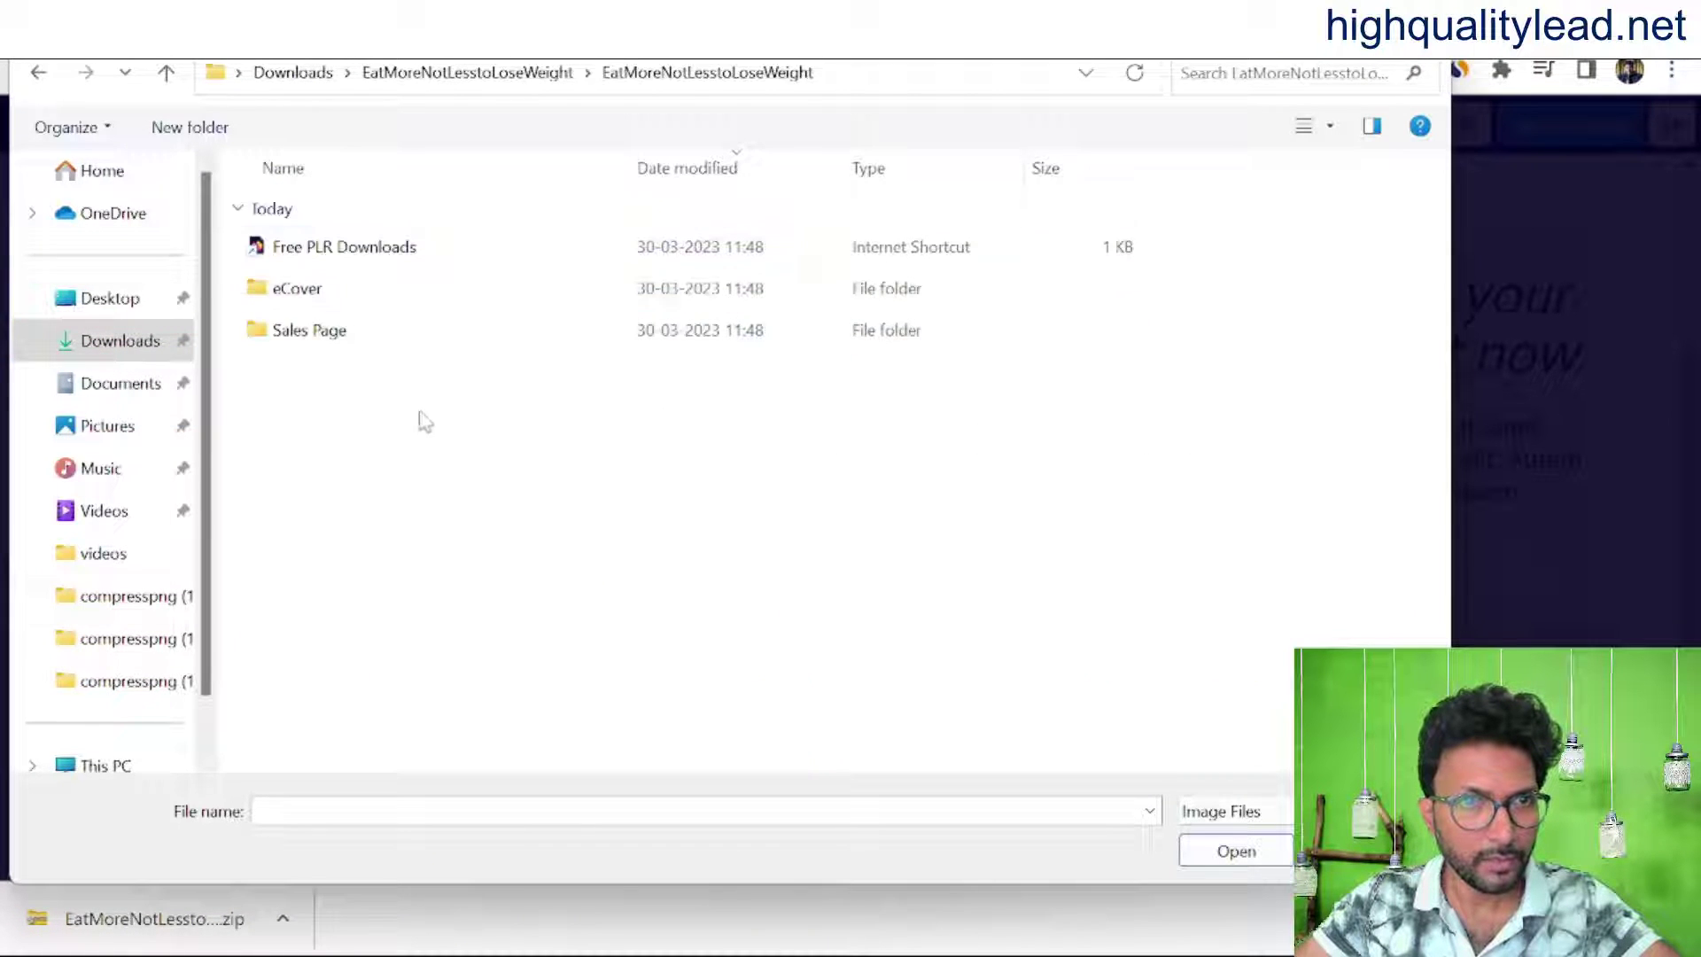
double_click(306, 290)
left_click(354, 253)
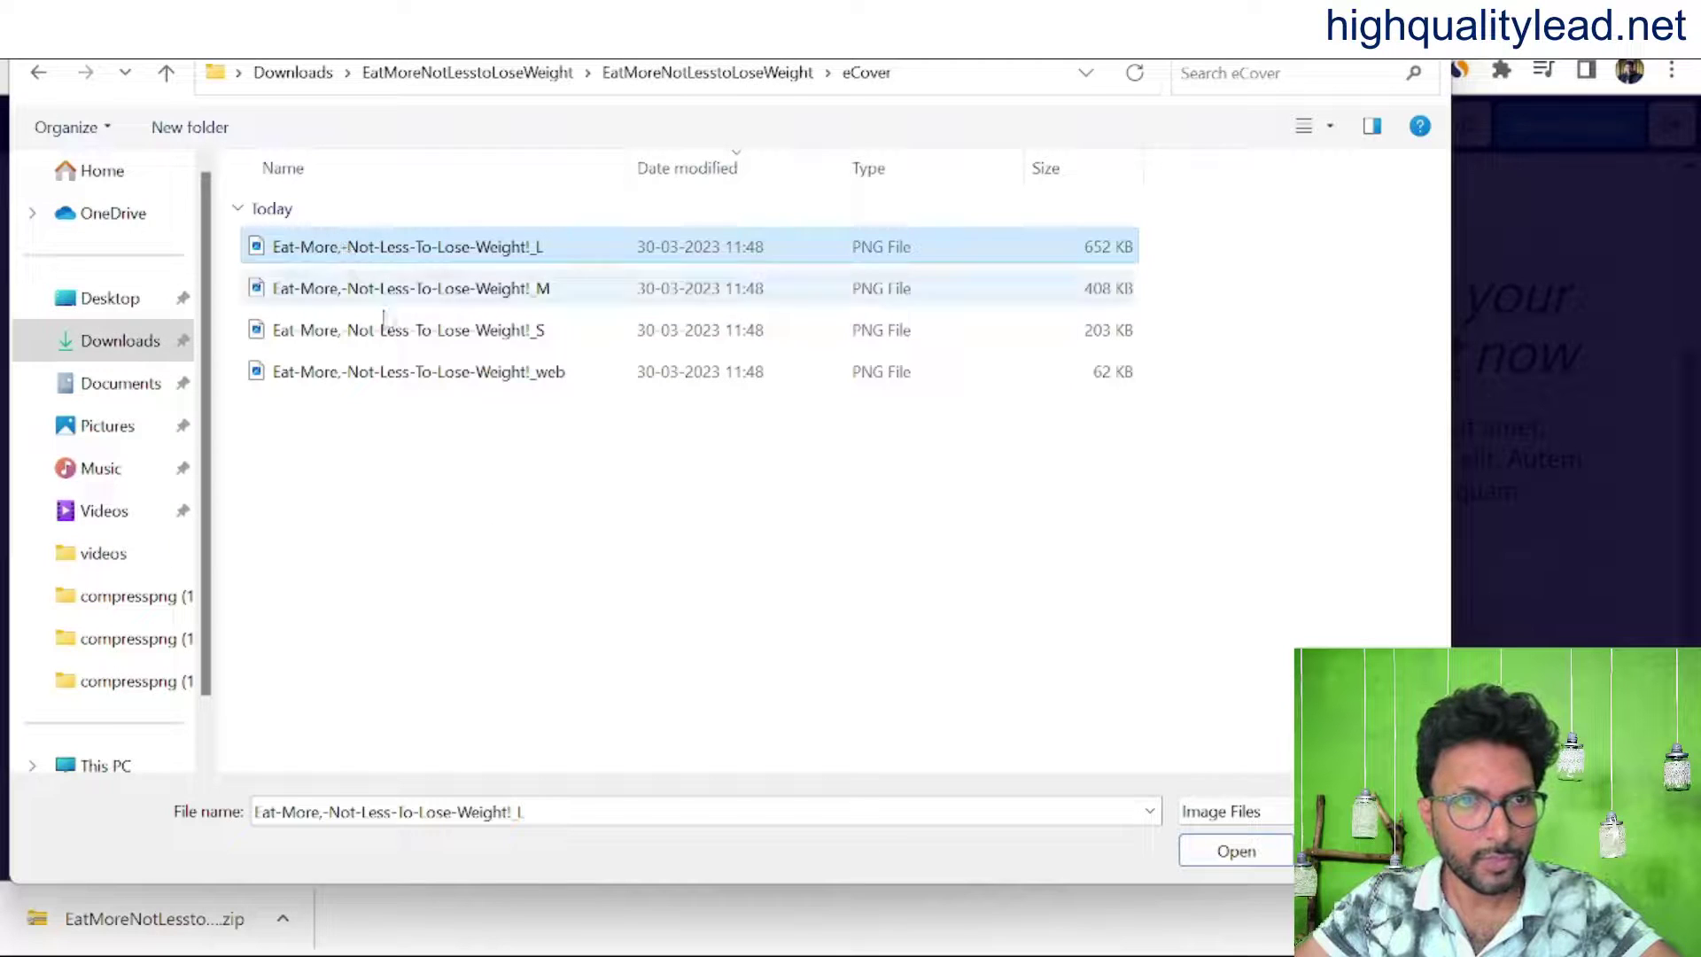
left_click(1236, 850)
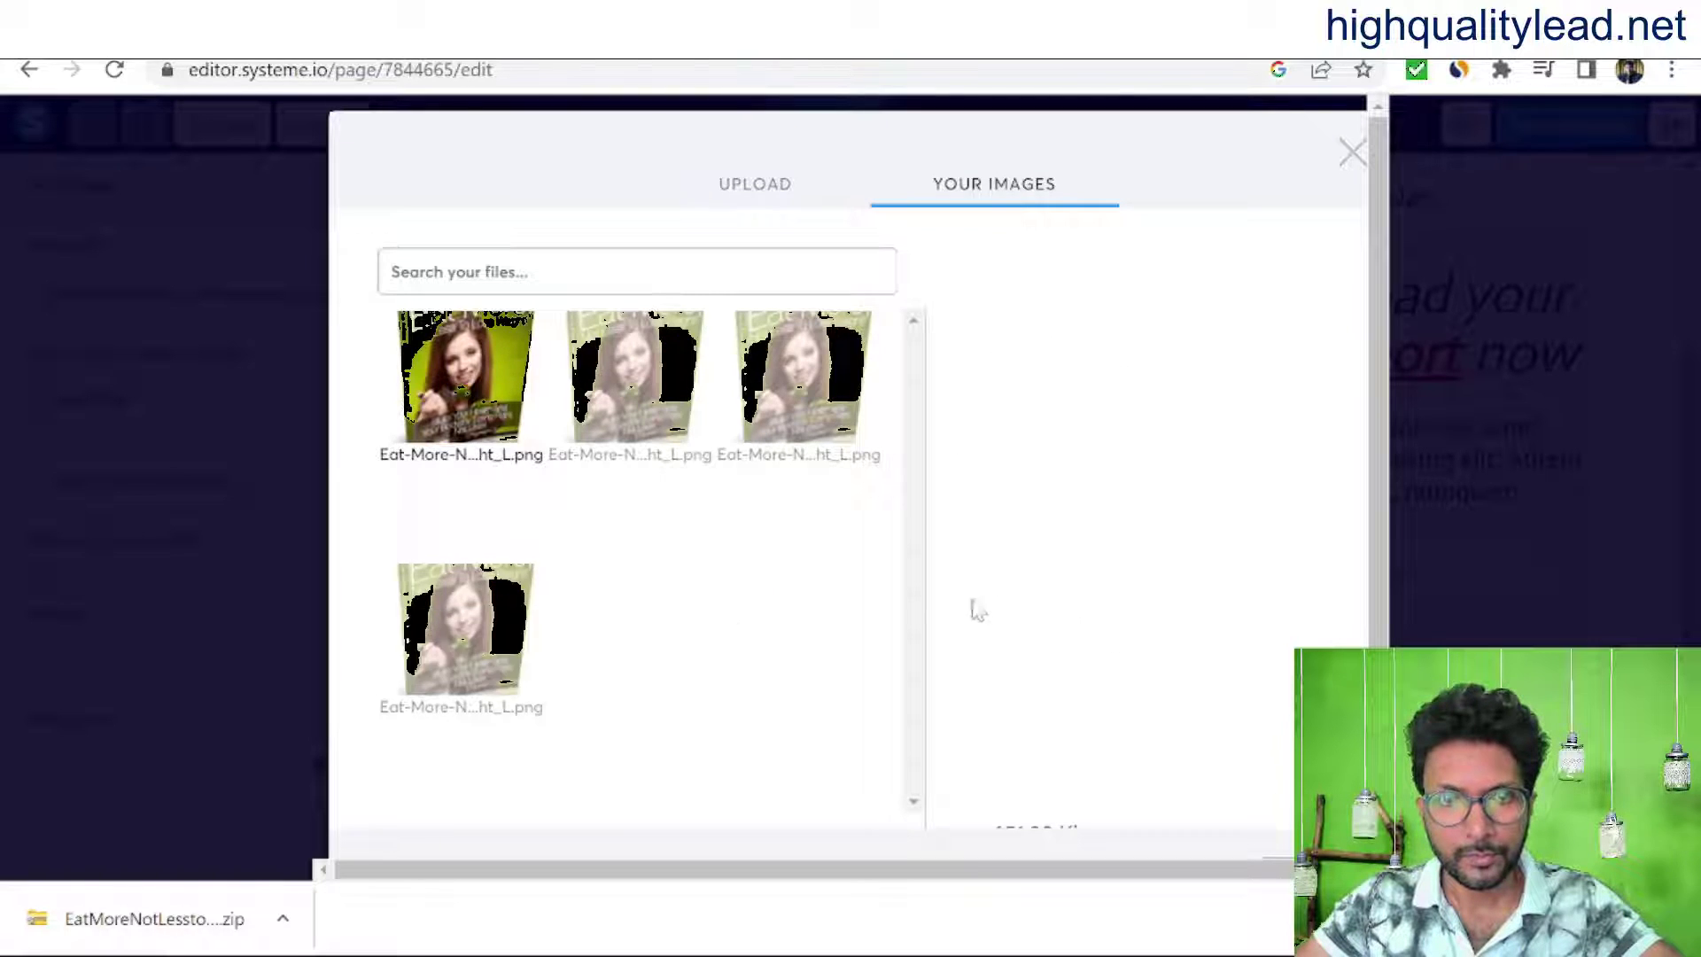
scroll(1223, 569, "down", 3)
left_click(1275, 788)
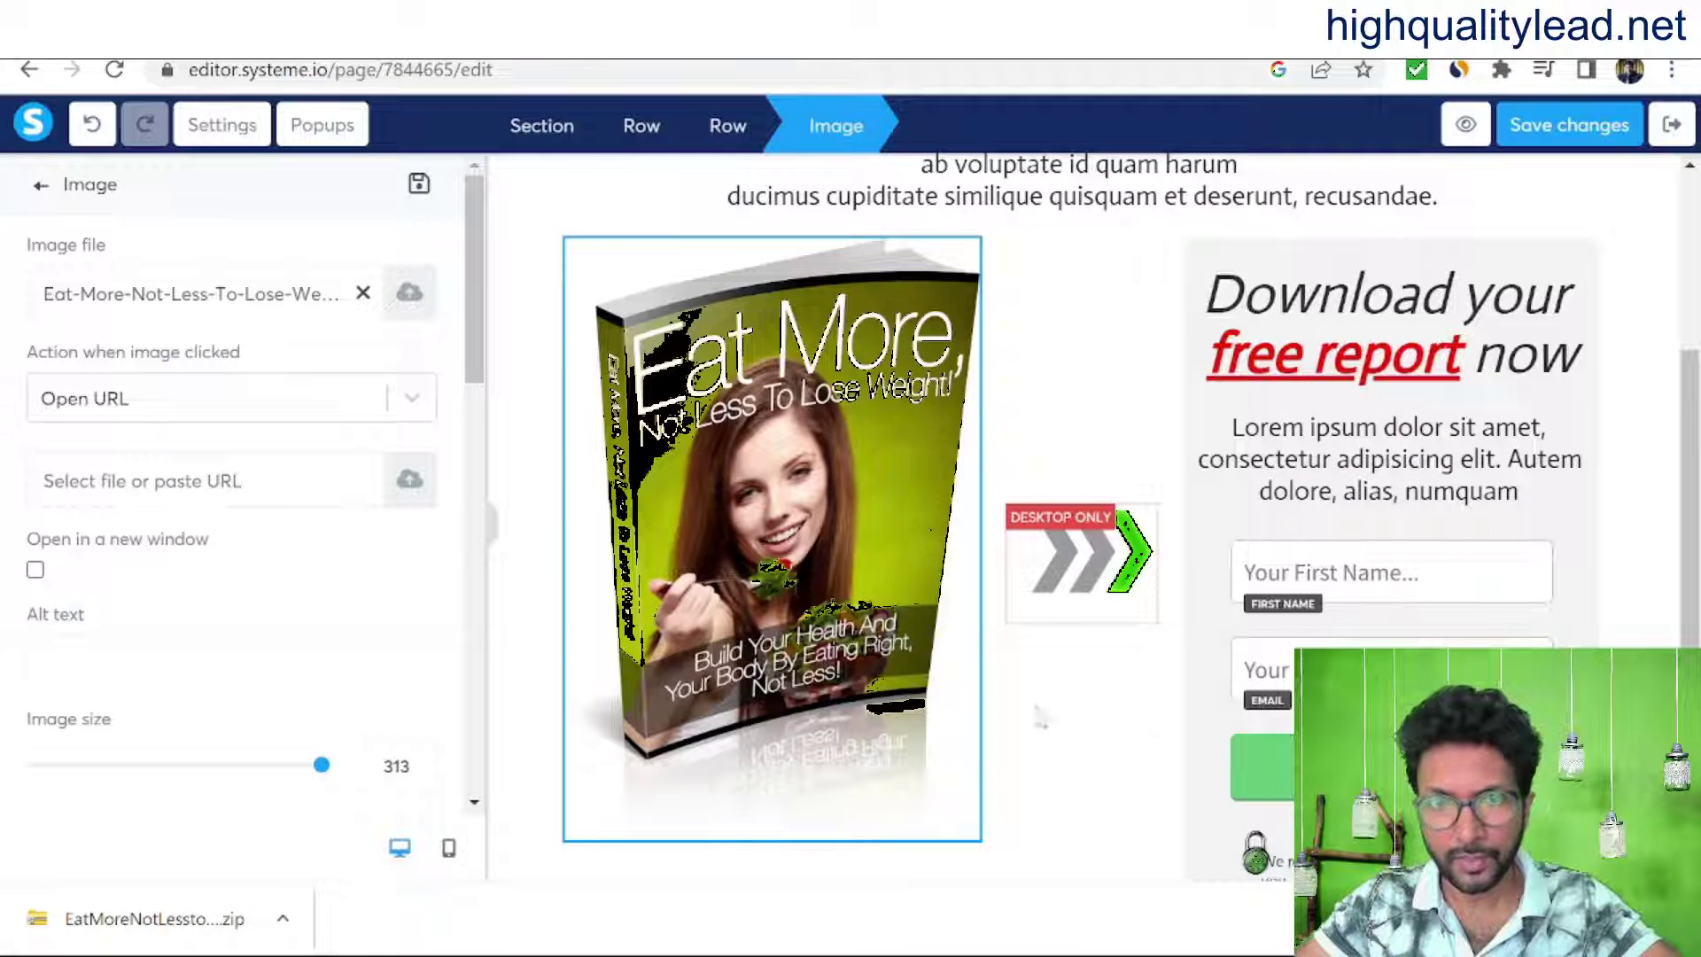
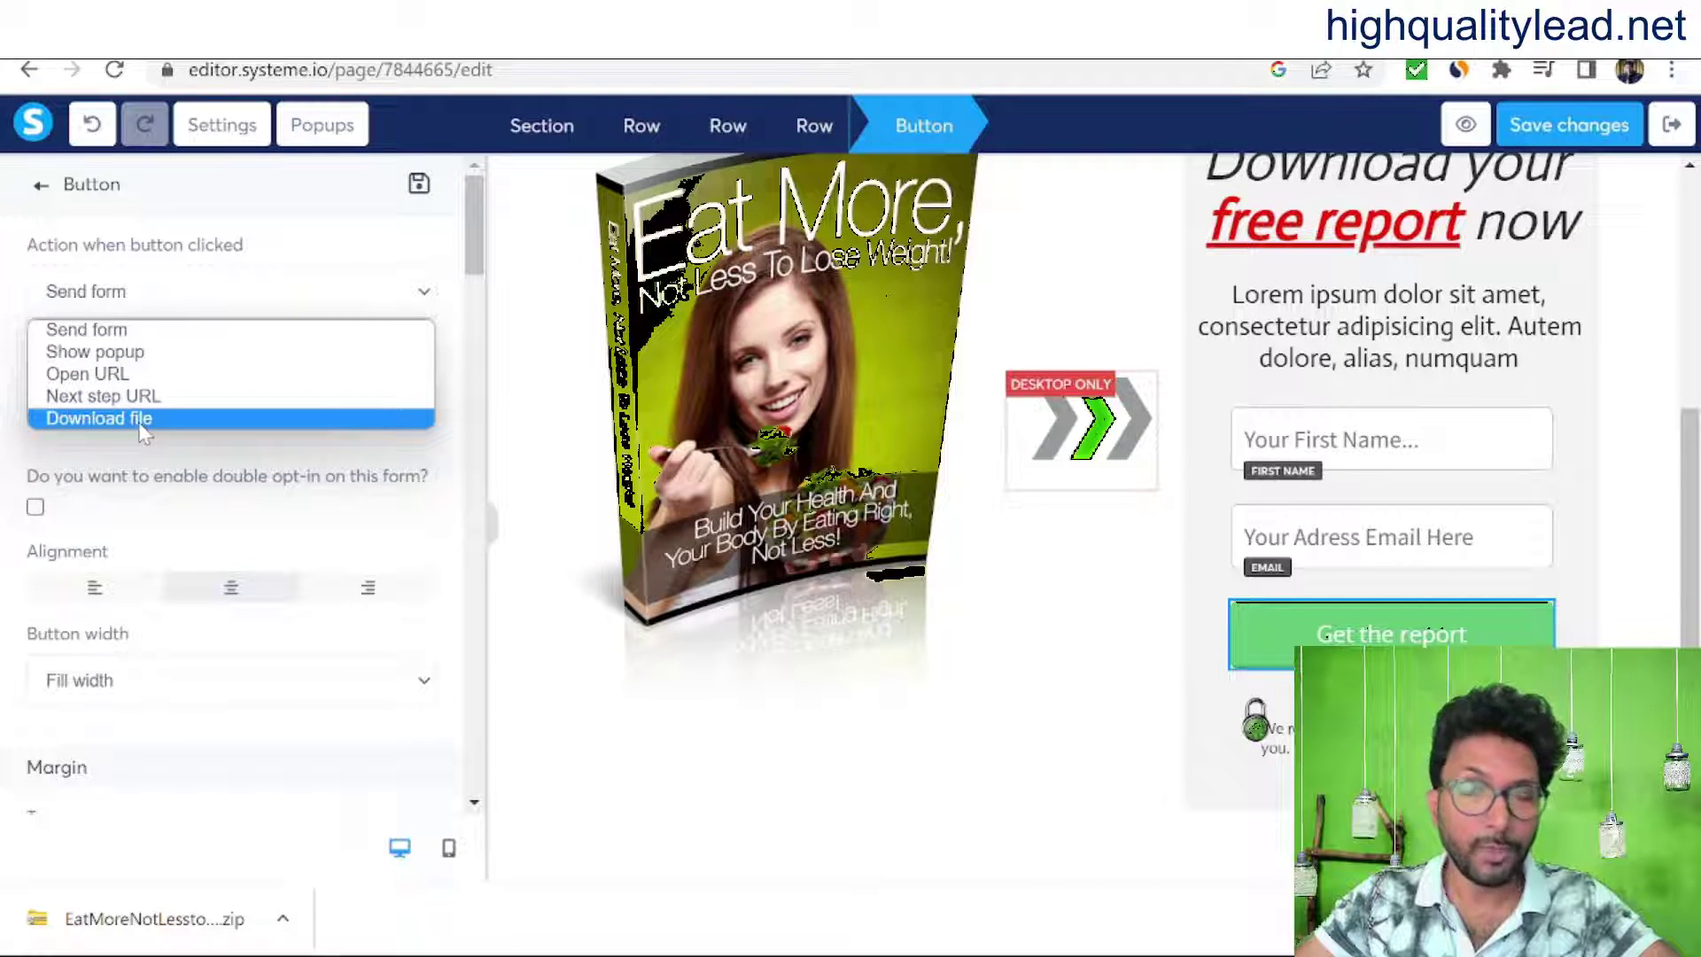
Step: Set the action of the "Get the report" button to Send form
left_click(113, 331)
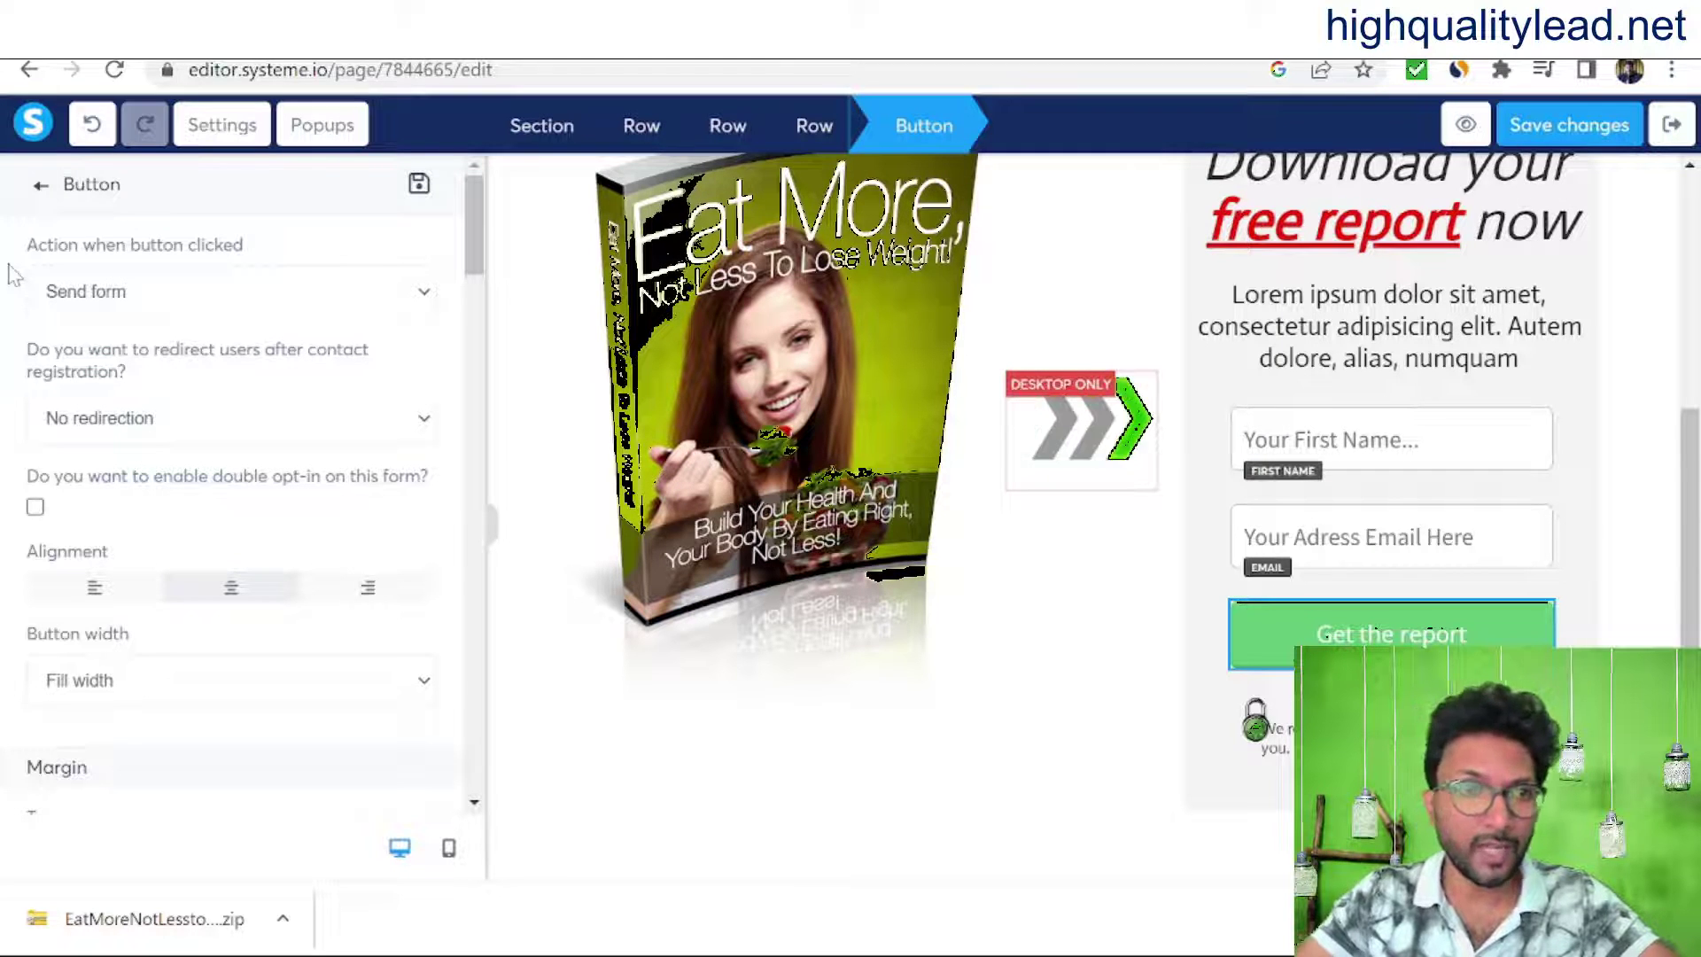
Step: Keep Send form as the "Get the report" button's action and set the redirect after contact registration to a custom URL
left_click(155, 301)
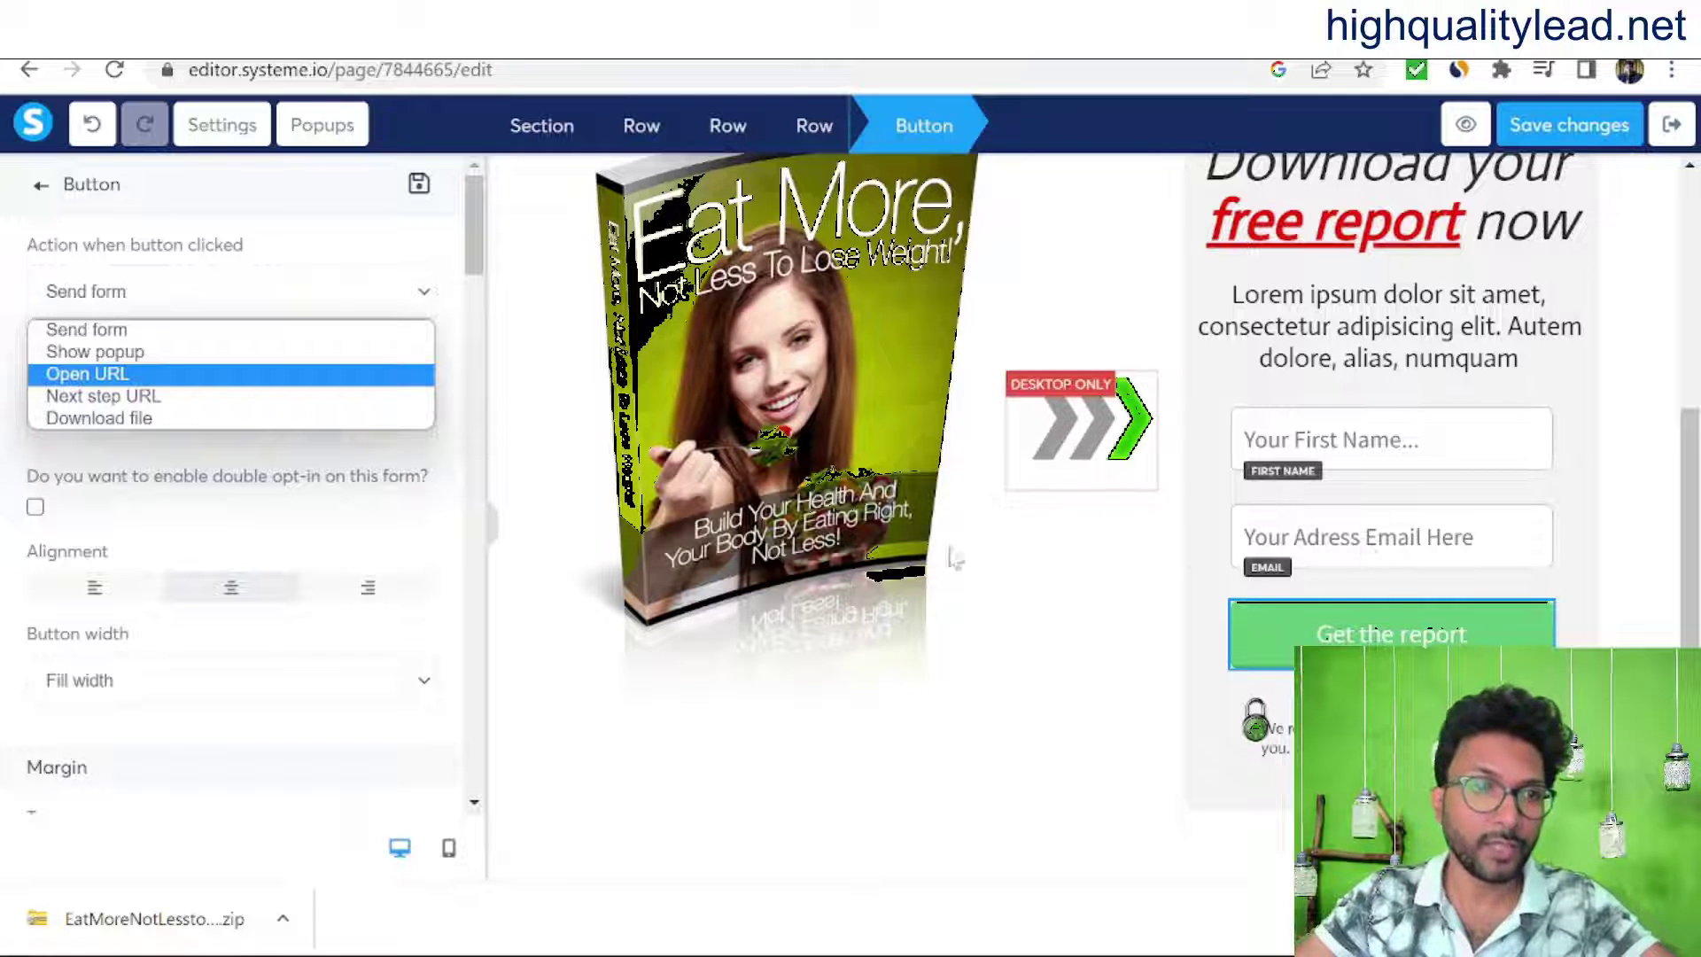
left_click(89, 331)
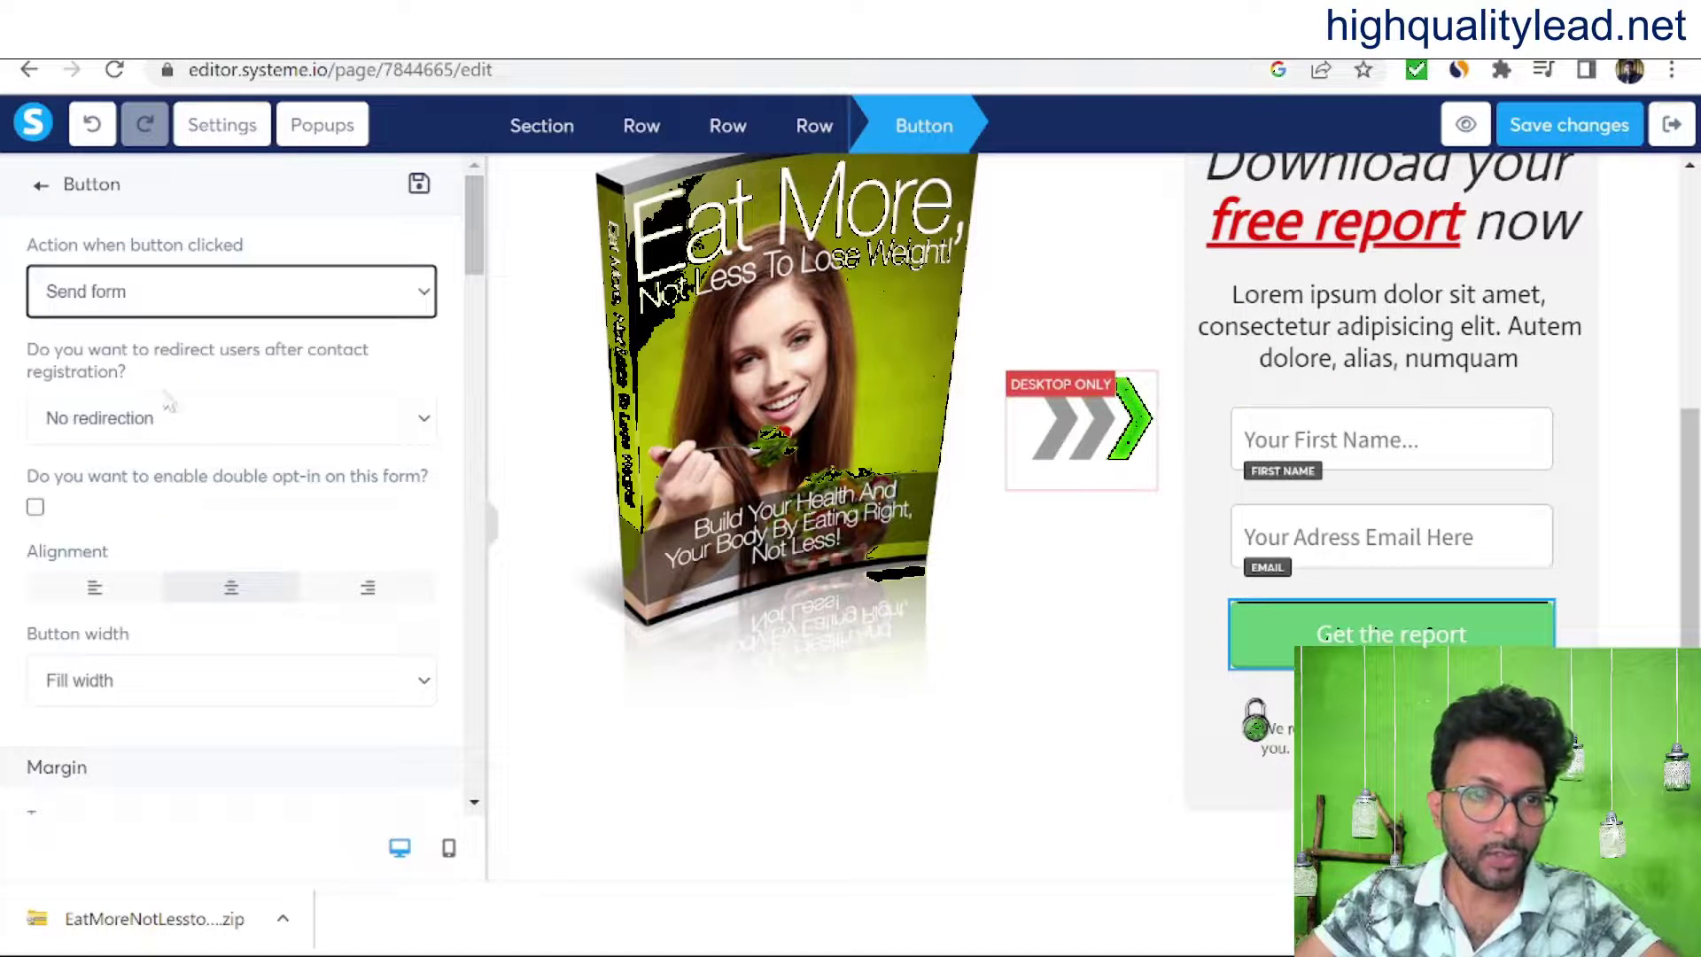
left_click(128, 429)
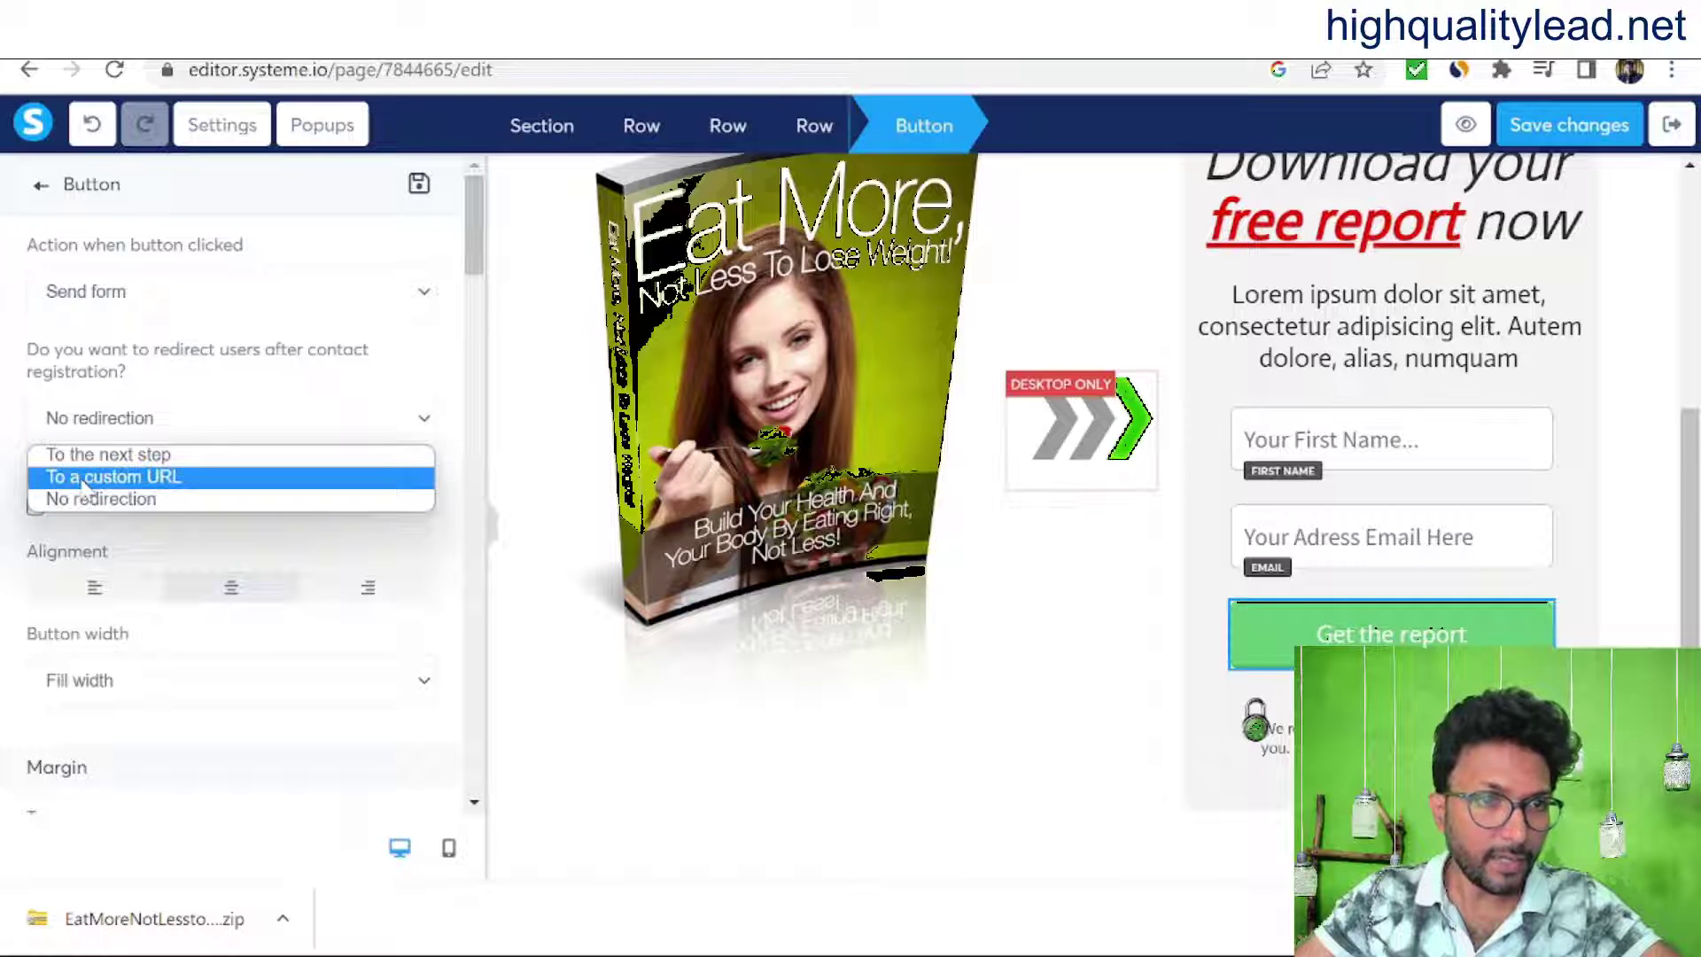
left_click(113, 477)
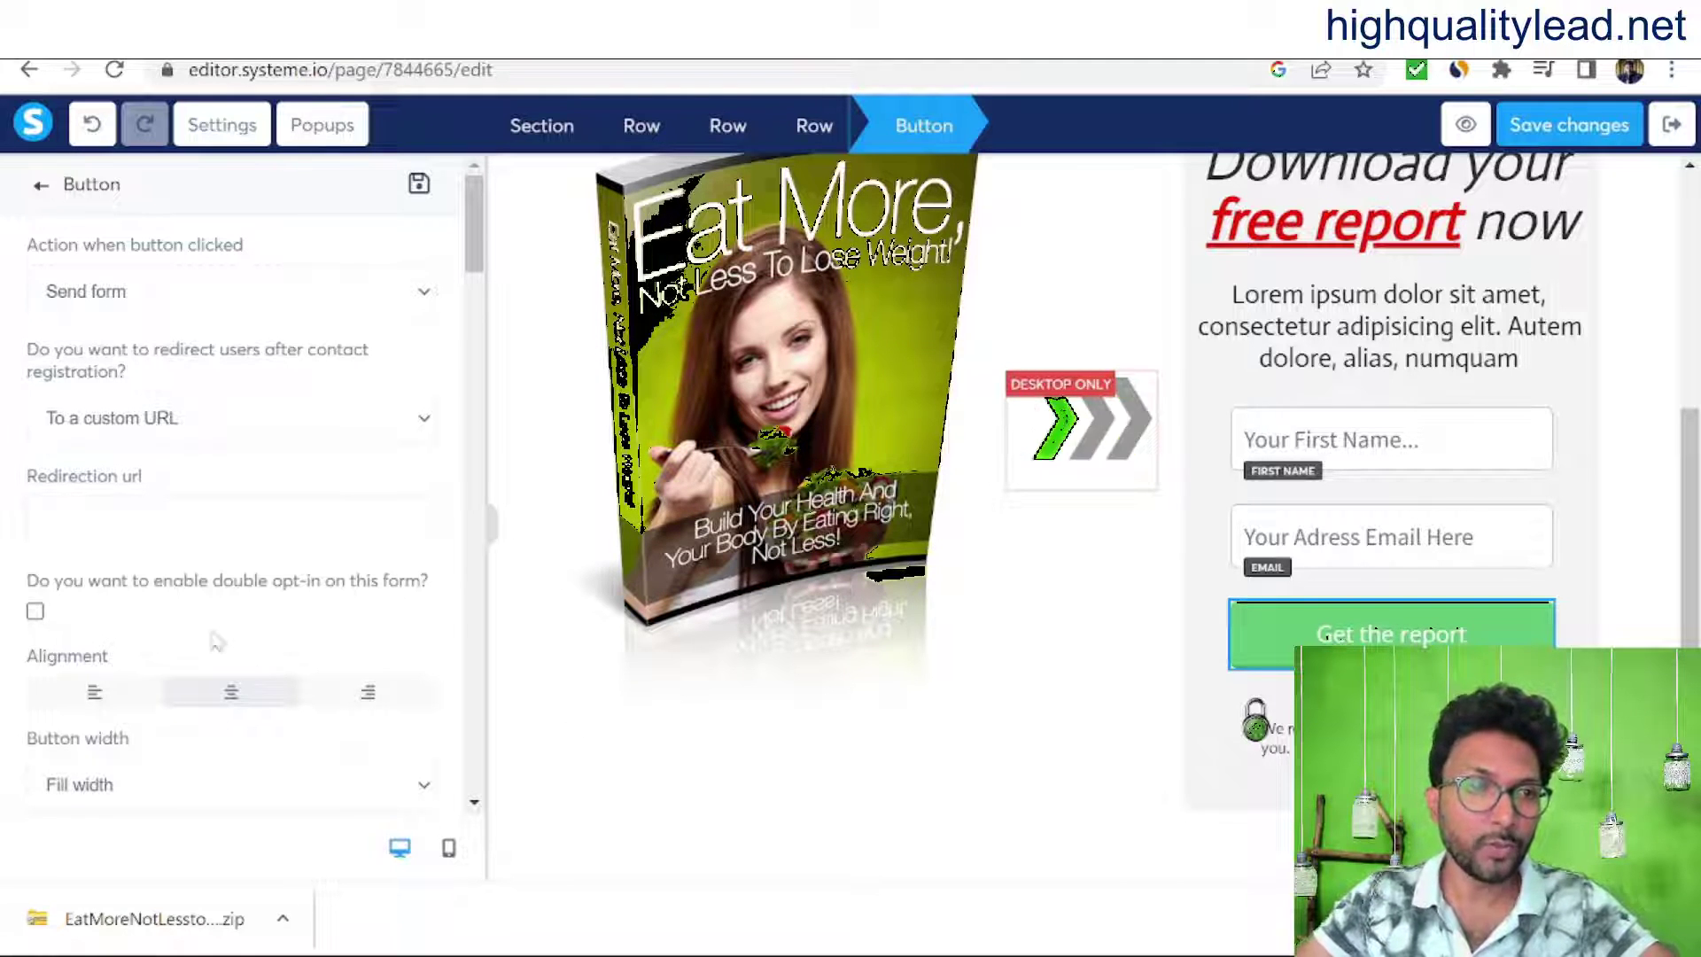
left_click(44, 521)
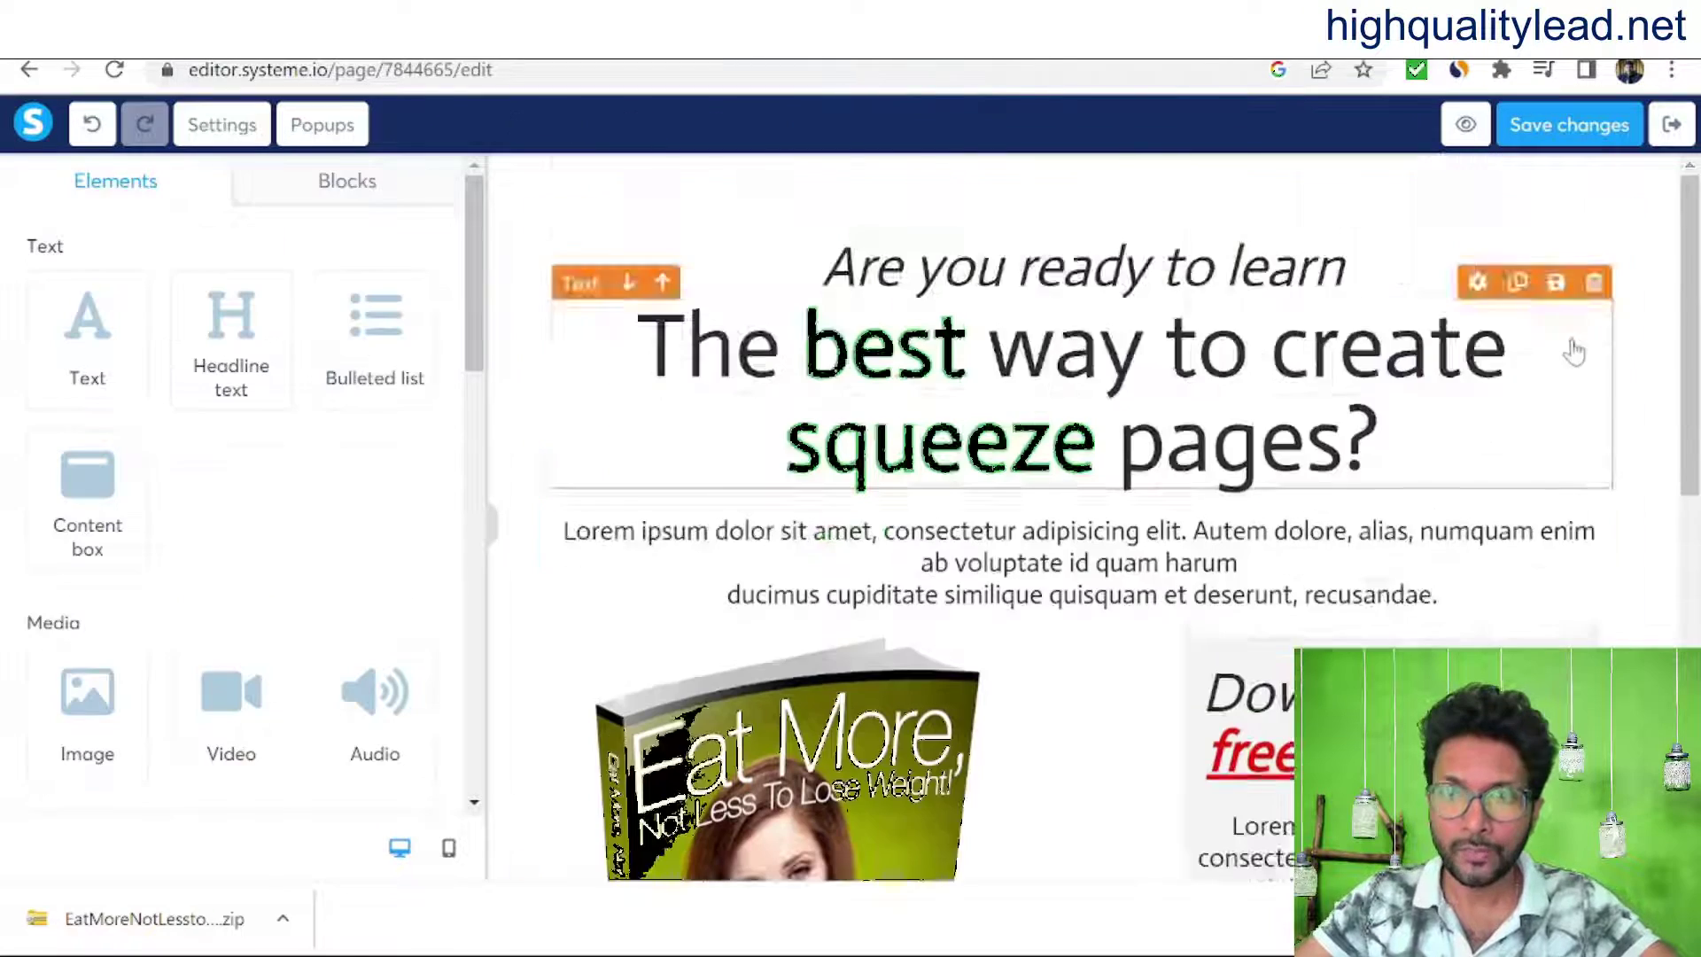
Step: Return to the funnels list and open the squeeze page of the existing "weight loss" funnel for editing
scroll(1549, 350, "down", 3)
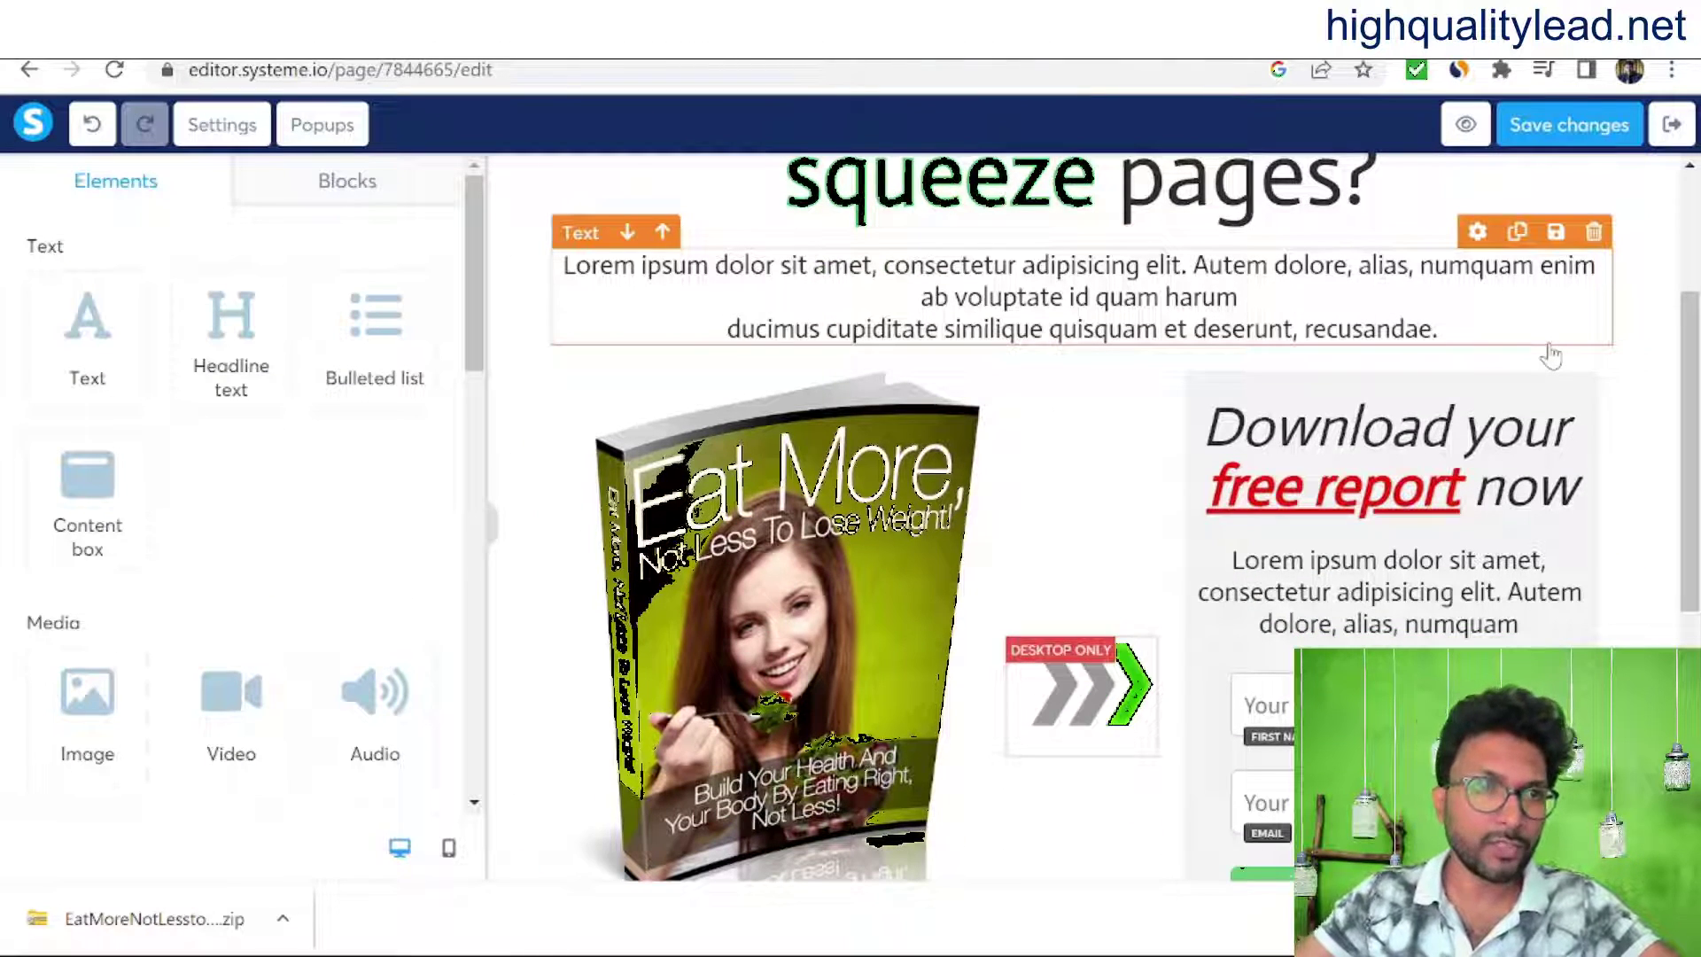
left_click(29, 69)
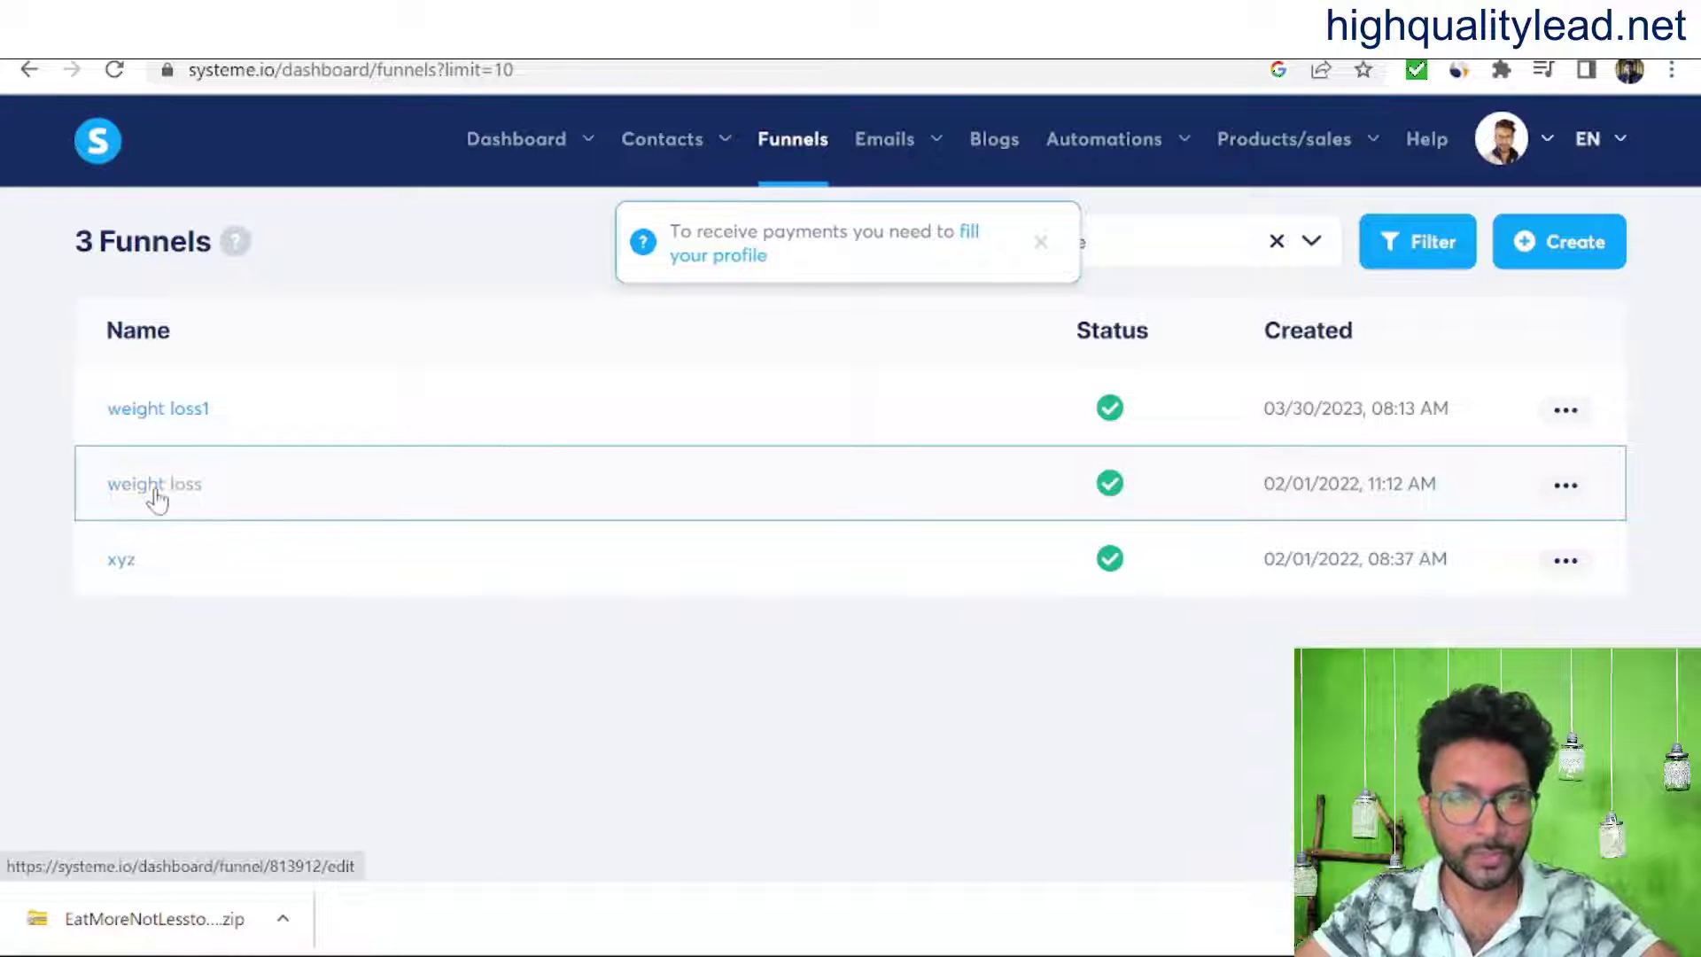
left_click(156, 493)
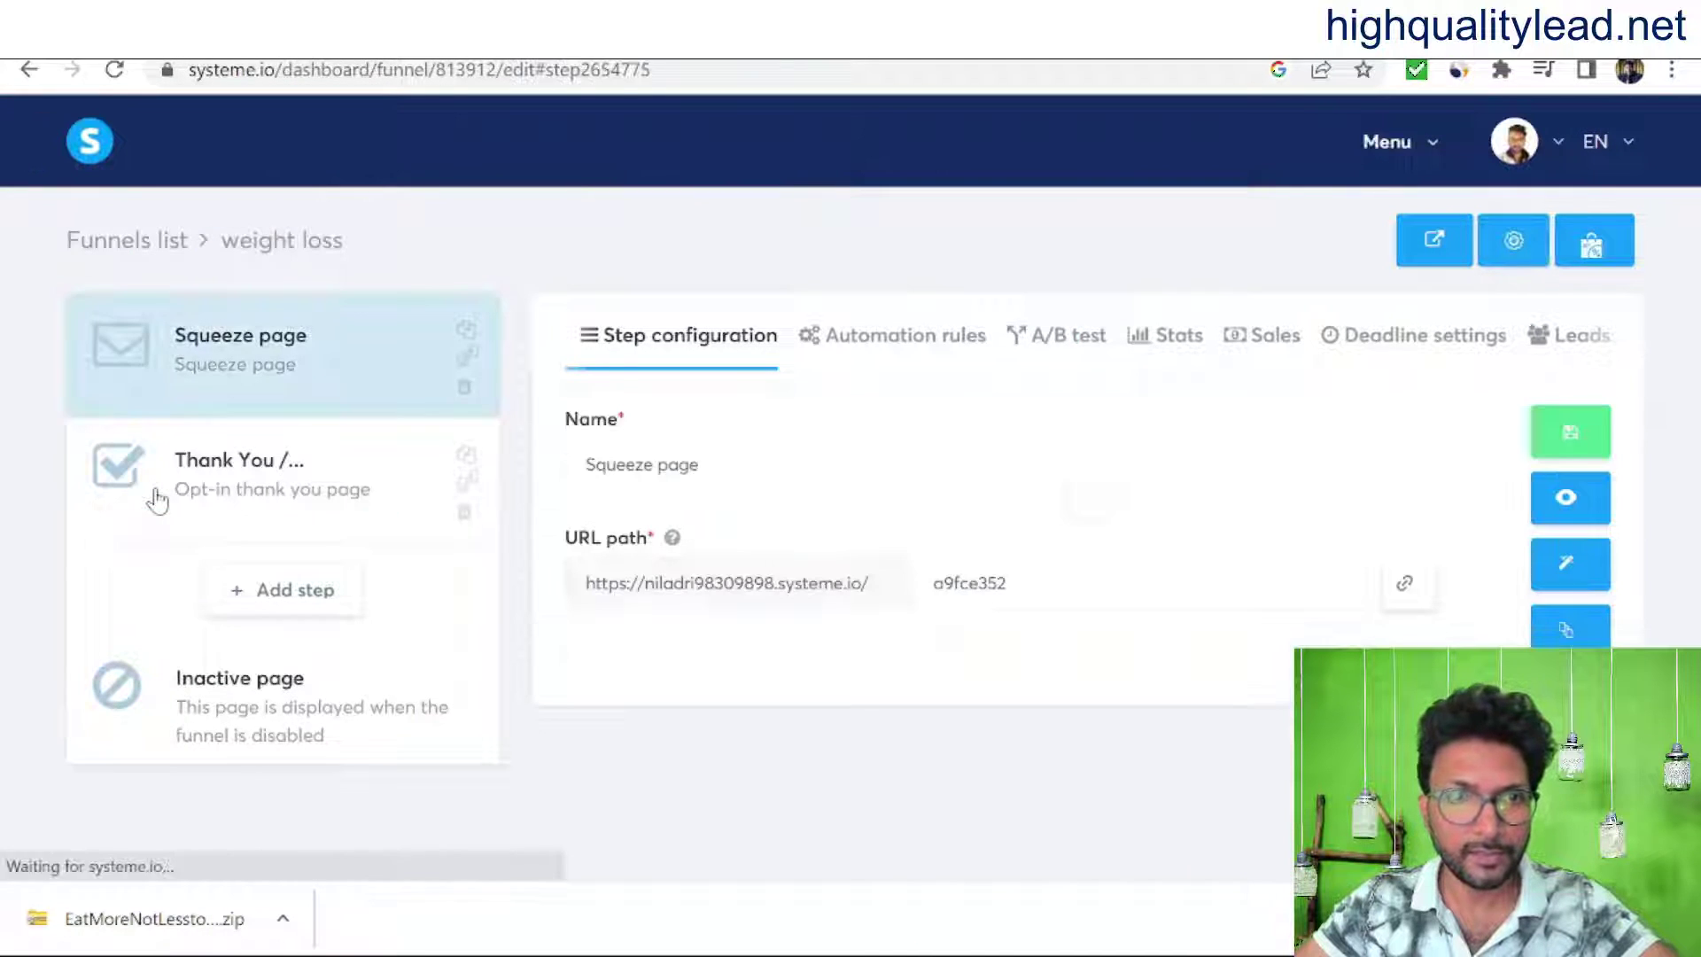
left_click(1570, 566)
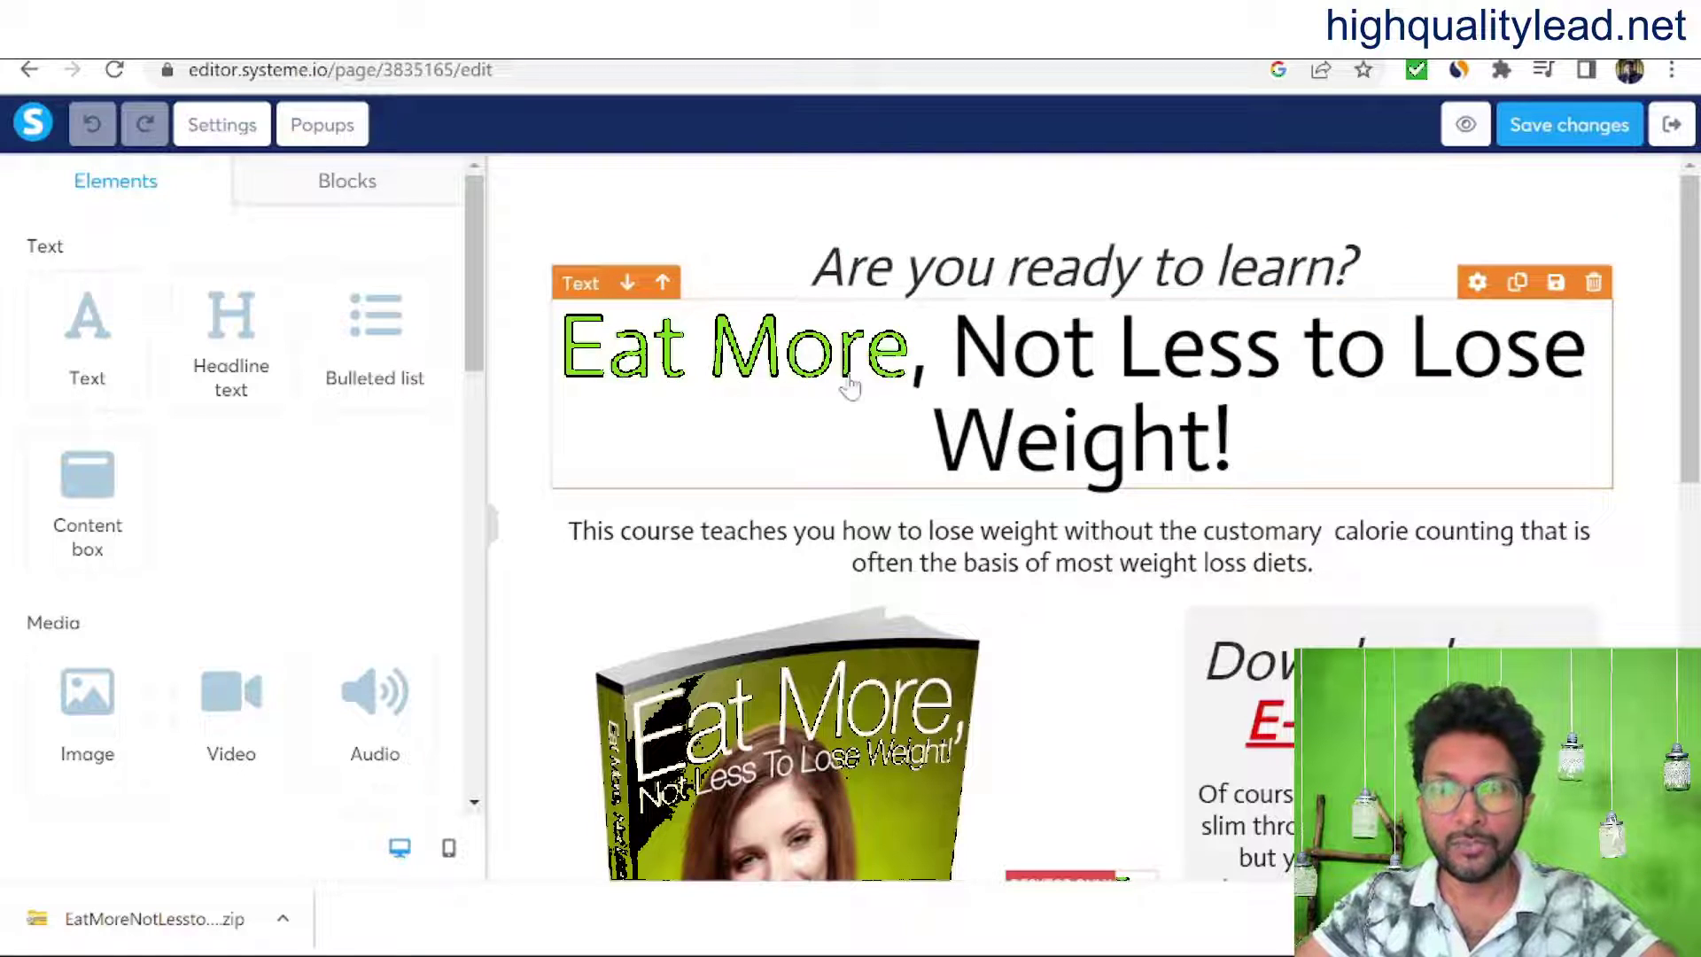
Step: Review the weight loss squeeze page's headline, course description, E-book offer text, opt-in fields and button
scroll(1284, 425, "down", 2)
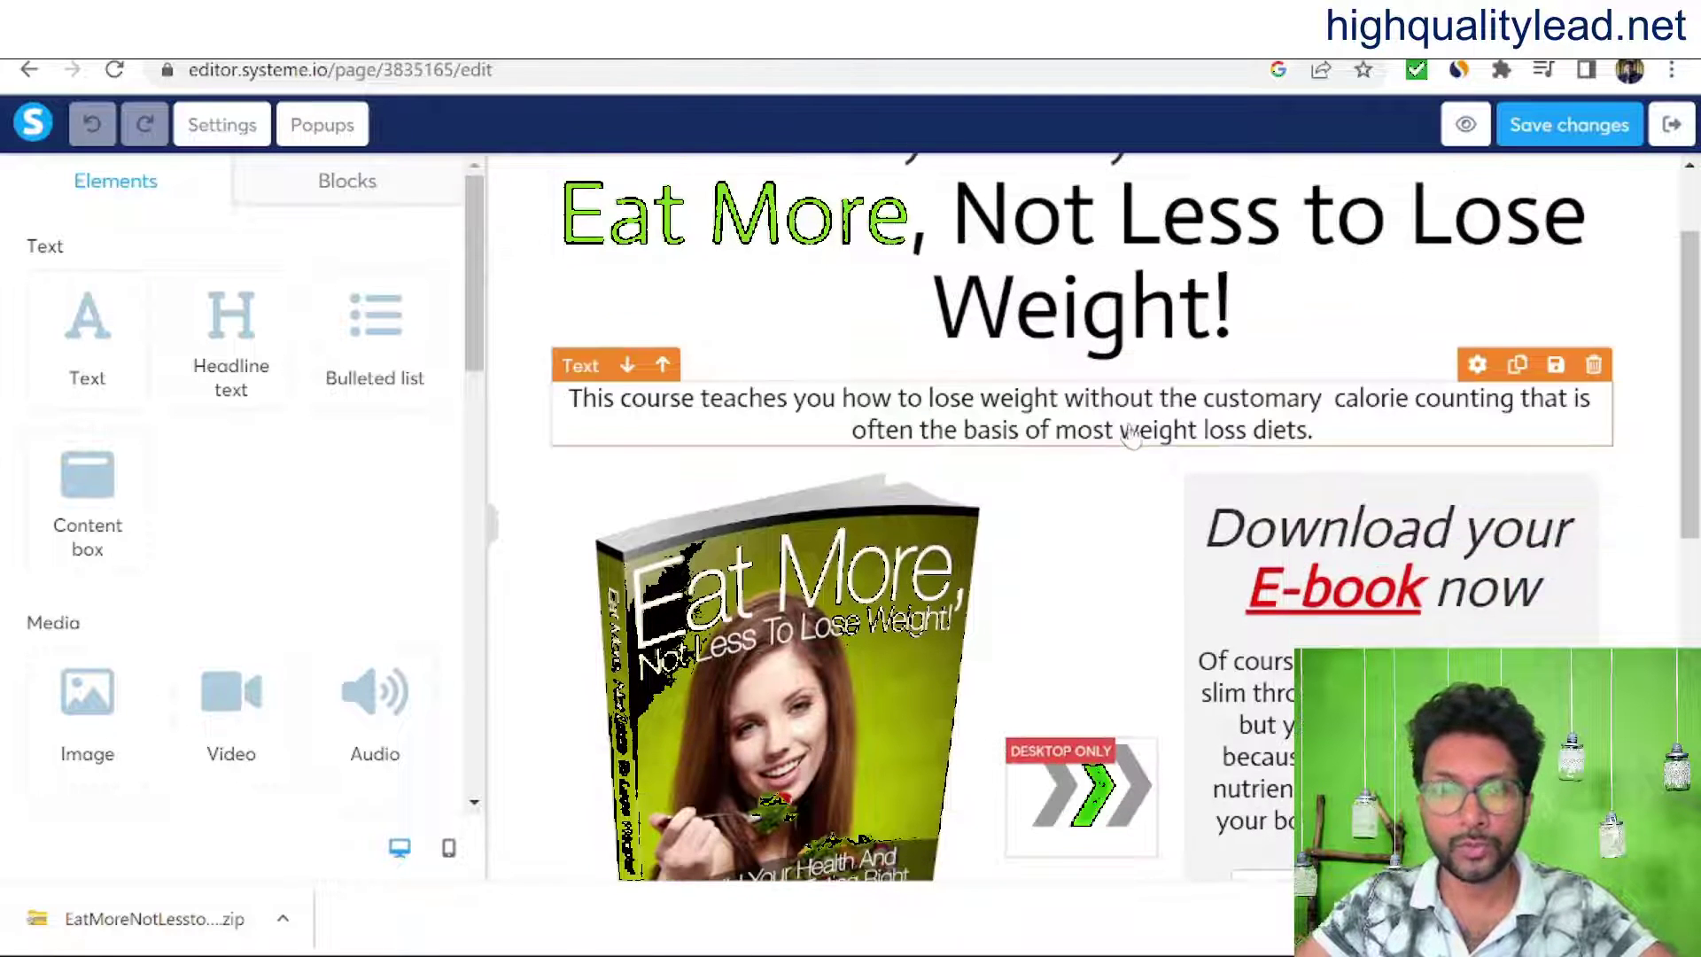
scroll(1497, 558, "down", 3)
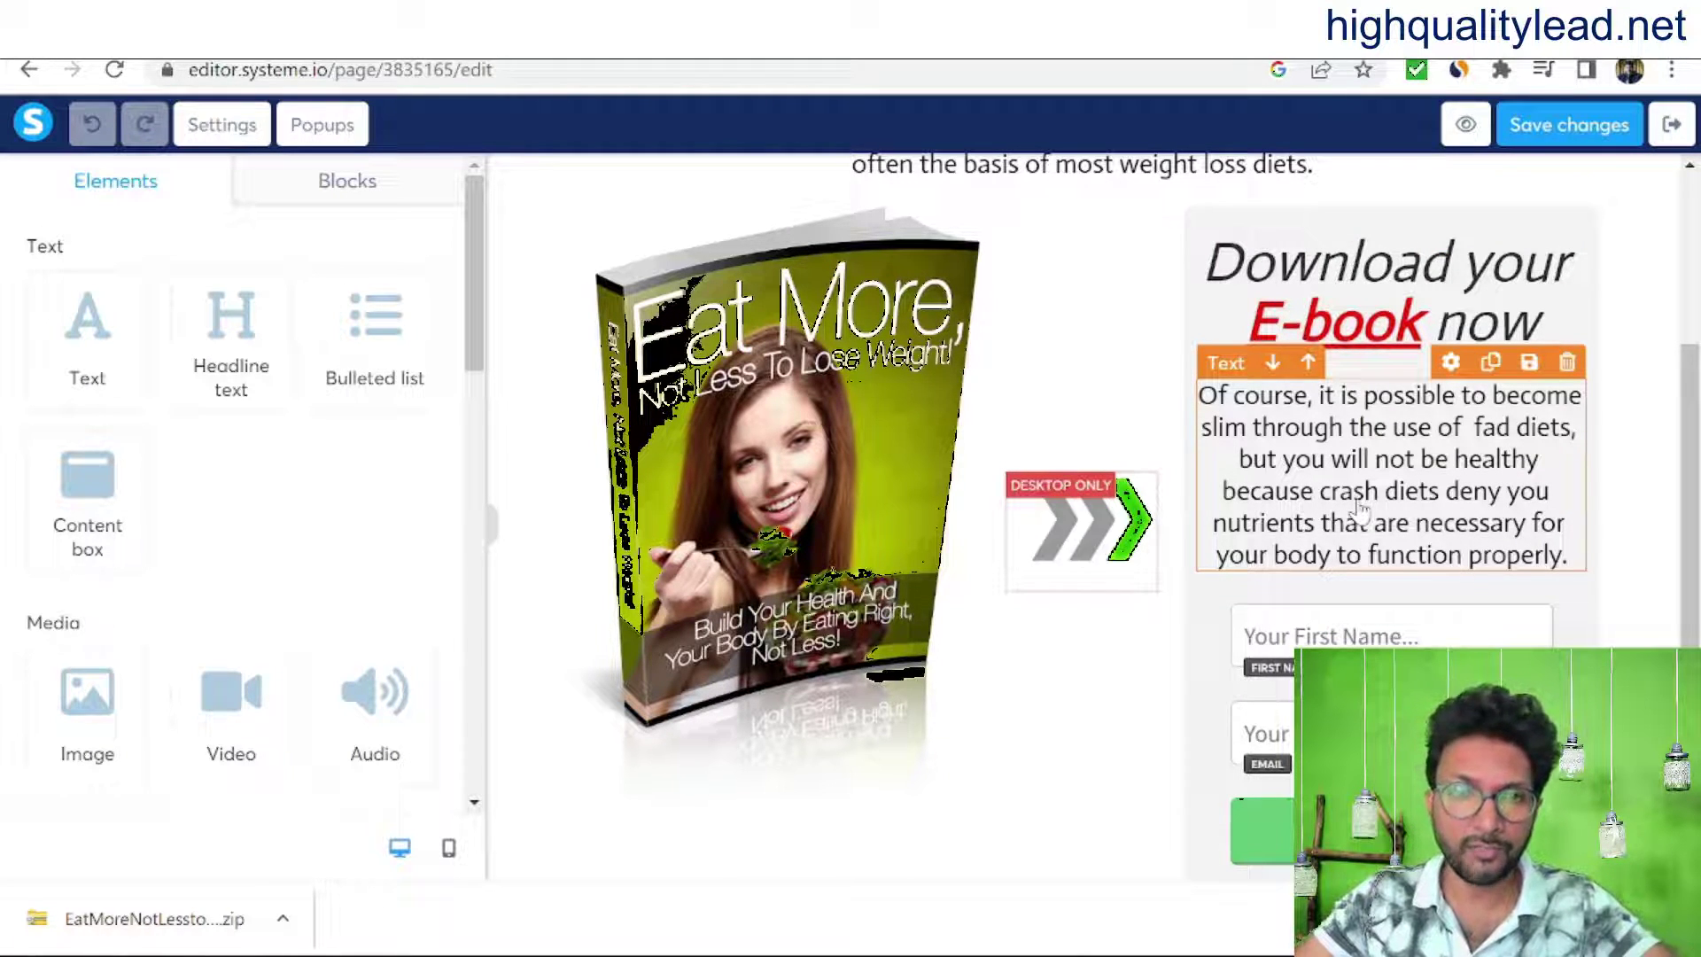
scroll(1356, 523, "down", 3)
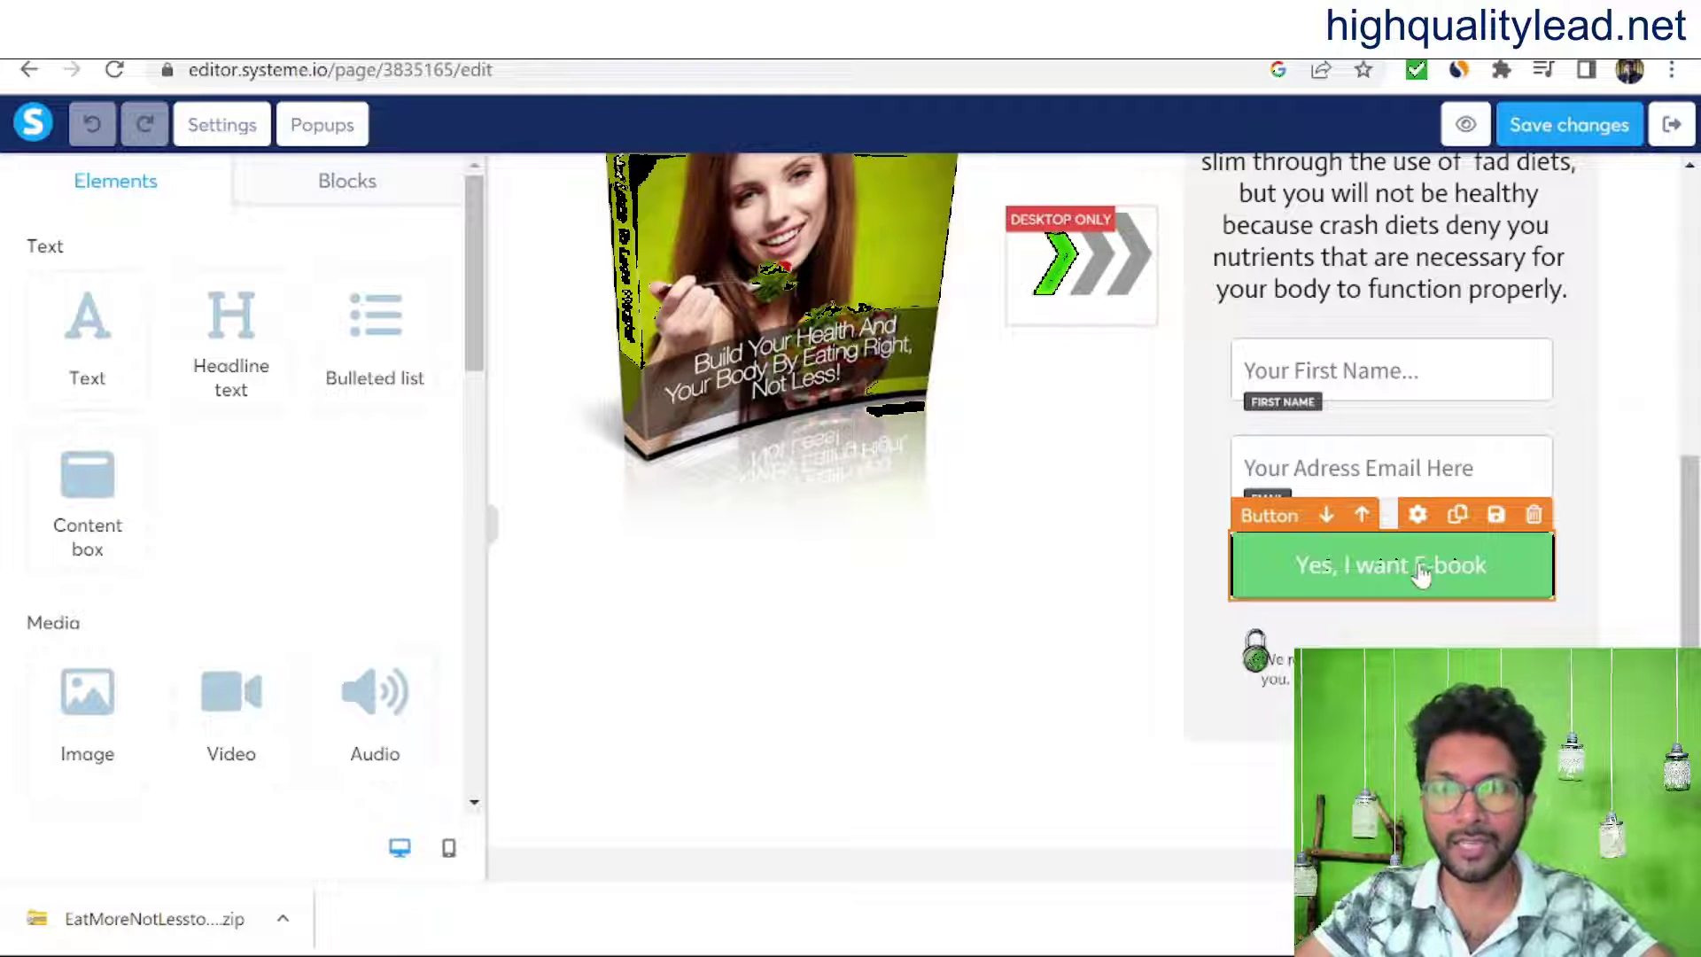
scroll(1294, 437, "up", 5)
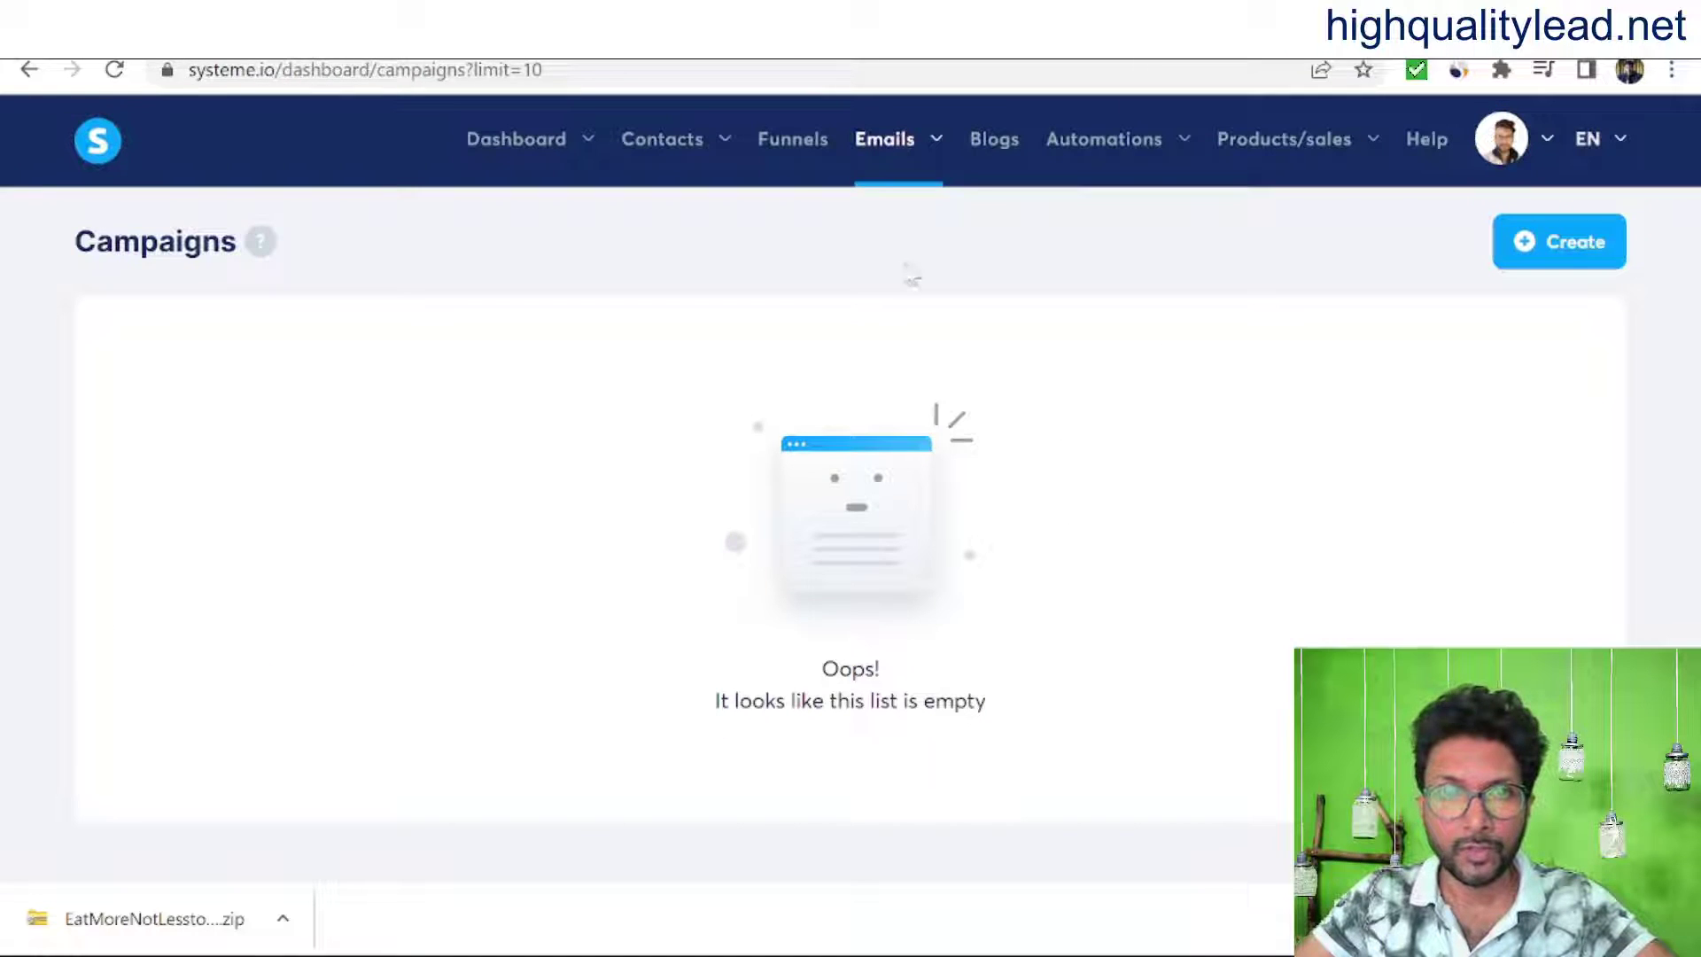
Step: Check the email campaigns list, return to the weight loss squeeze page editor and save the page changes
mouse_move(886, 141)
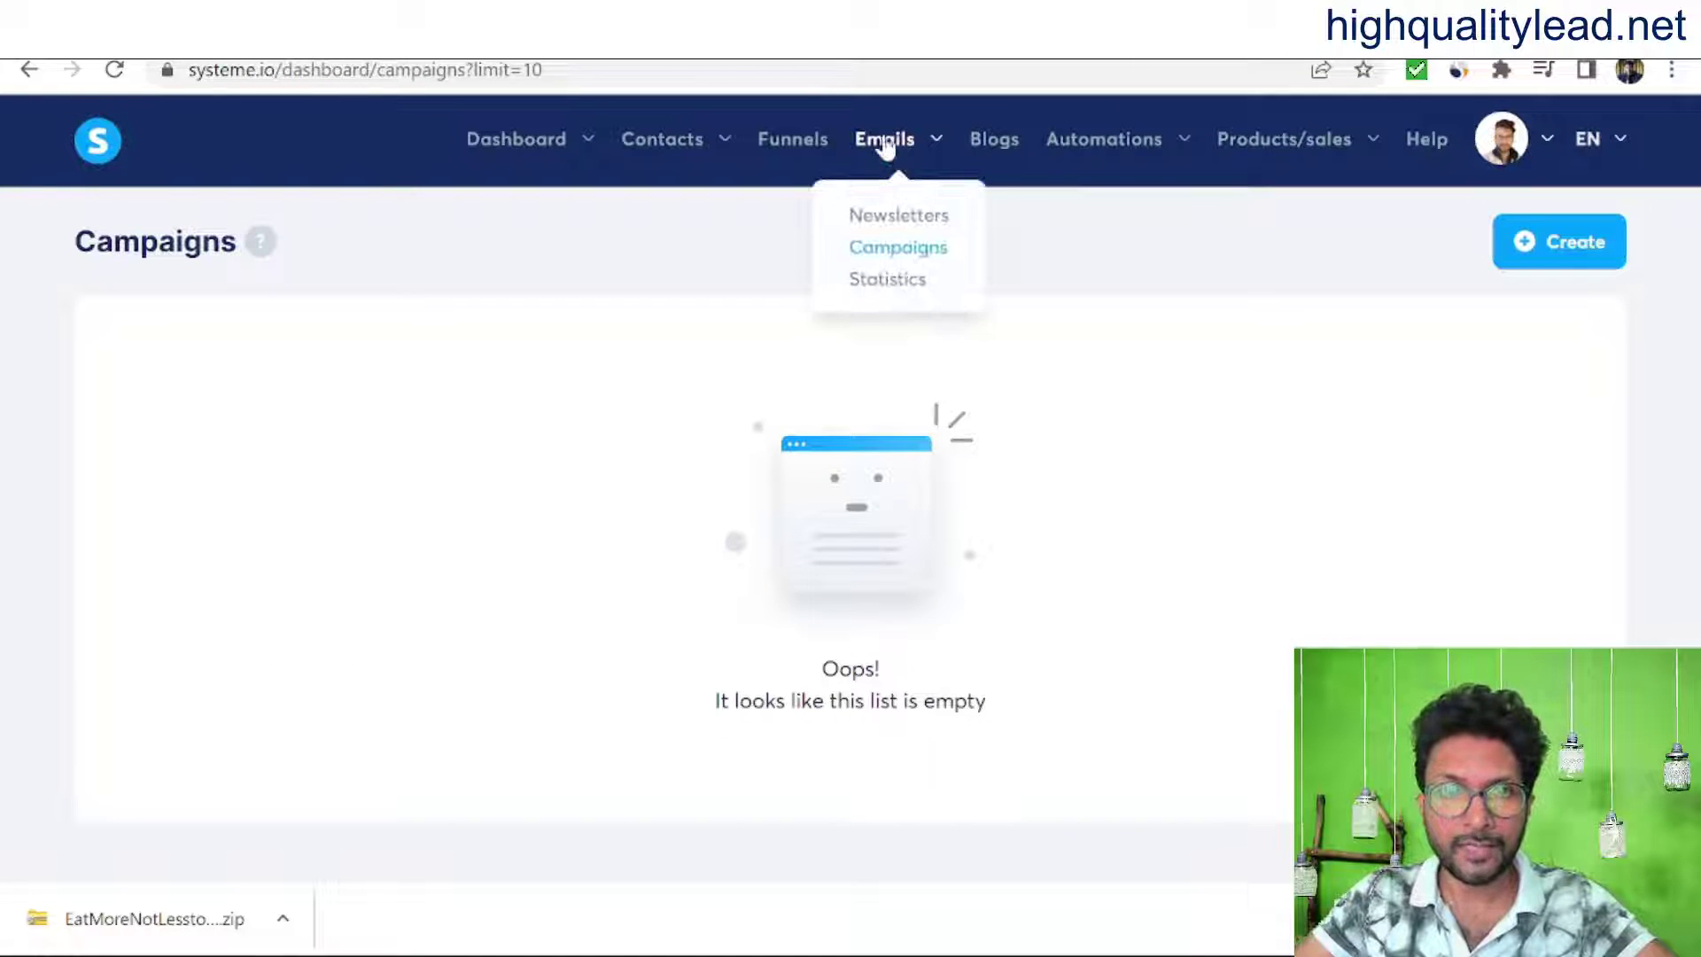
left_click(882, 255)
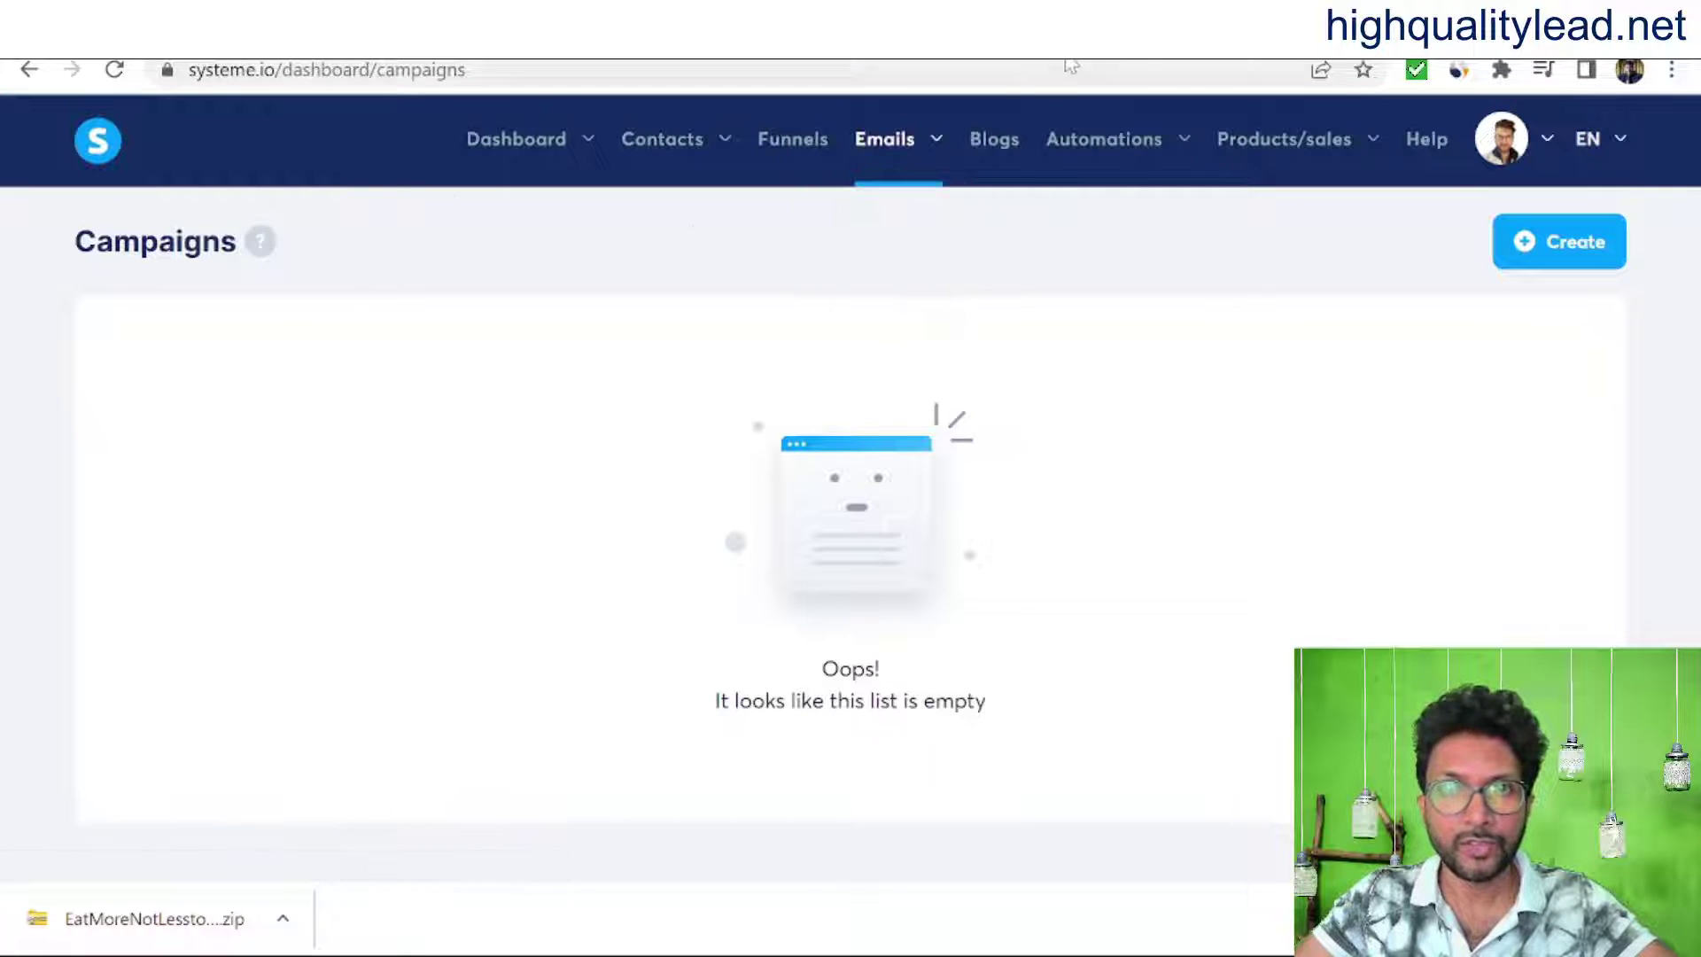
left_click(1098, 45)
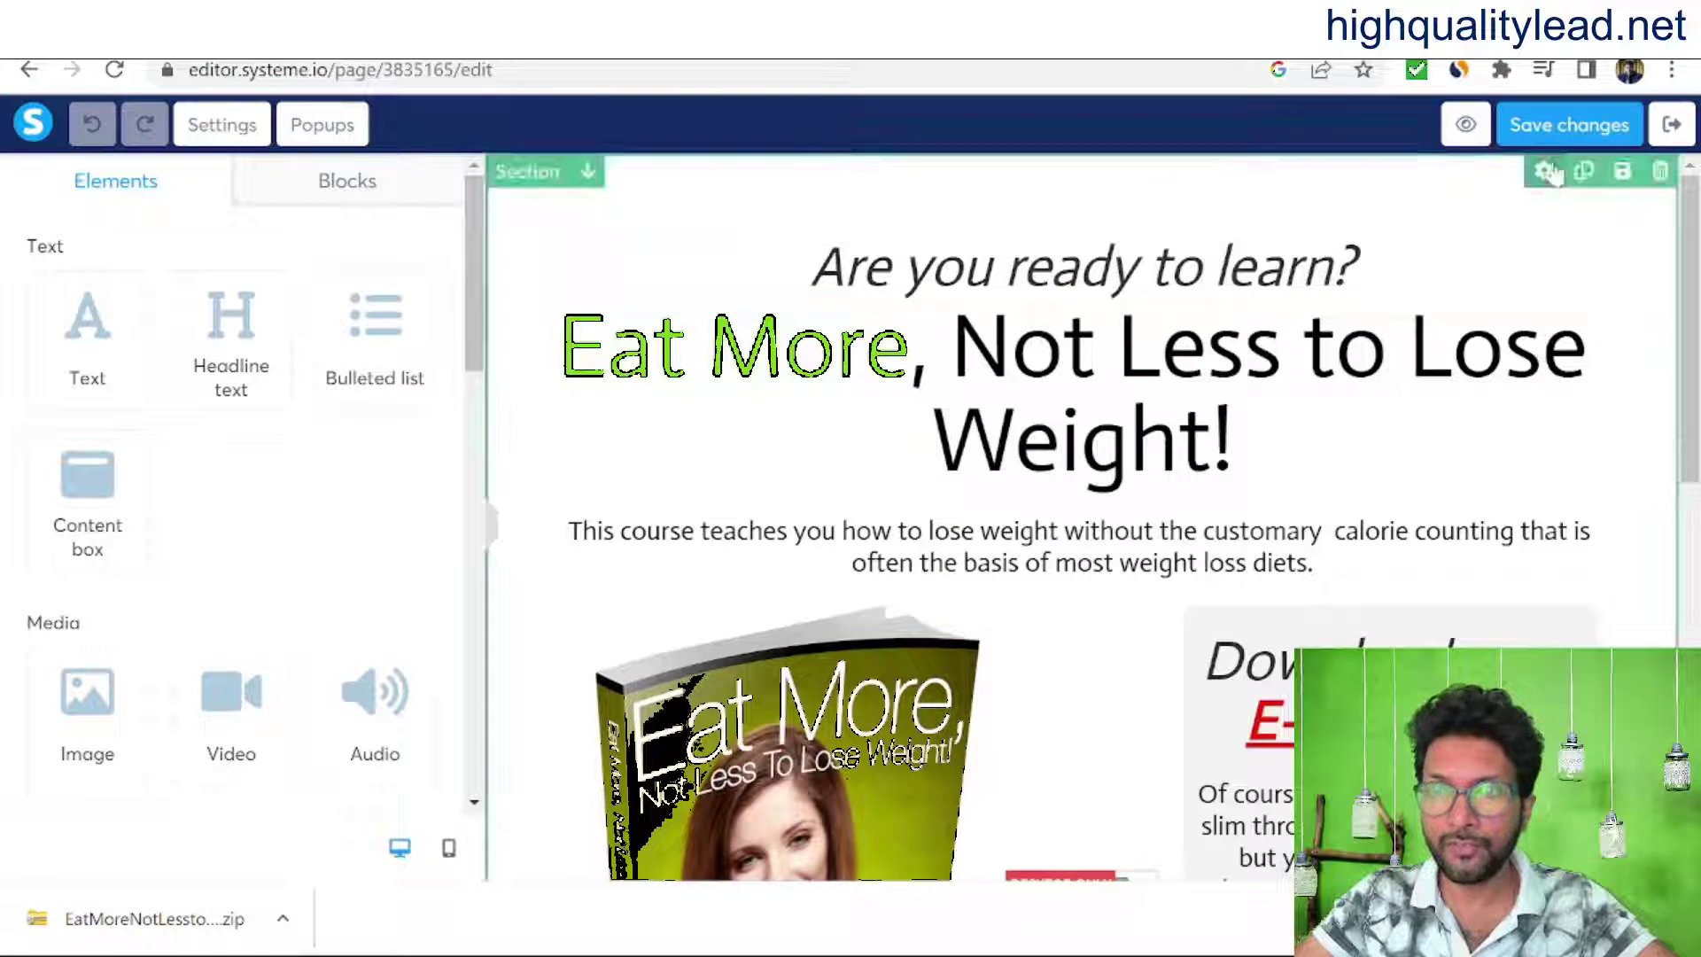
left_click(1550, 128)
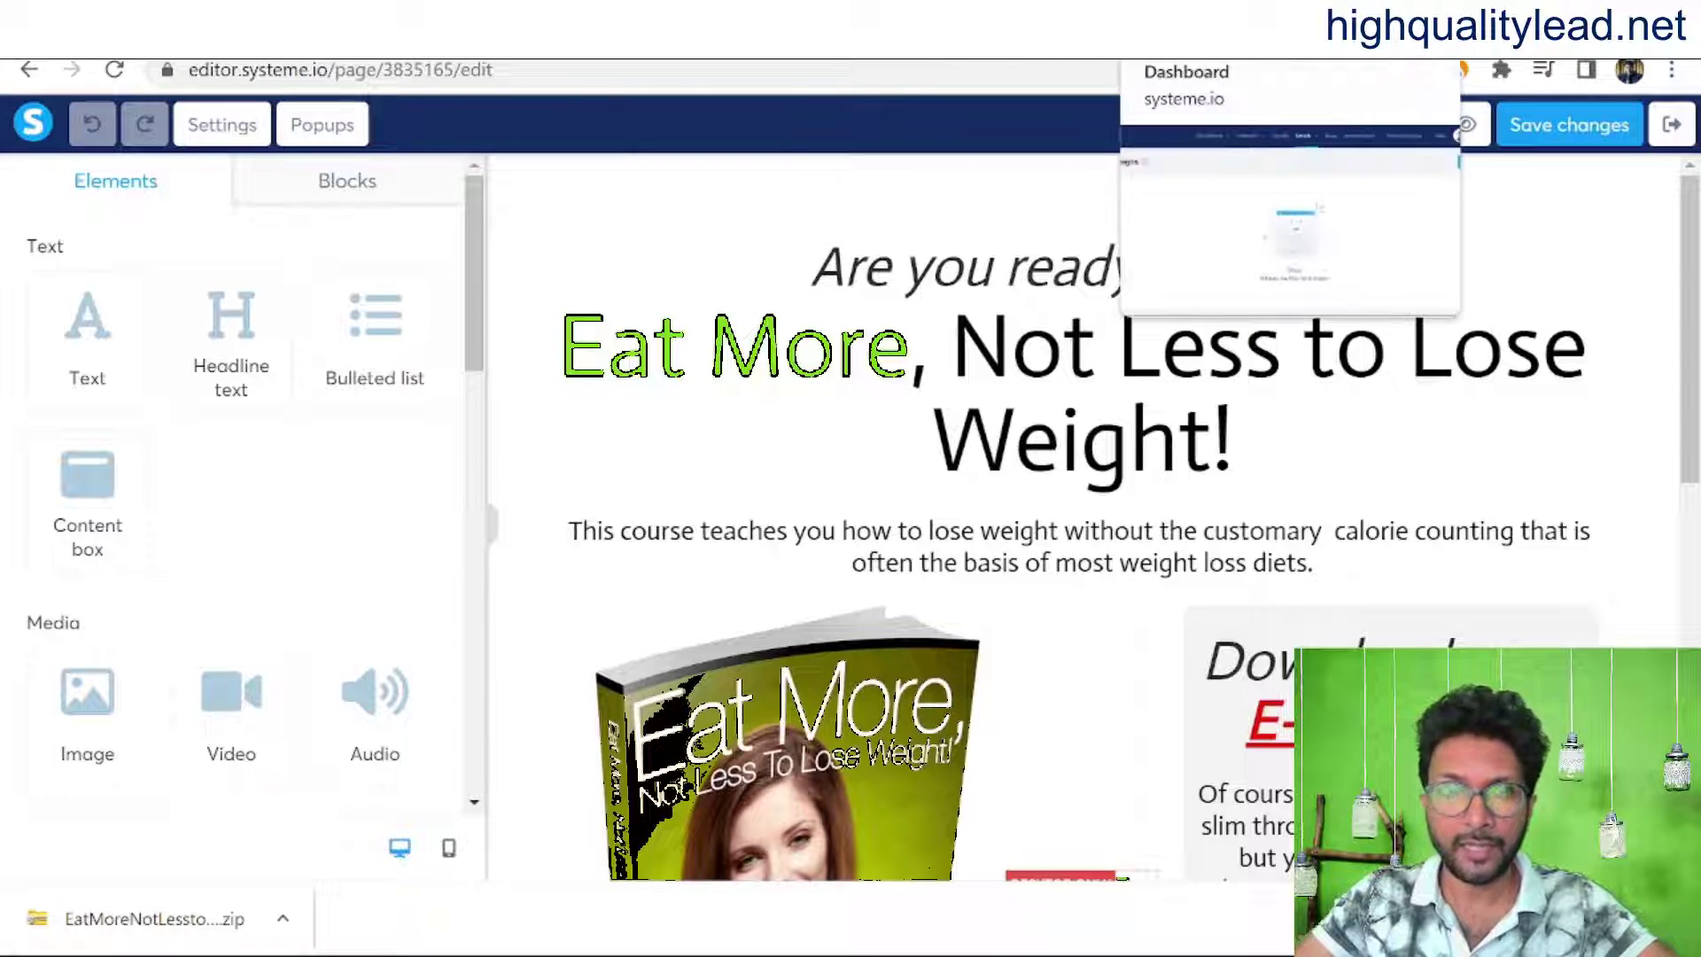
Step: Switch back to the systeme.io dashboard and open the email campaigns list
key("ctrl+Tab")
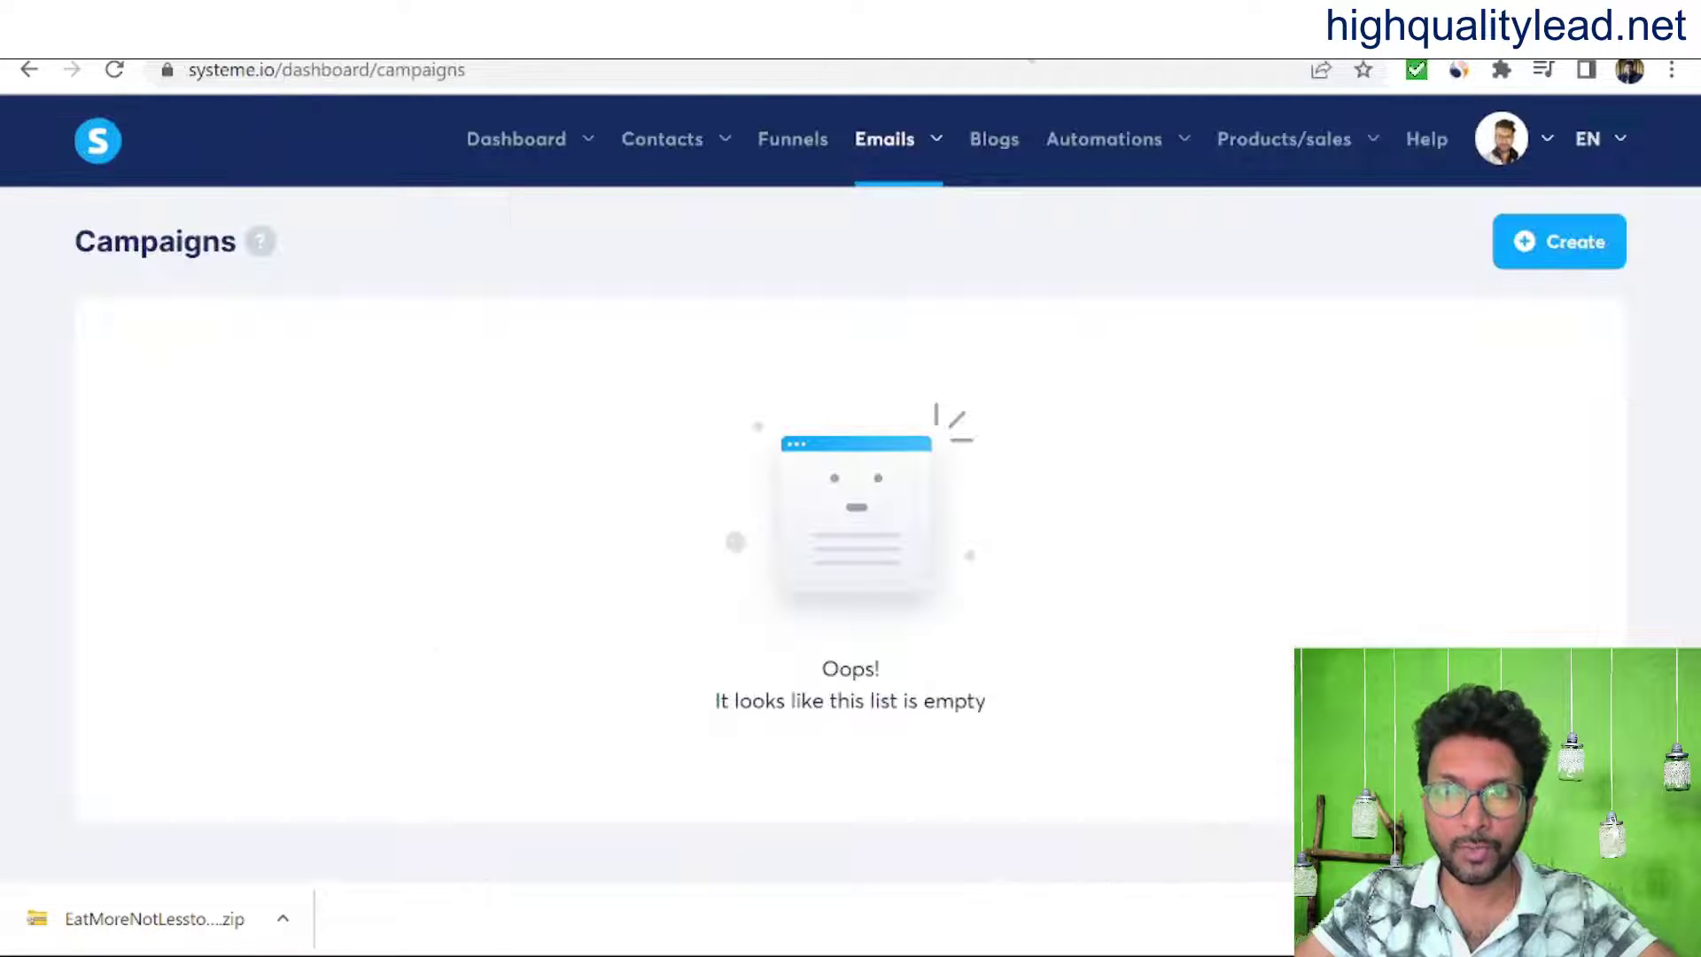
left_click(100, 145)
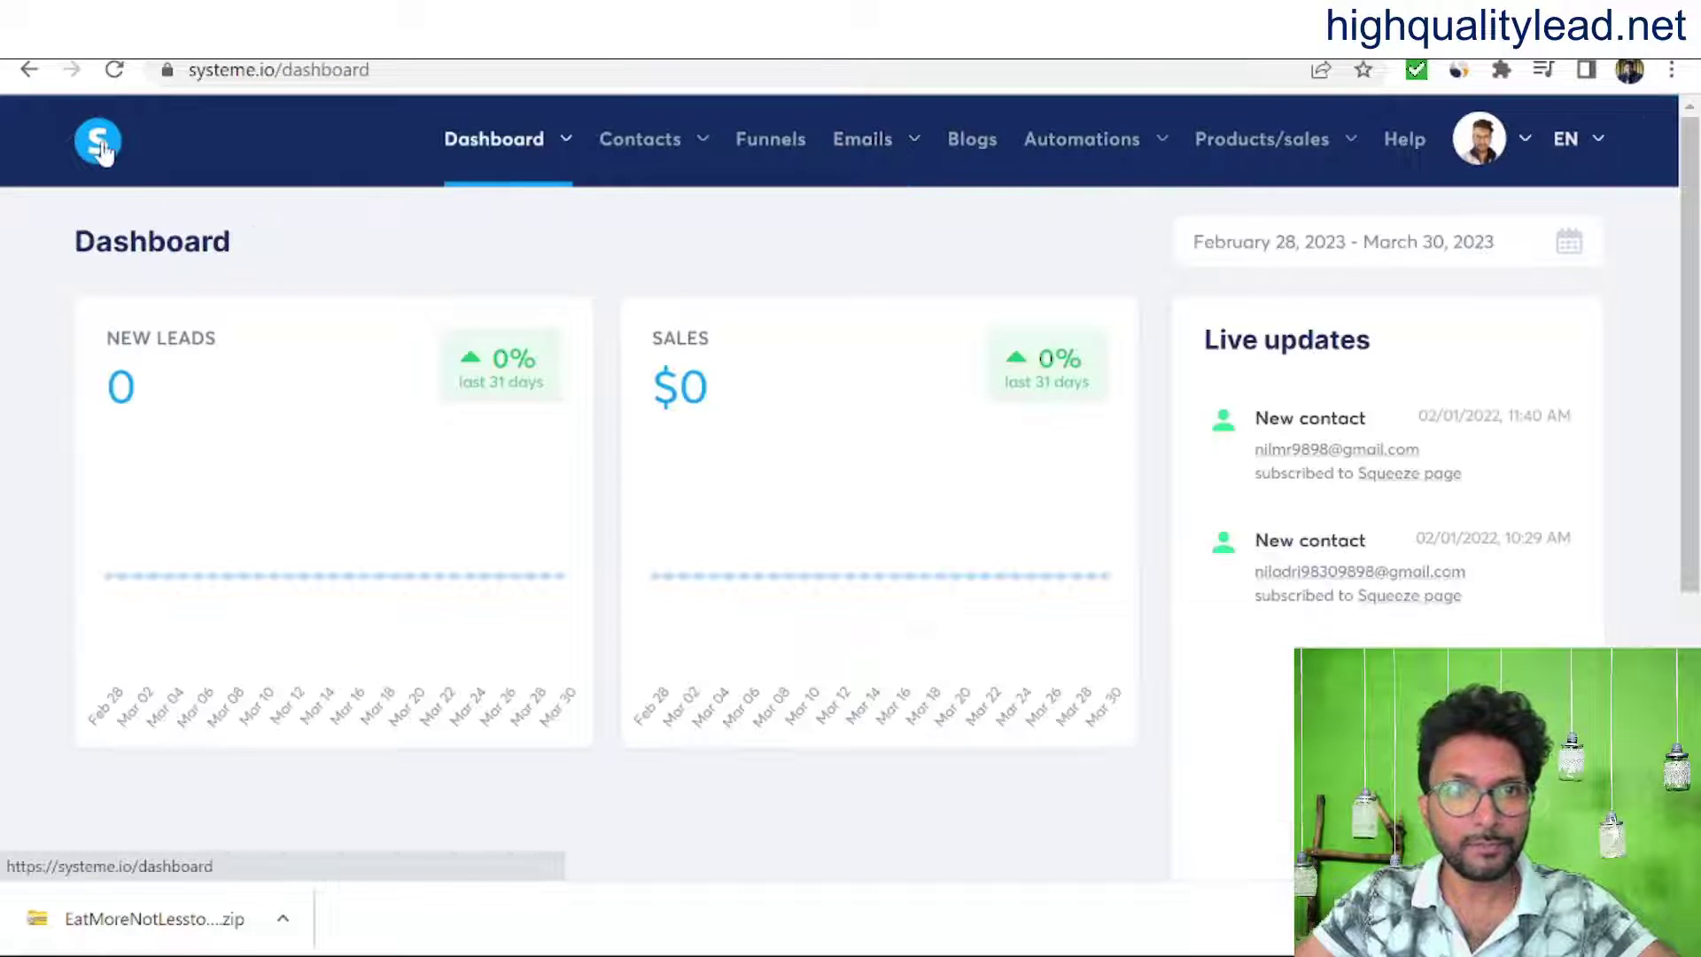
mouse_move(853, 153)
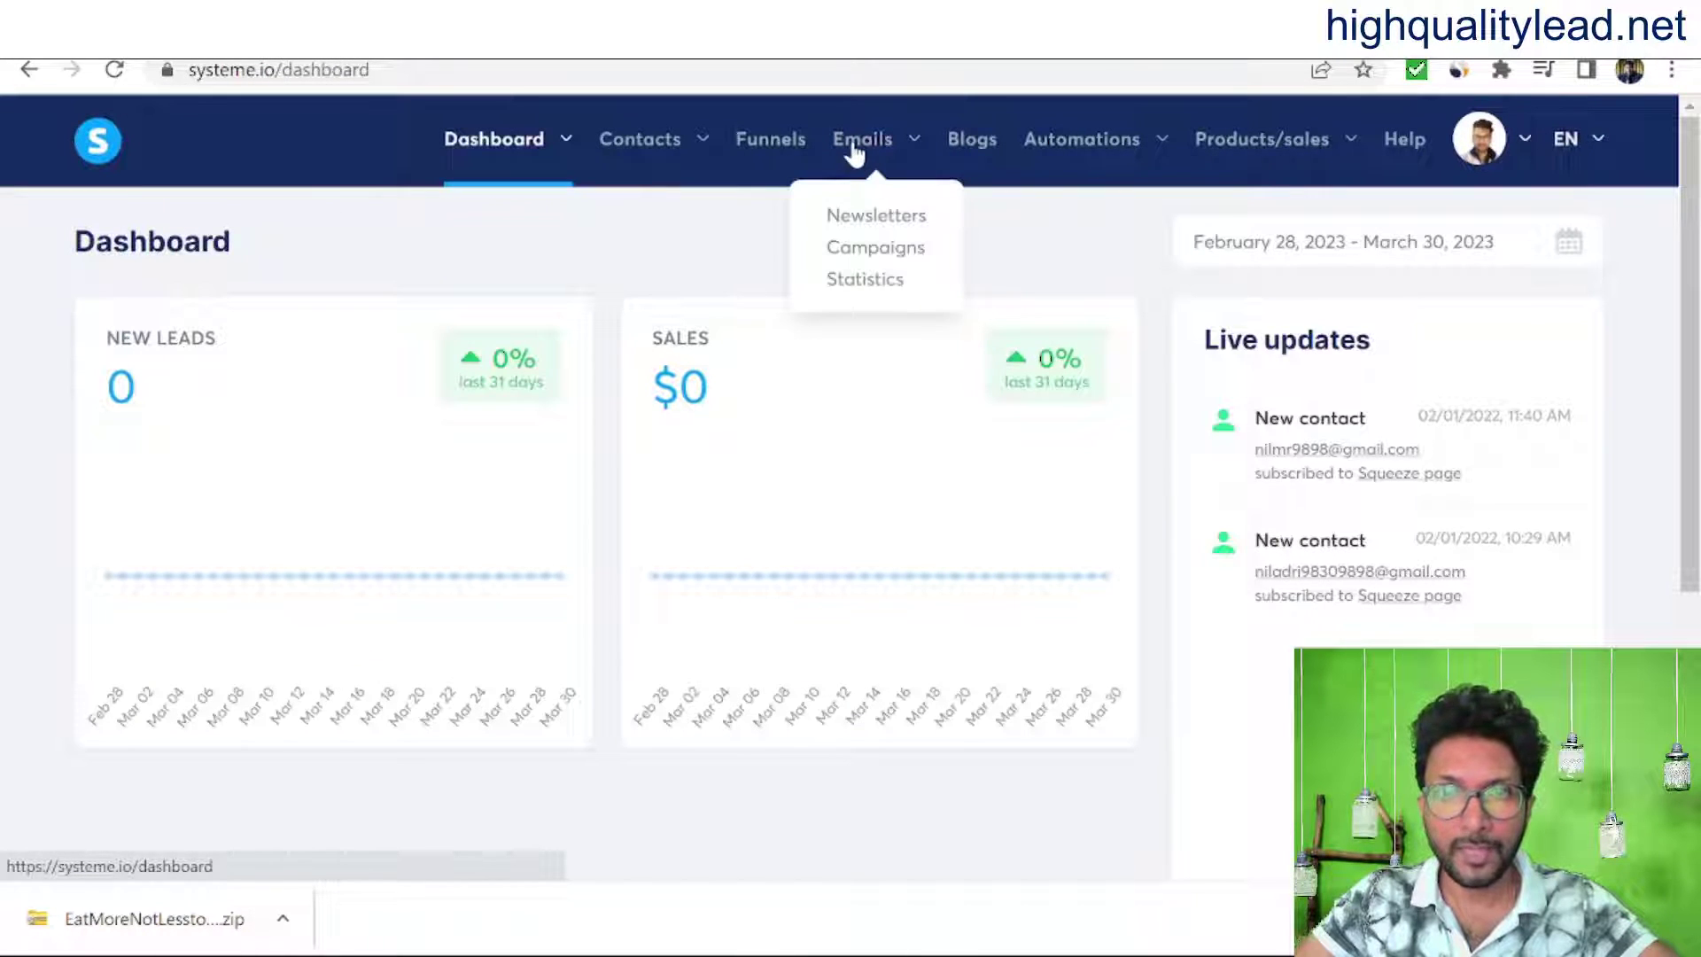
left_click(862, 254)
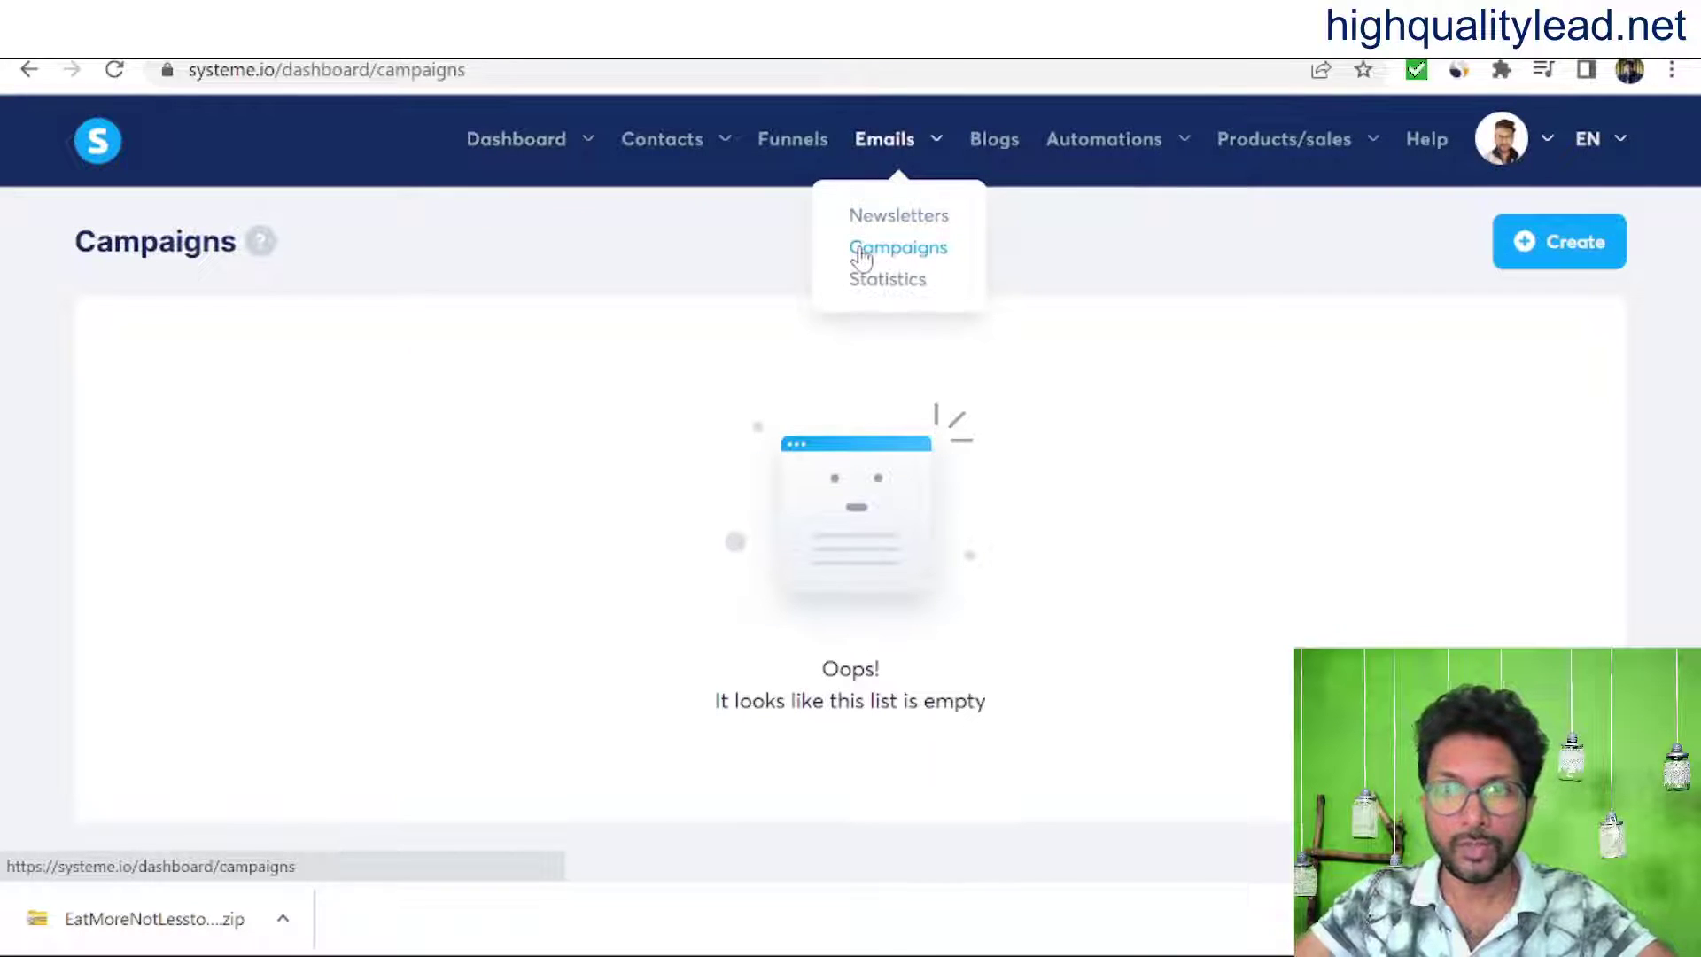
Step: Create an email campaign with "Weight loss test" as both its name and description
left_click(1556, 248)
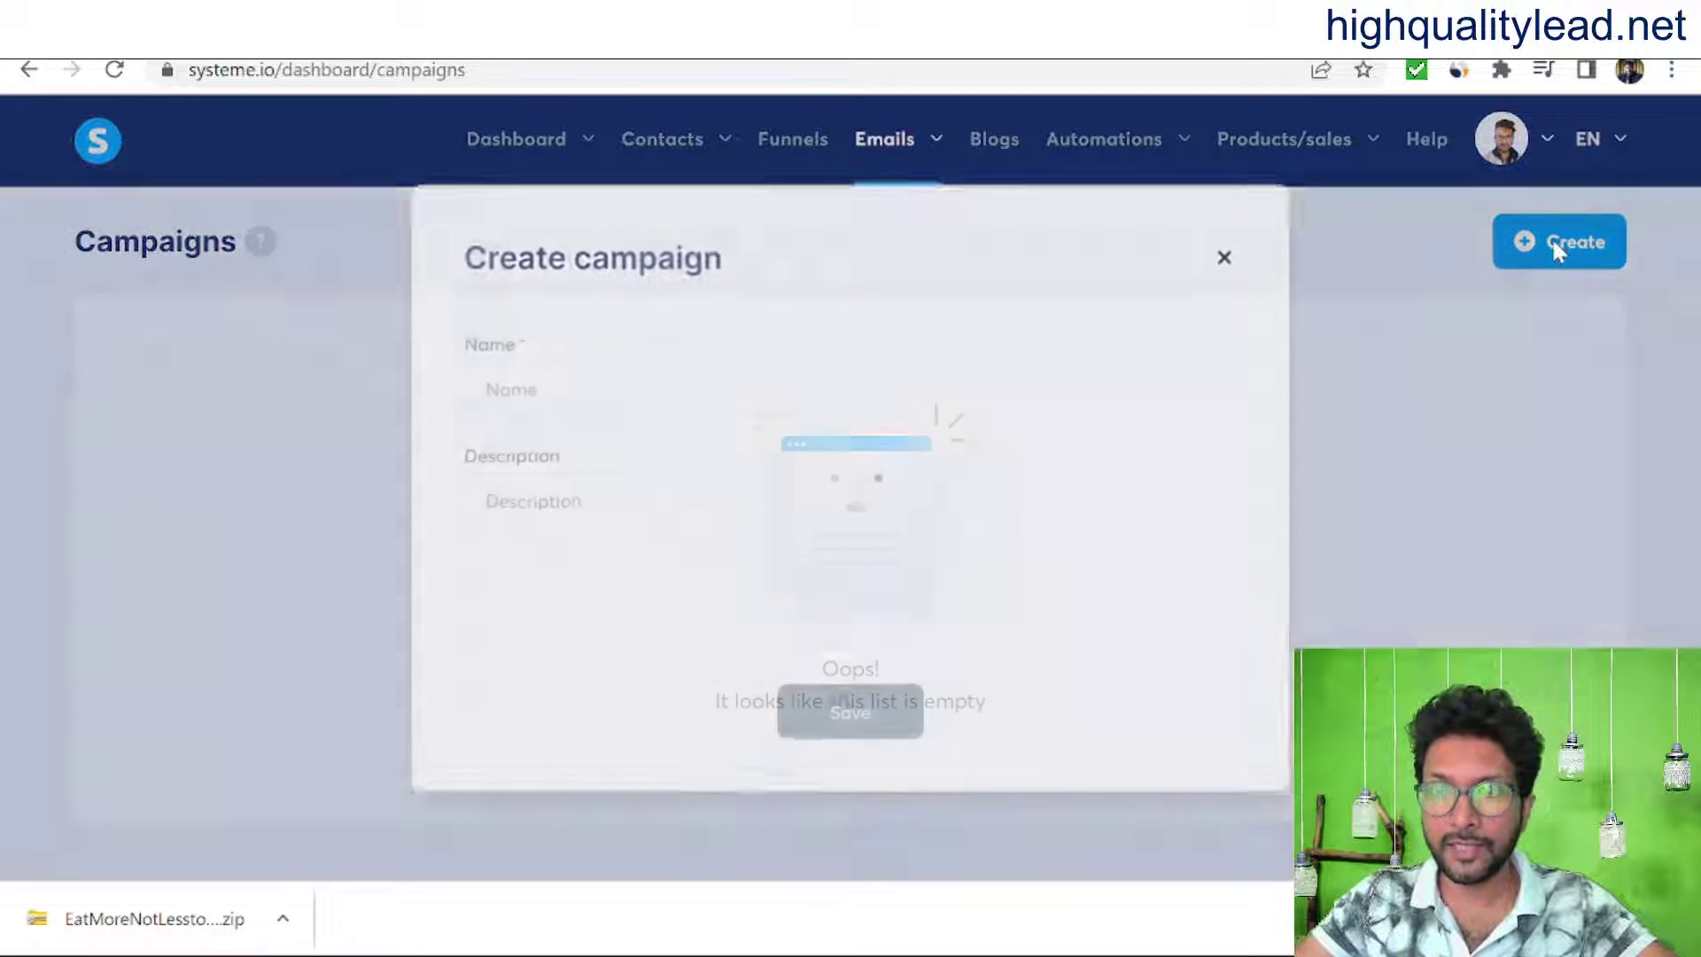
left_click(479, 388)
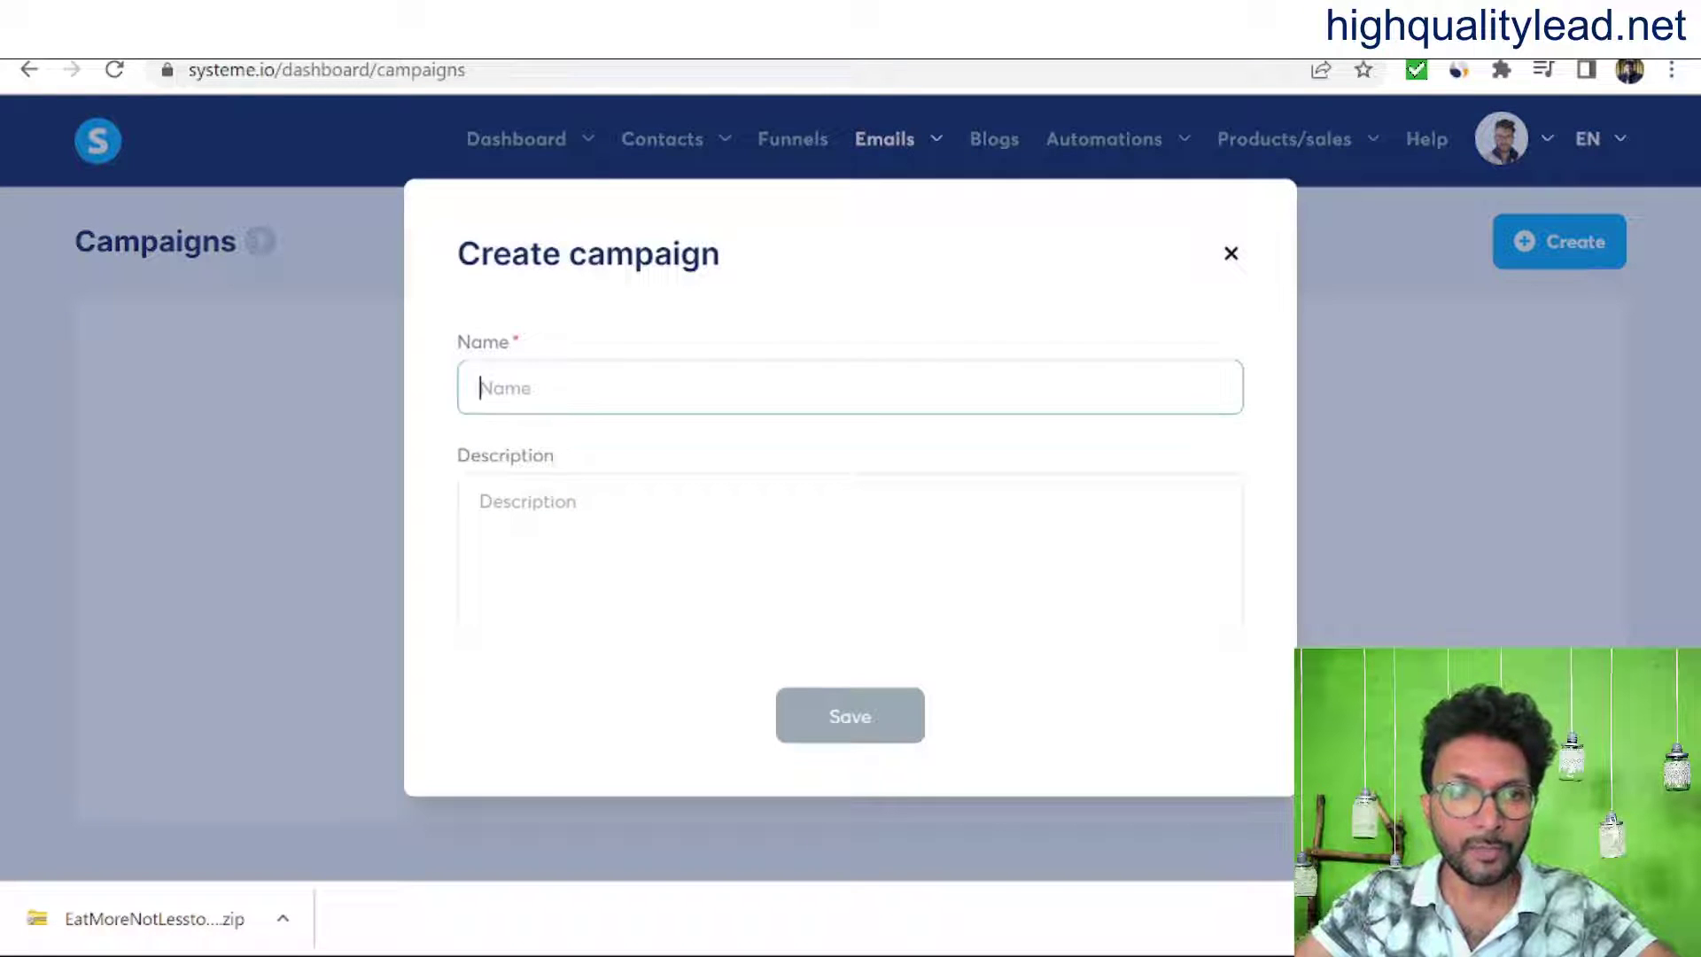
type("We")
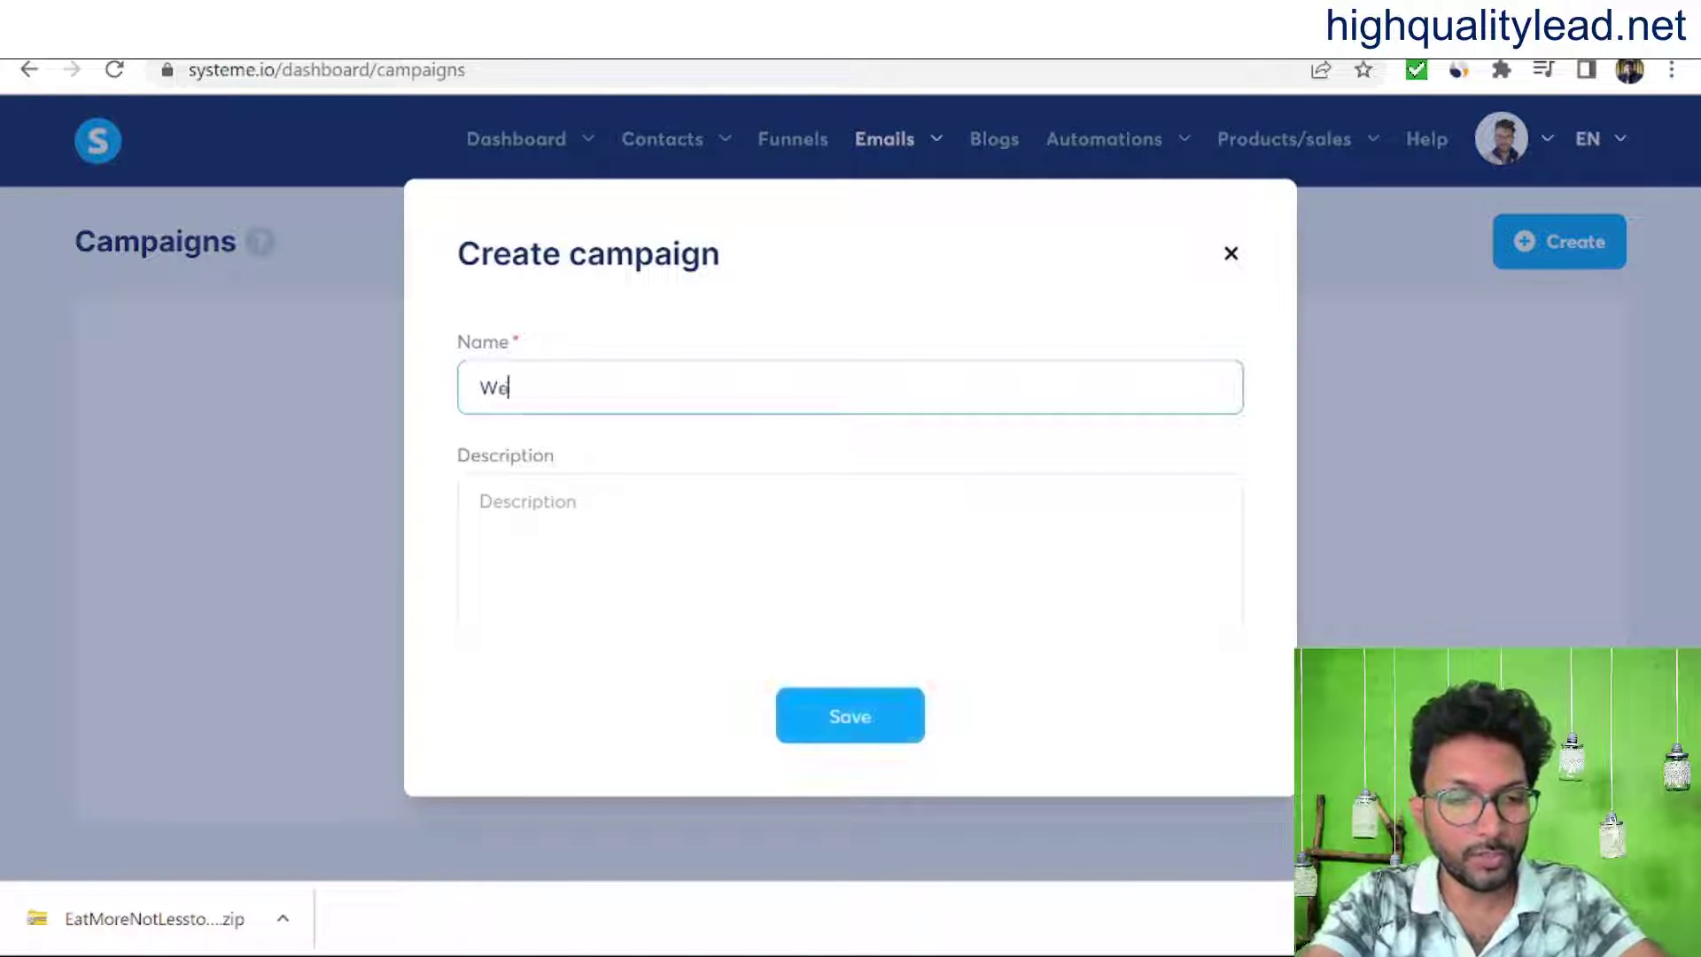
type("igh")
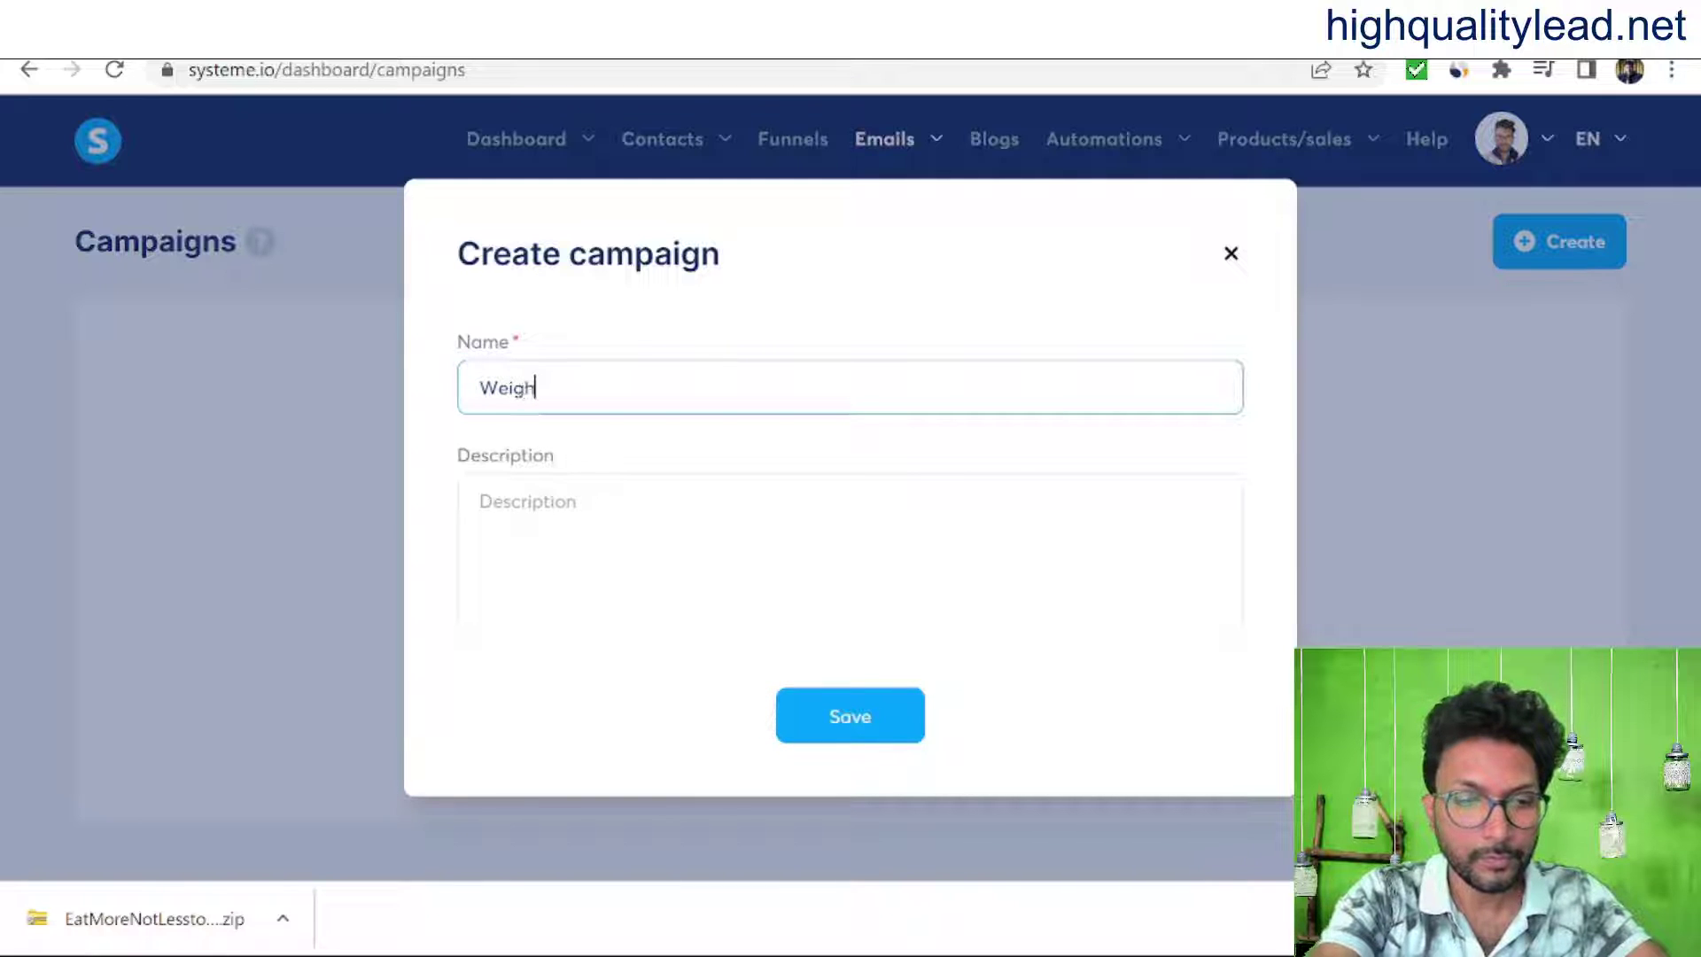
type("t lo")
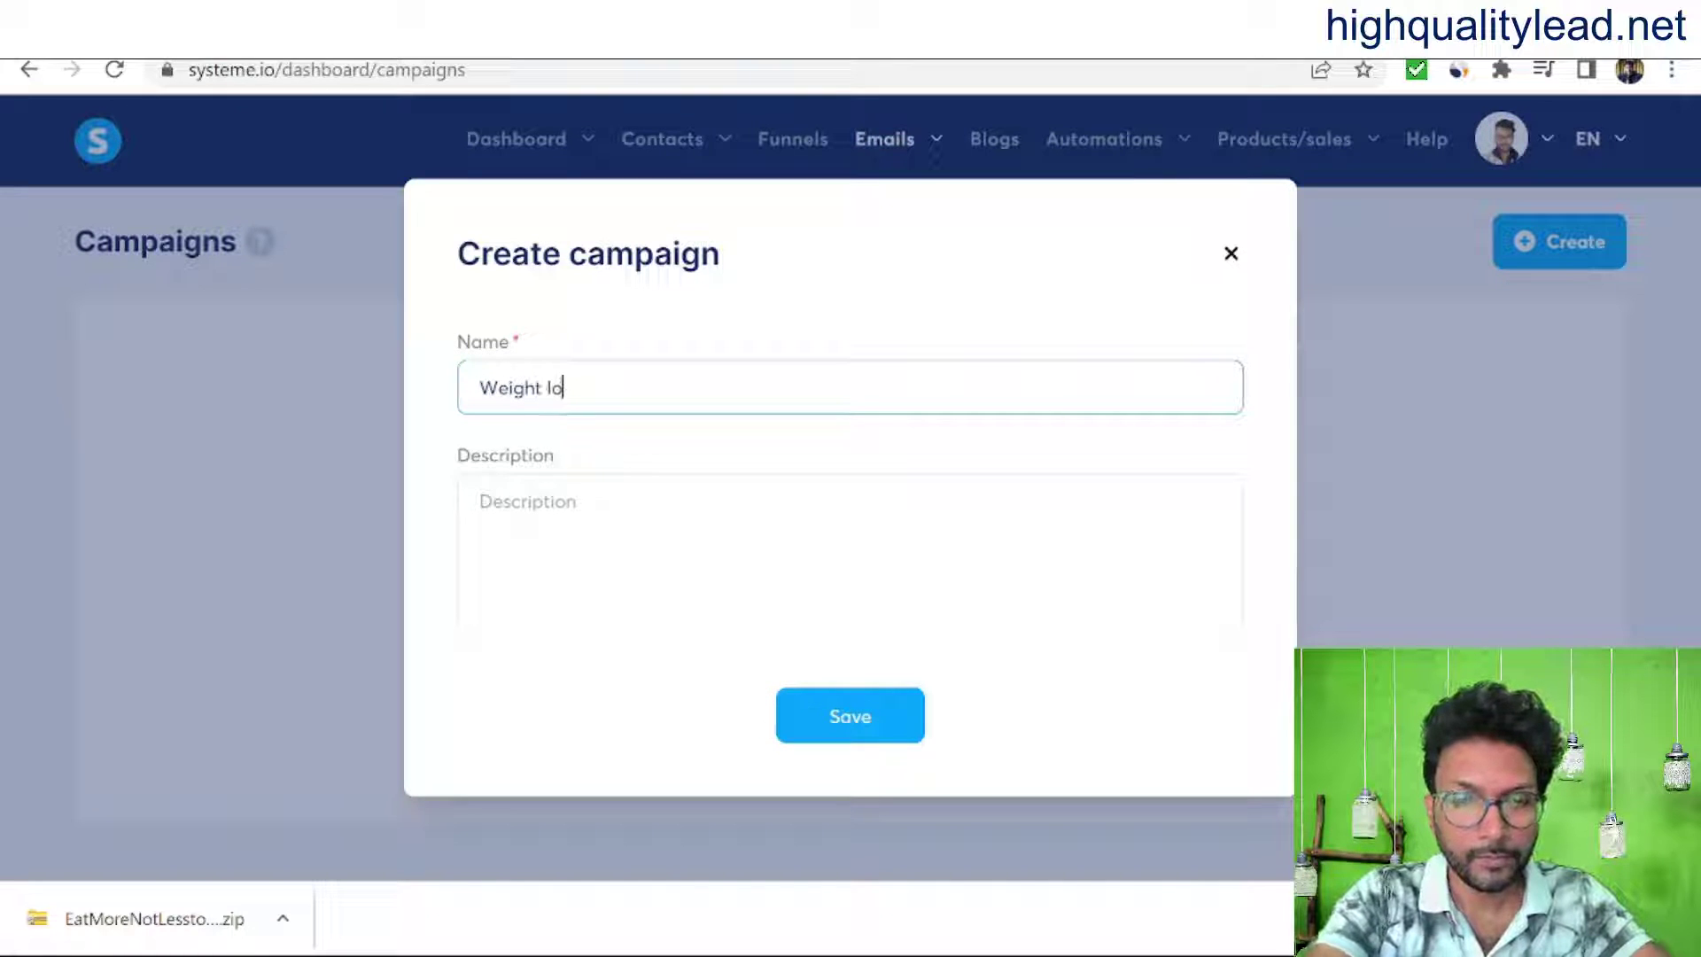
type("ss t")
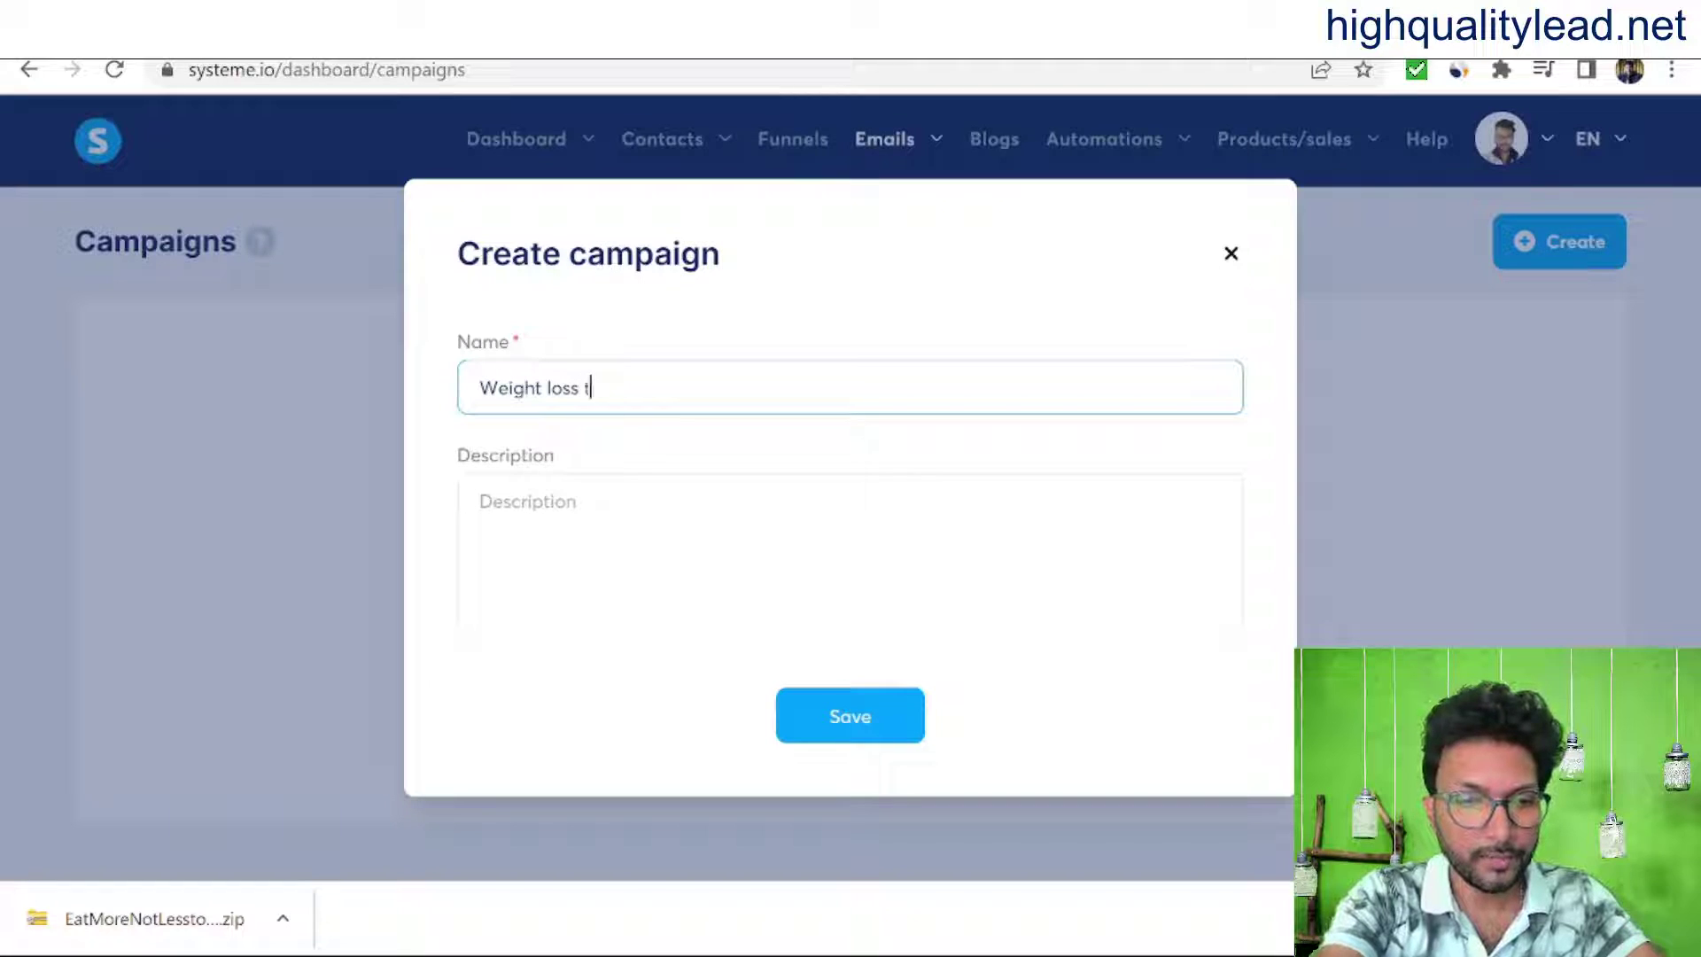
type("est")
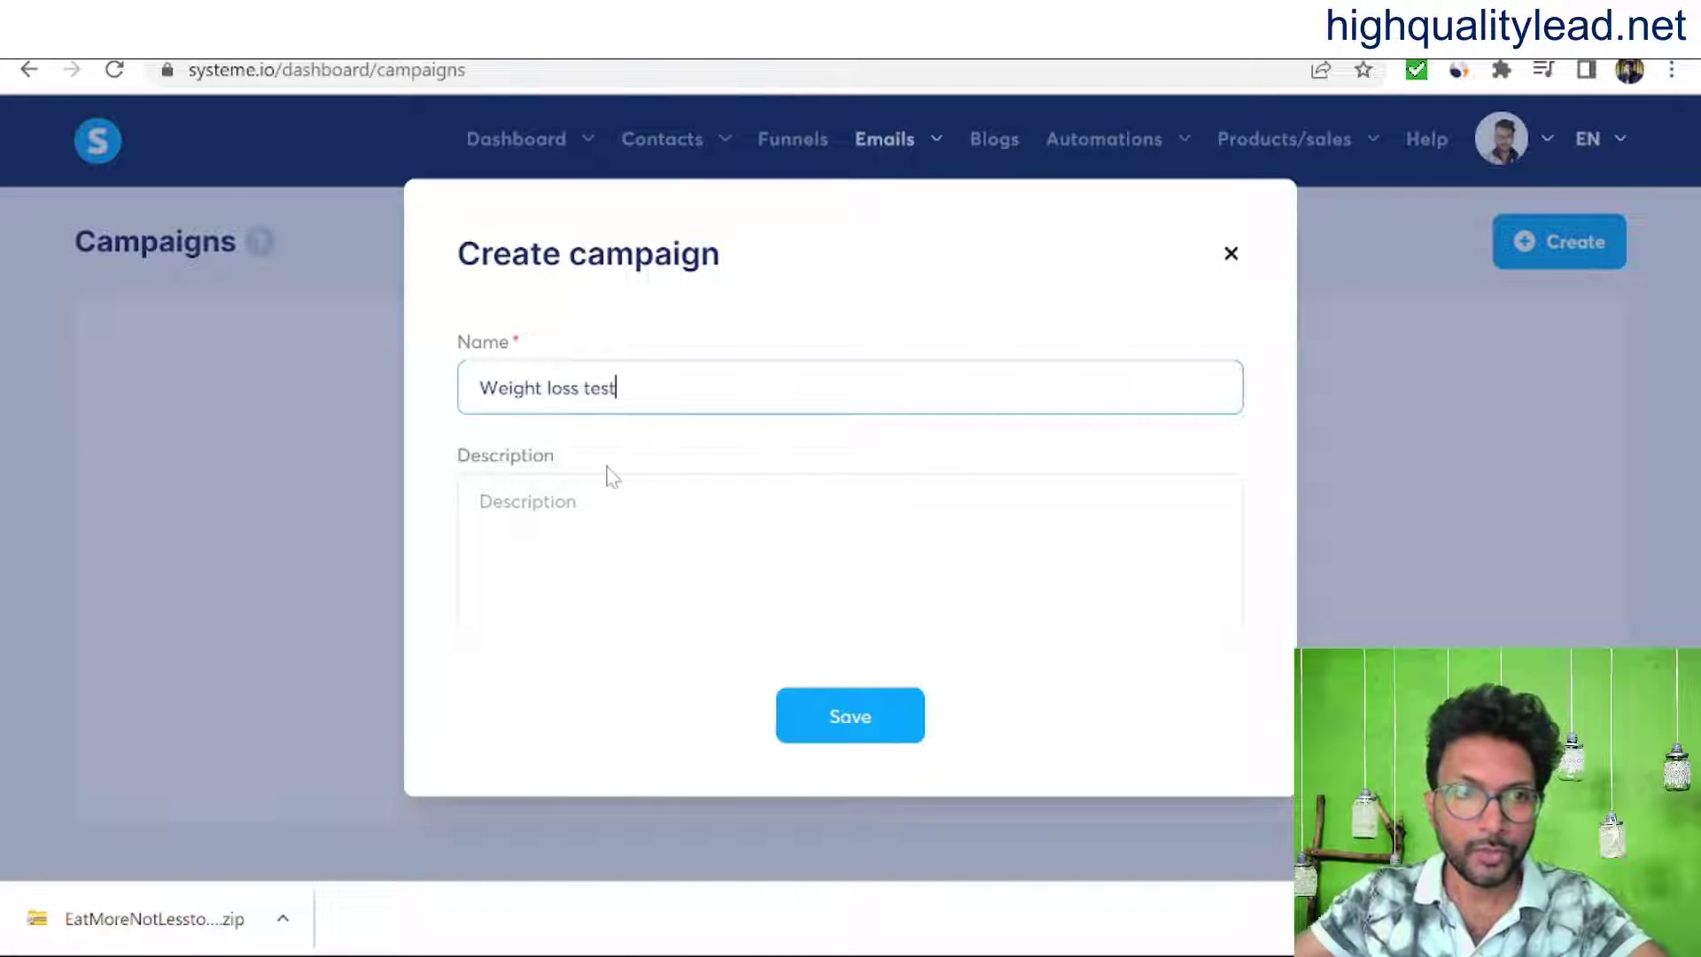
left_click_drag(617, 388, 409, 390)
key("ctrl+c")
key("Tab")
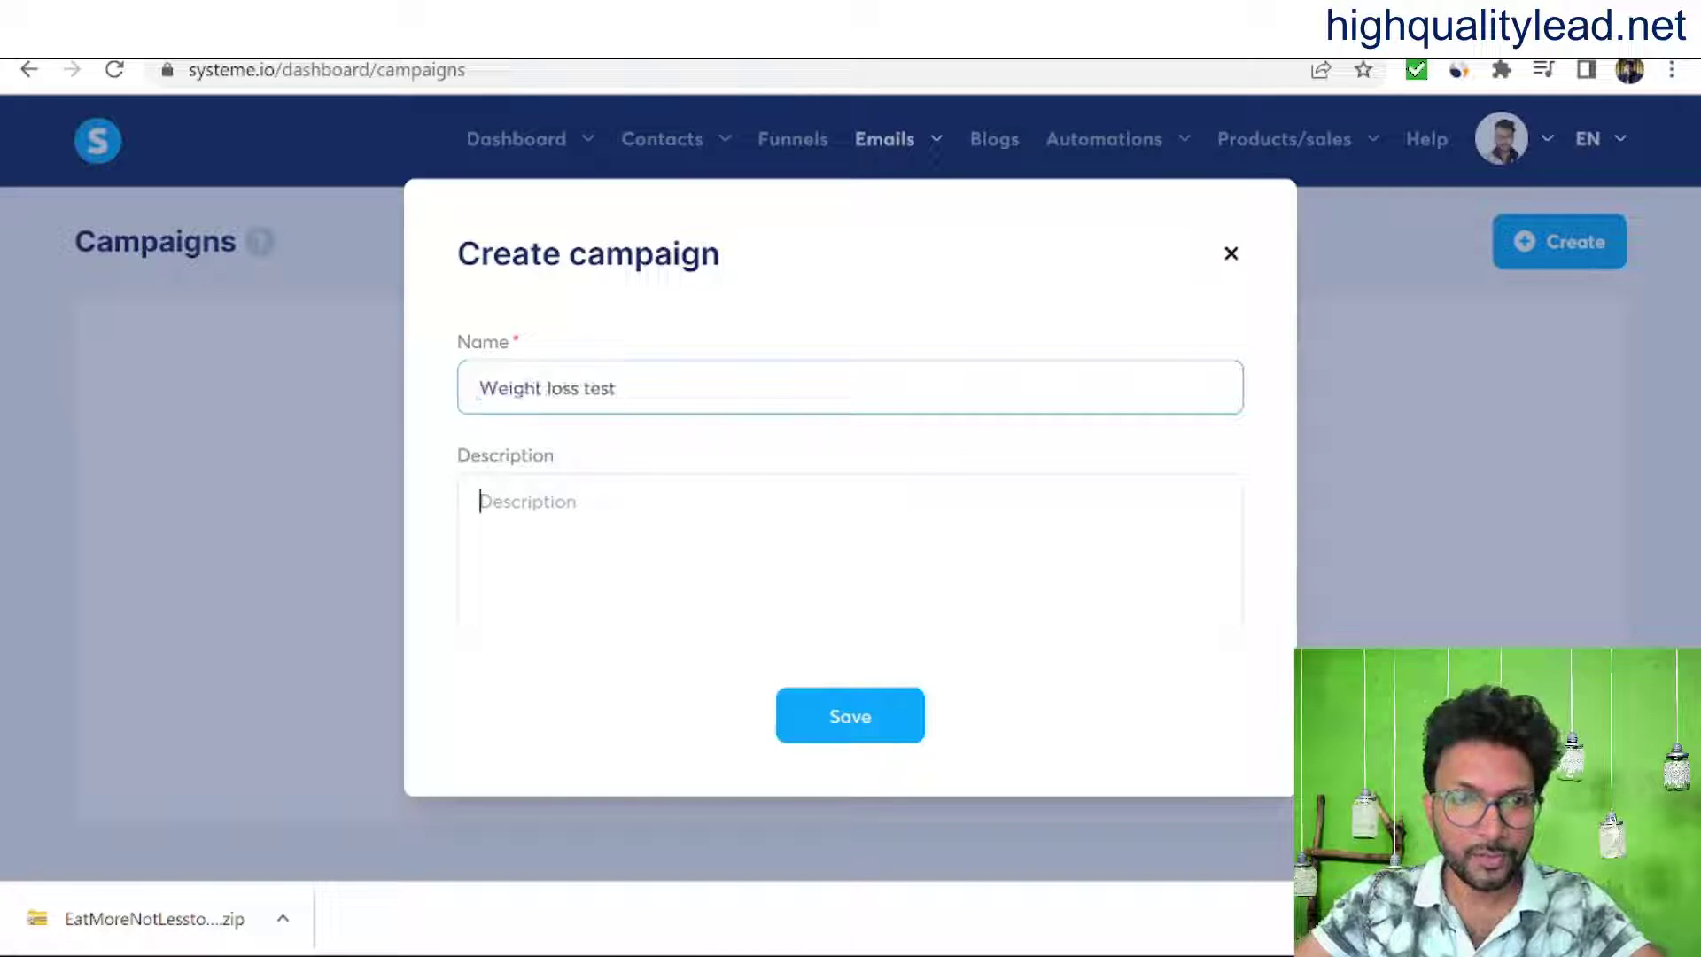
key("ctrl+v")
left_click(850, 719)
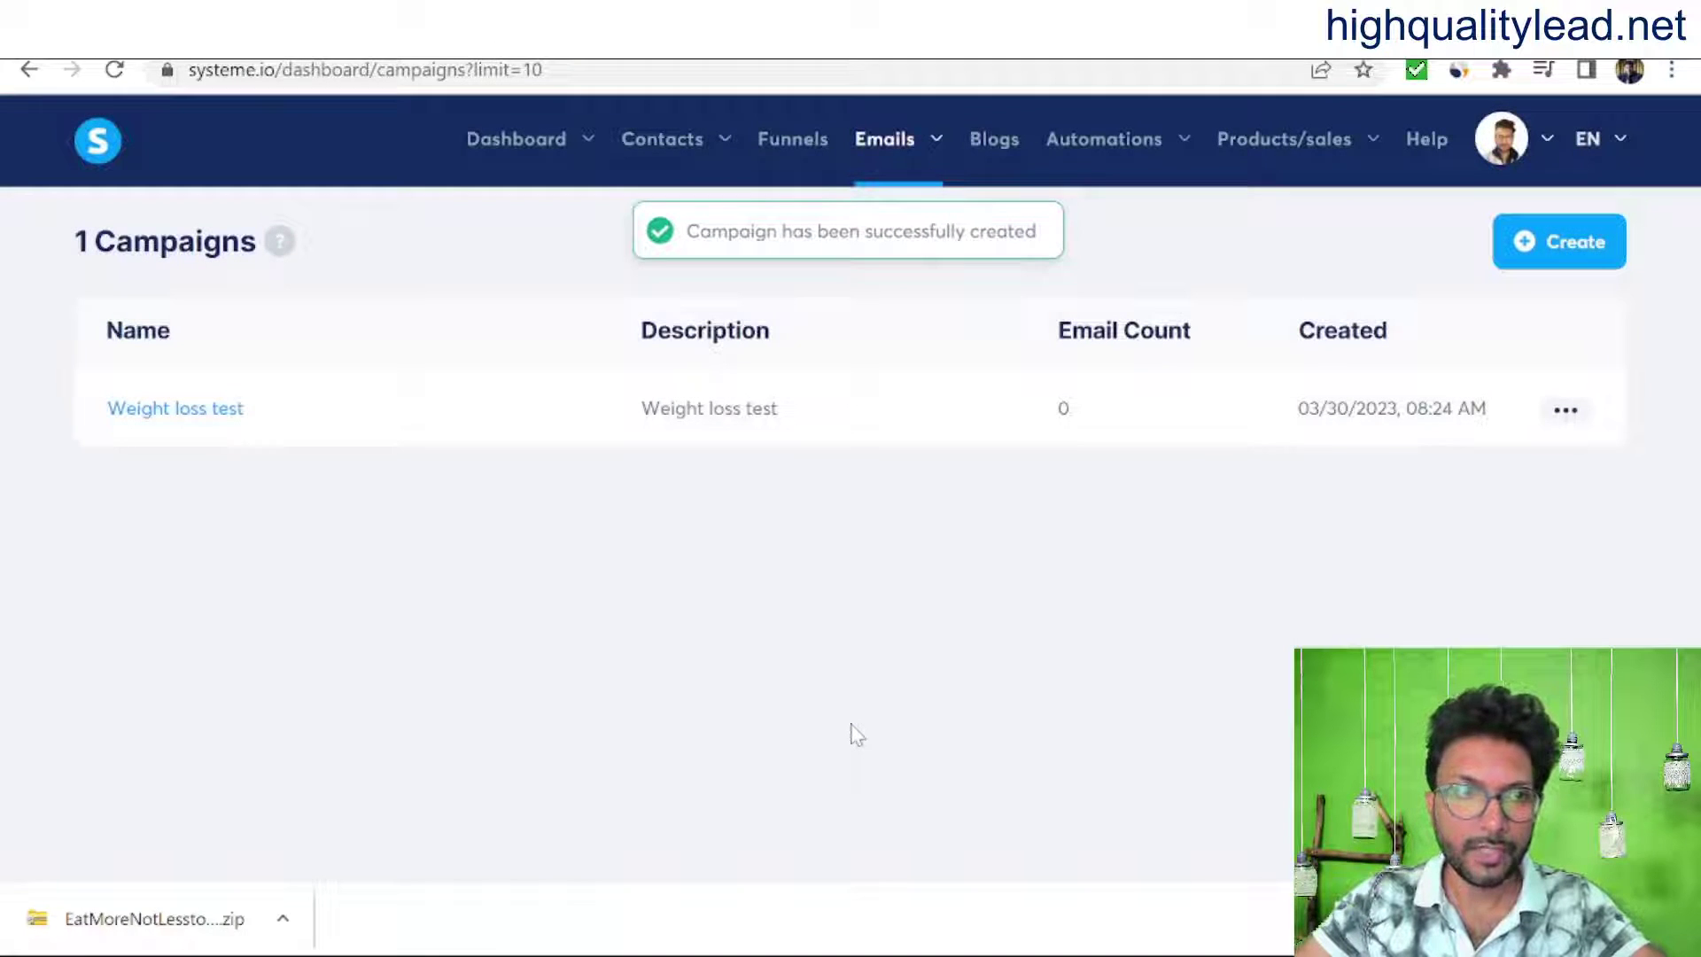
Step: Add an email to the "Weight loss test" campaign and enter the sender's name
left_click(179, 420)
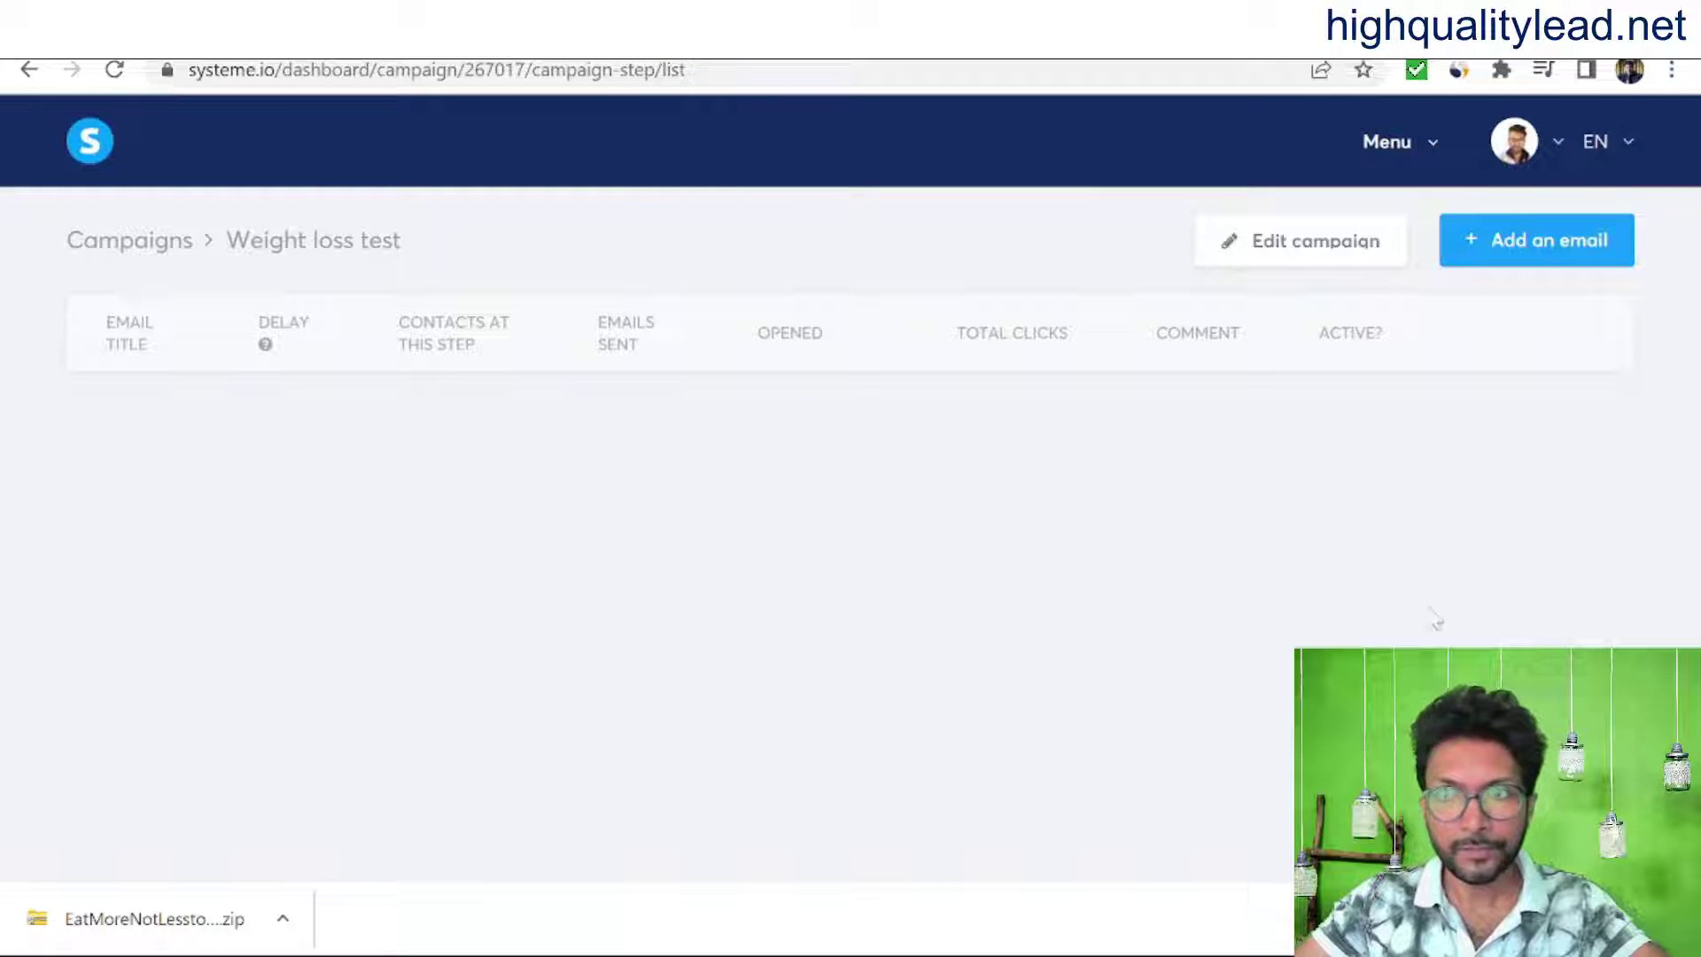
left_click(1481, 248)
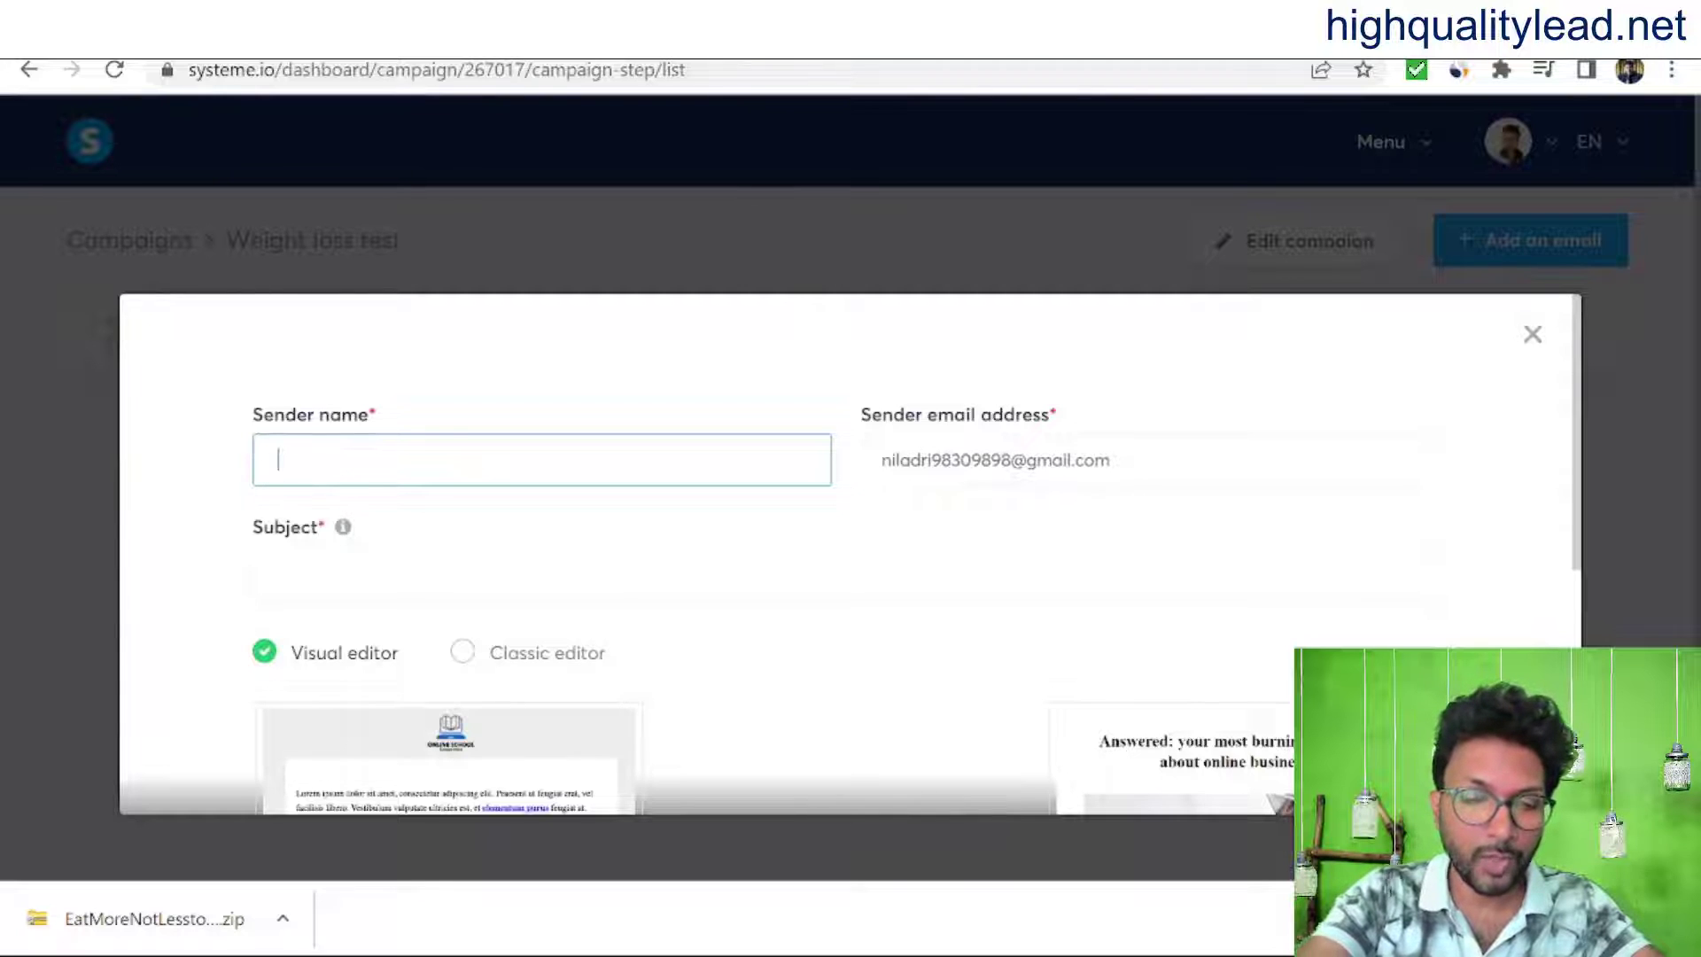
type("ladri")
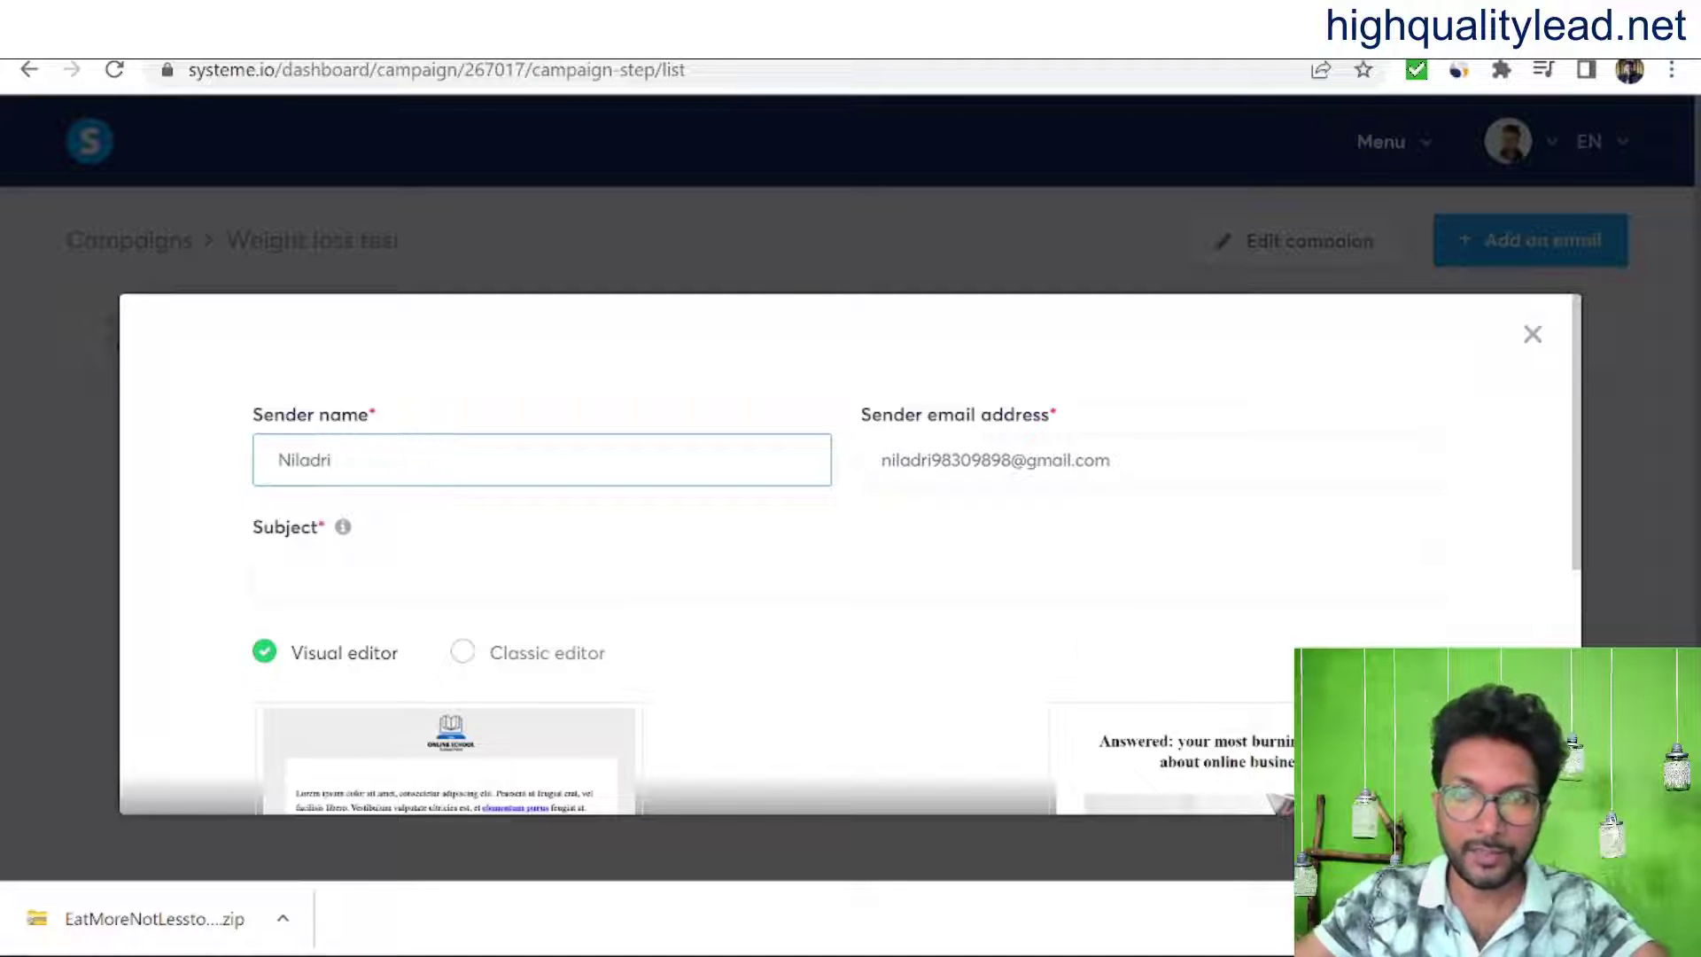
left_click(1138, 388)
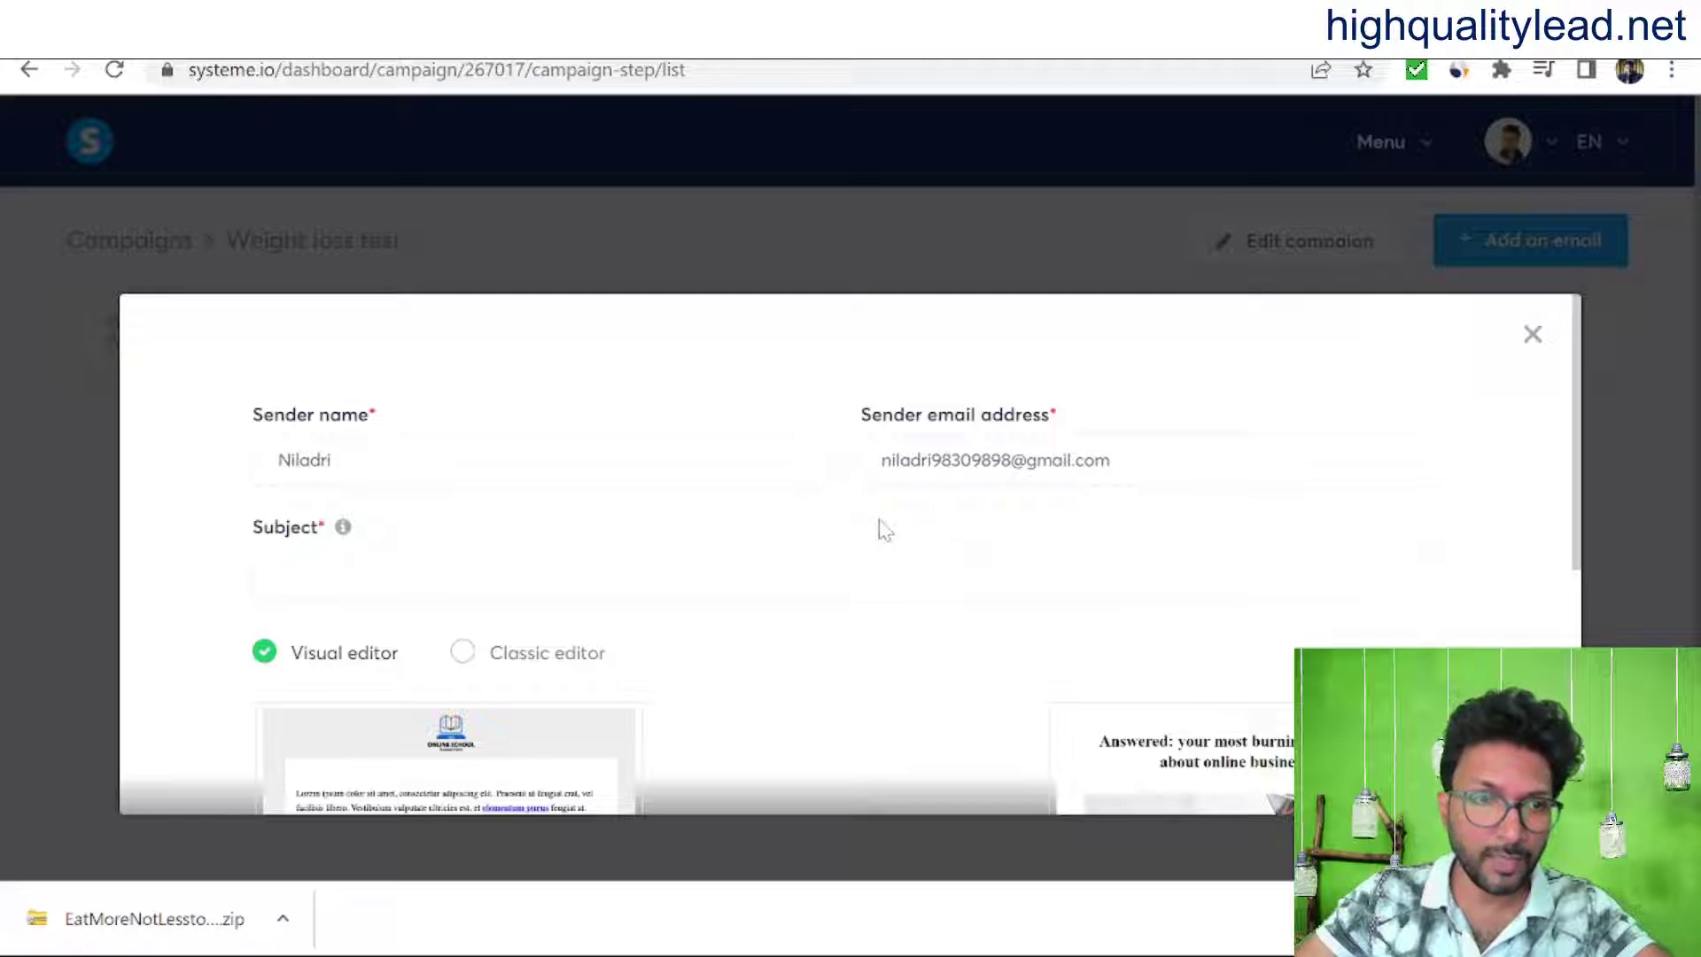
Step: Enter "Your E-book is Here" as the email subject
scroll(880, 528, "down", 2)
left_click(447, 439)
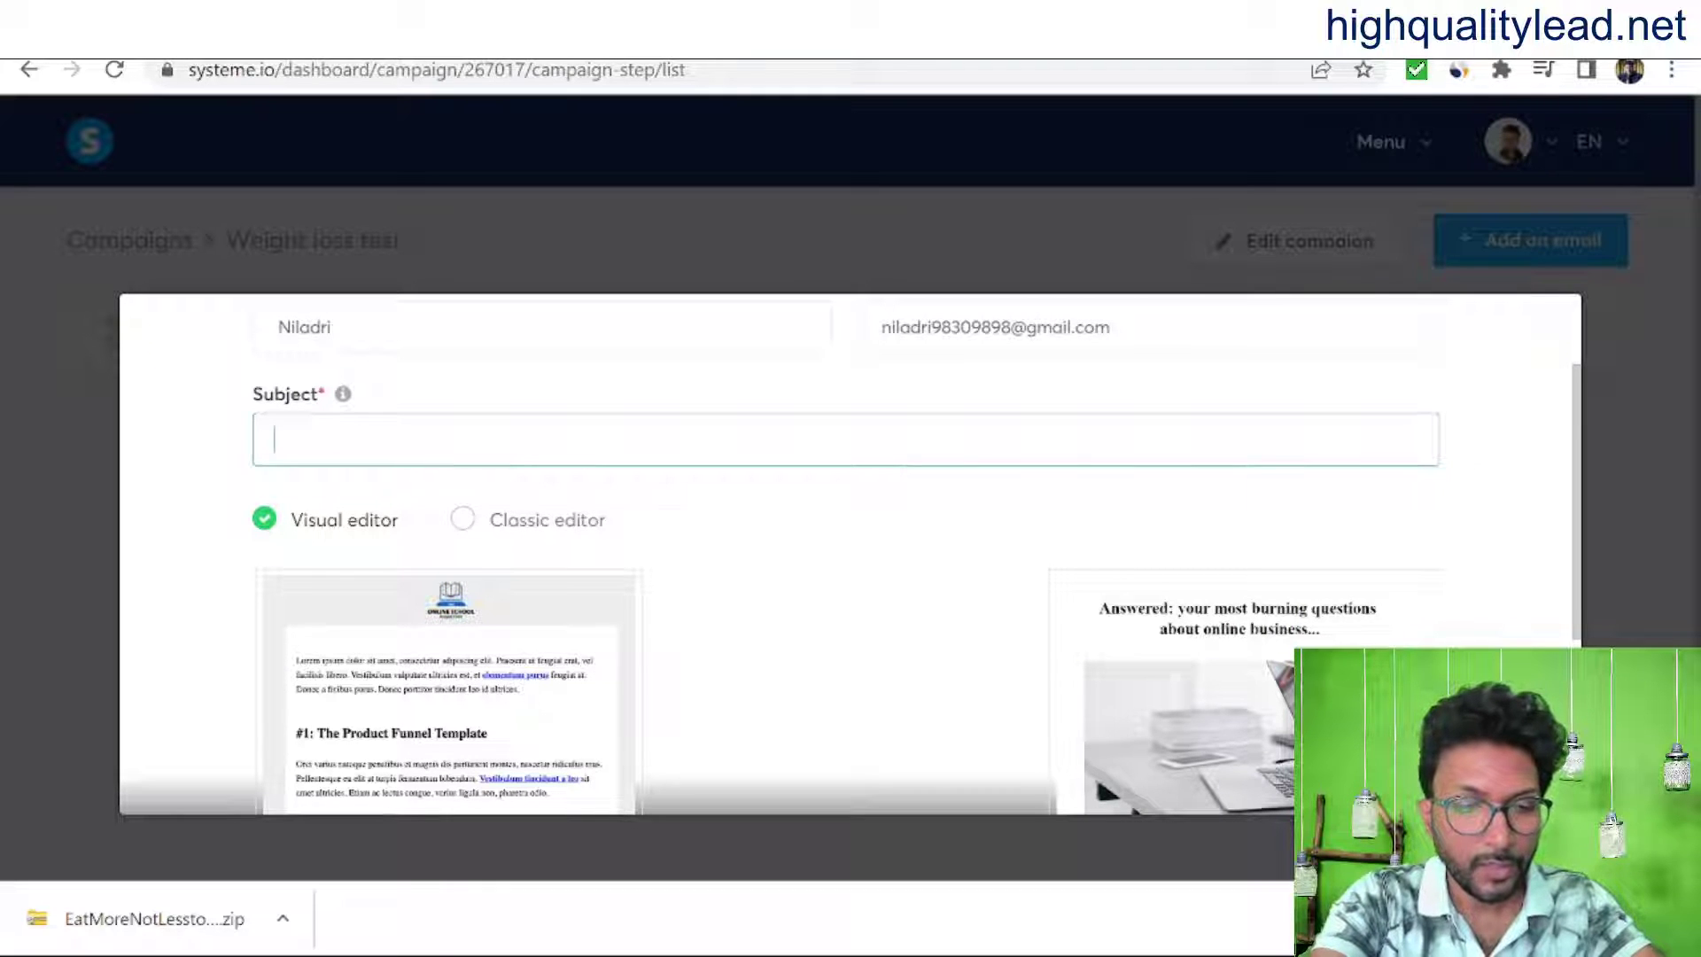
type("Your")
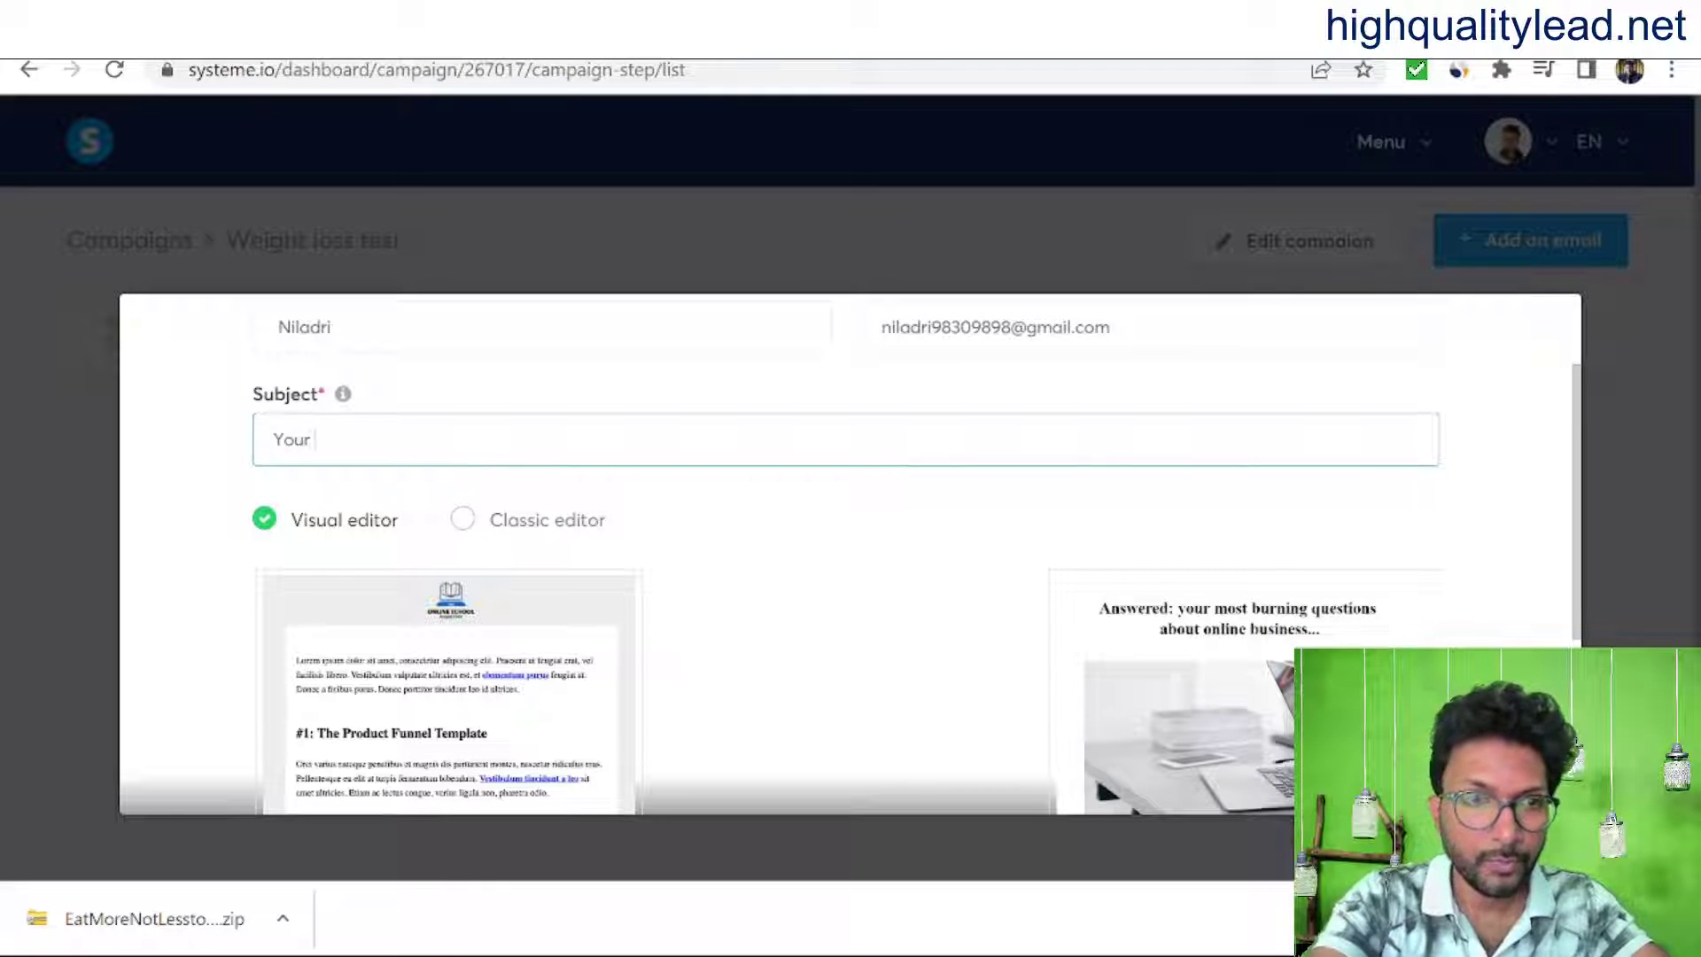
type(" E")
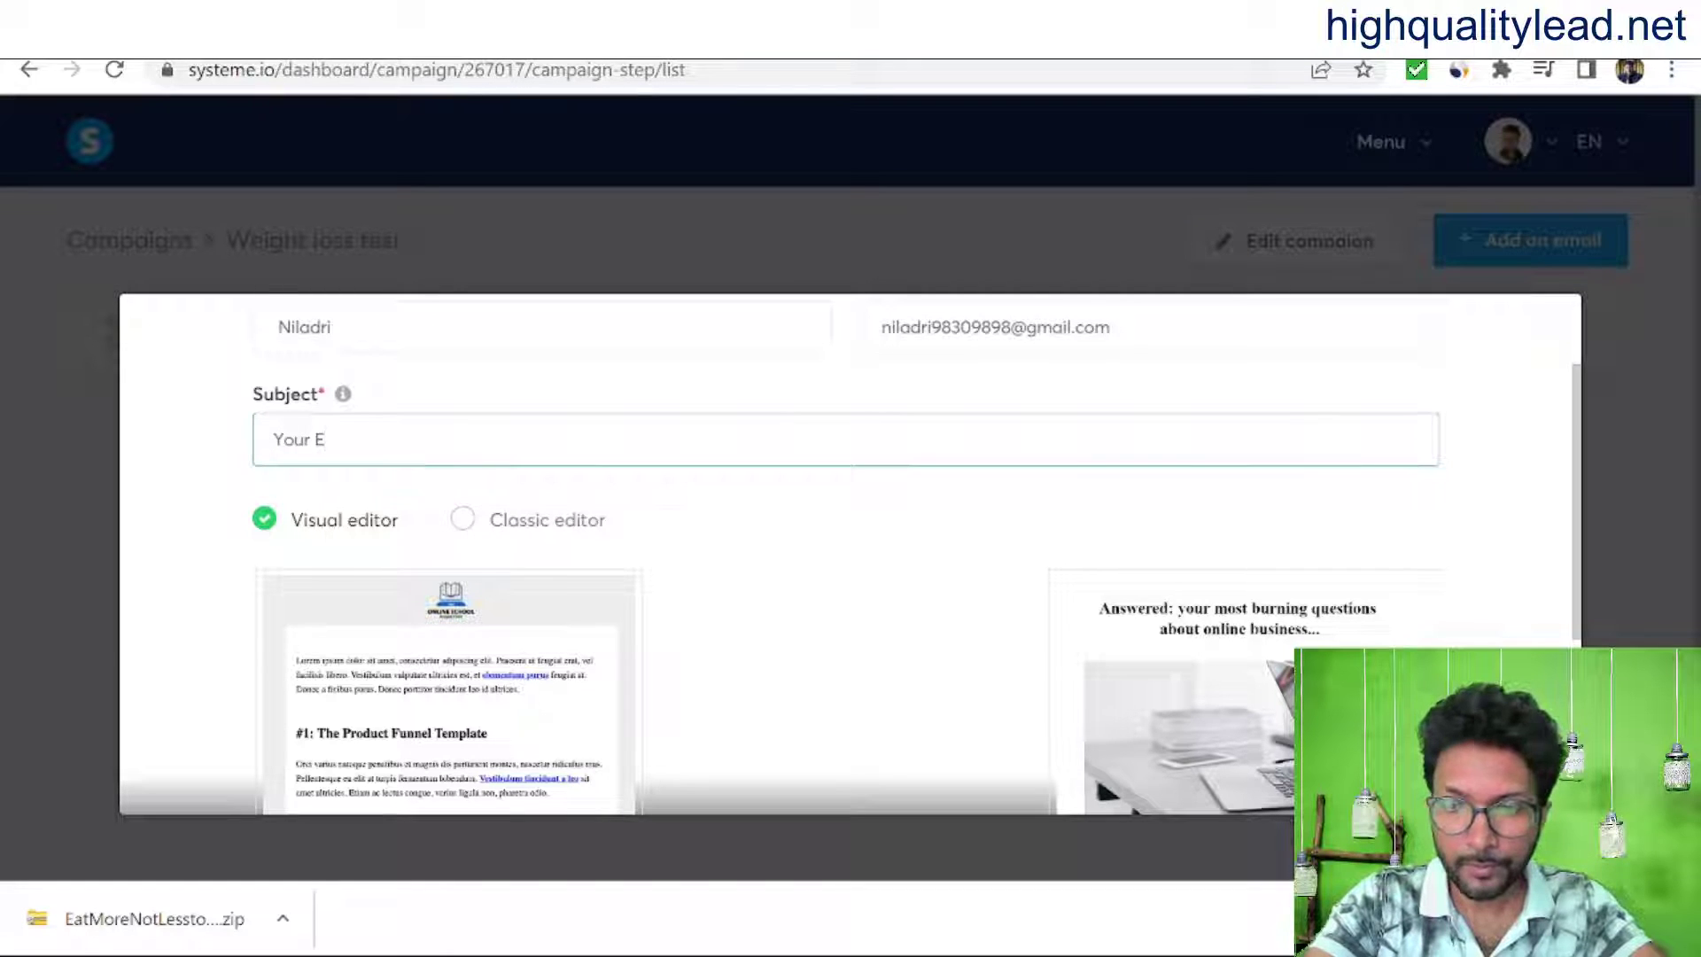
type("-boo")
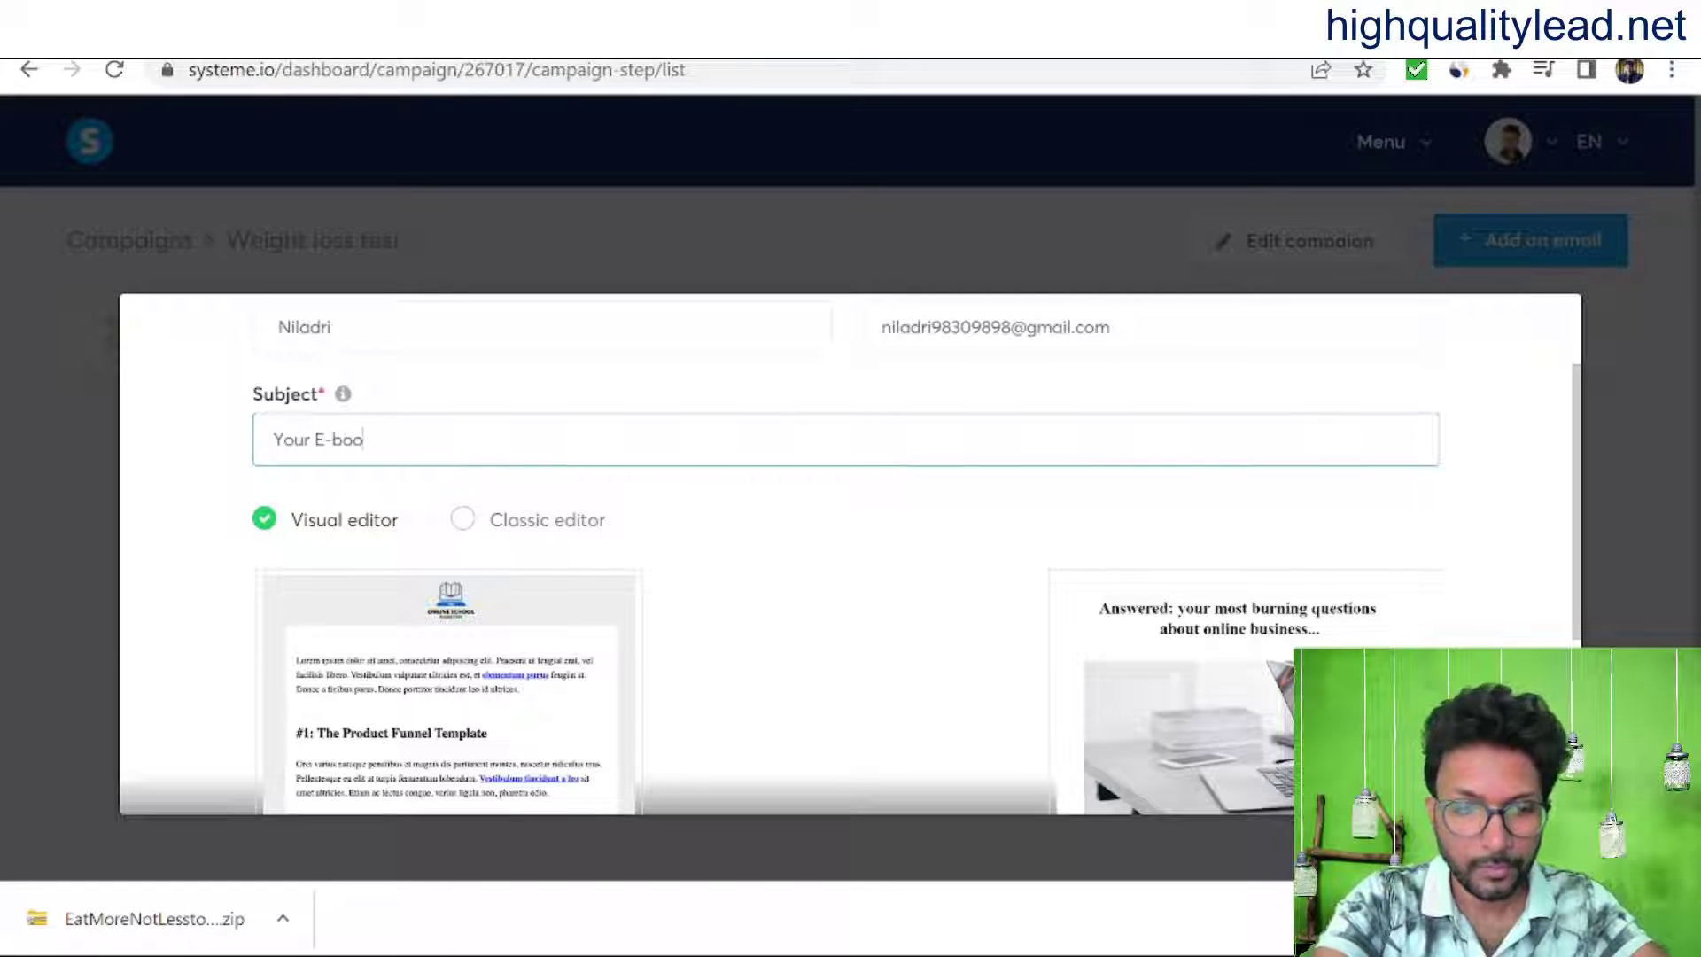
type("k is ")
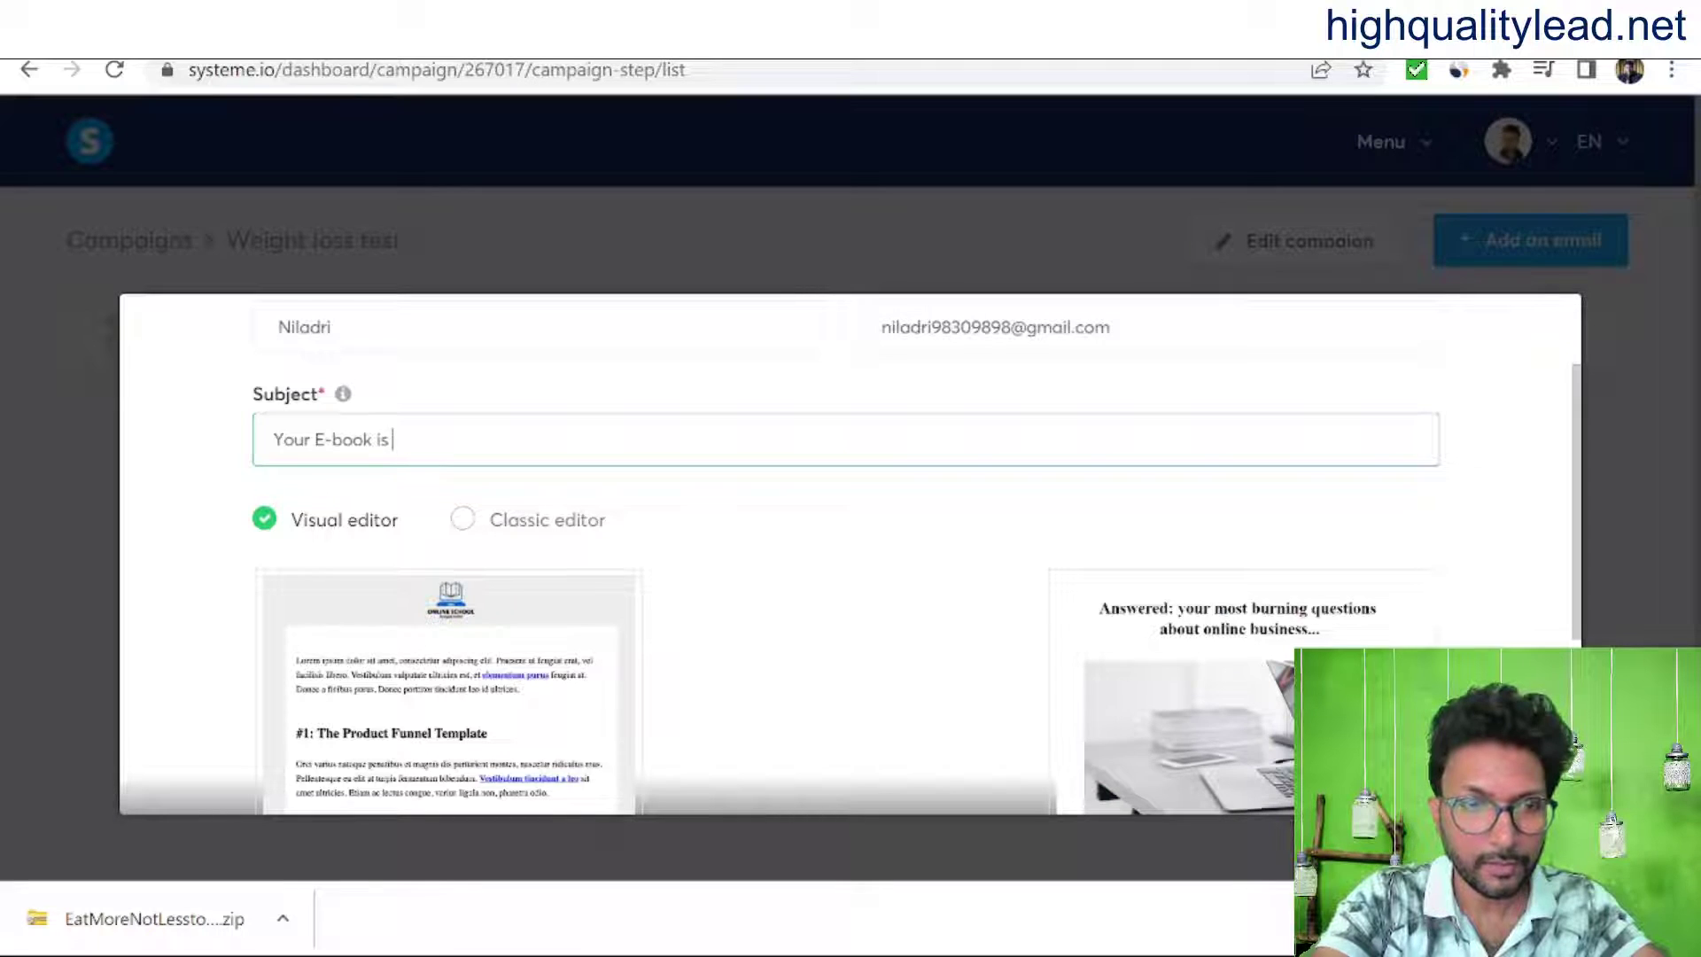
type("Here")
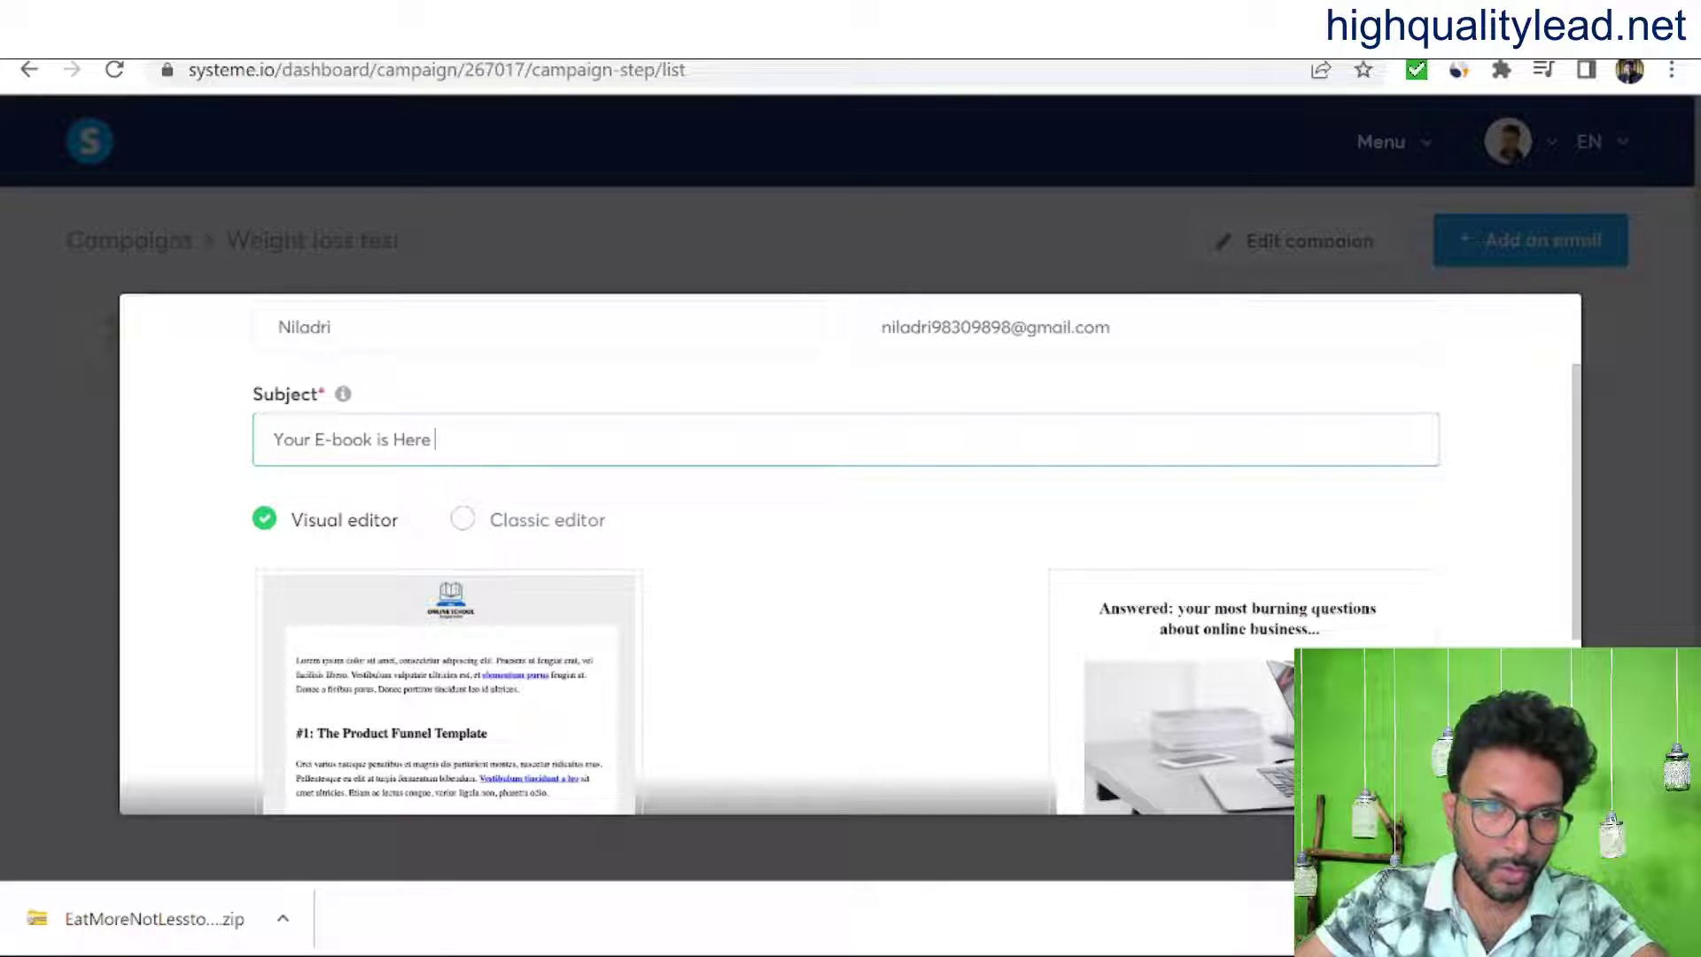
Step: Insert the quoted title "Eat more and Lose Weight" before "E-book" in the subject and end the subject with an exclamation mark
key("ctrl+Left")
key("ctrl+Left")
key("ctrl+Left")
key("ctrl+Left")
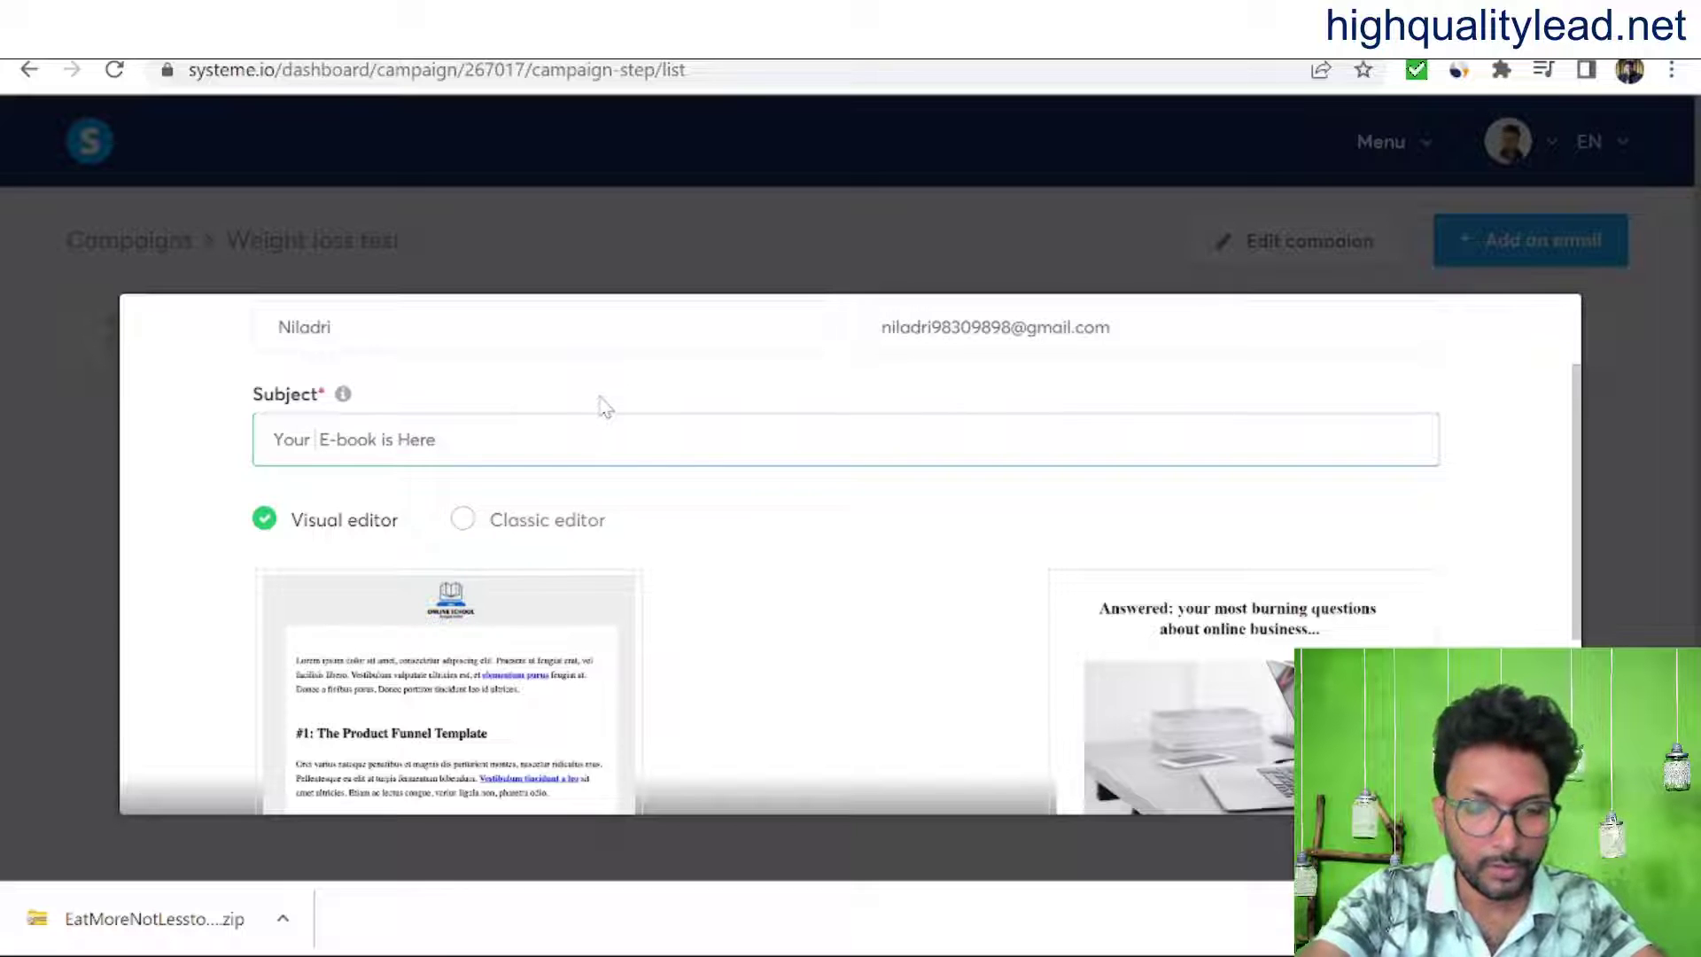
type("\"")
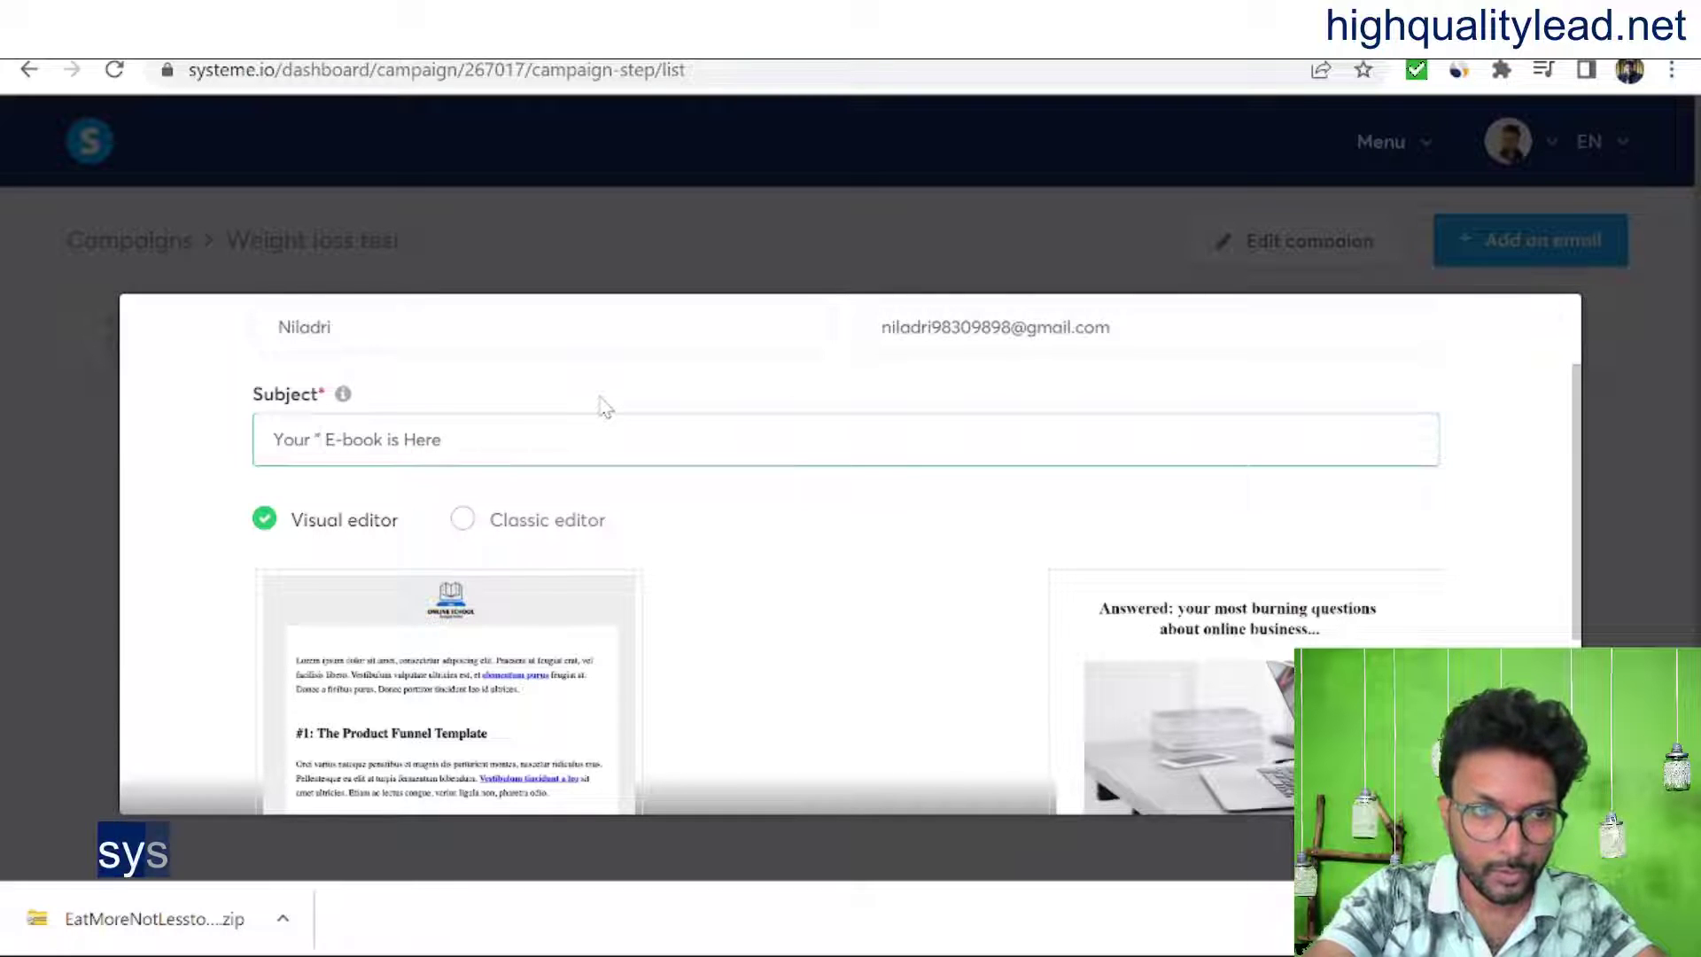
type("Eat")
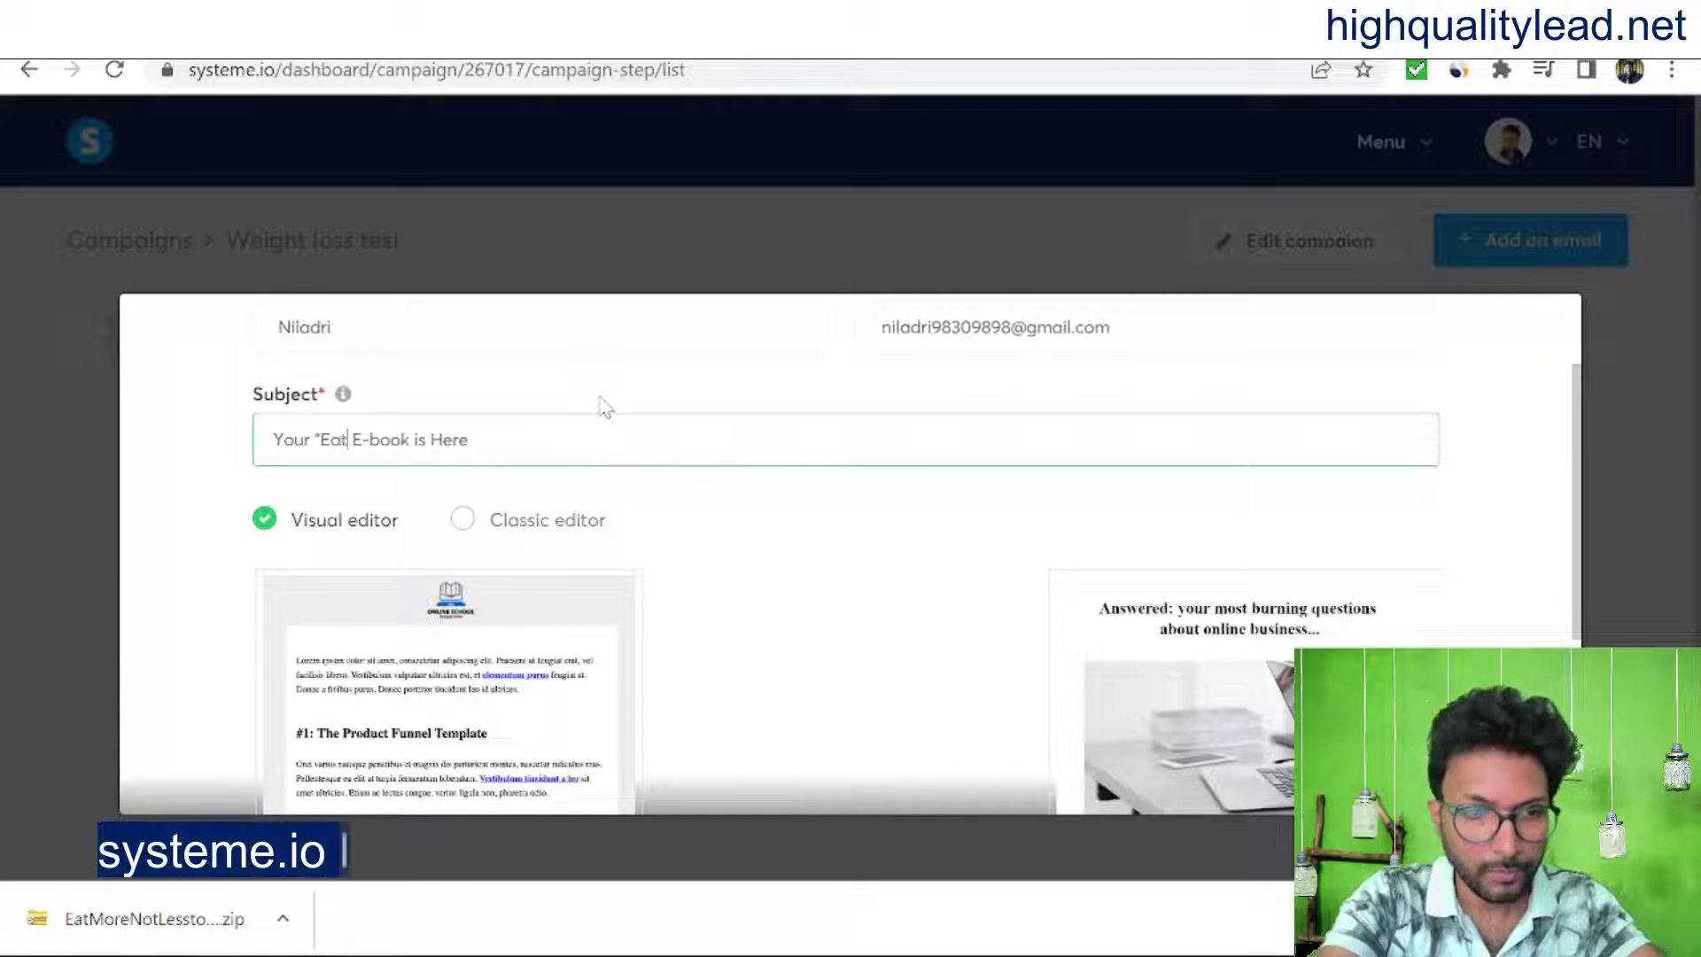
type(" more")
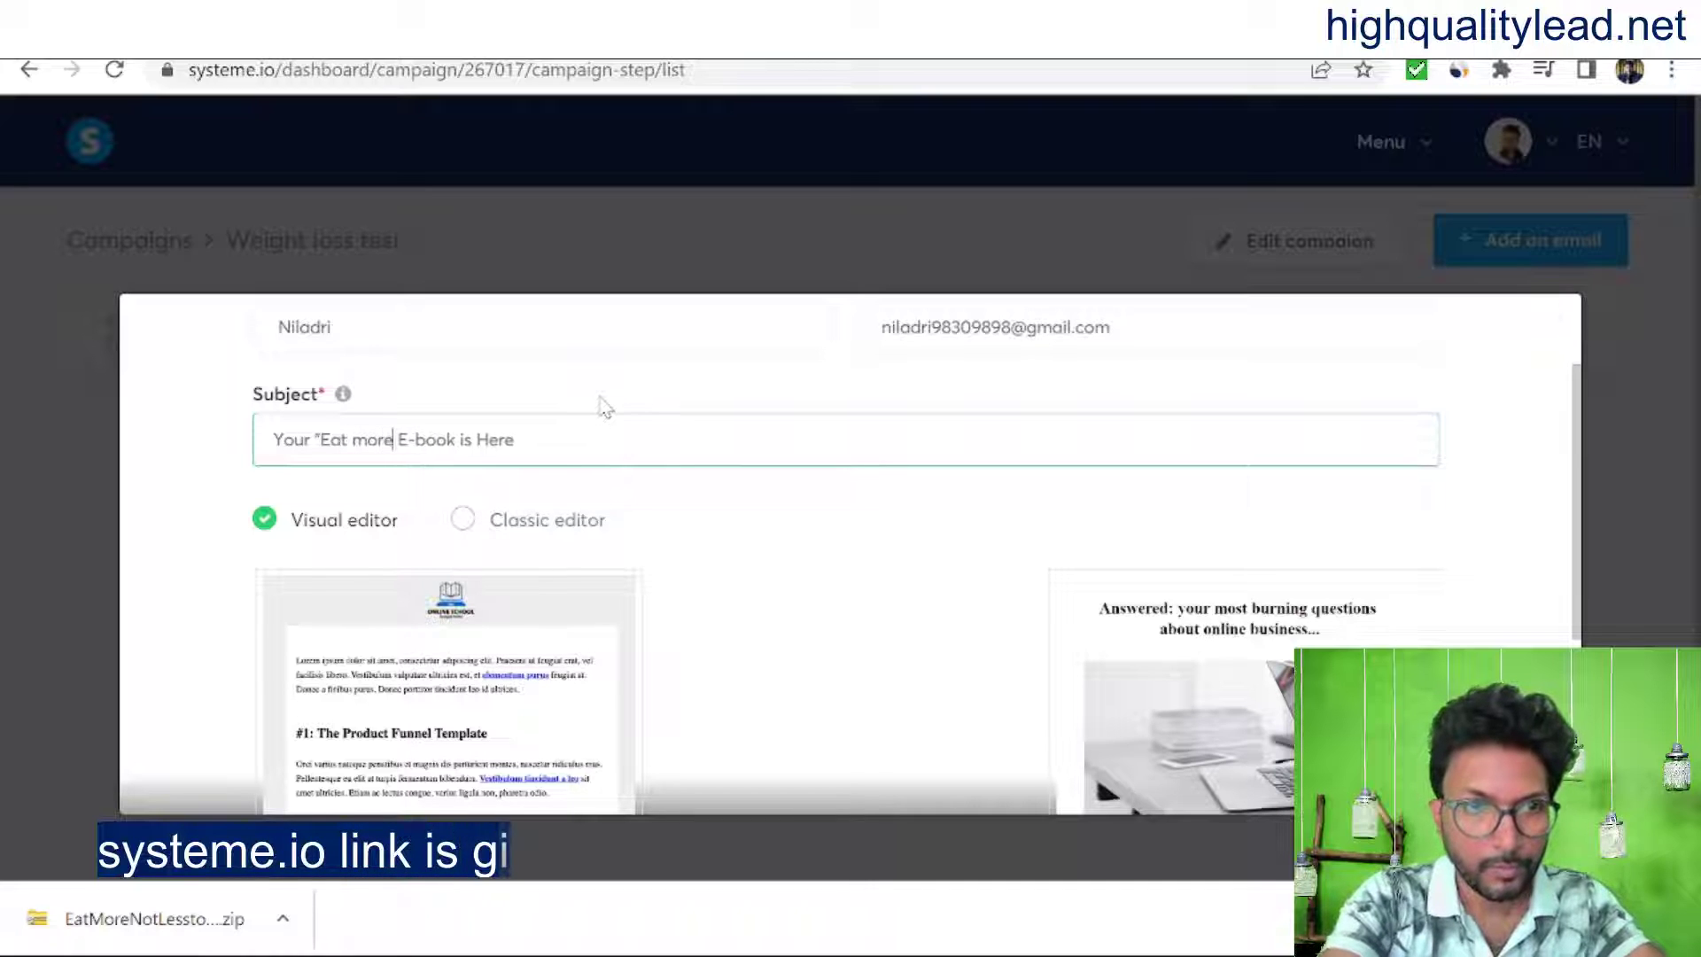
type(" and Lo")
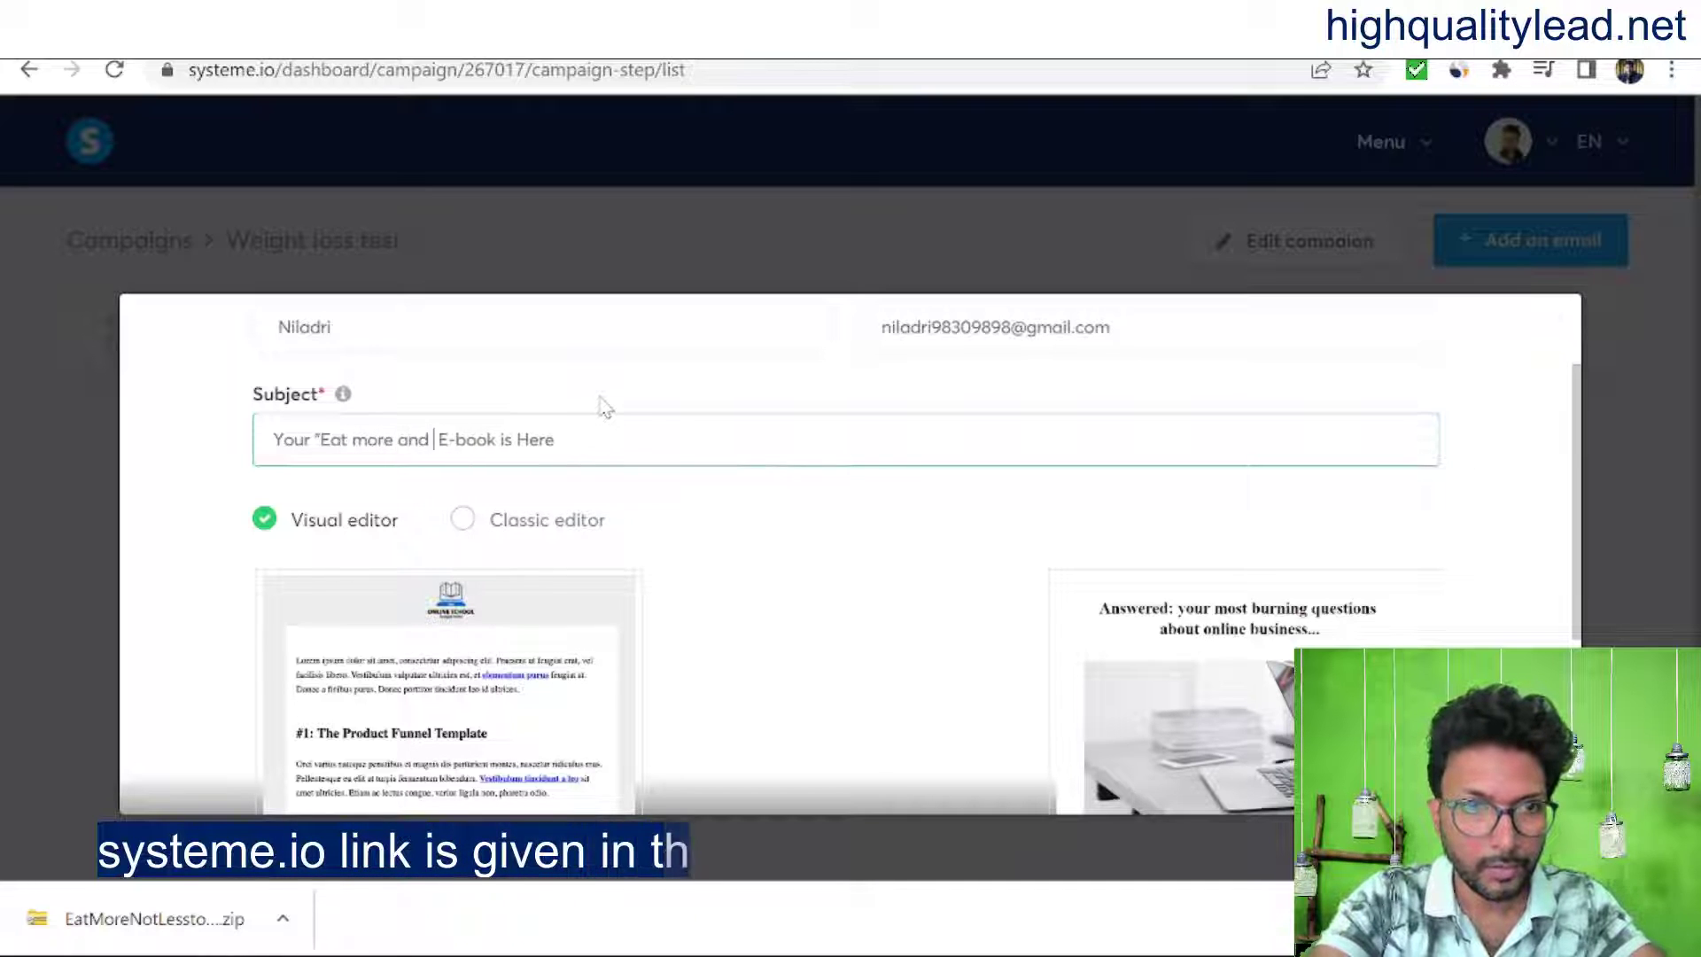
type("se We")
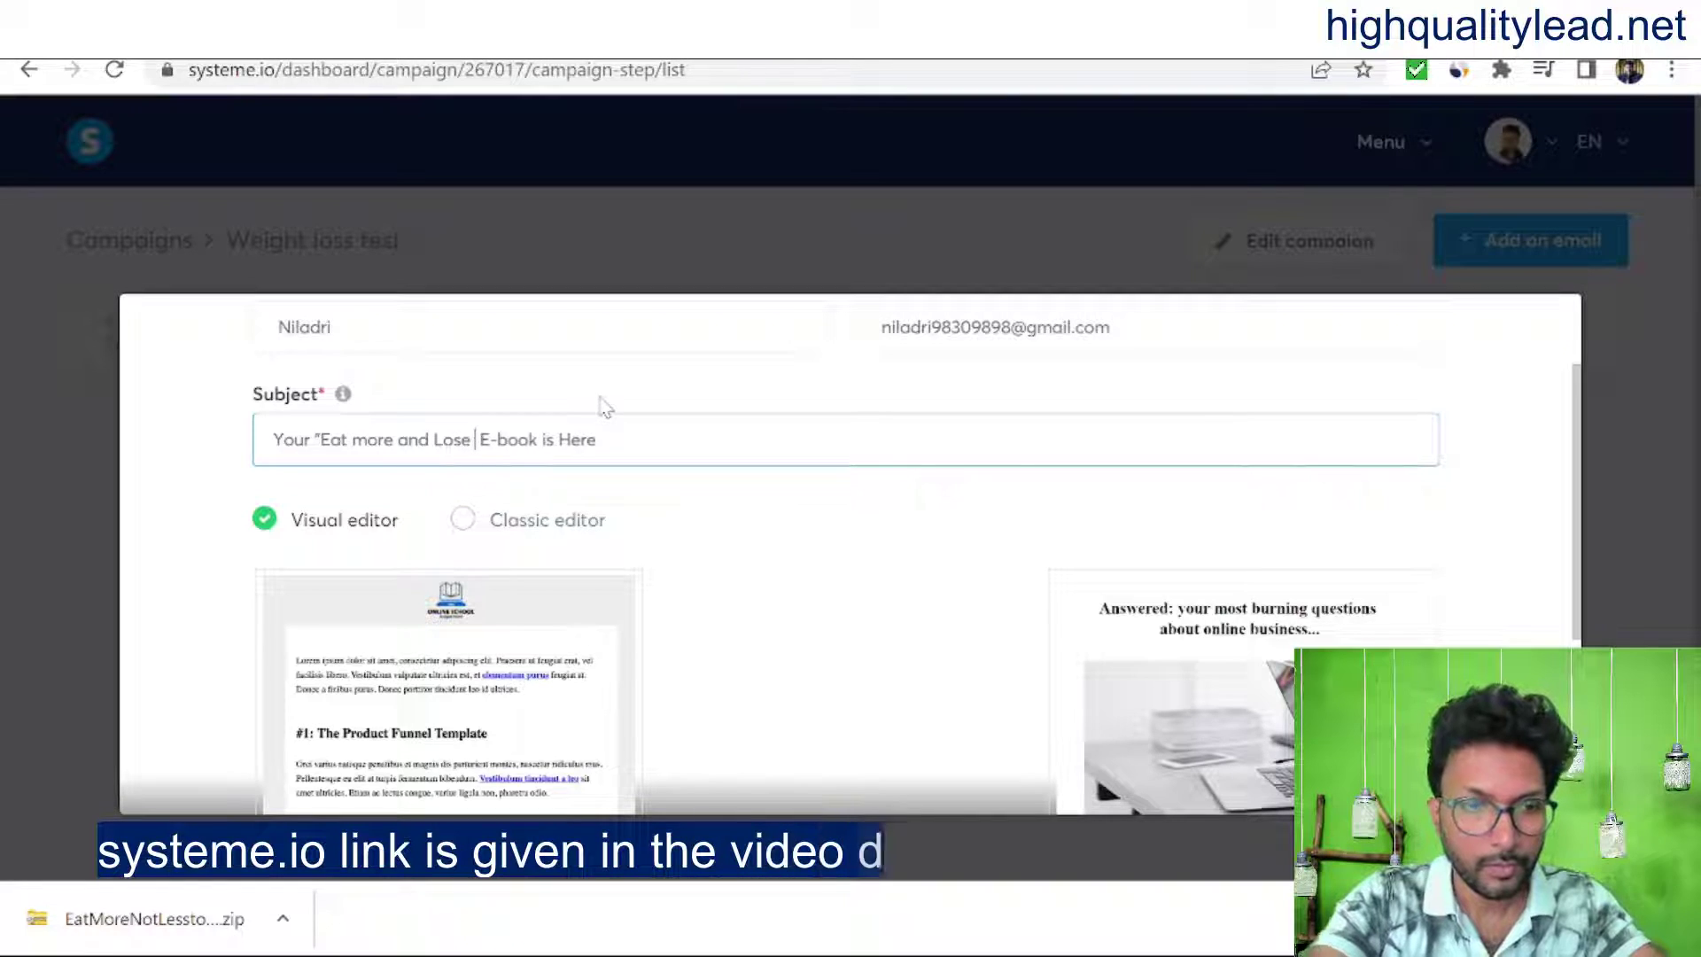
type("ight ")
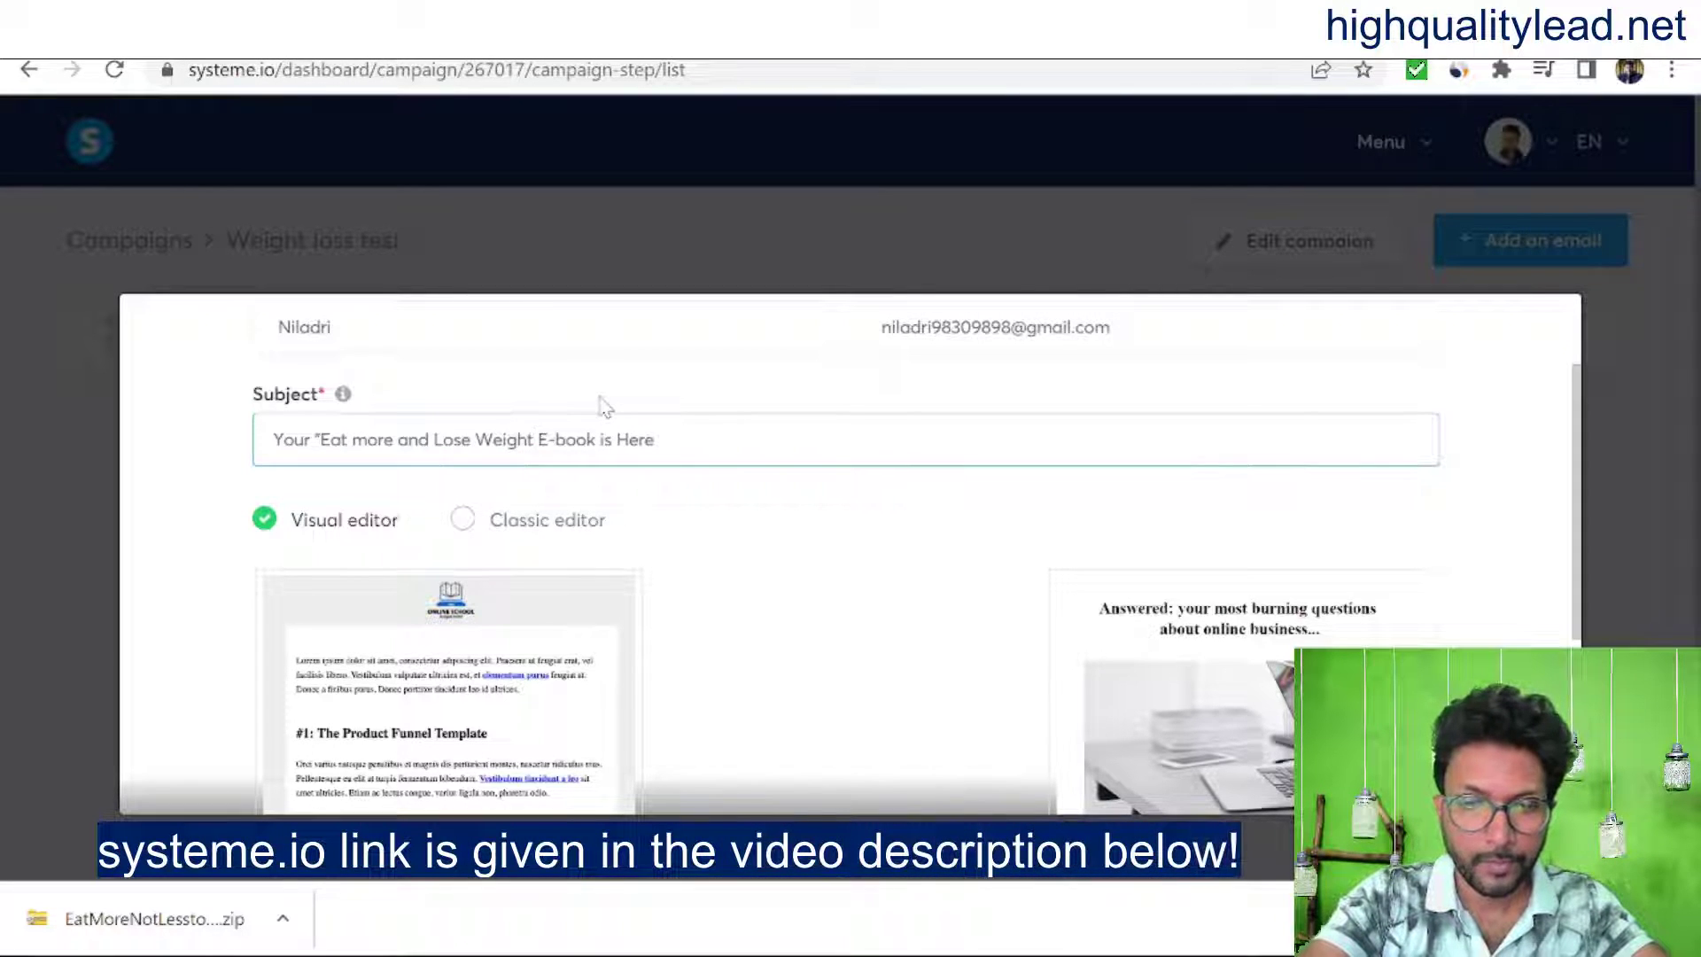
type("\"")
key("End")
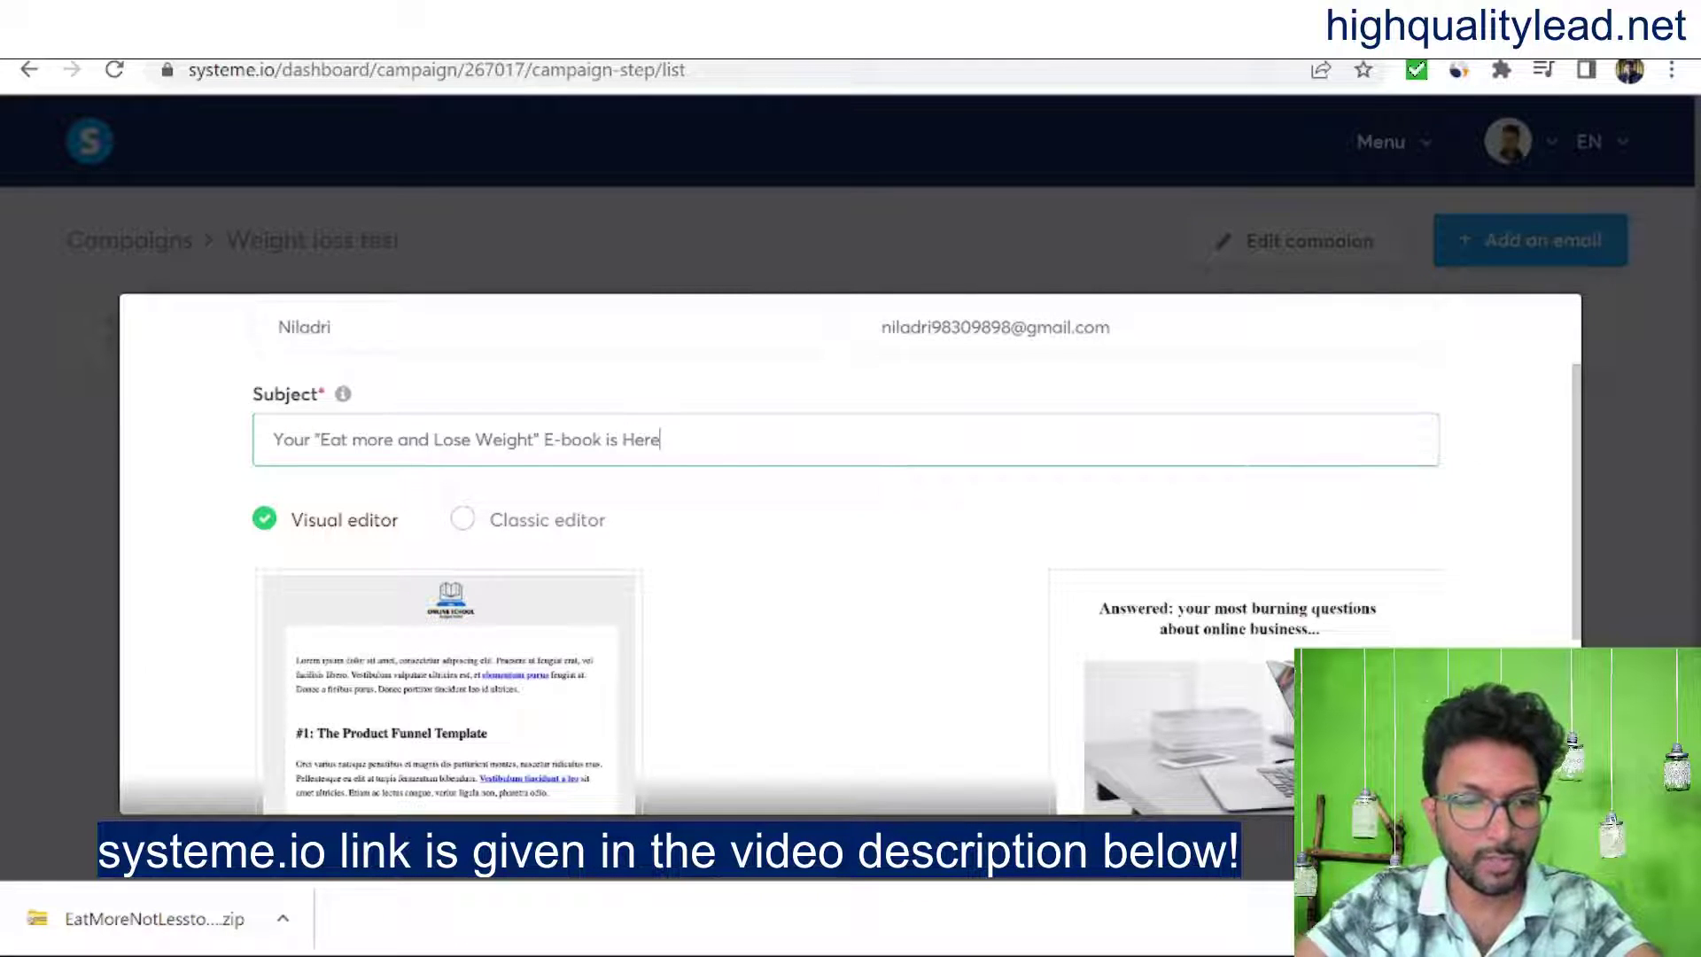
type("!")
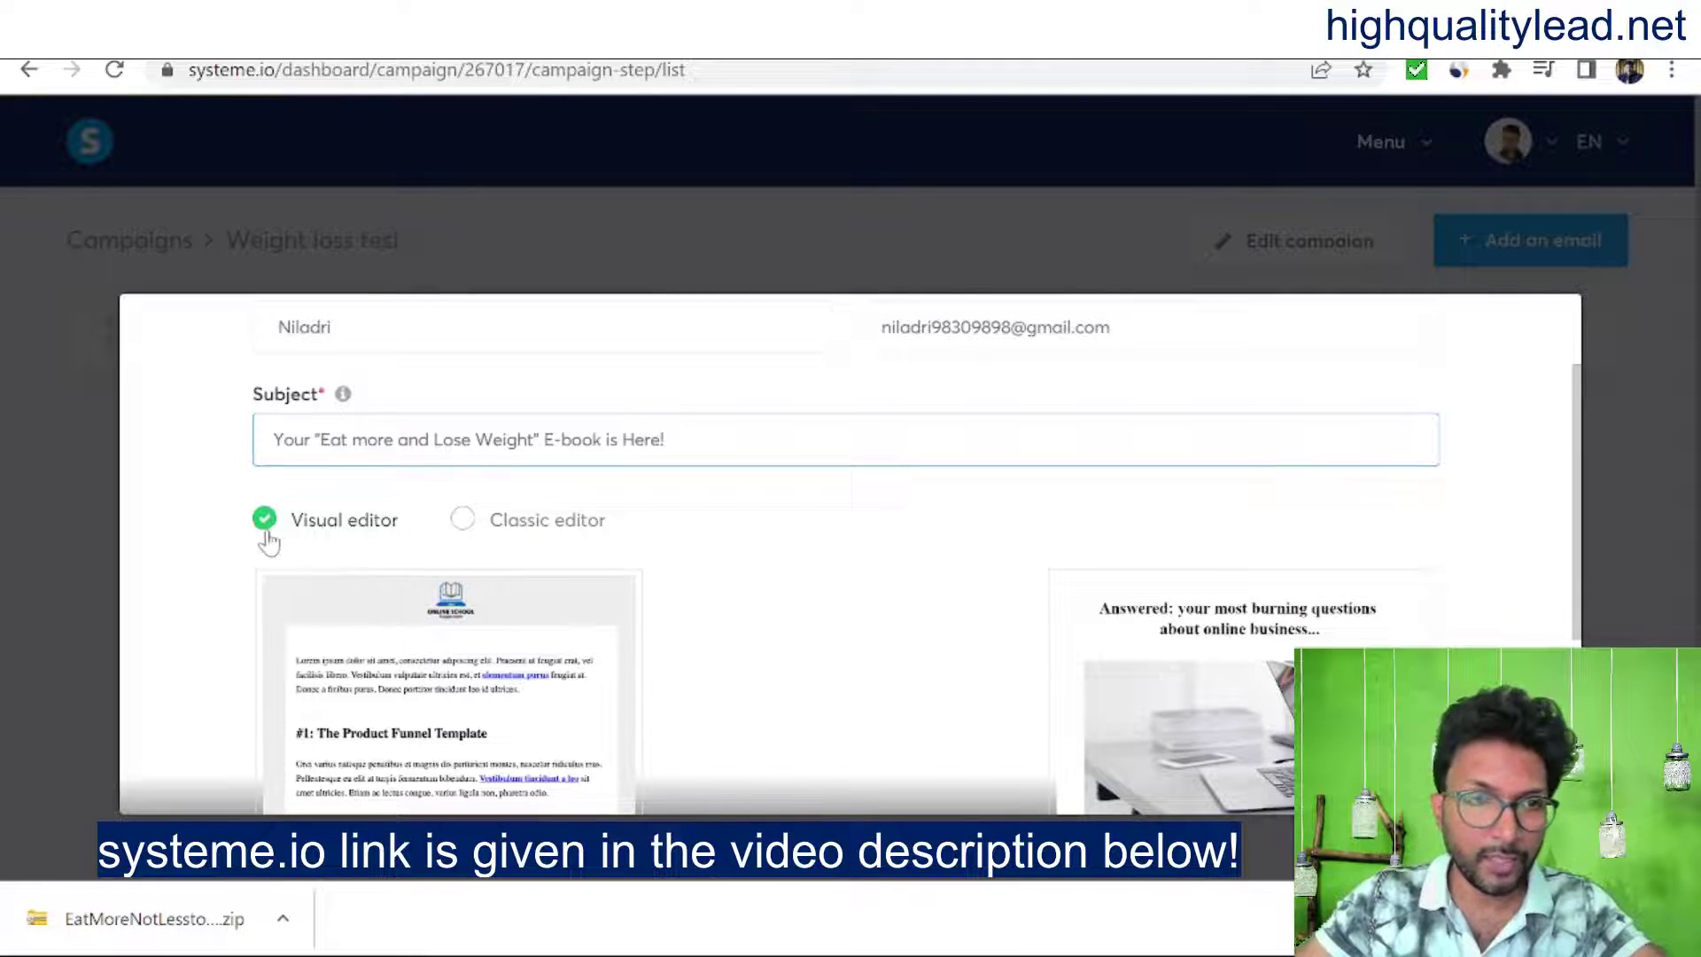
Step: Choose the Classic editor for the email and create it
left_click(474, 523)
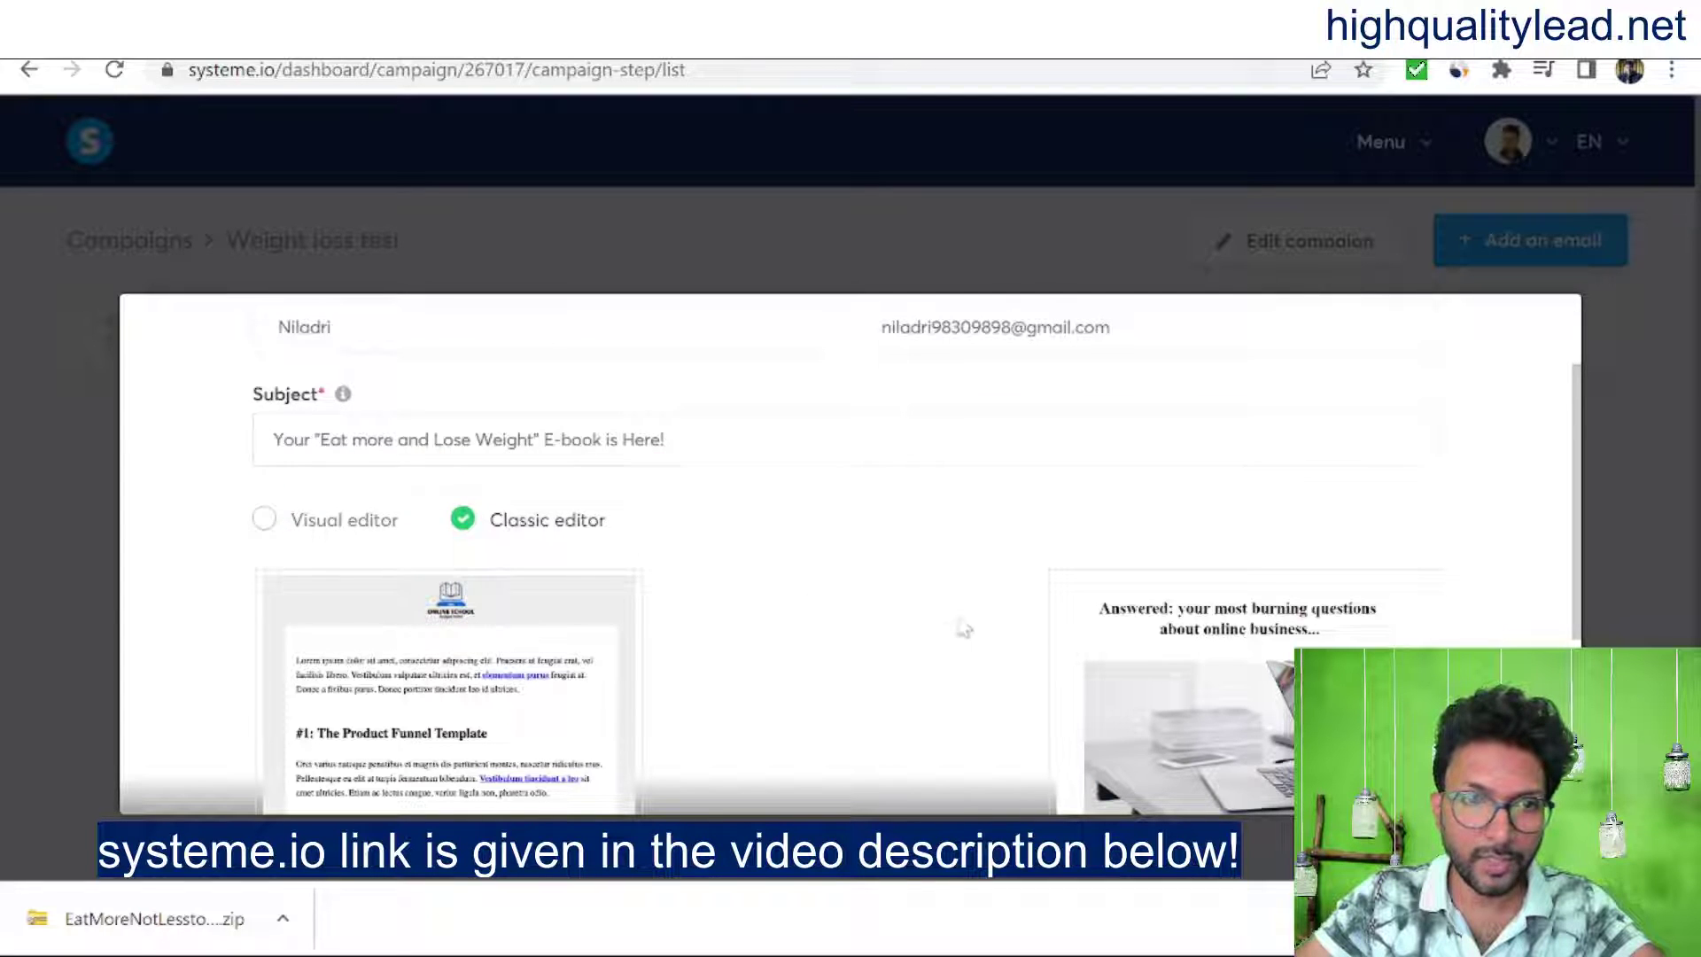
scroll(904, 615, "down", 4)
left_click(844, 738)
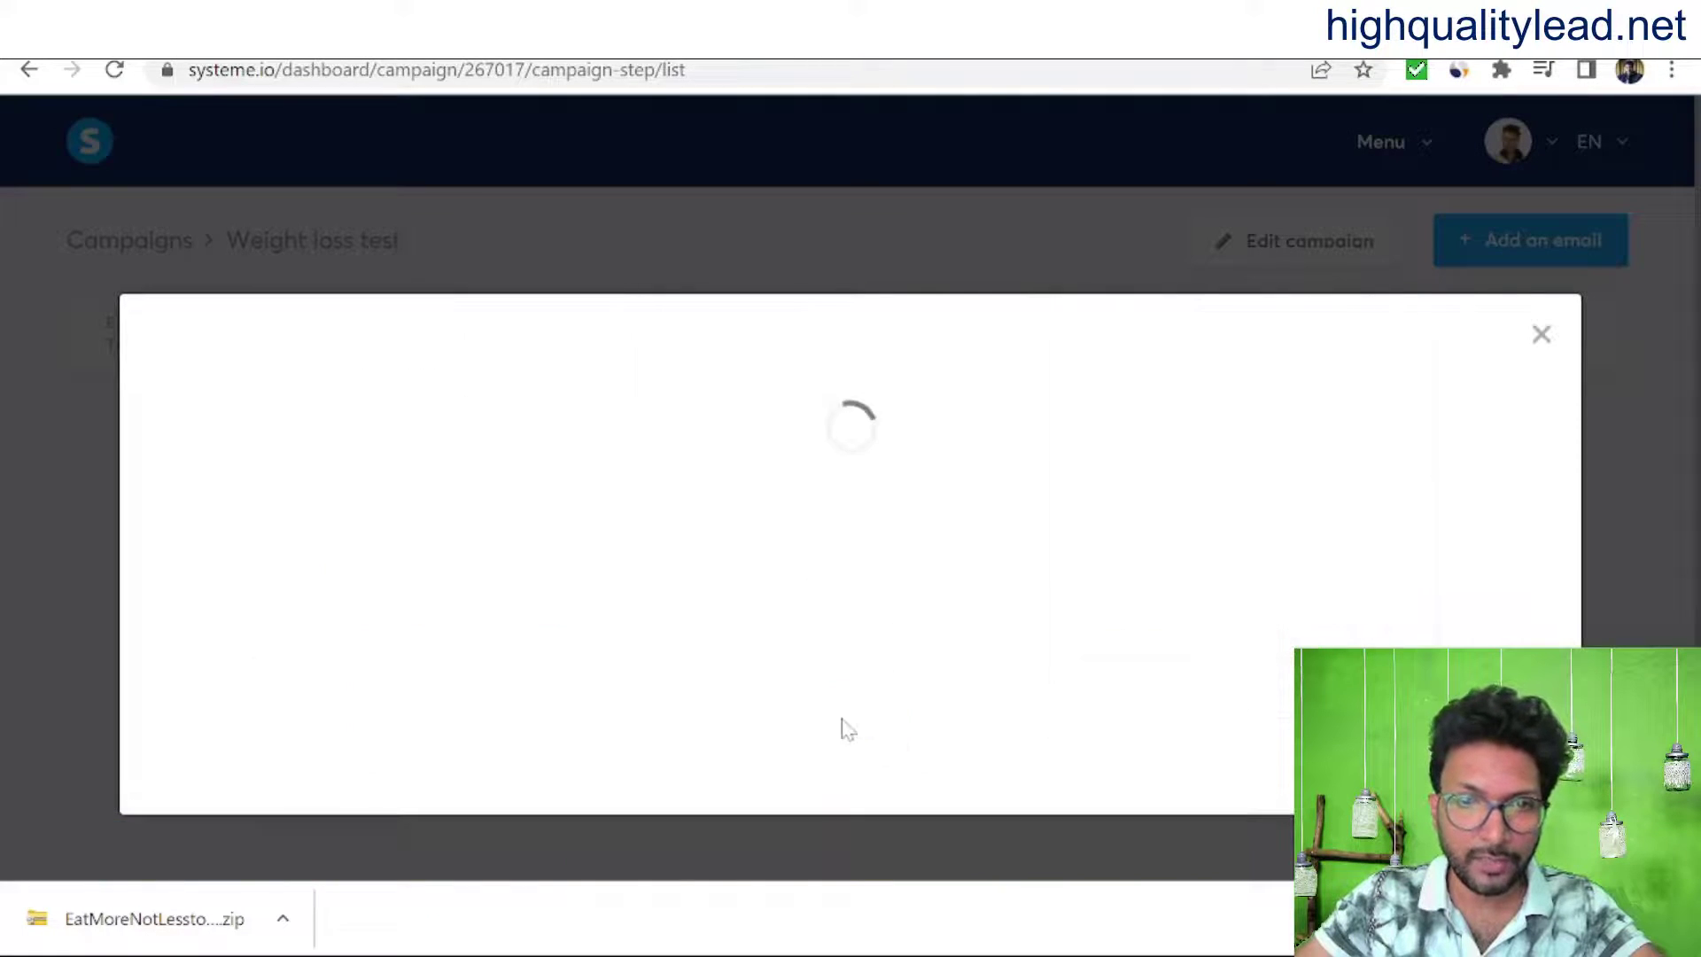
Step: Start the email body with the greeting "Hi {first_name}," using the first-name substitute copied from the available substitutes
scroll(577, 497, "up", 3)
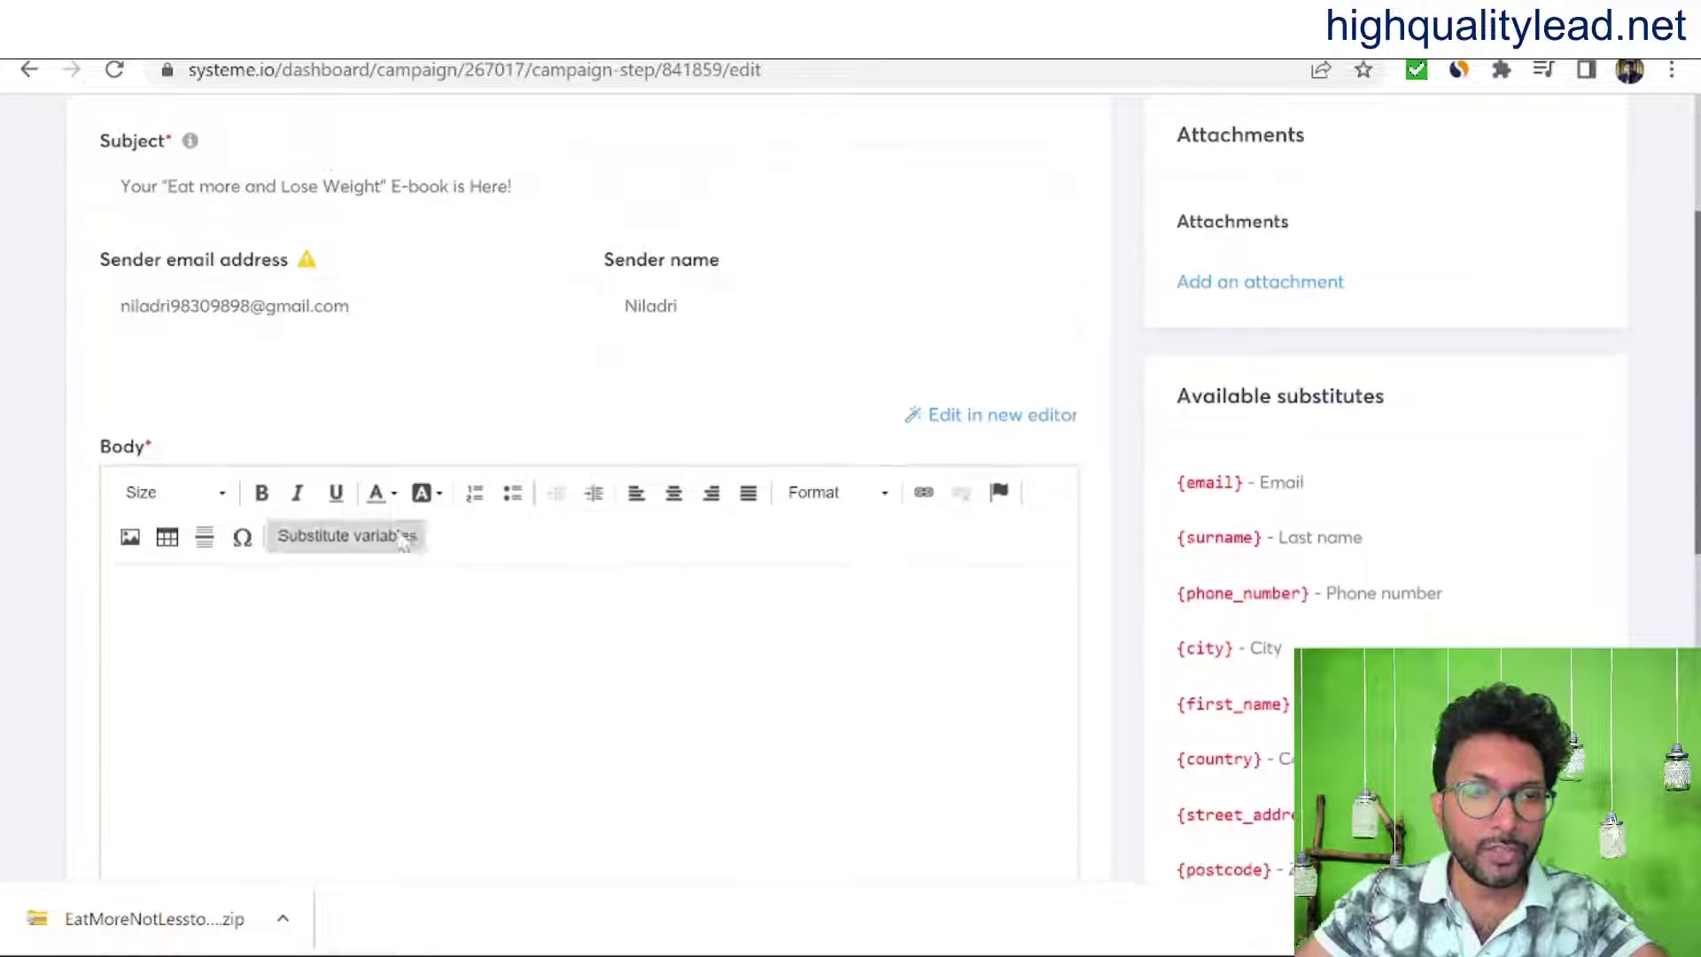
scroll(883, 485, "down", 2)
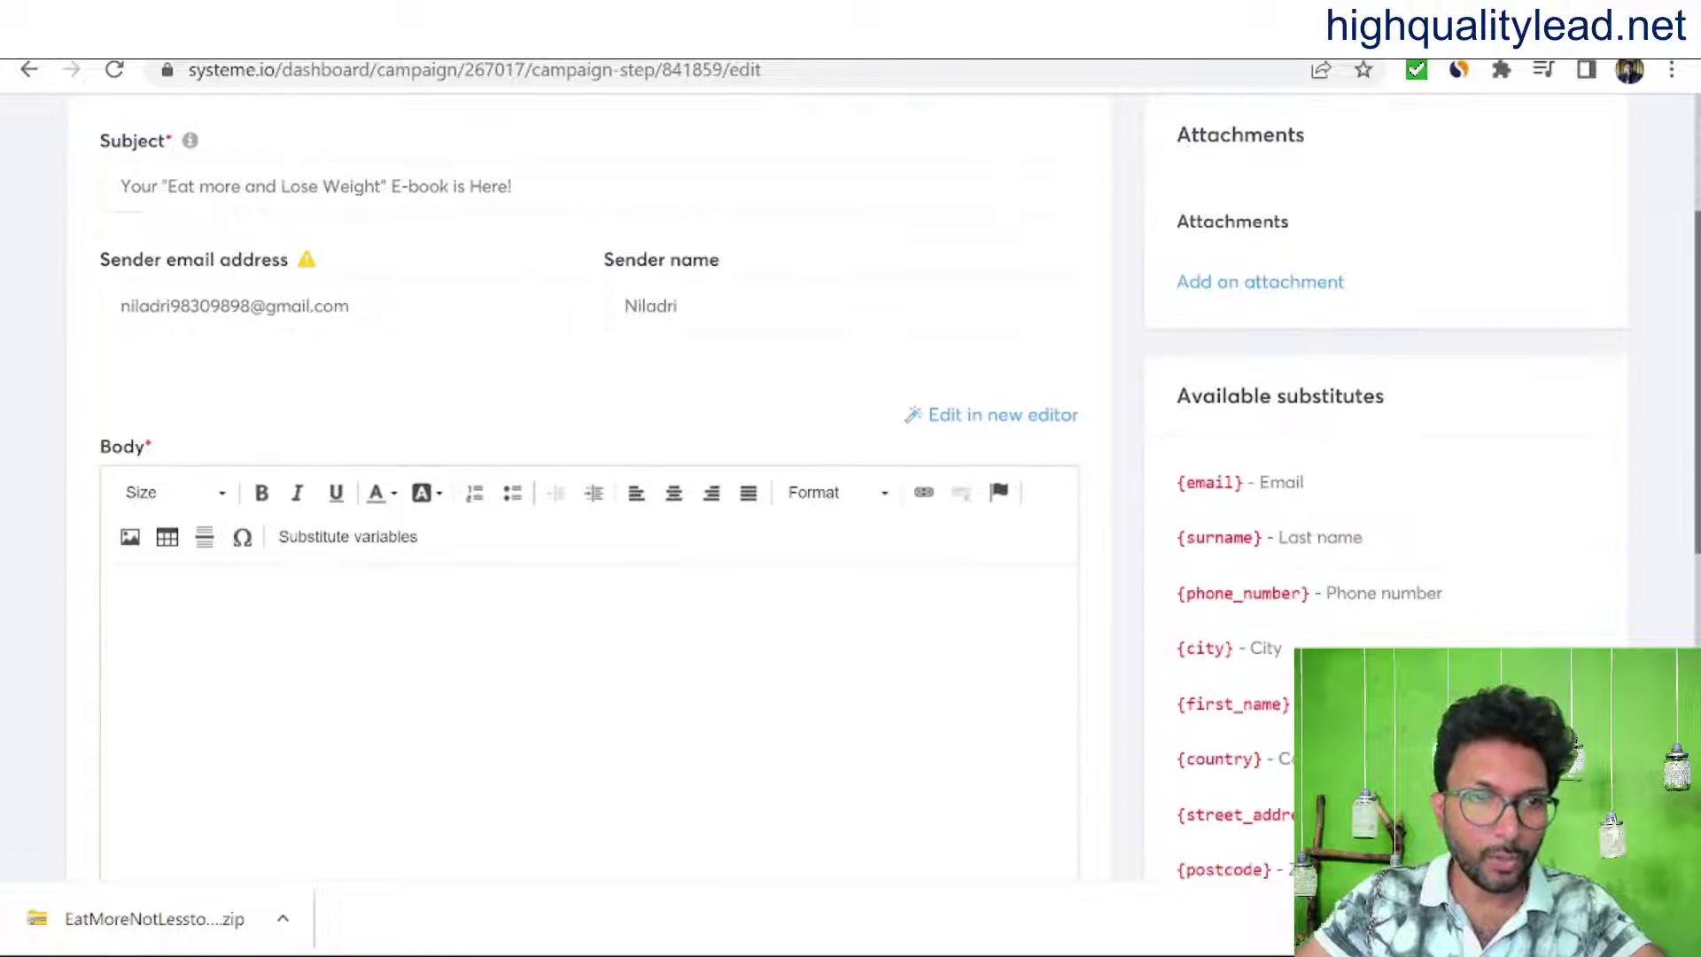
left_click(112, 598)
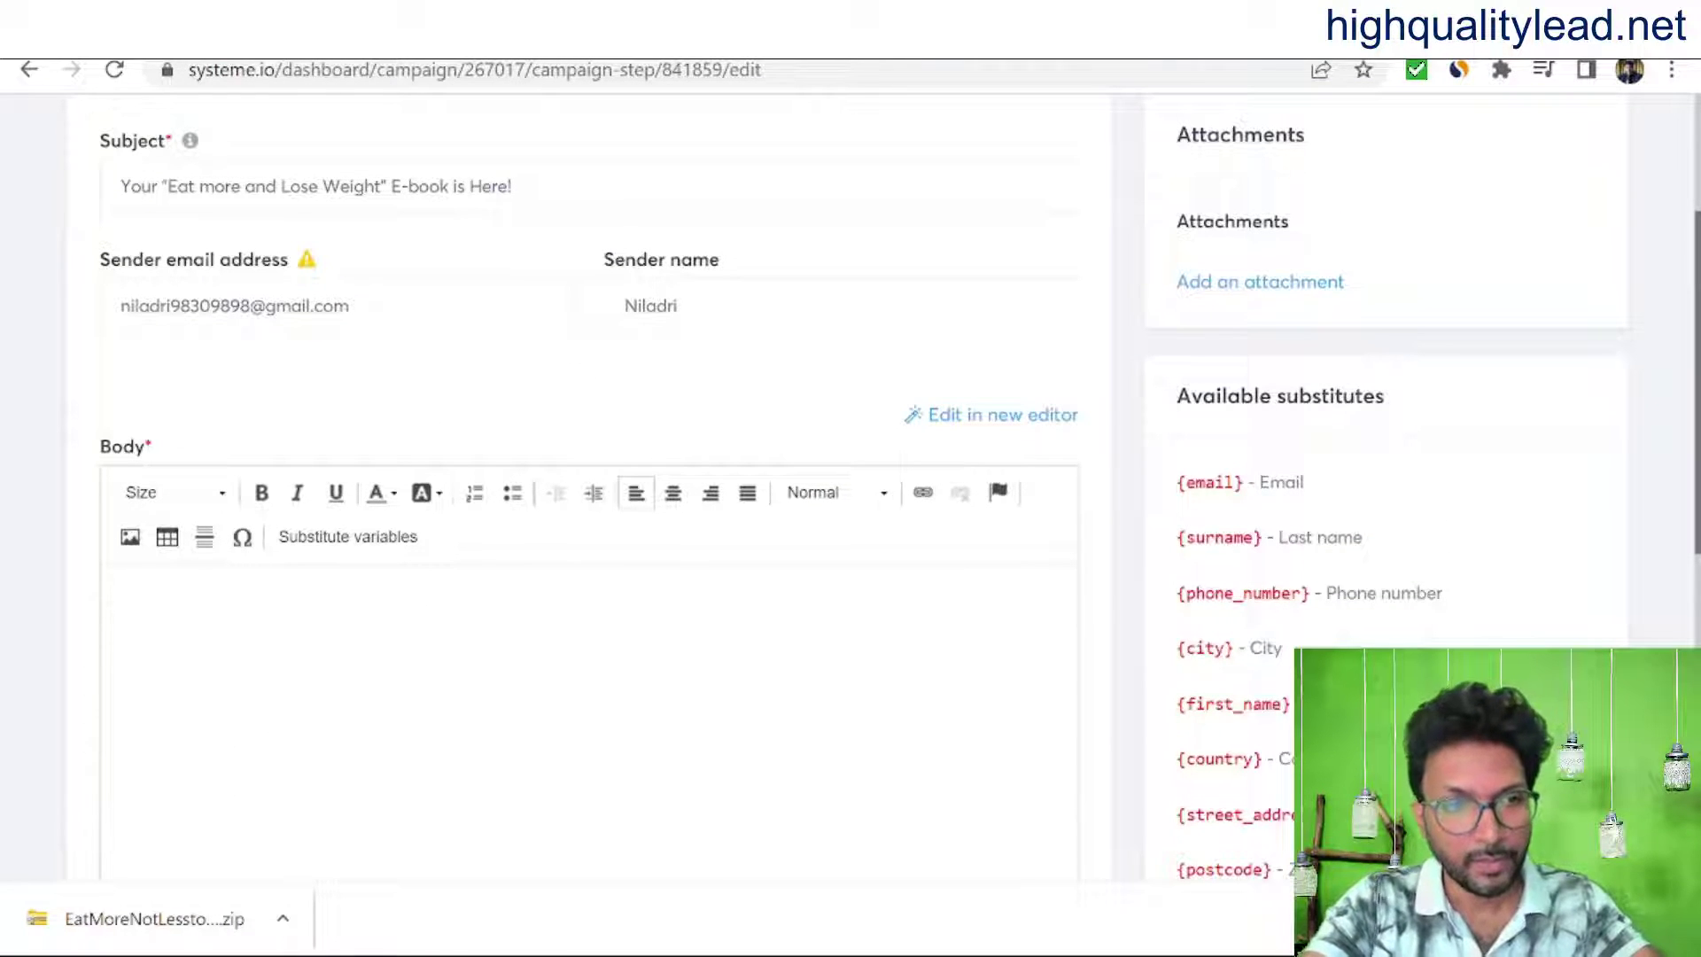
type("Ho")
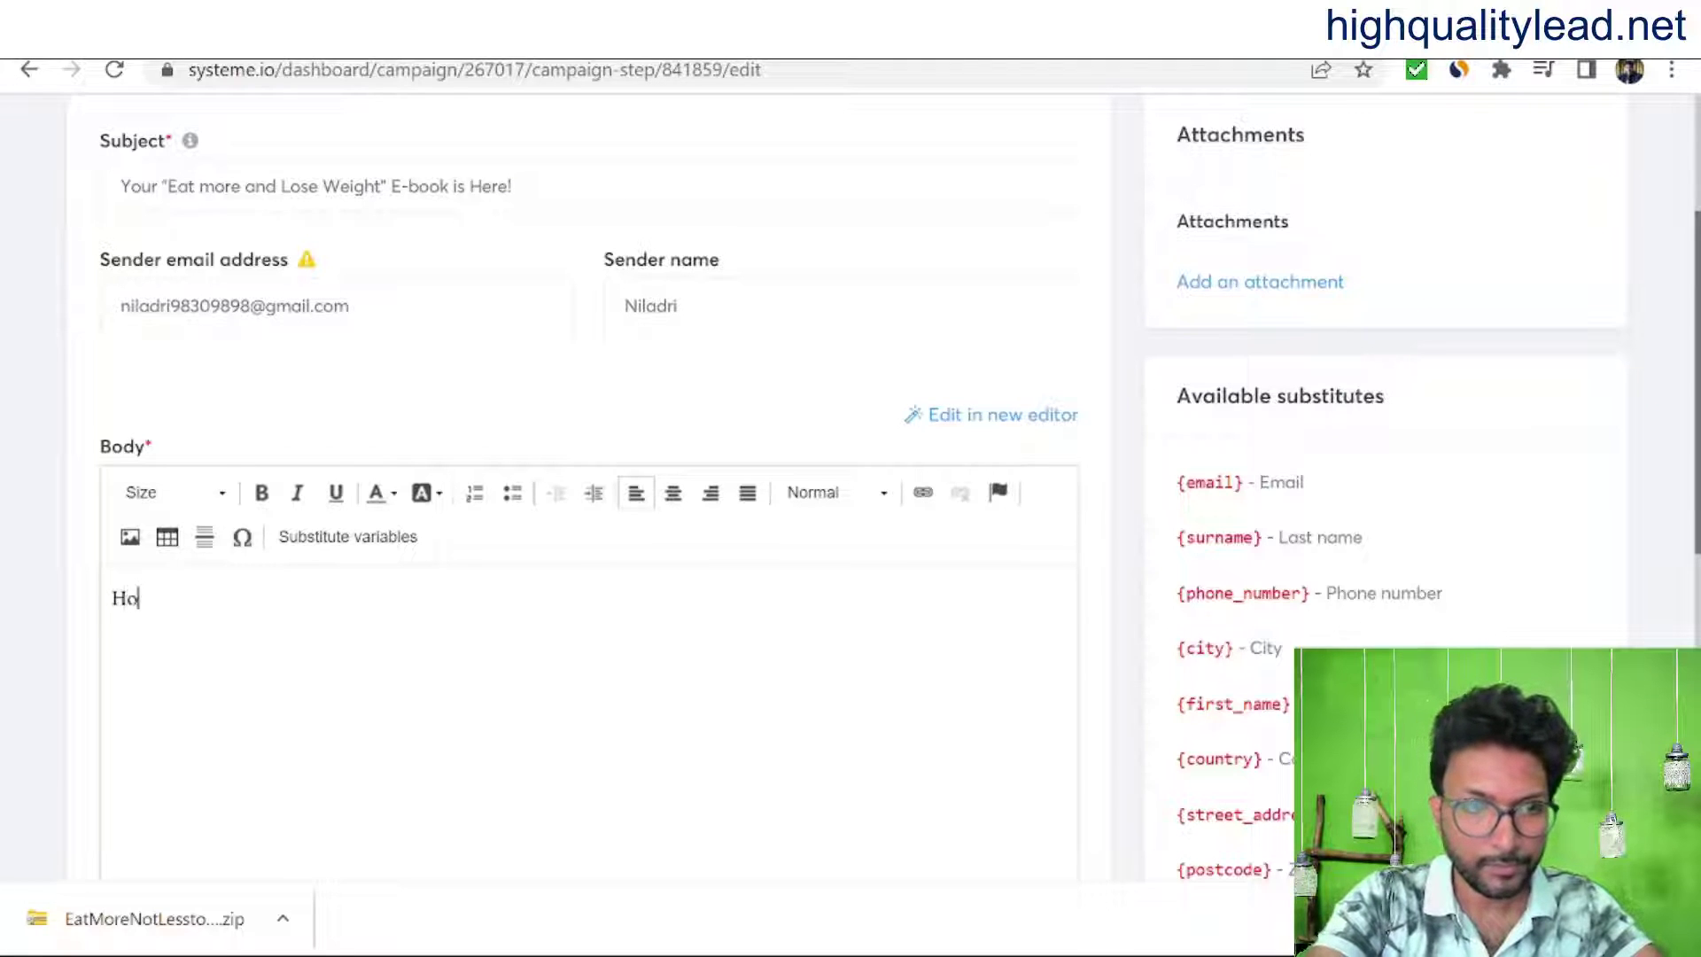
key("BackSpace")
type("i")
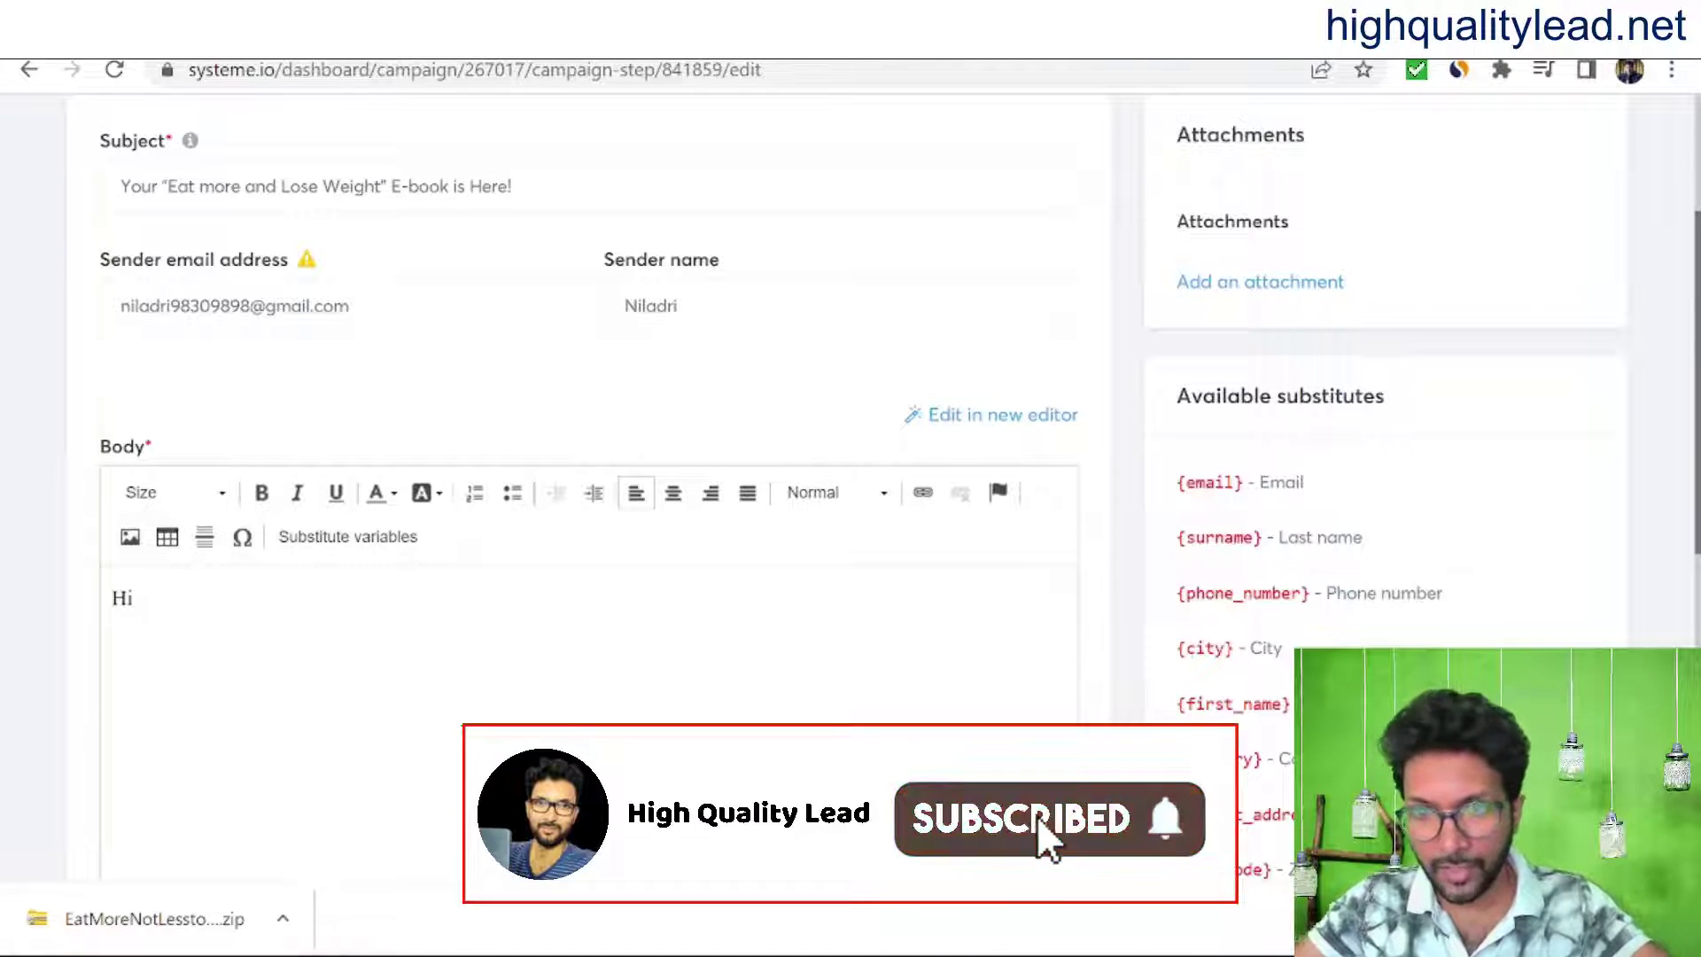
left_click_drag(1176, 704, 1291, 703)
key("ctrl+c")
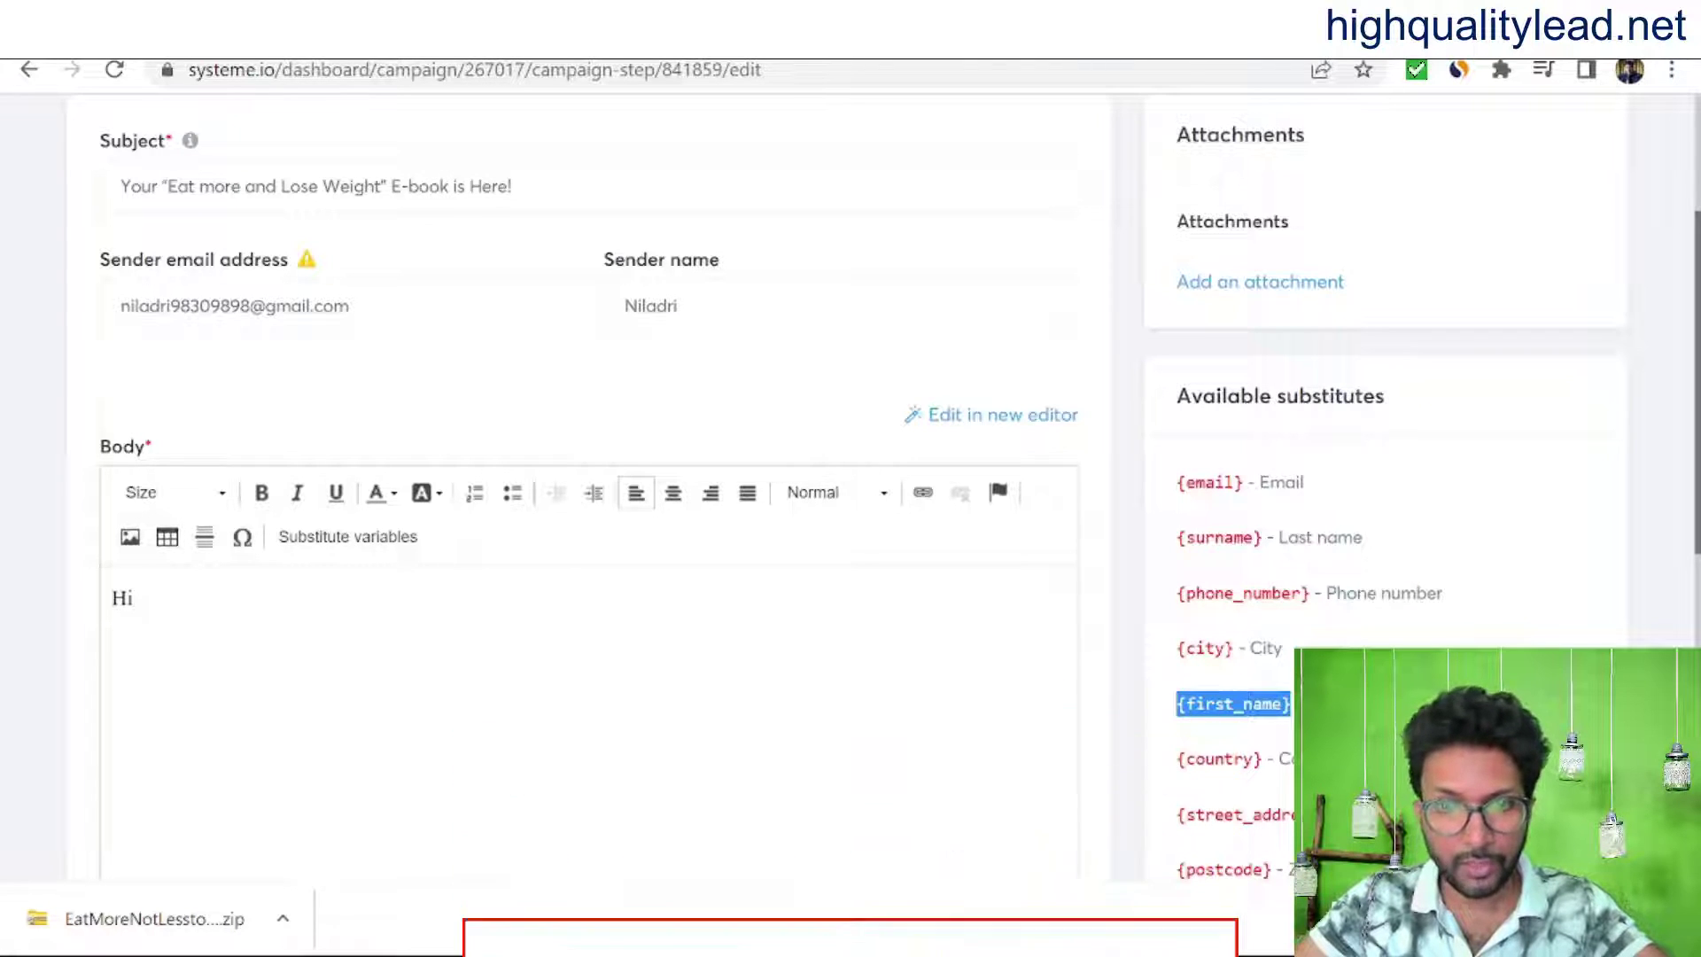
left_click(138, 598)
key("ctrl+v")
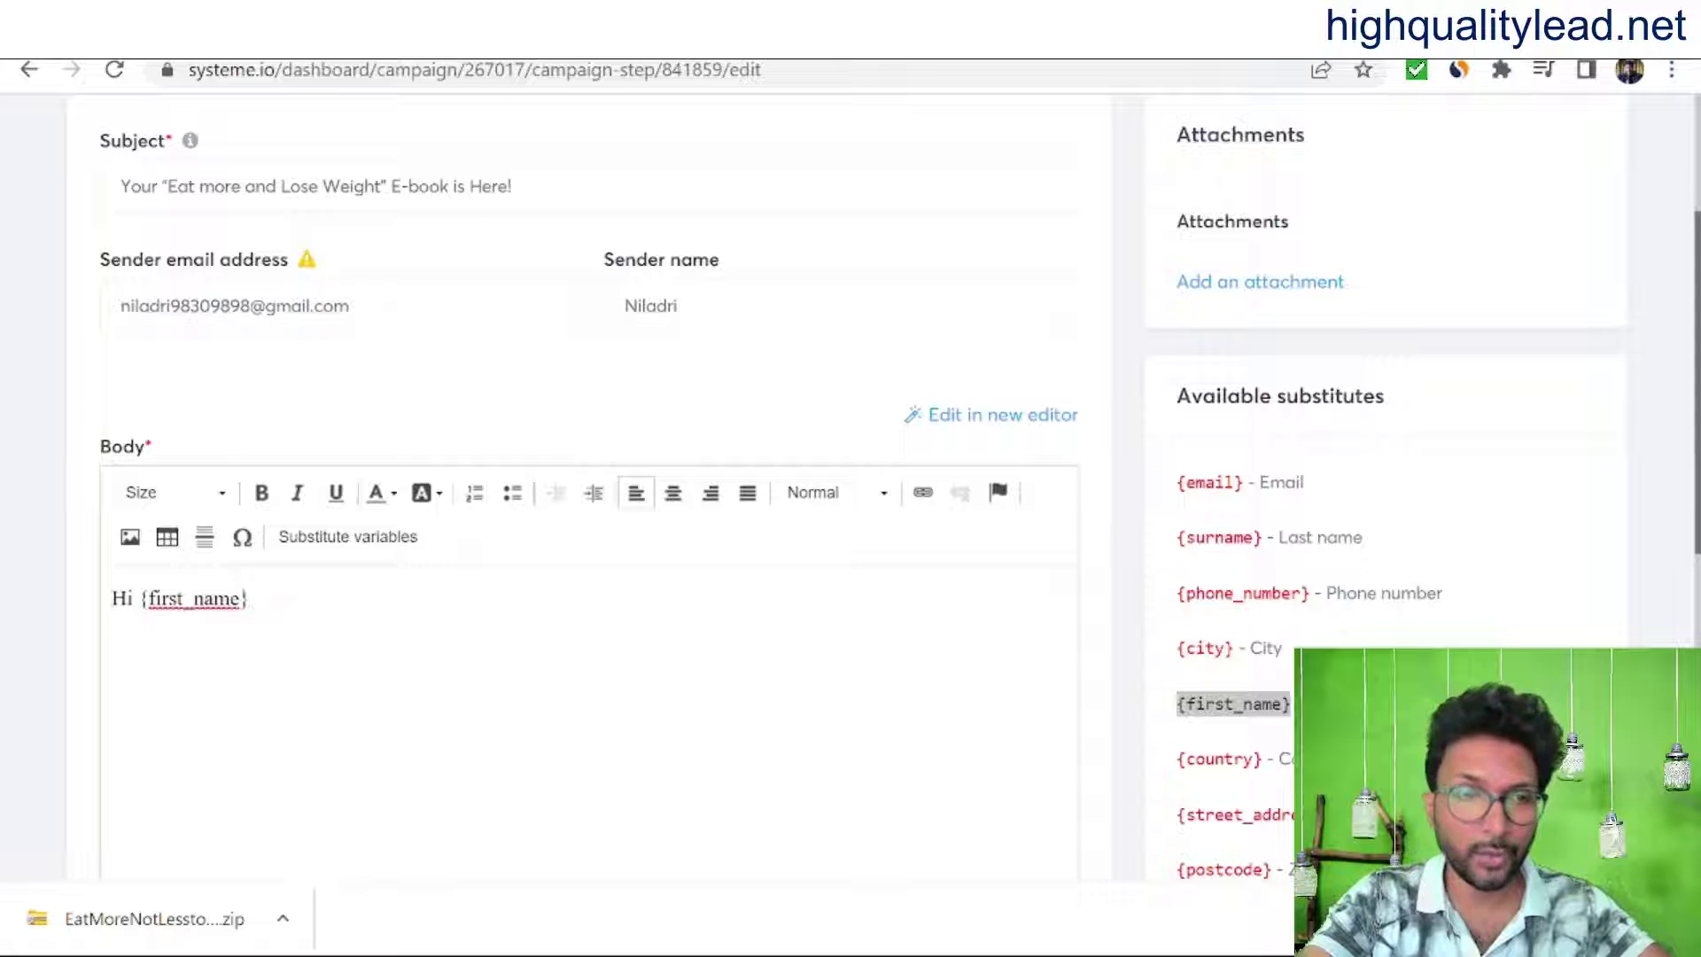
type(",")
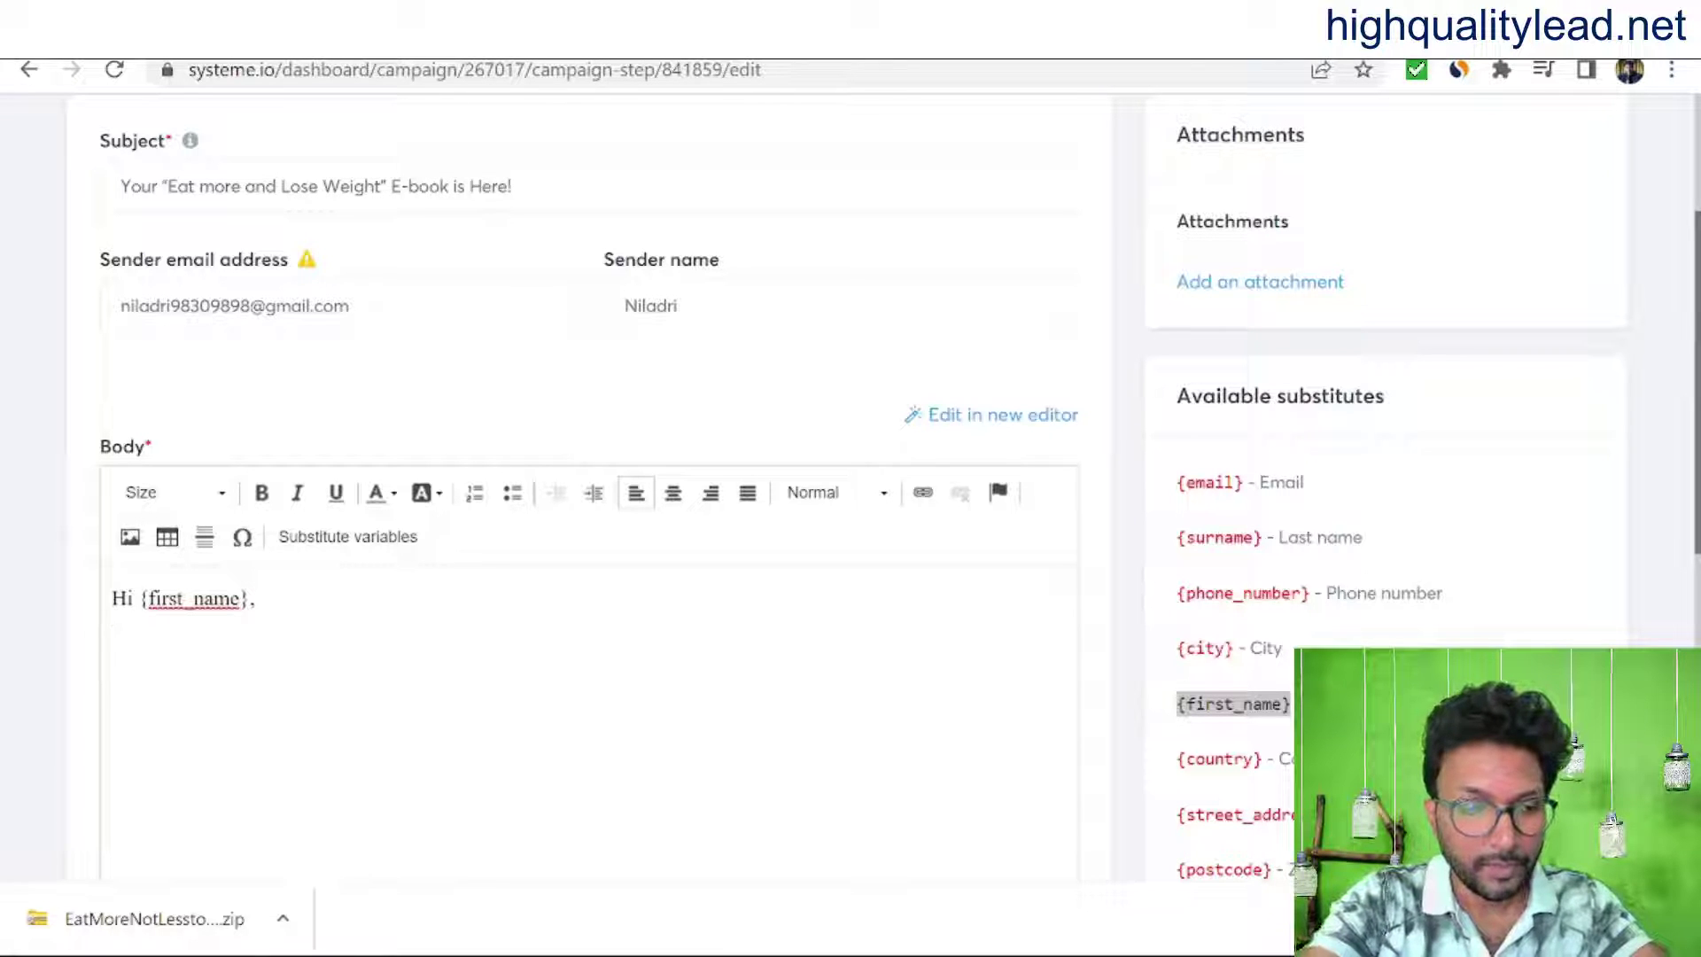
Step: Add "Thank you for subscribing. Your E-book is Here!" to the body and, after blank lines, a "Best Regards," sign-off with the sender's name
type("Thank you for subsc")
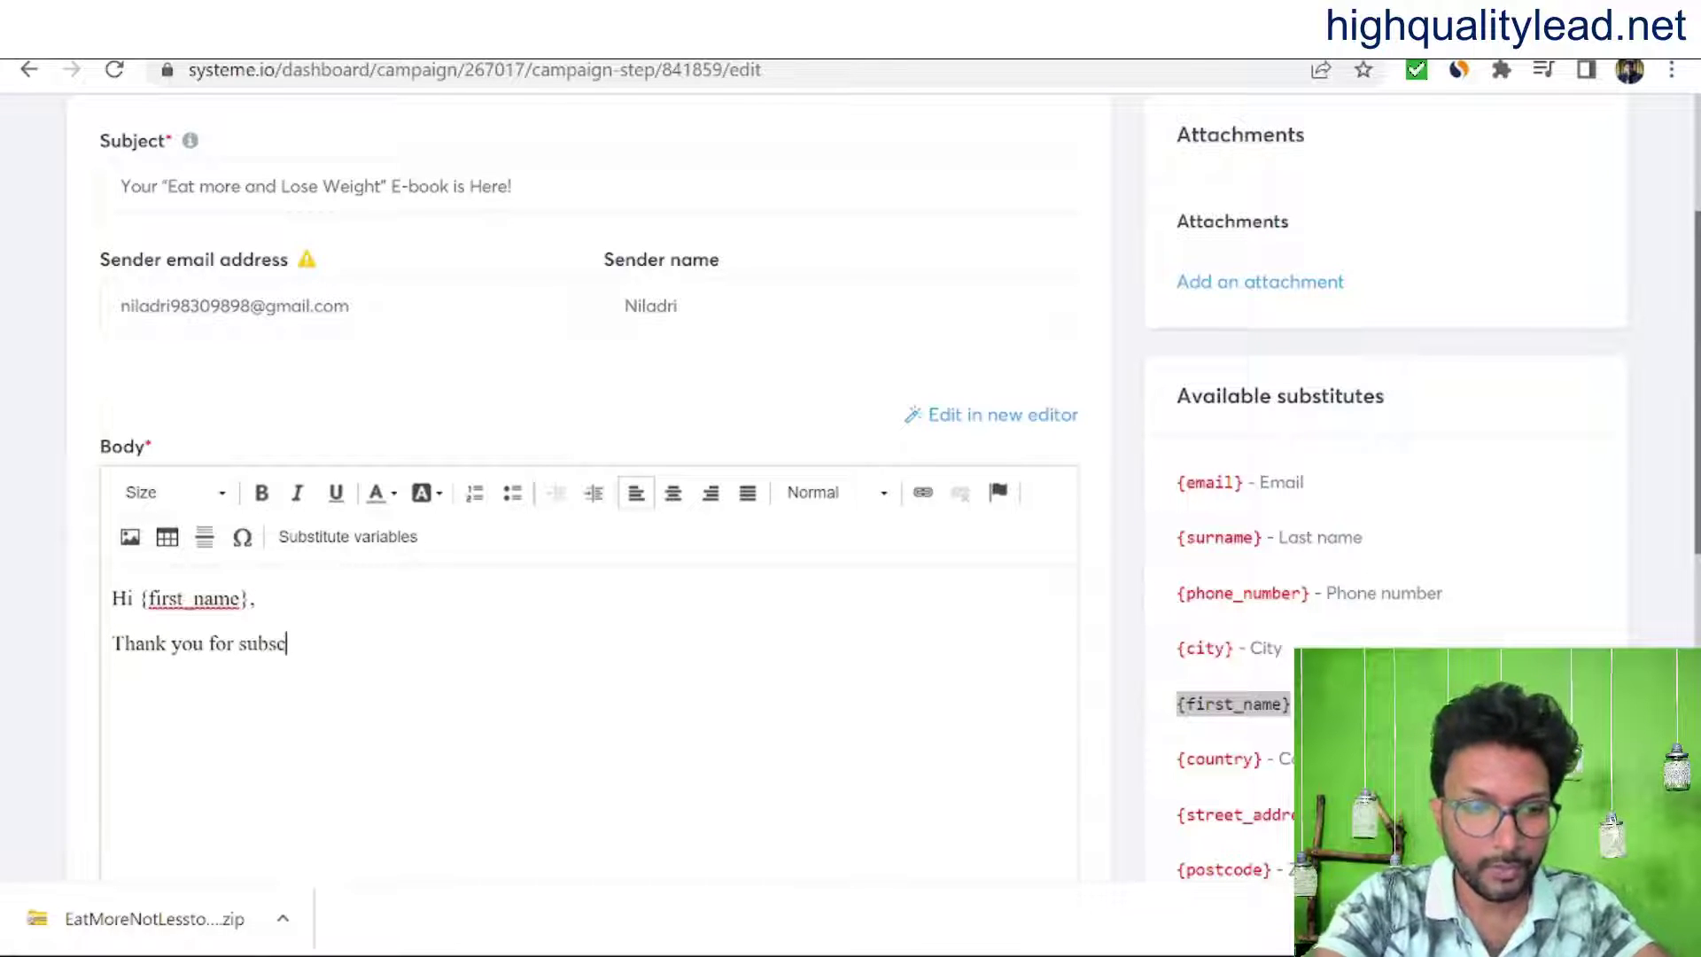
type("ribing. Yout")
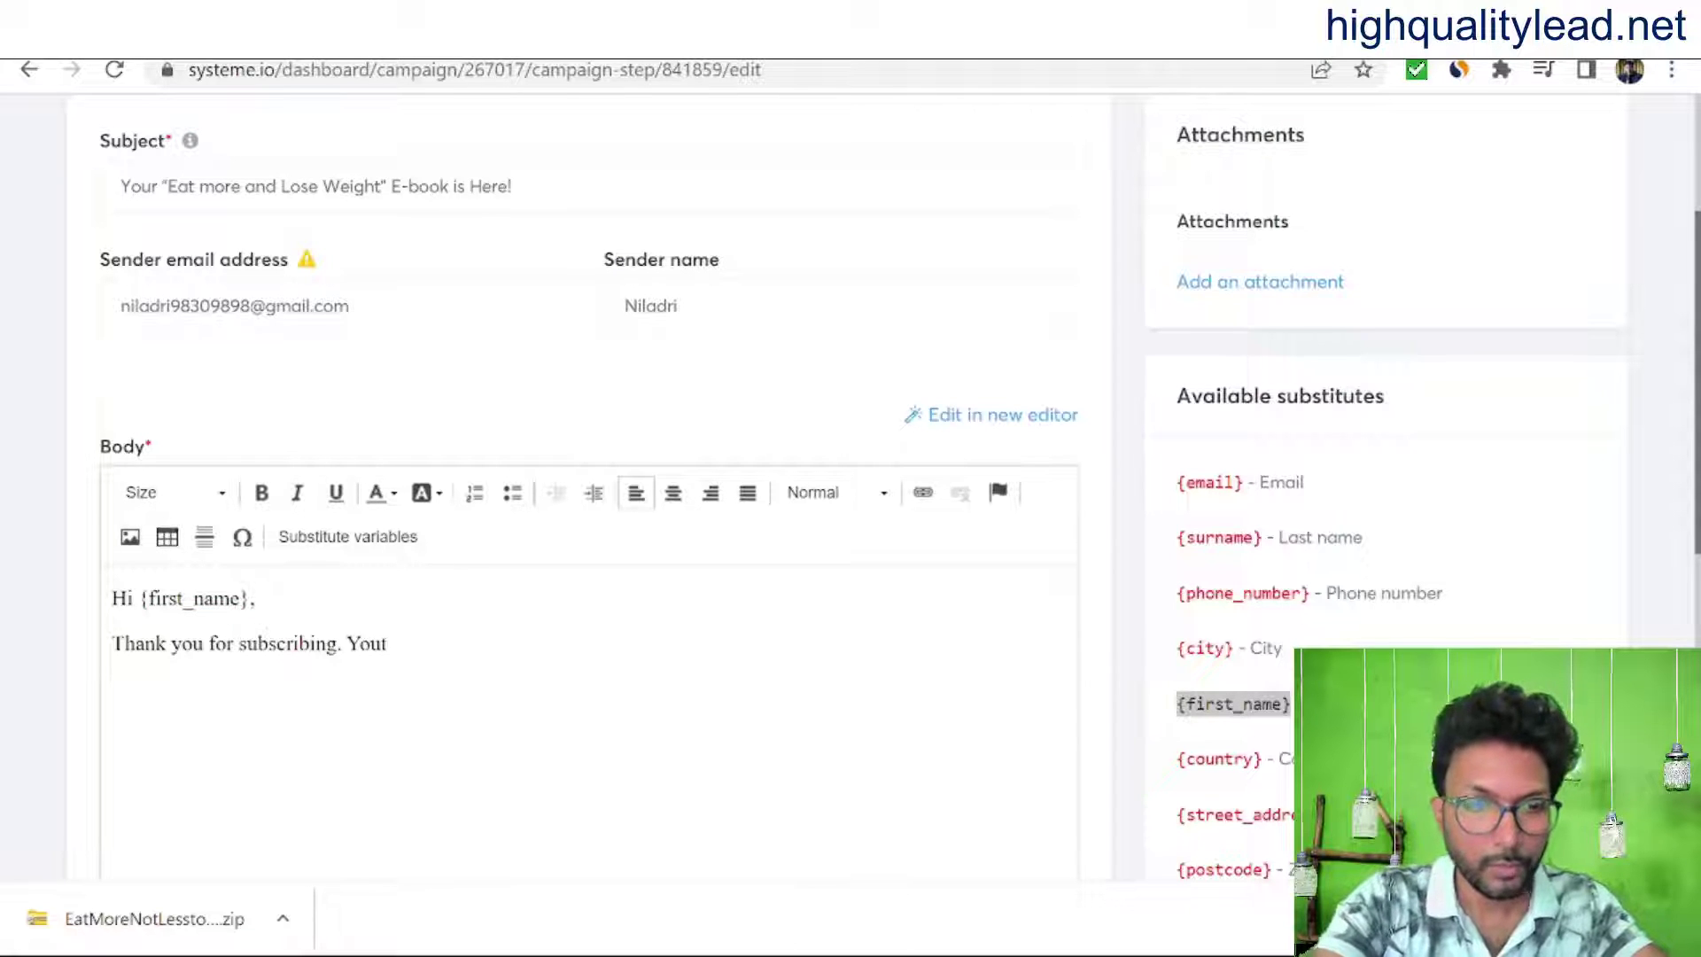
key("BackSpace")
type("r E-b")
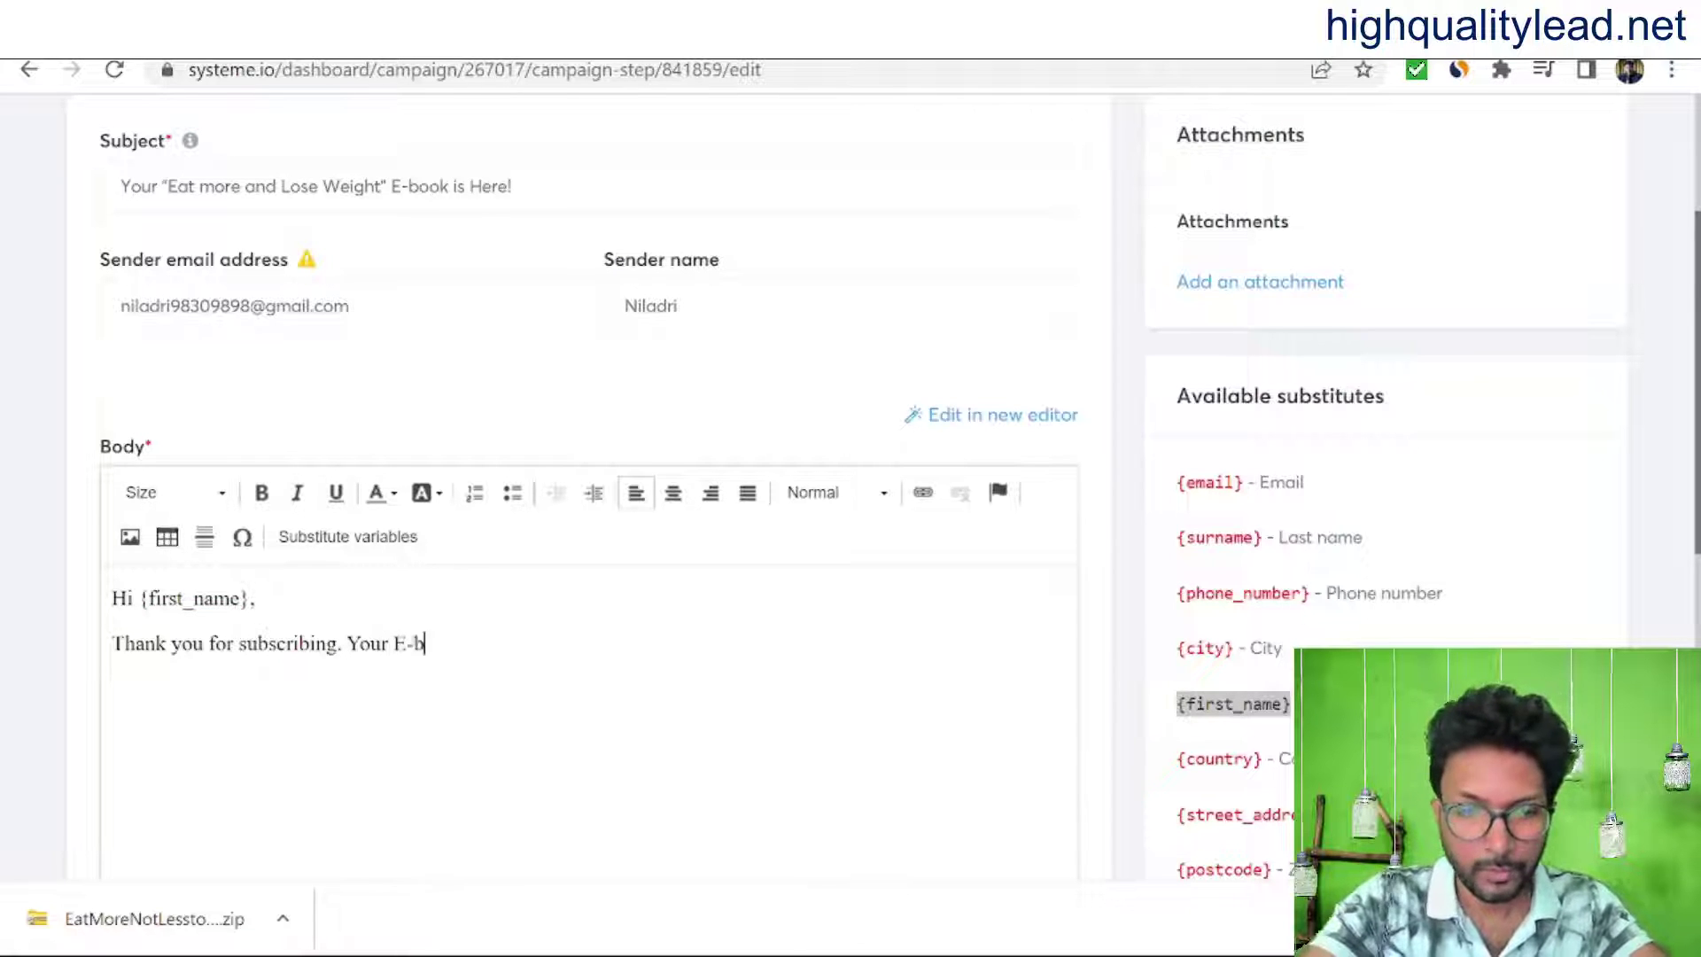
type("ook is Here!")
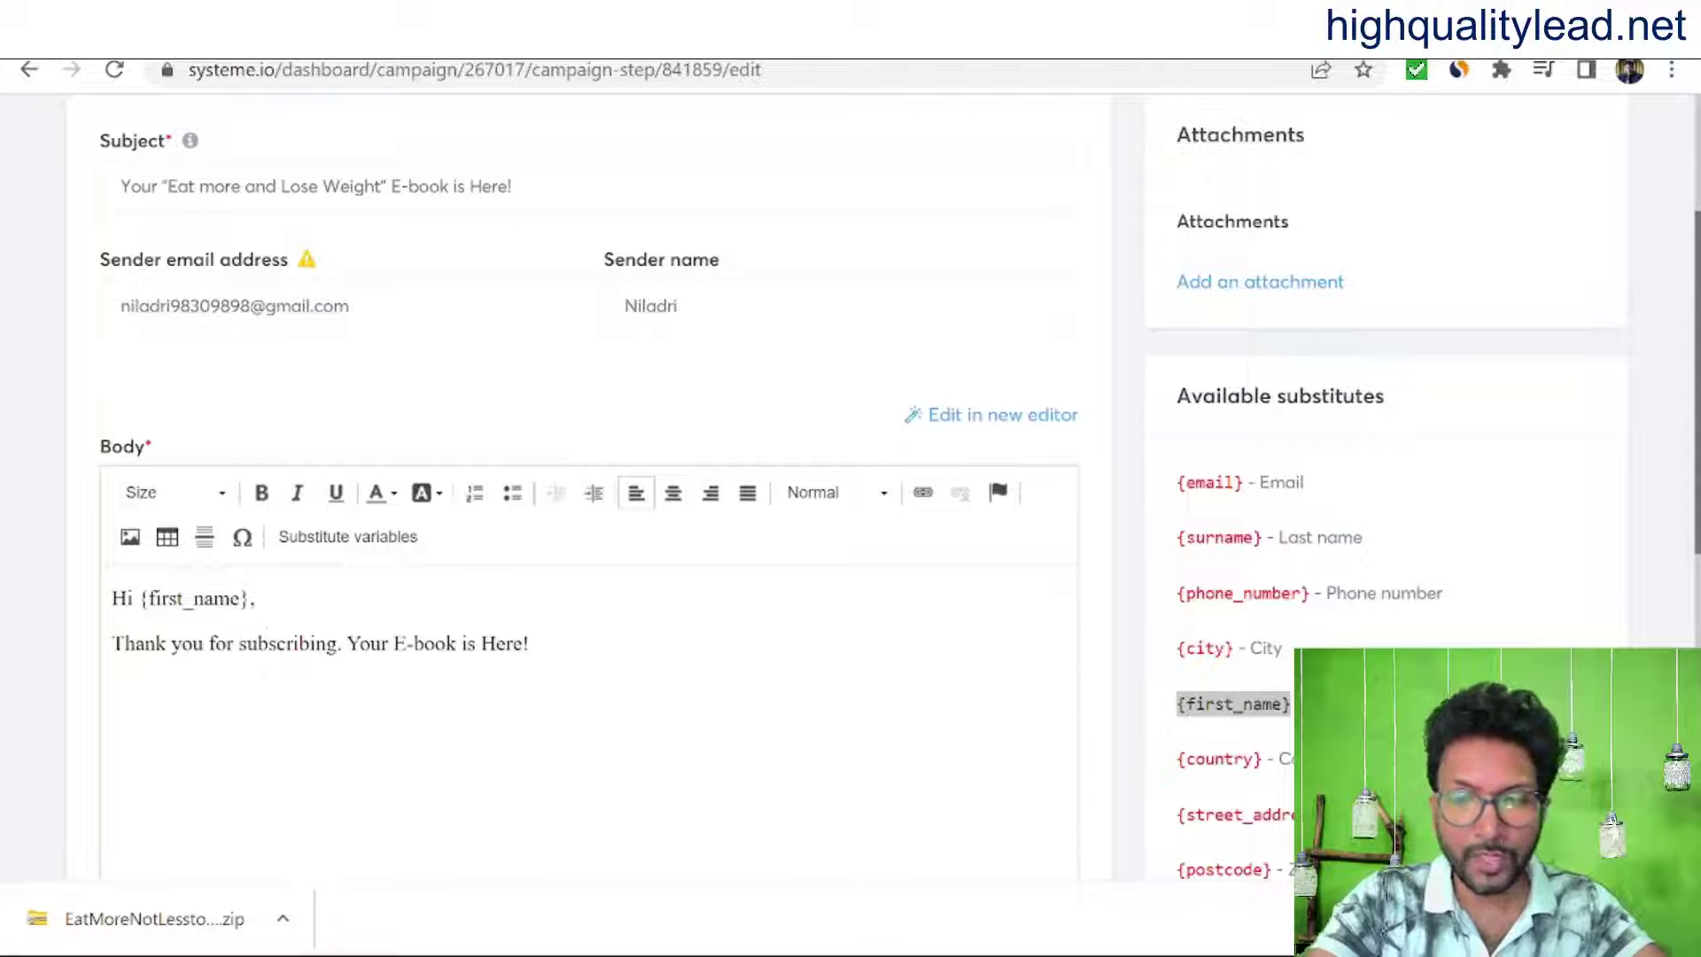
type("Best Regards, Niladri M")
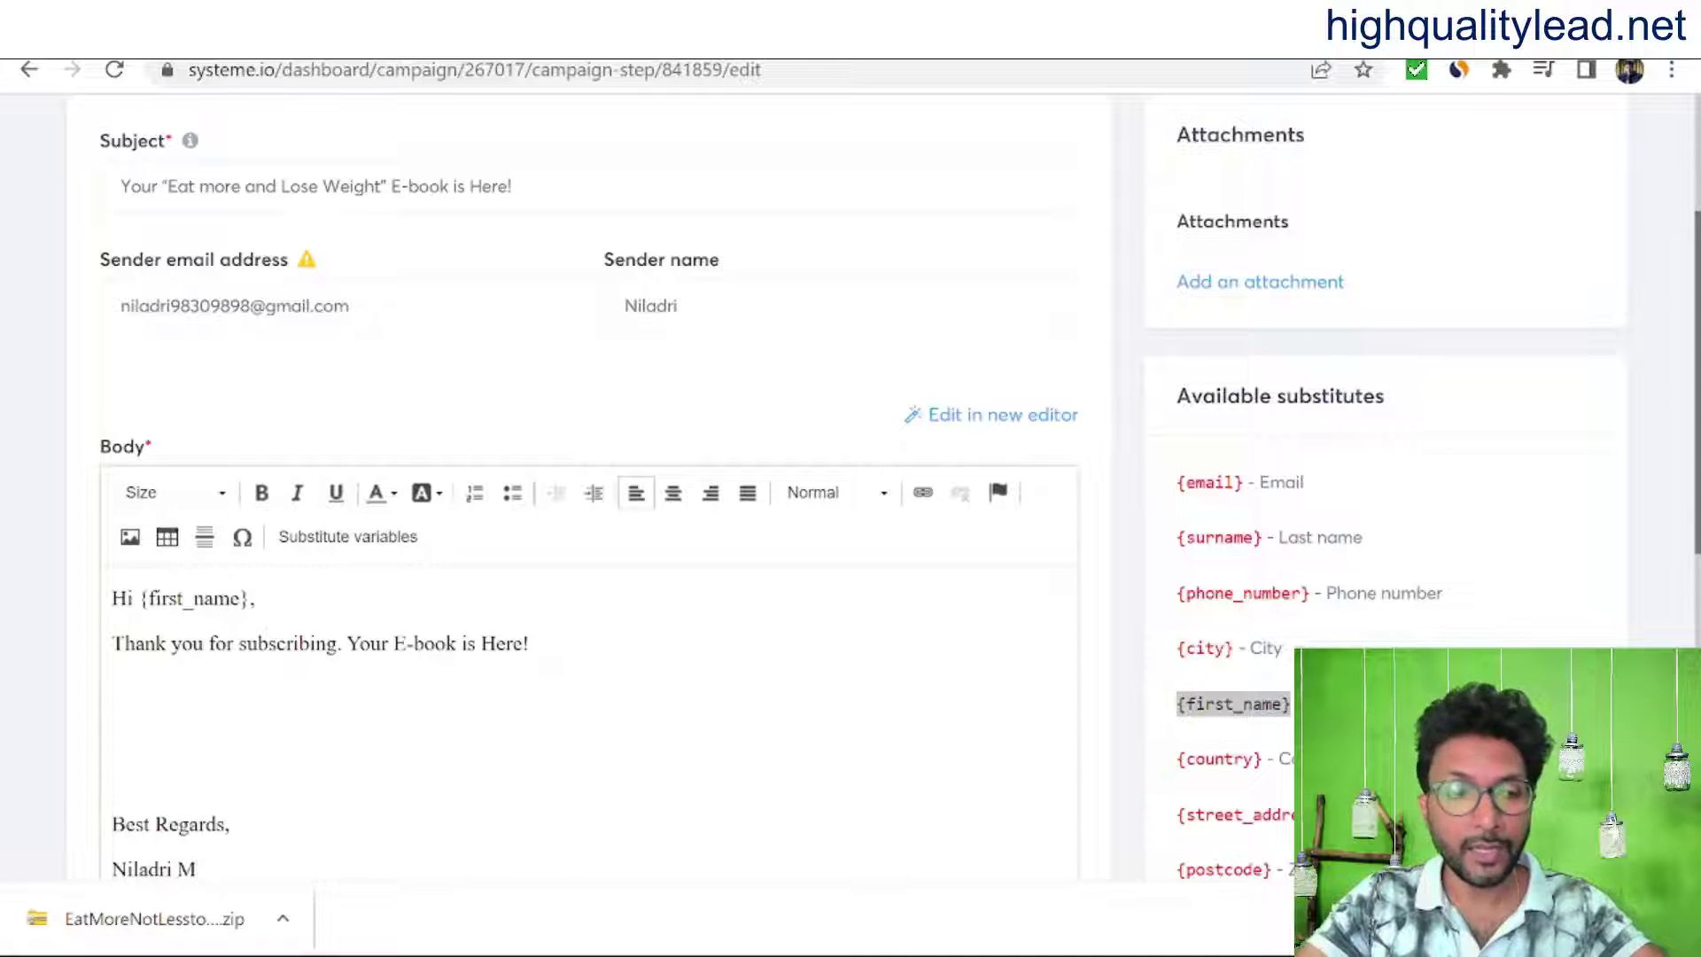
left_click(112, 688)
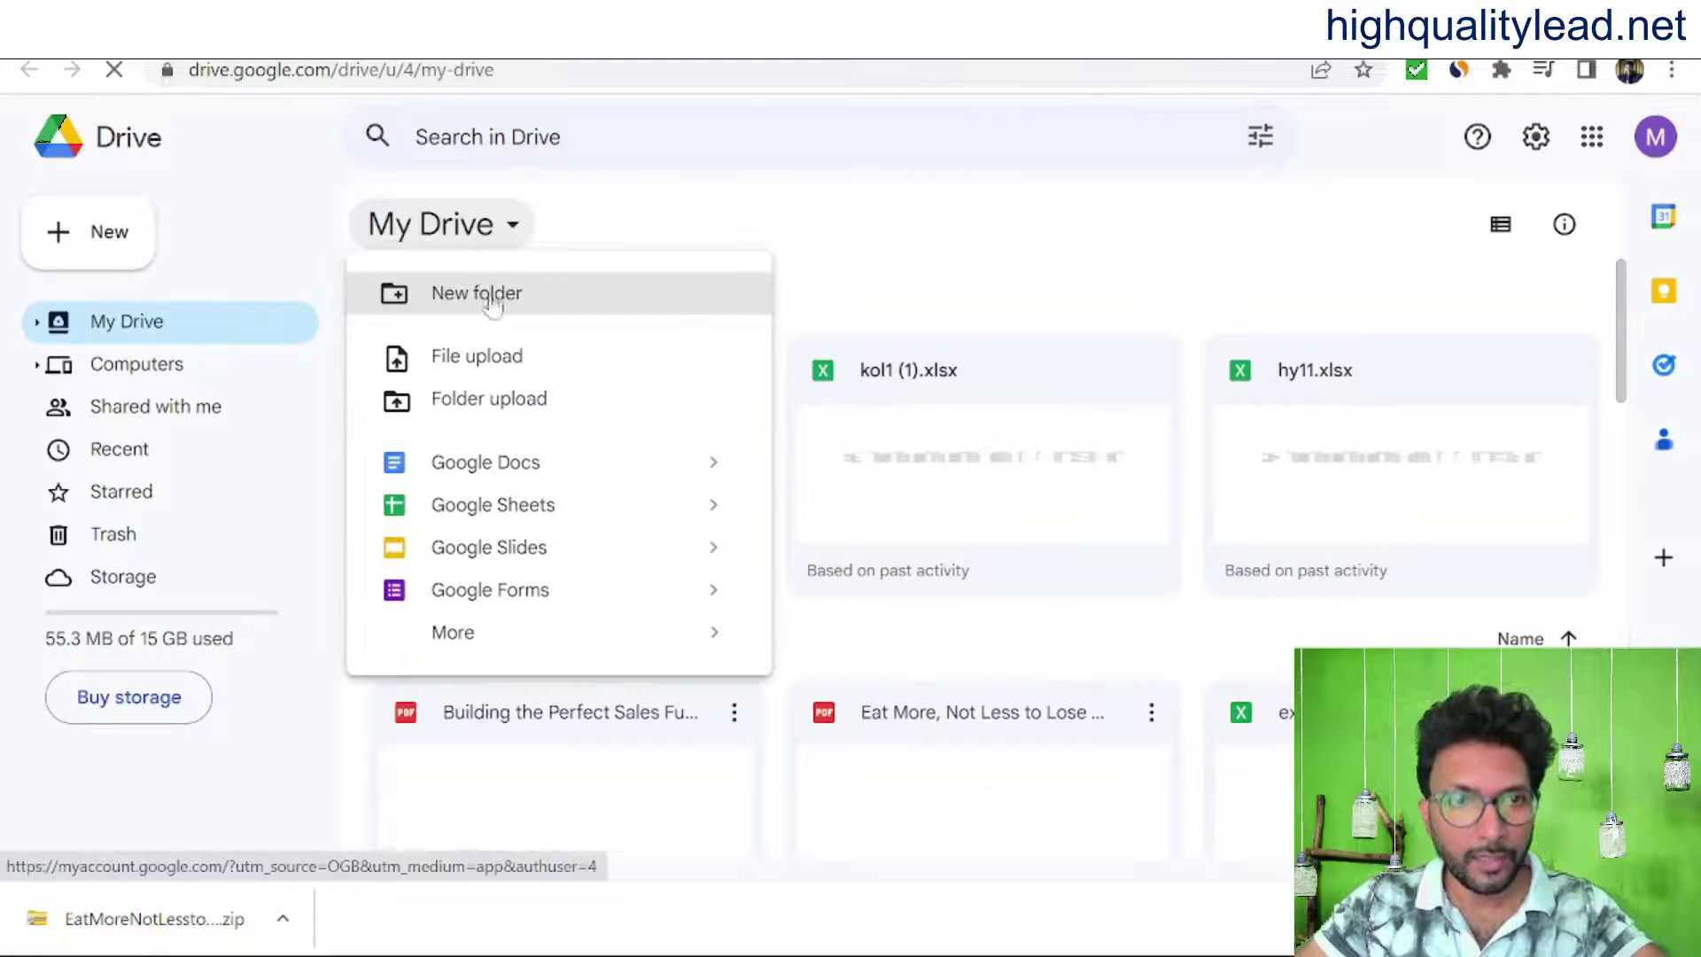
Step: Upload EatMoreNotLesstoLoseWeight.zip from the Downloads folder to My Drive
left_click(462, 363)
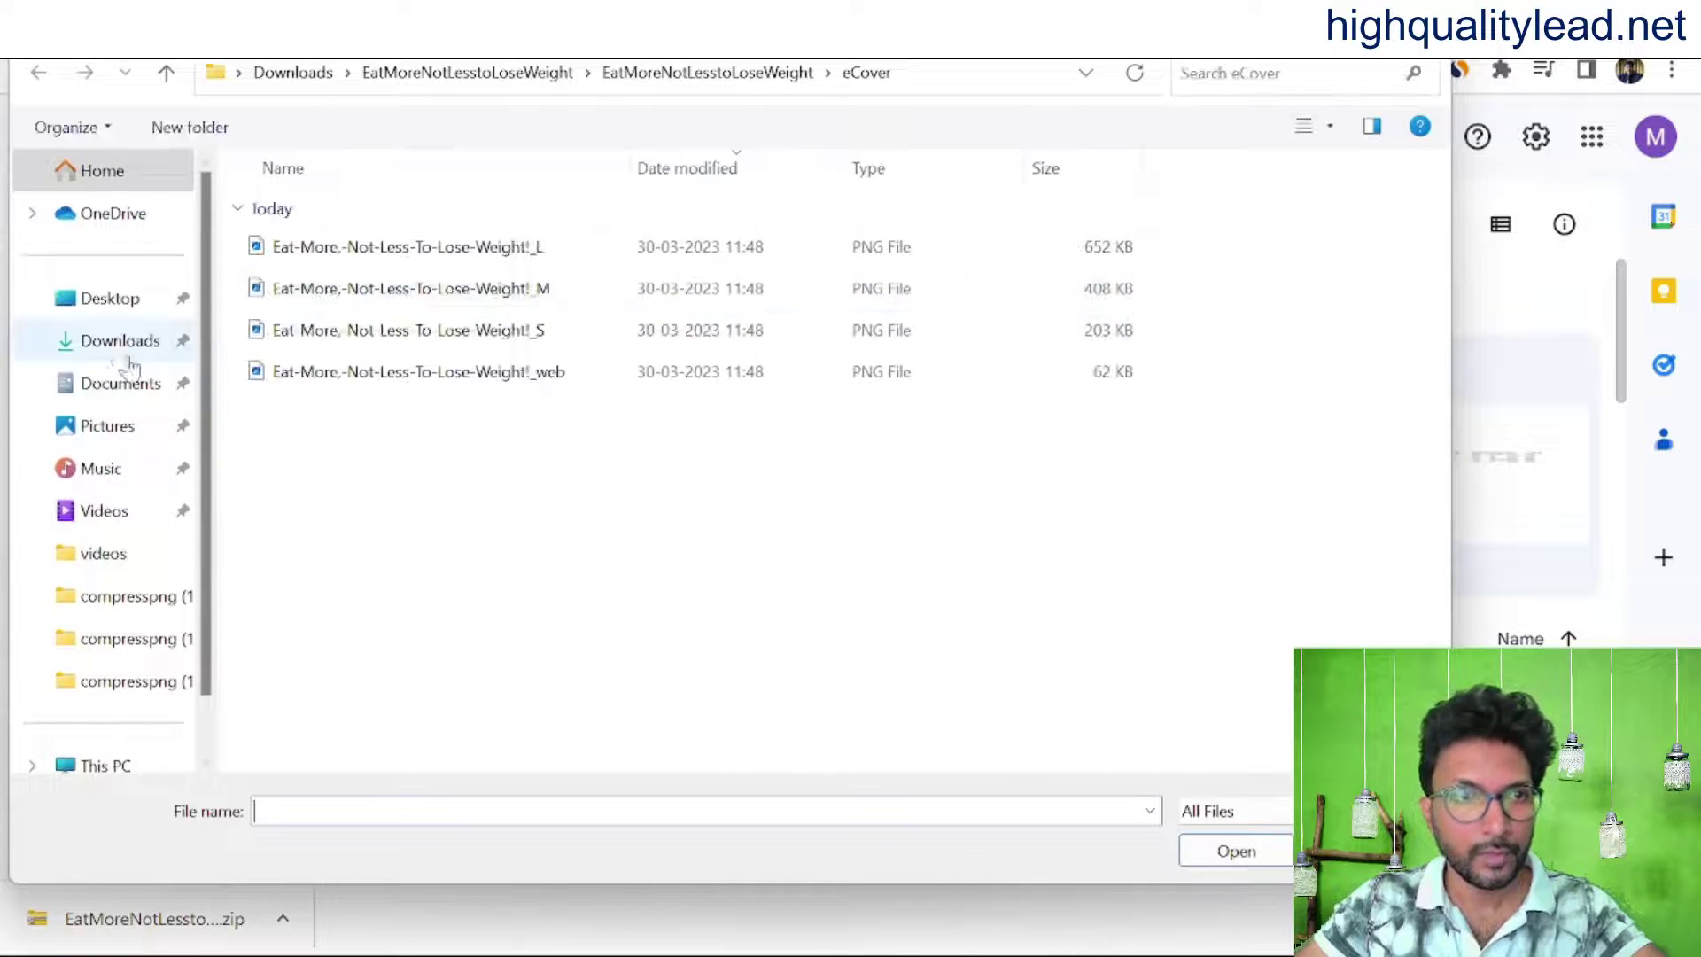
left_click(118, 350)
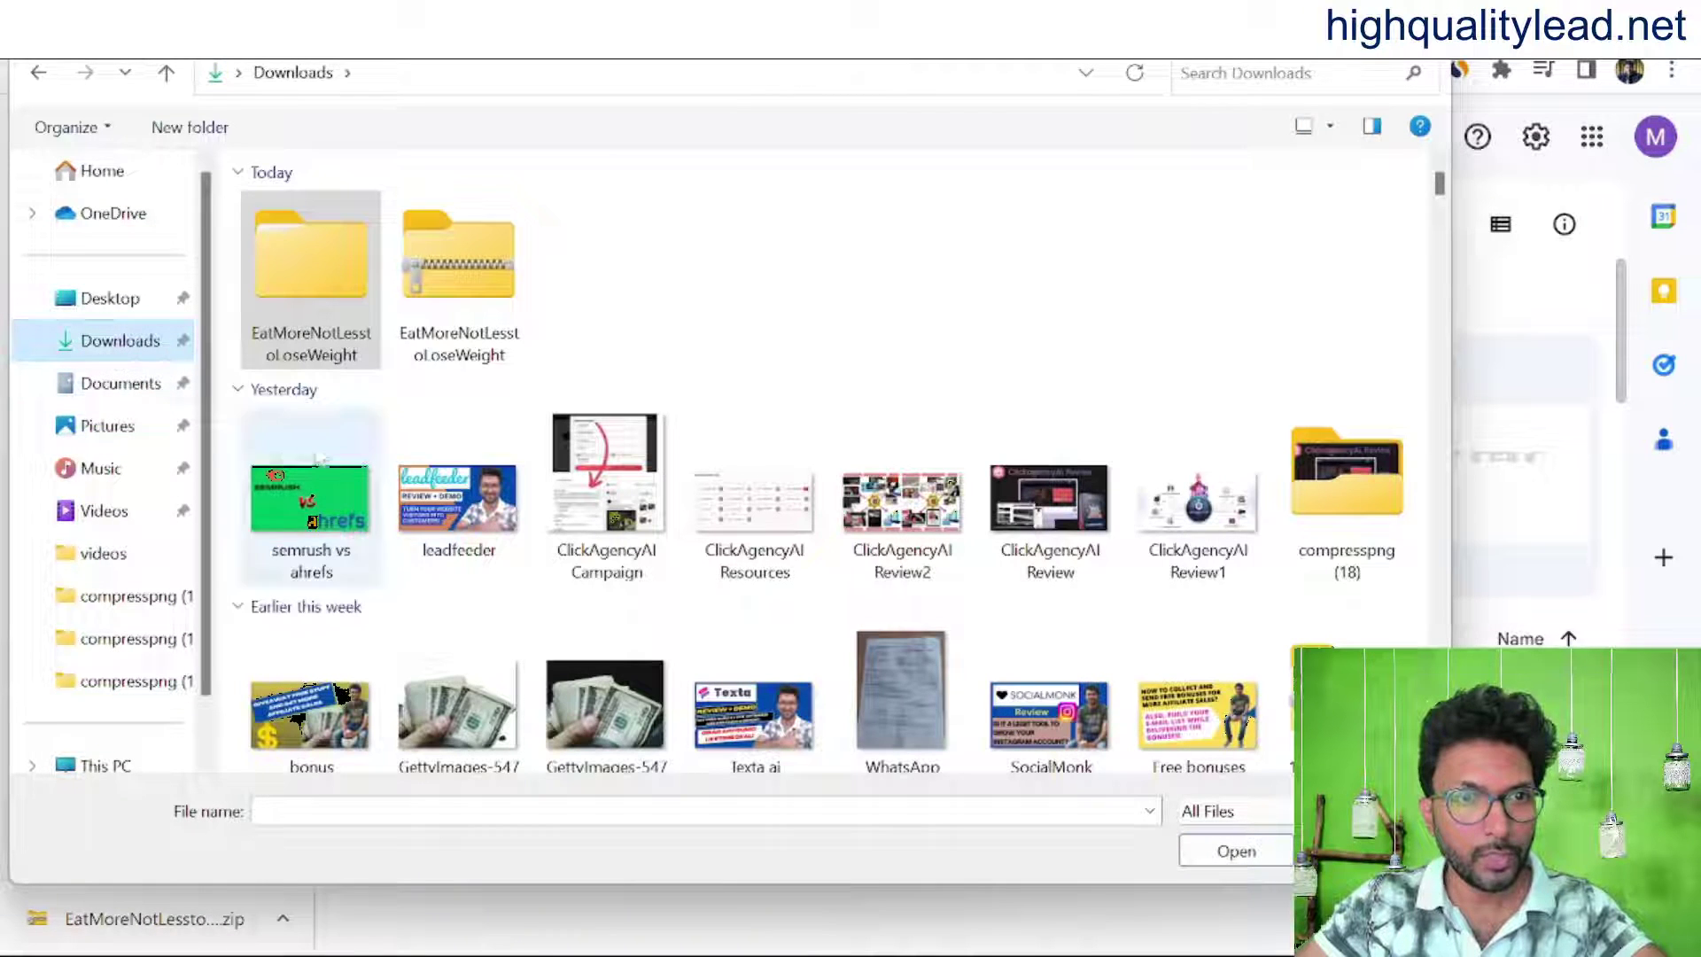
left_click(474, 286)
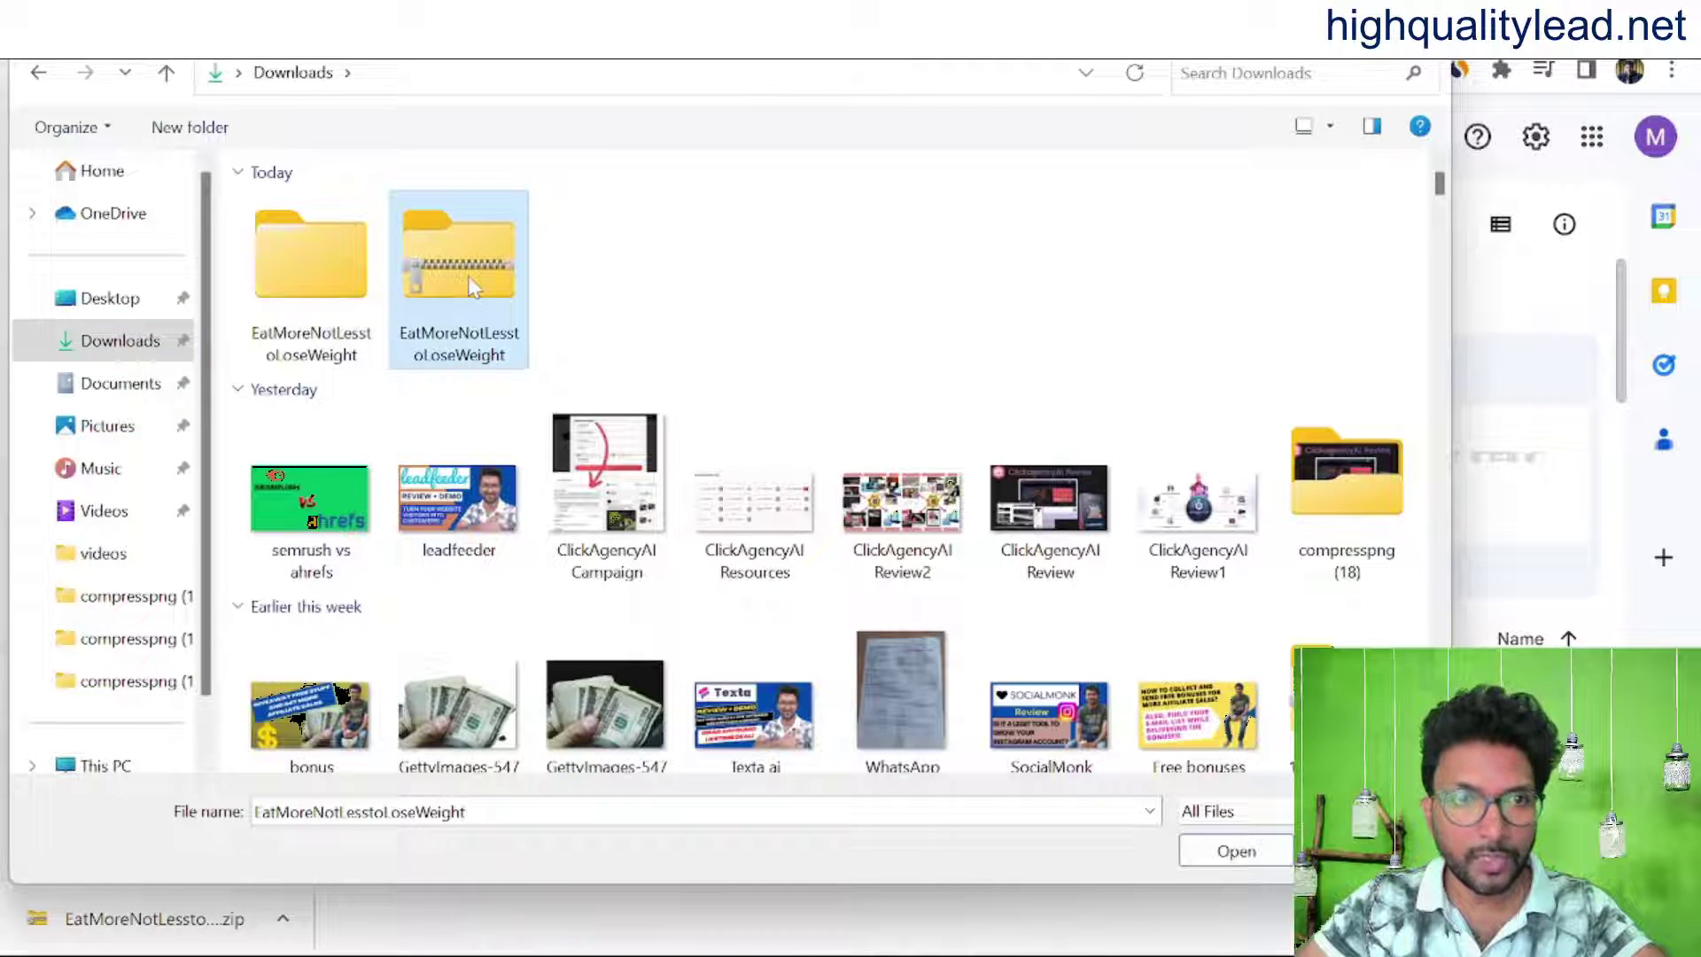
left_click(1236, 851)
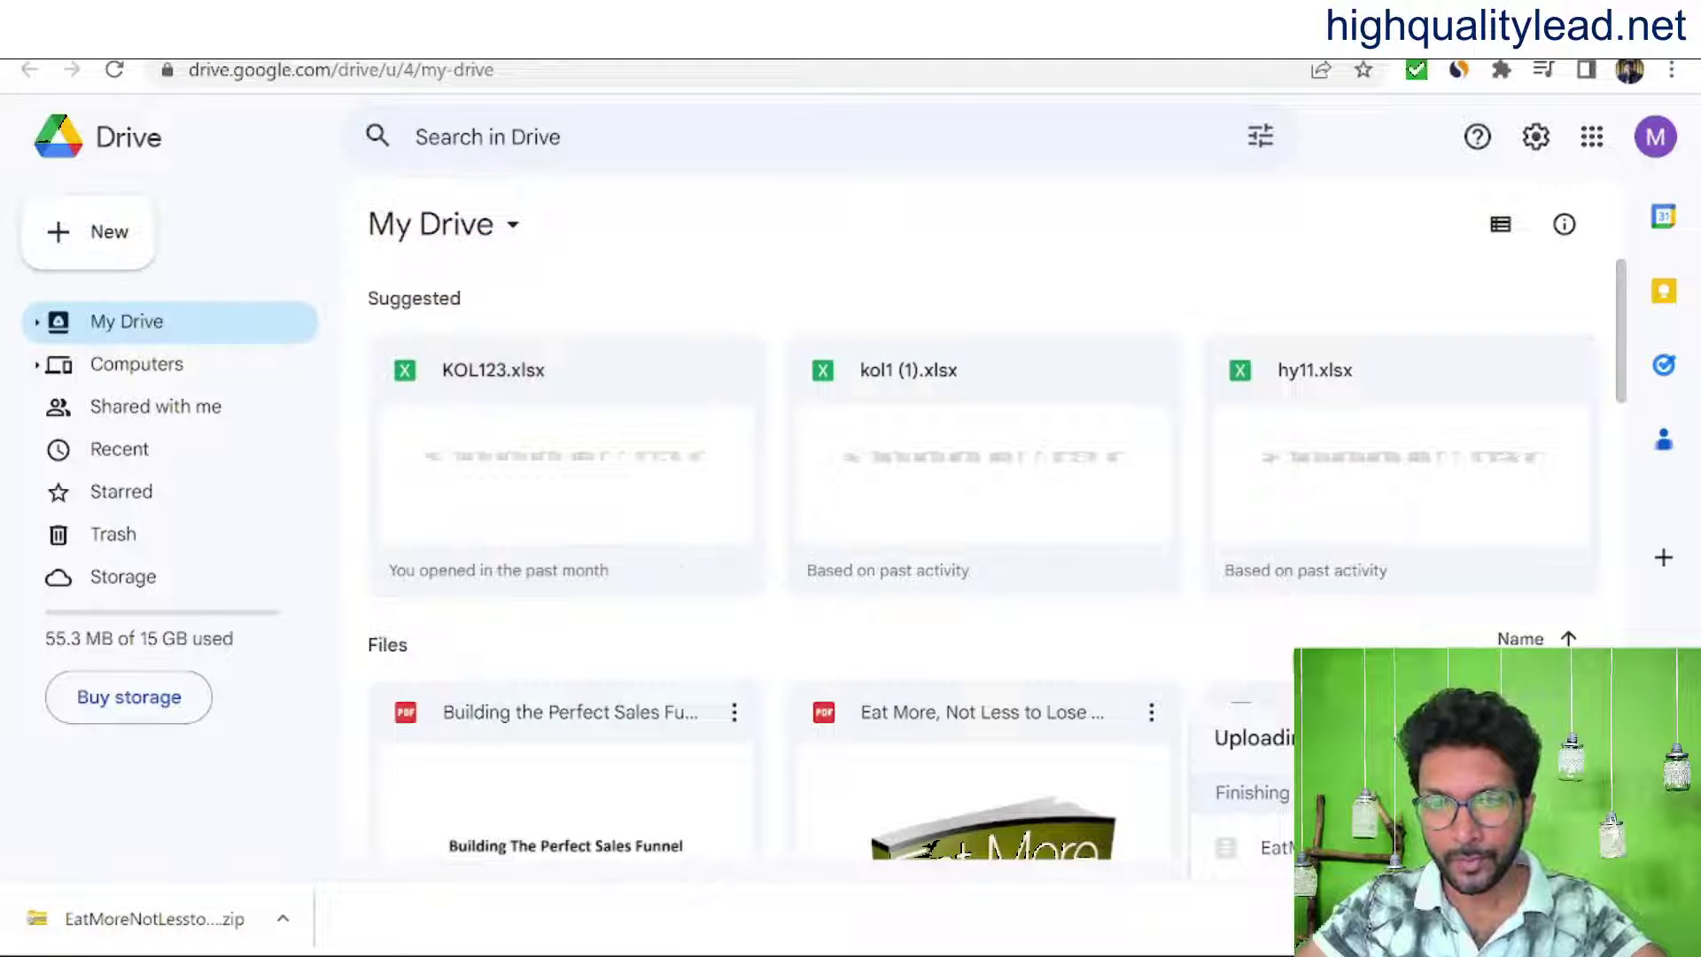
Step: Share the uploaded EatMoreNotLesstoLoseWeight.zip with anyone with the link as viewer and copy its link
scroll(1472, 542, "down", 5)
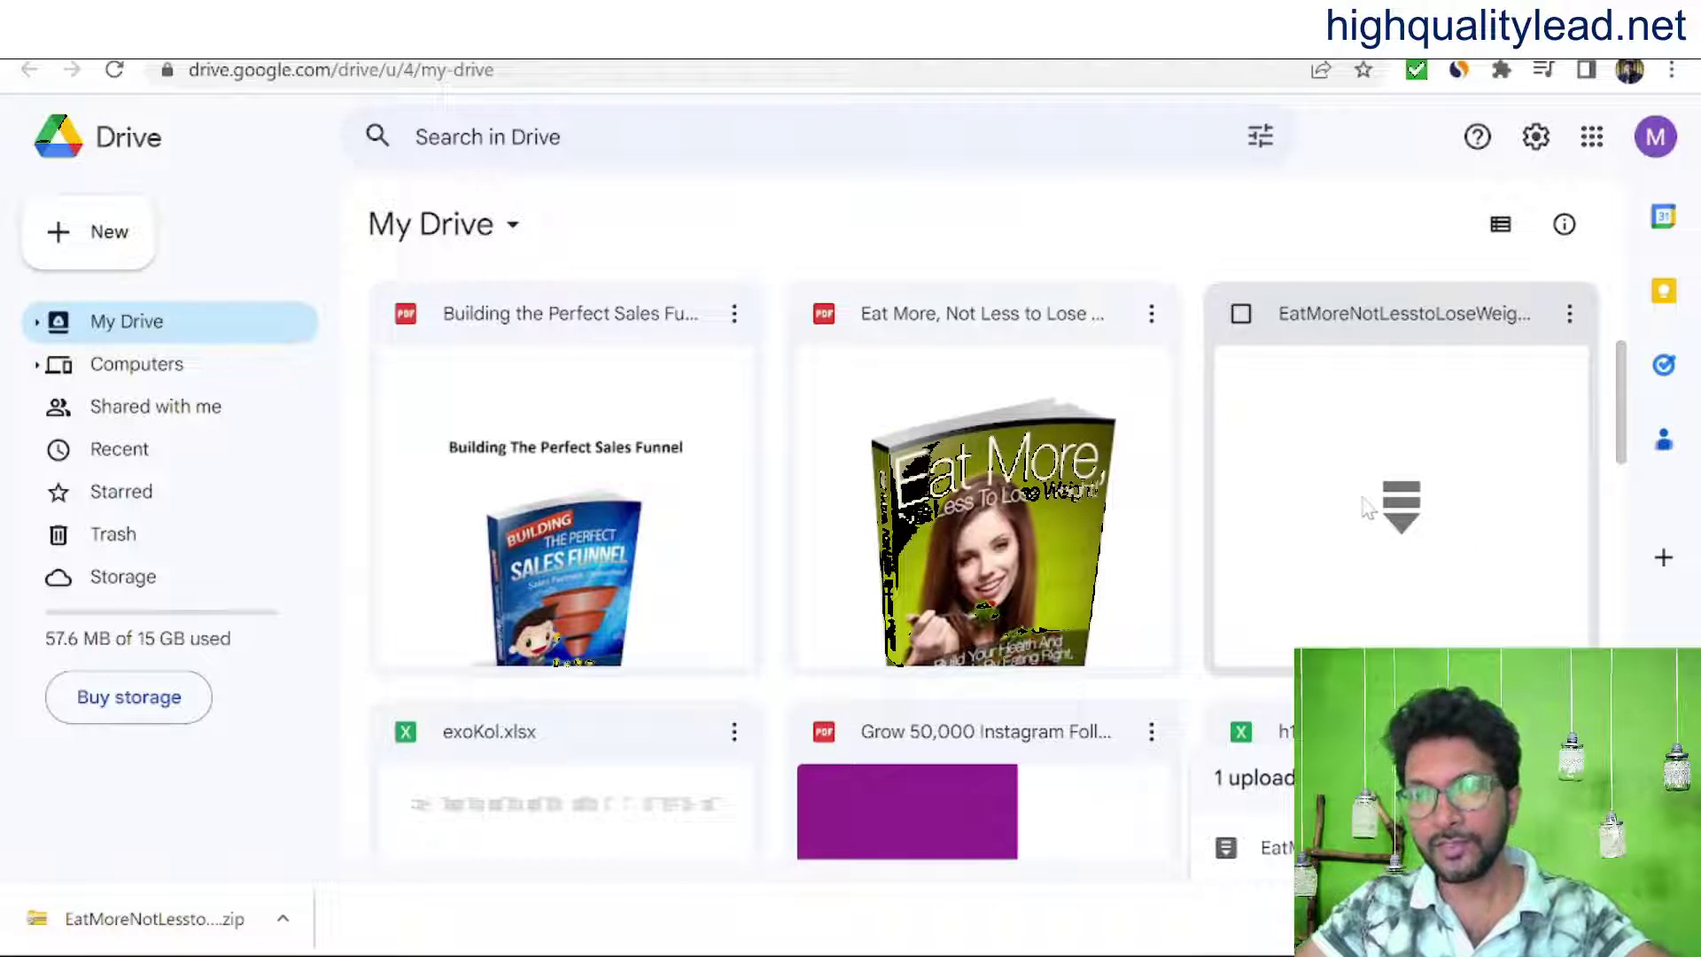
right_click(1334, 498)
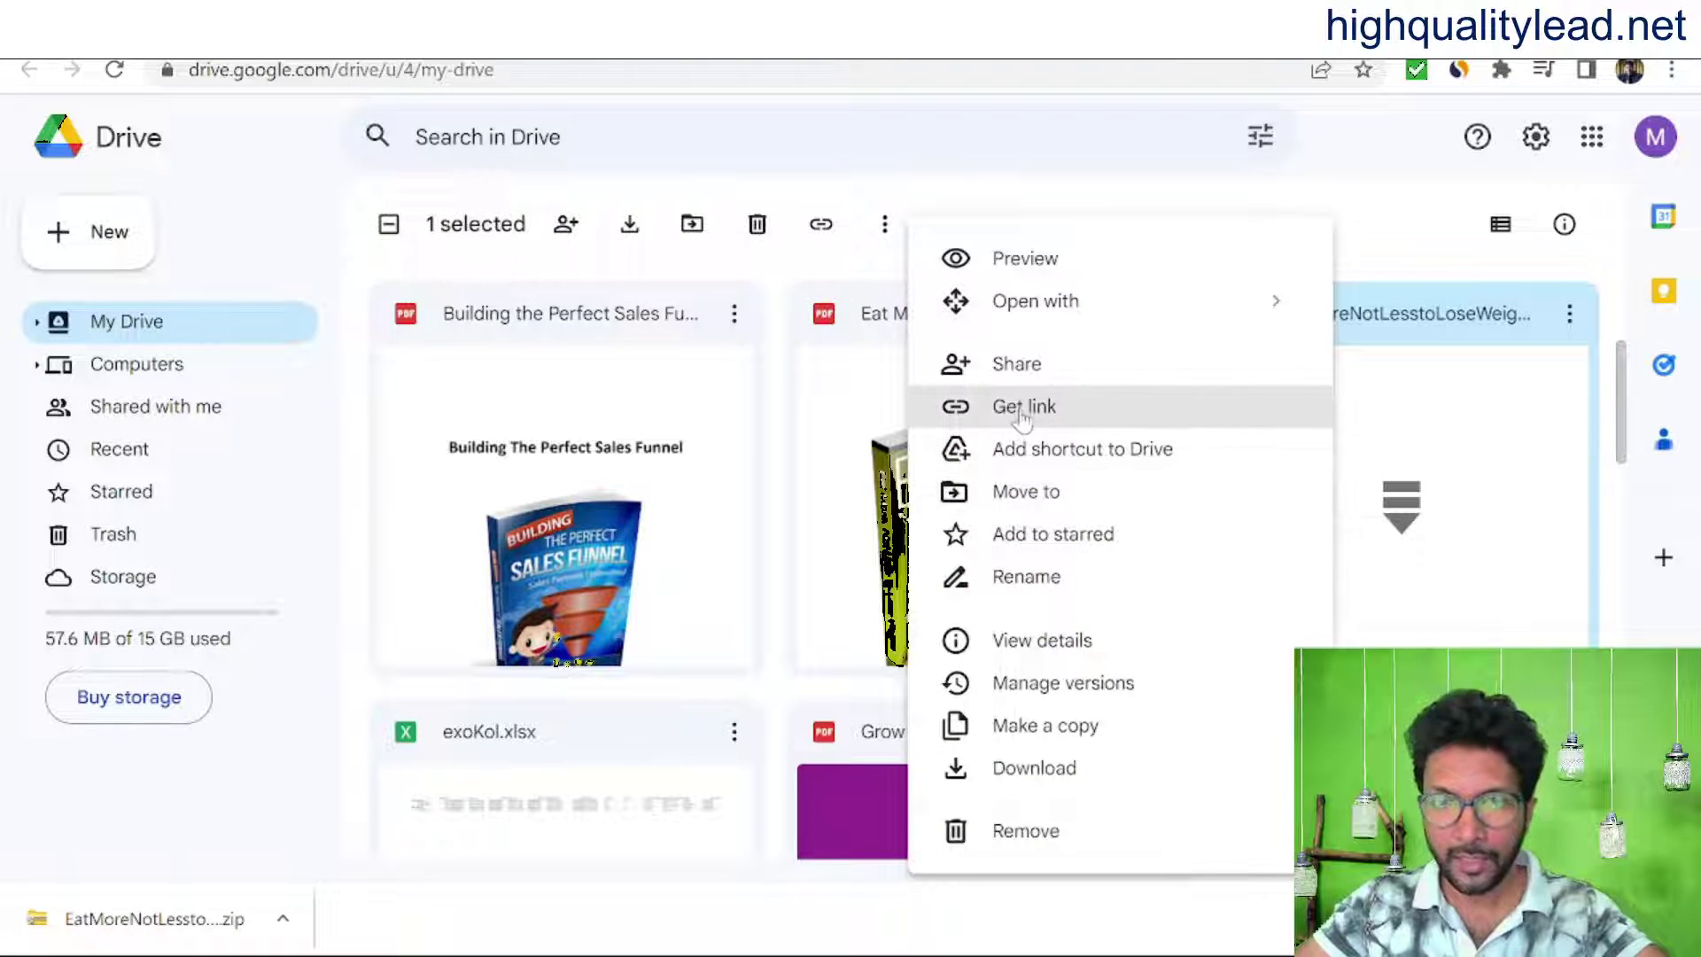
left_click(1019, 413)
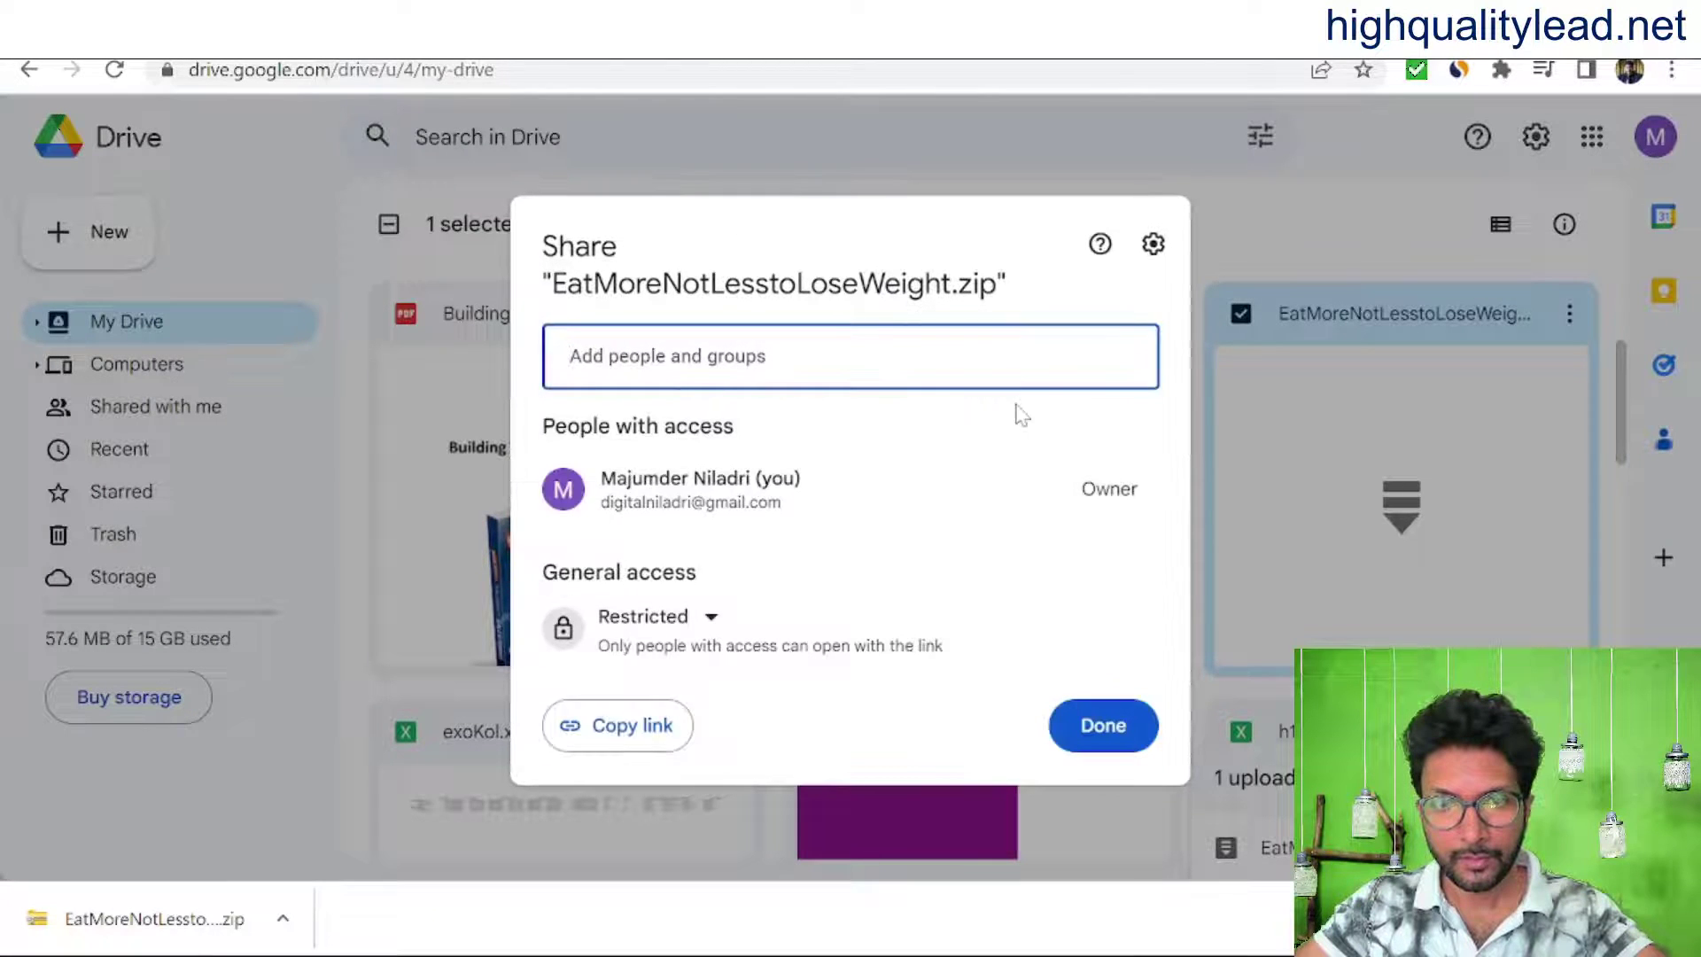
left_click(710, 619)
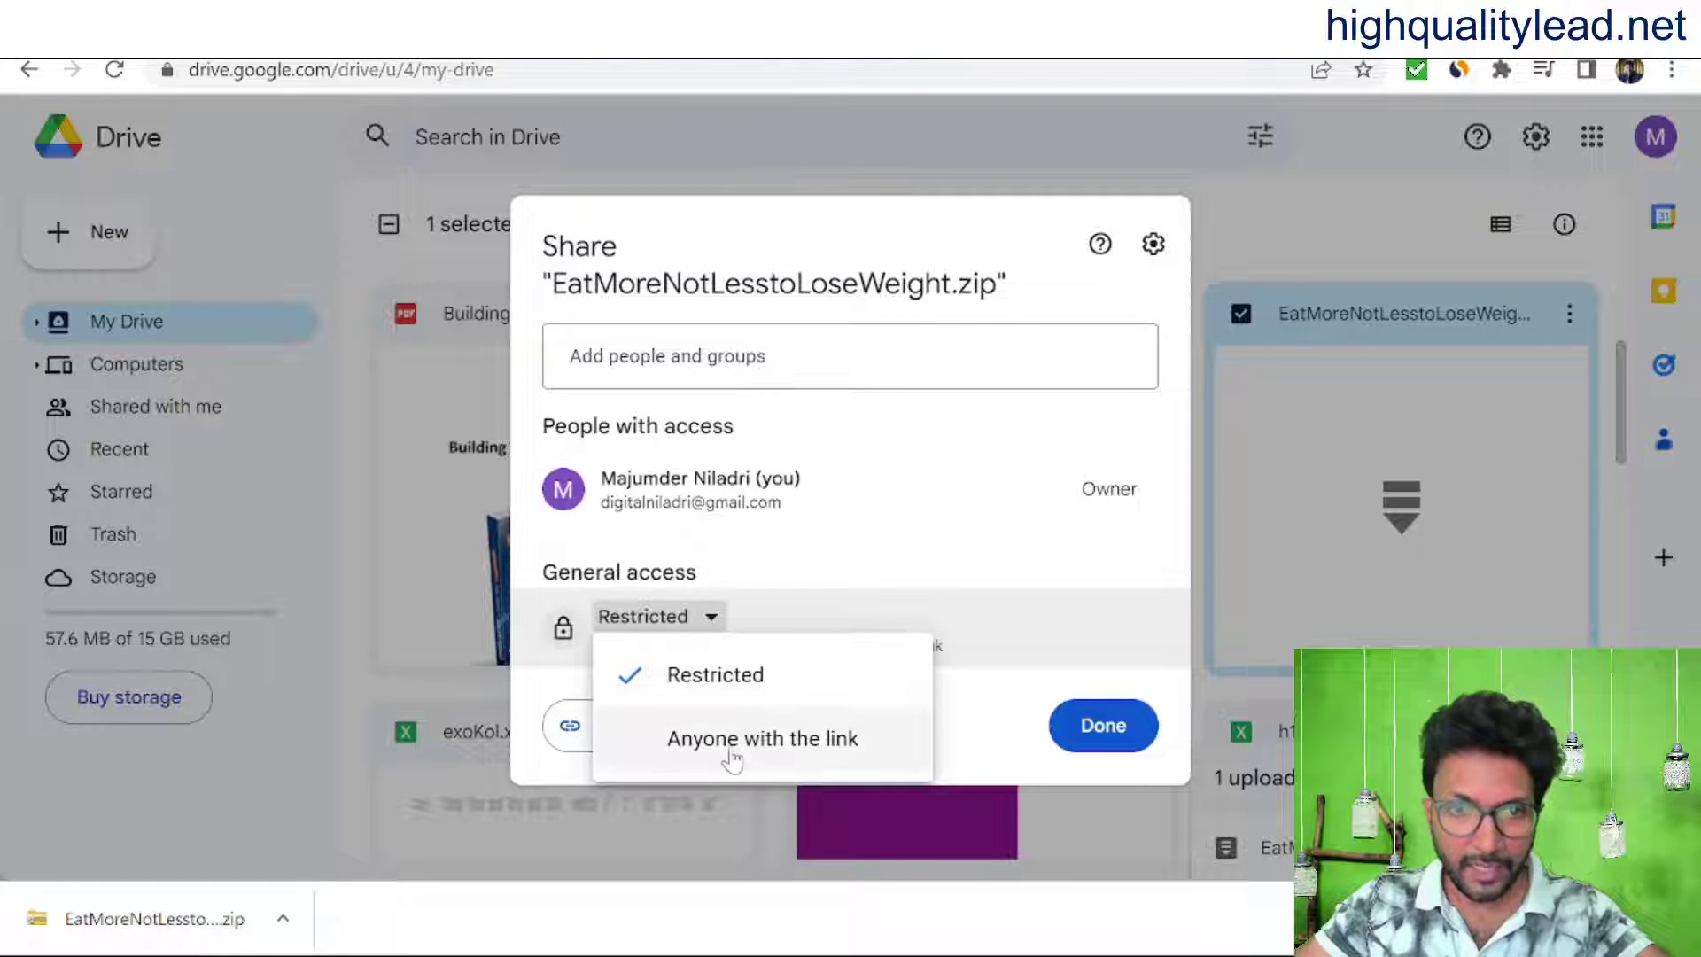
left_click(760, 740)
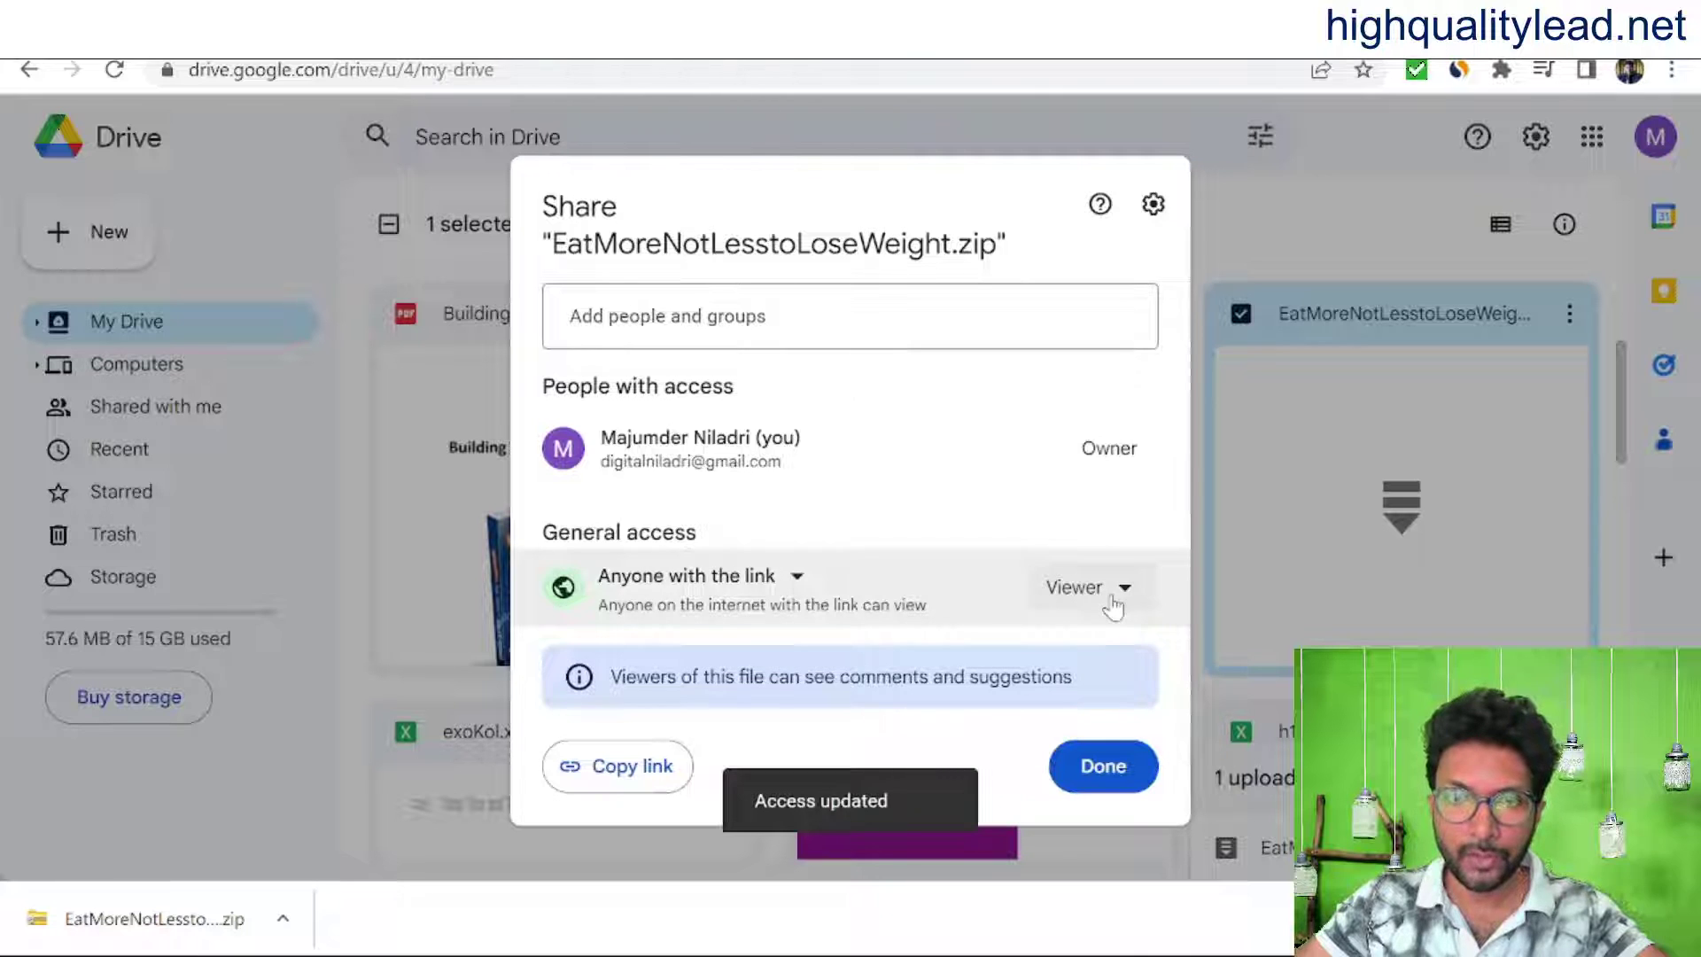
mouse_move(933, 452)
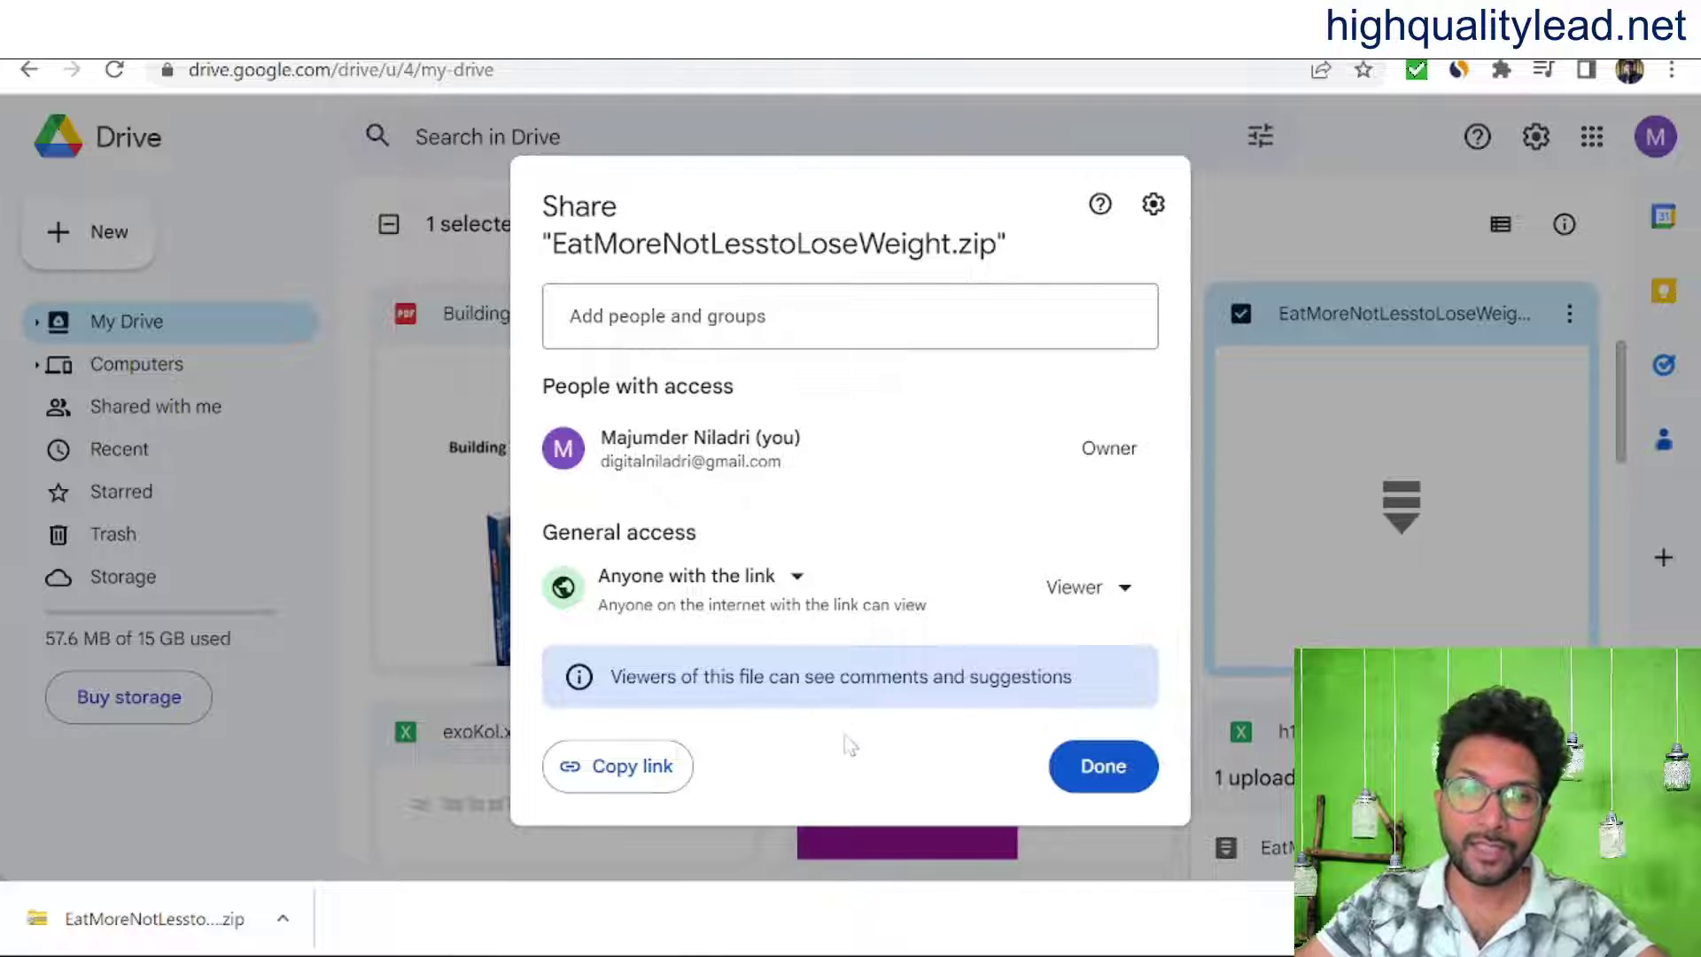
left_click(619, 771)
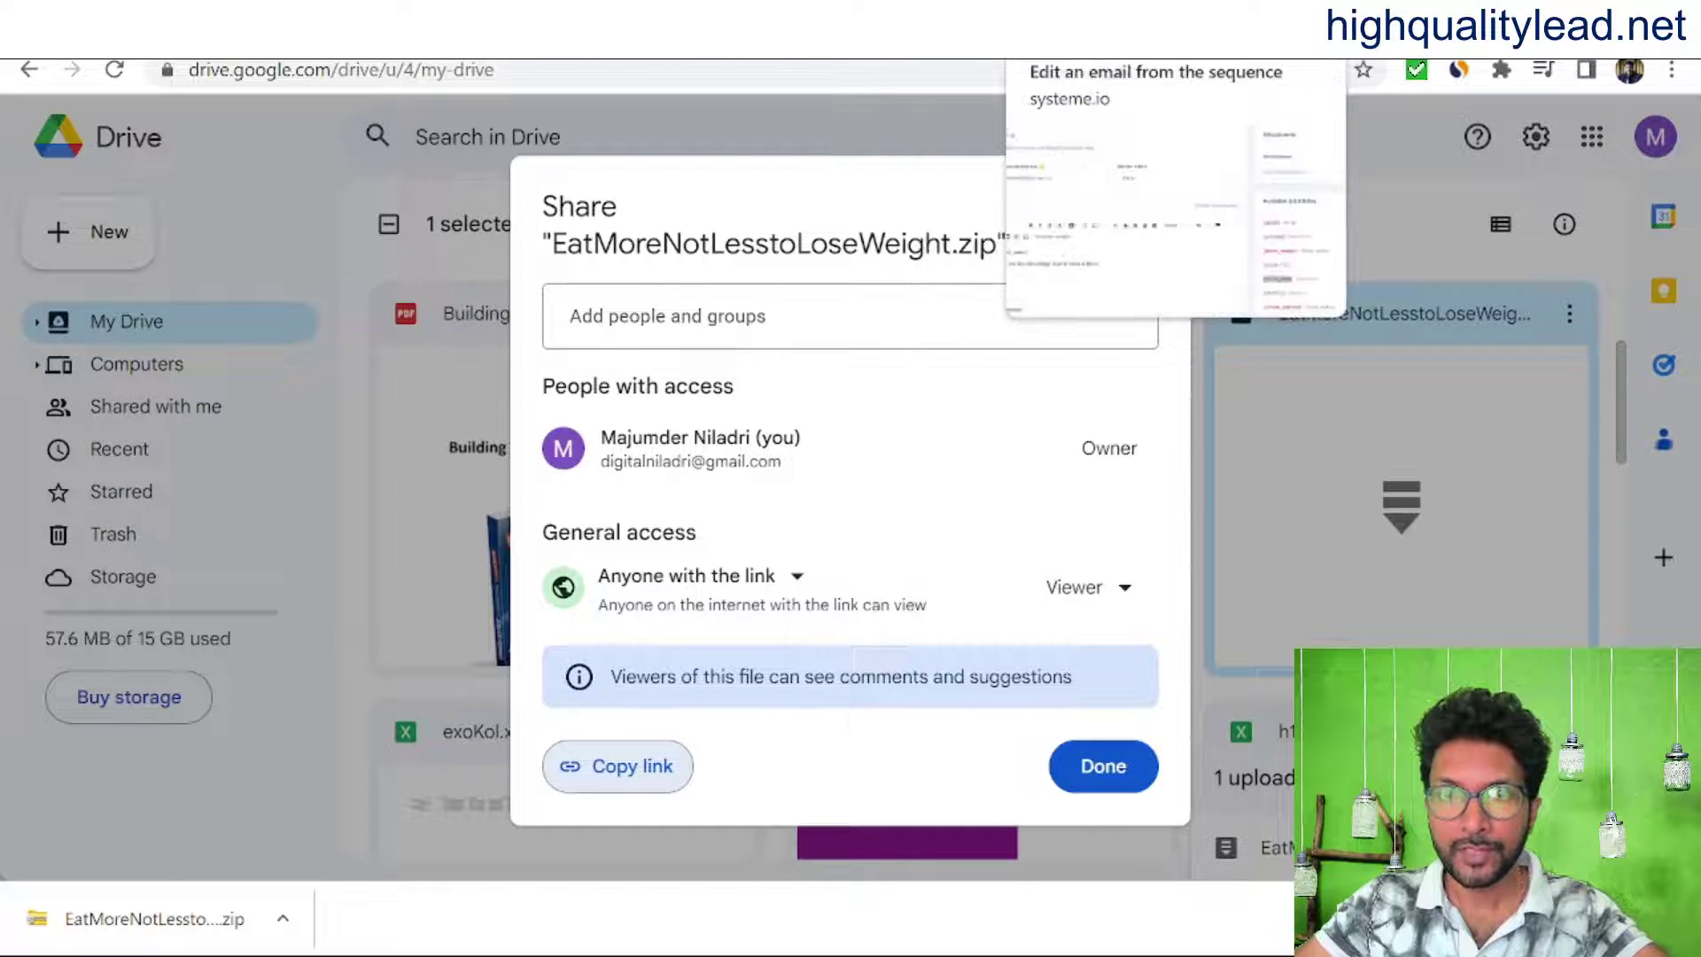
Step: Switch back to the systeme.io email and link the body text "Your E-book is Here!" to the copied Drive URL
left_click(1107, 40)
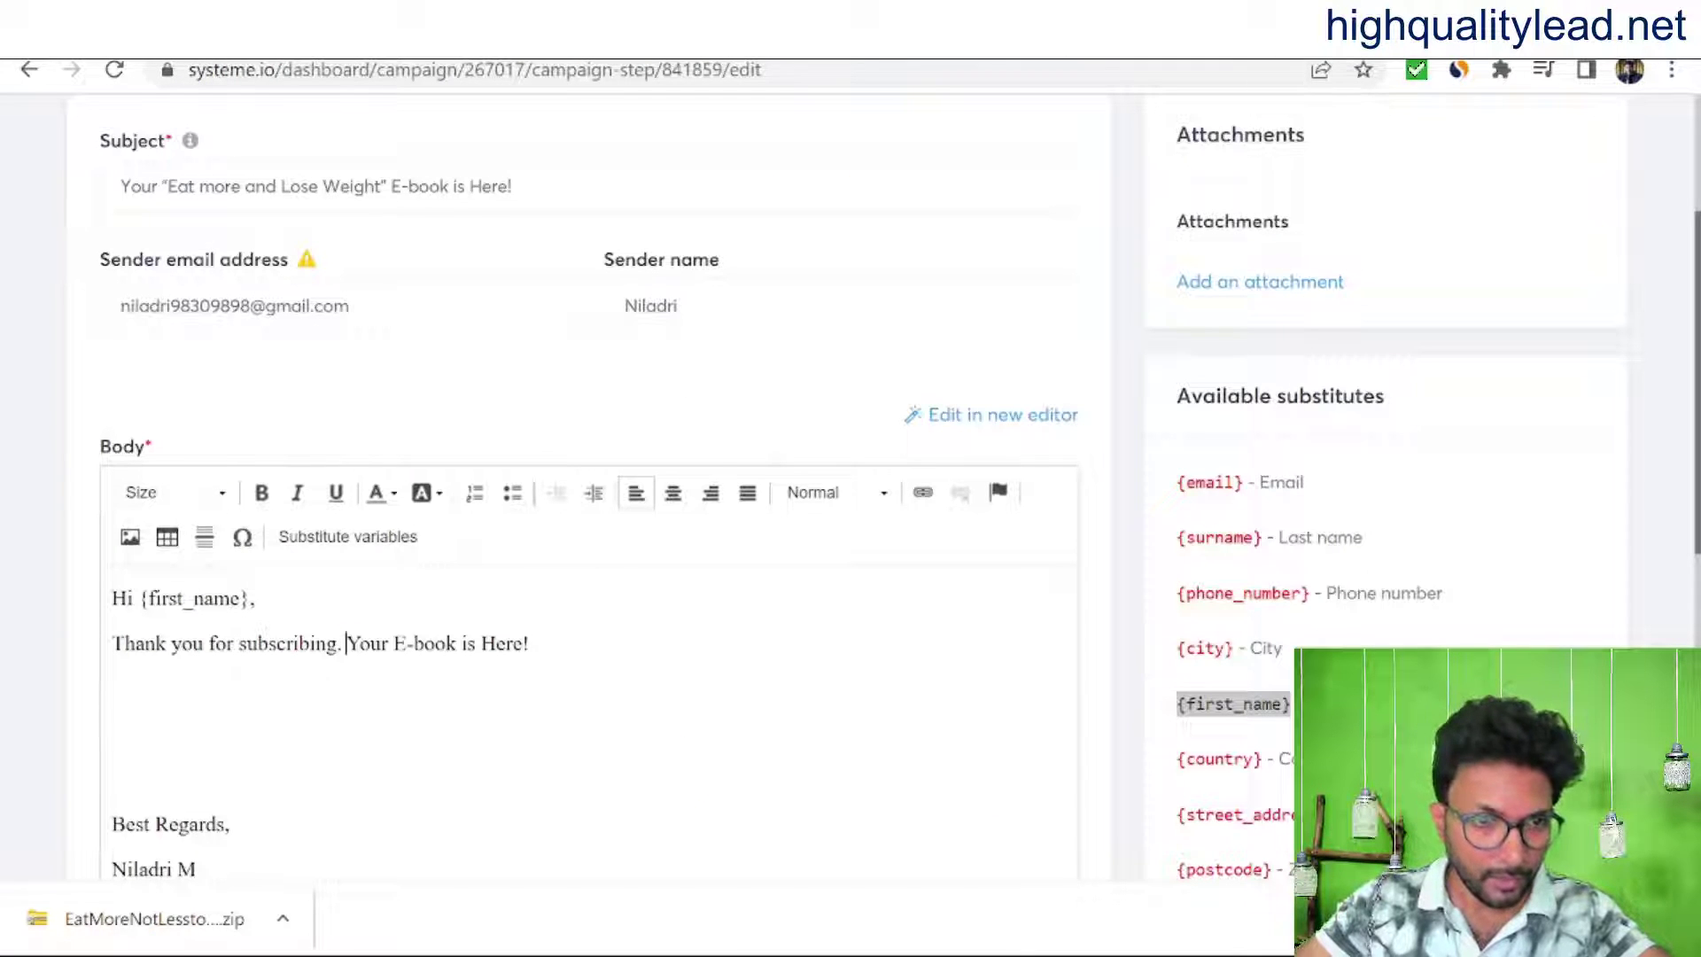
left_click_drag(346, 643, 529, 643)
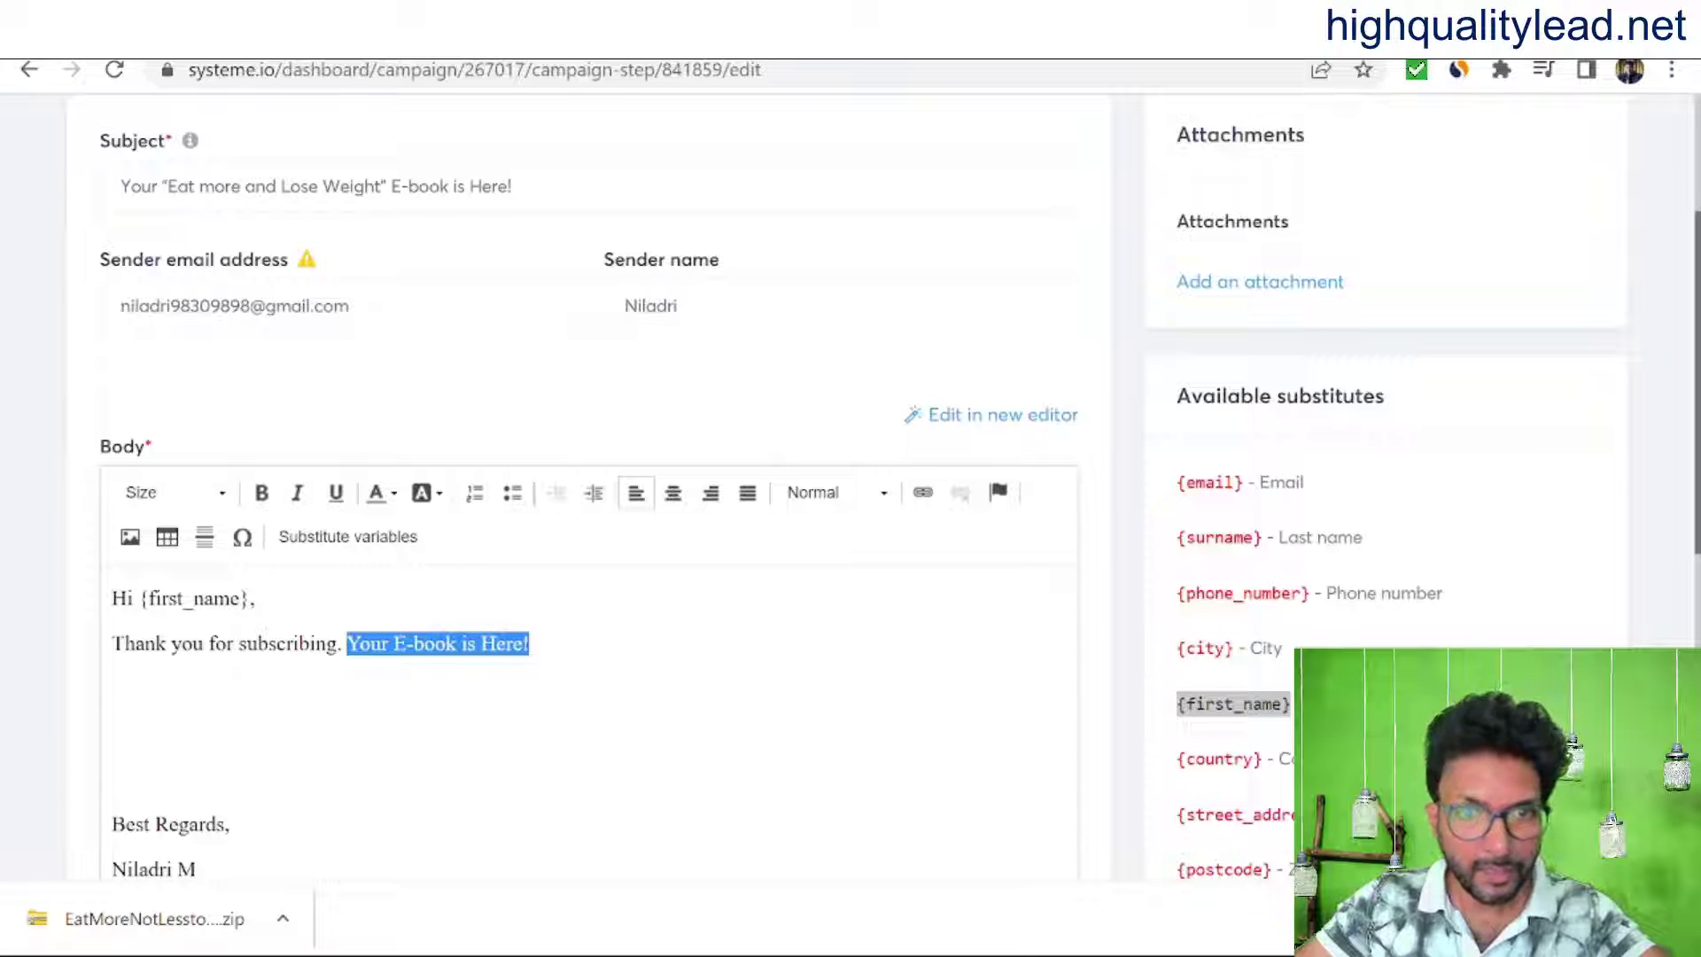
left_click(923, 492)
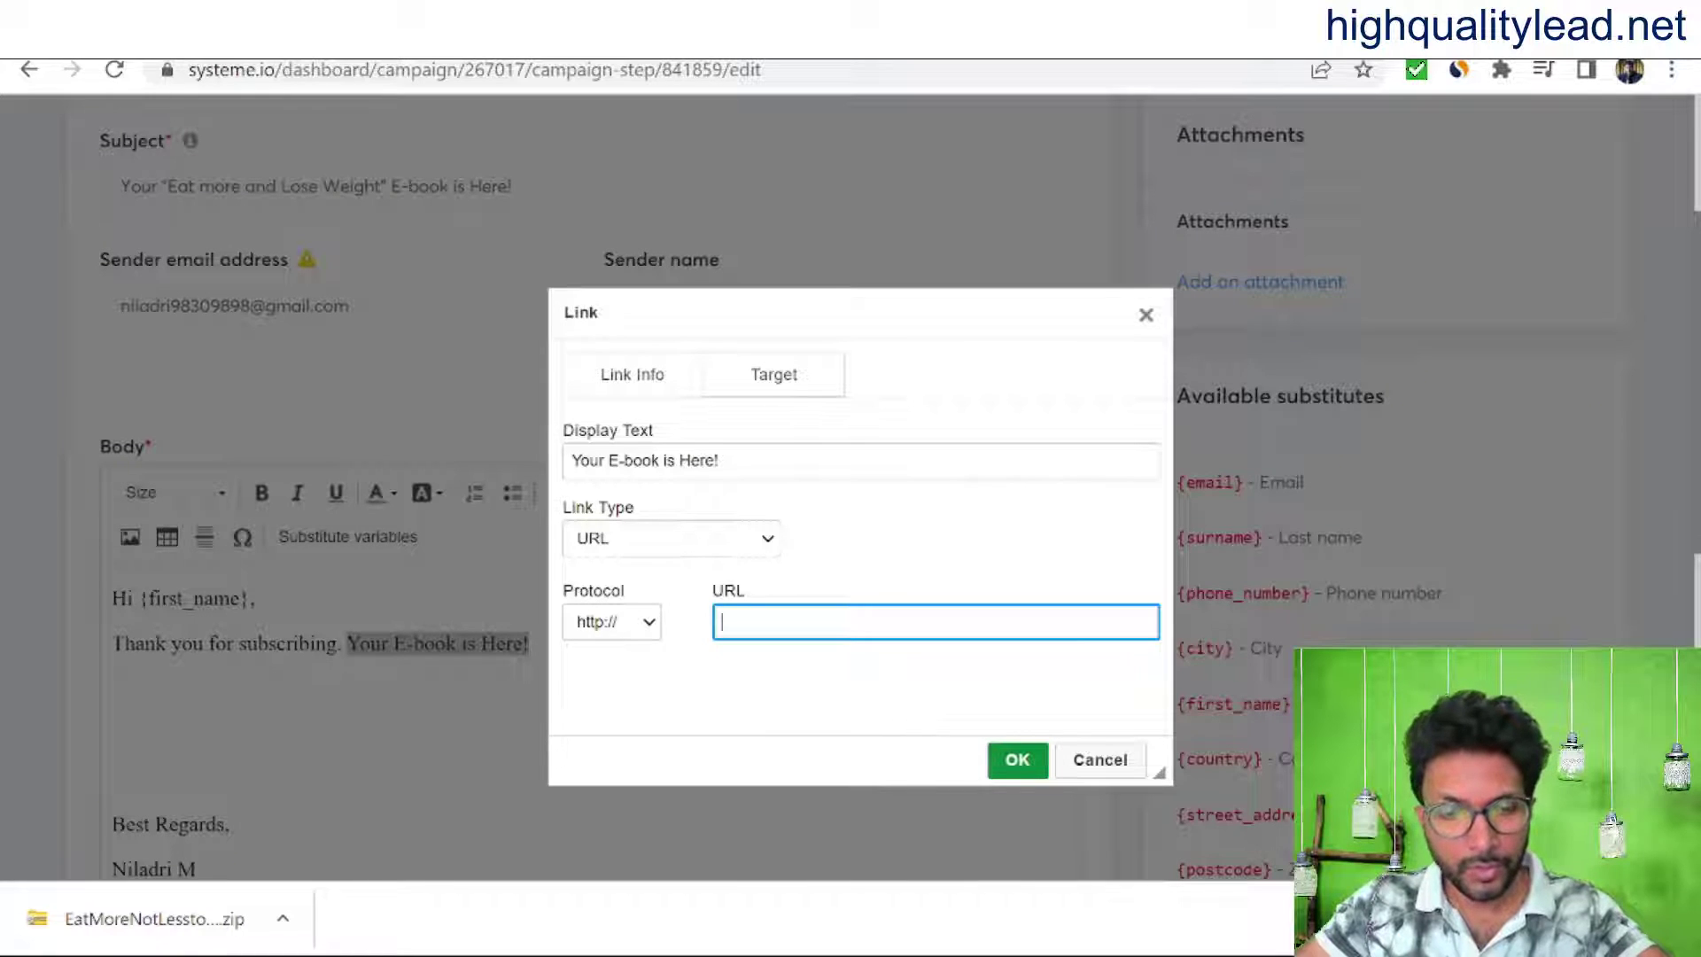
key("ctrl+v")
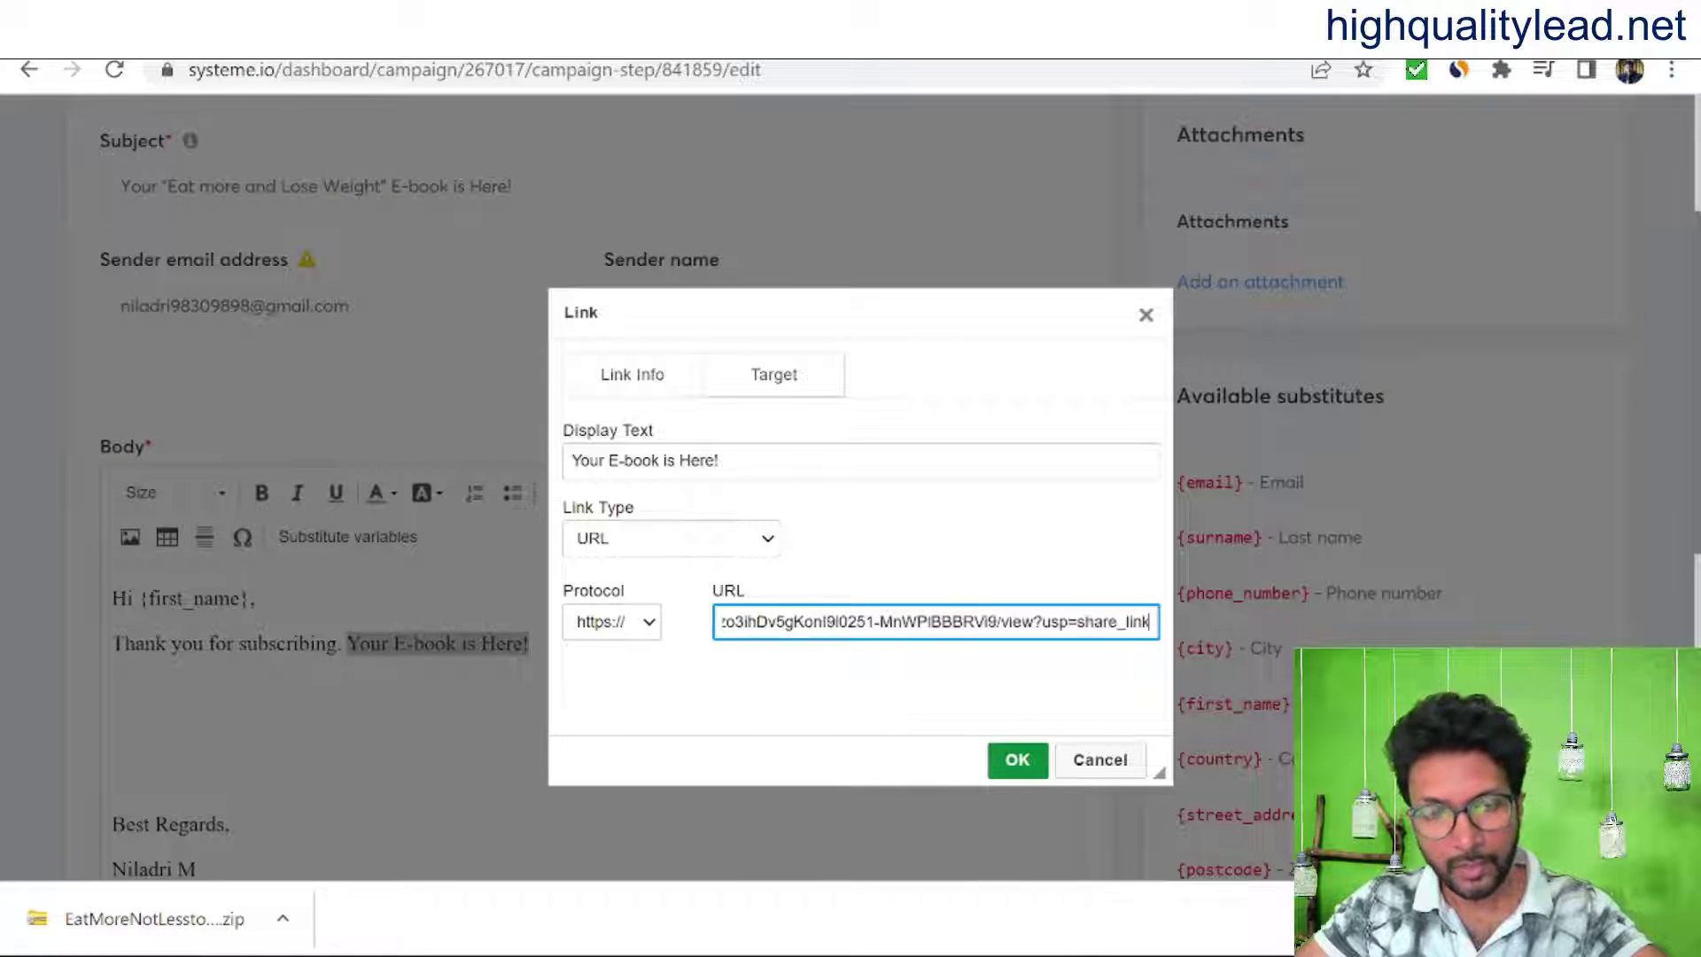
left_click(1016, 759)
left_click(112, 687)
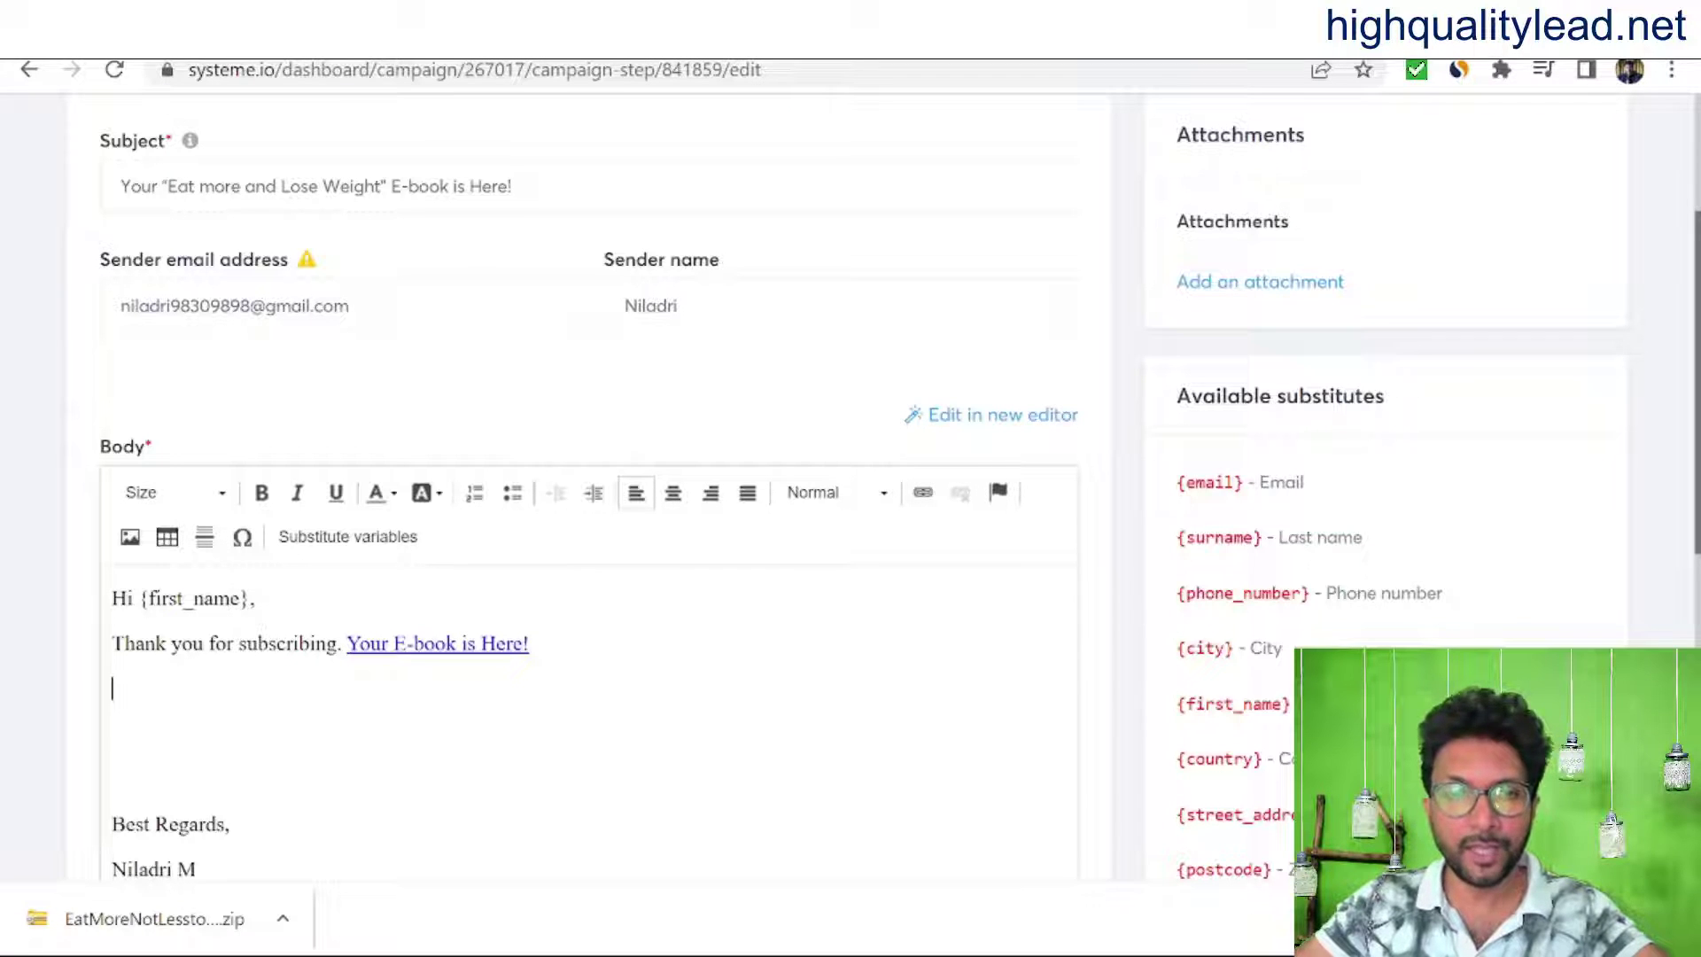
left_click(414, 643)
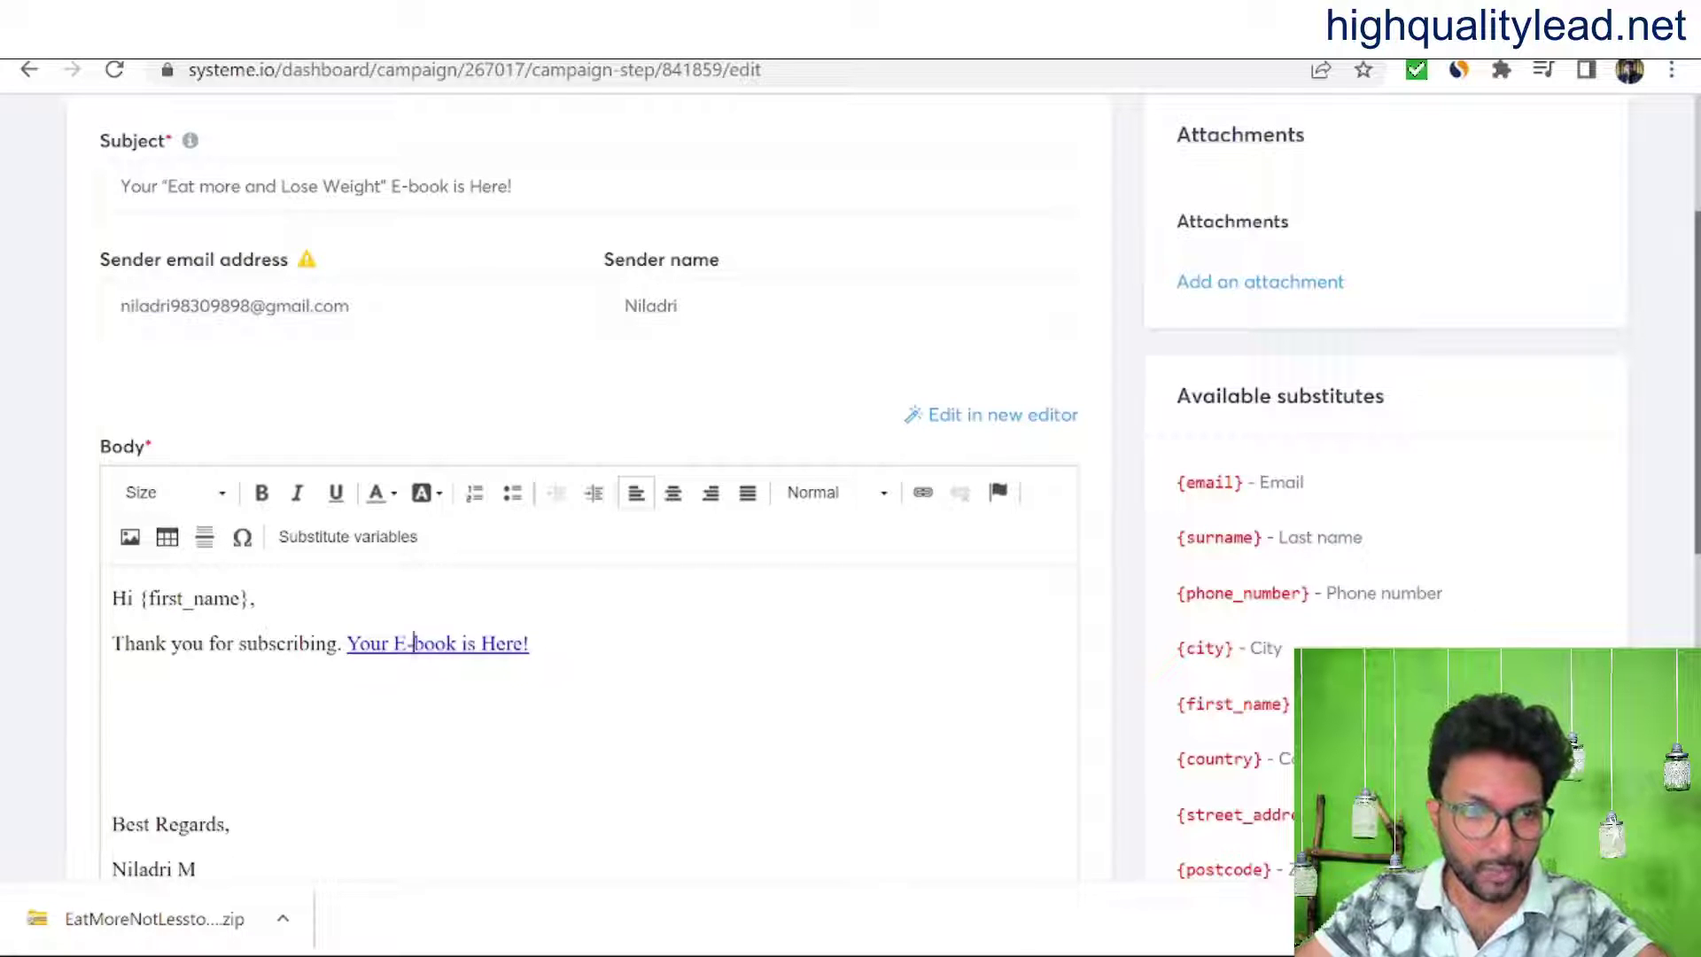
left_click(528, 643)
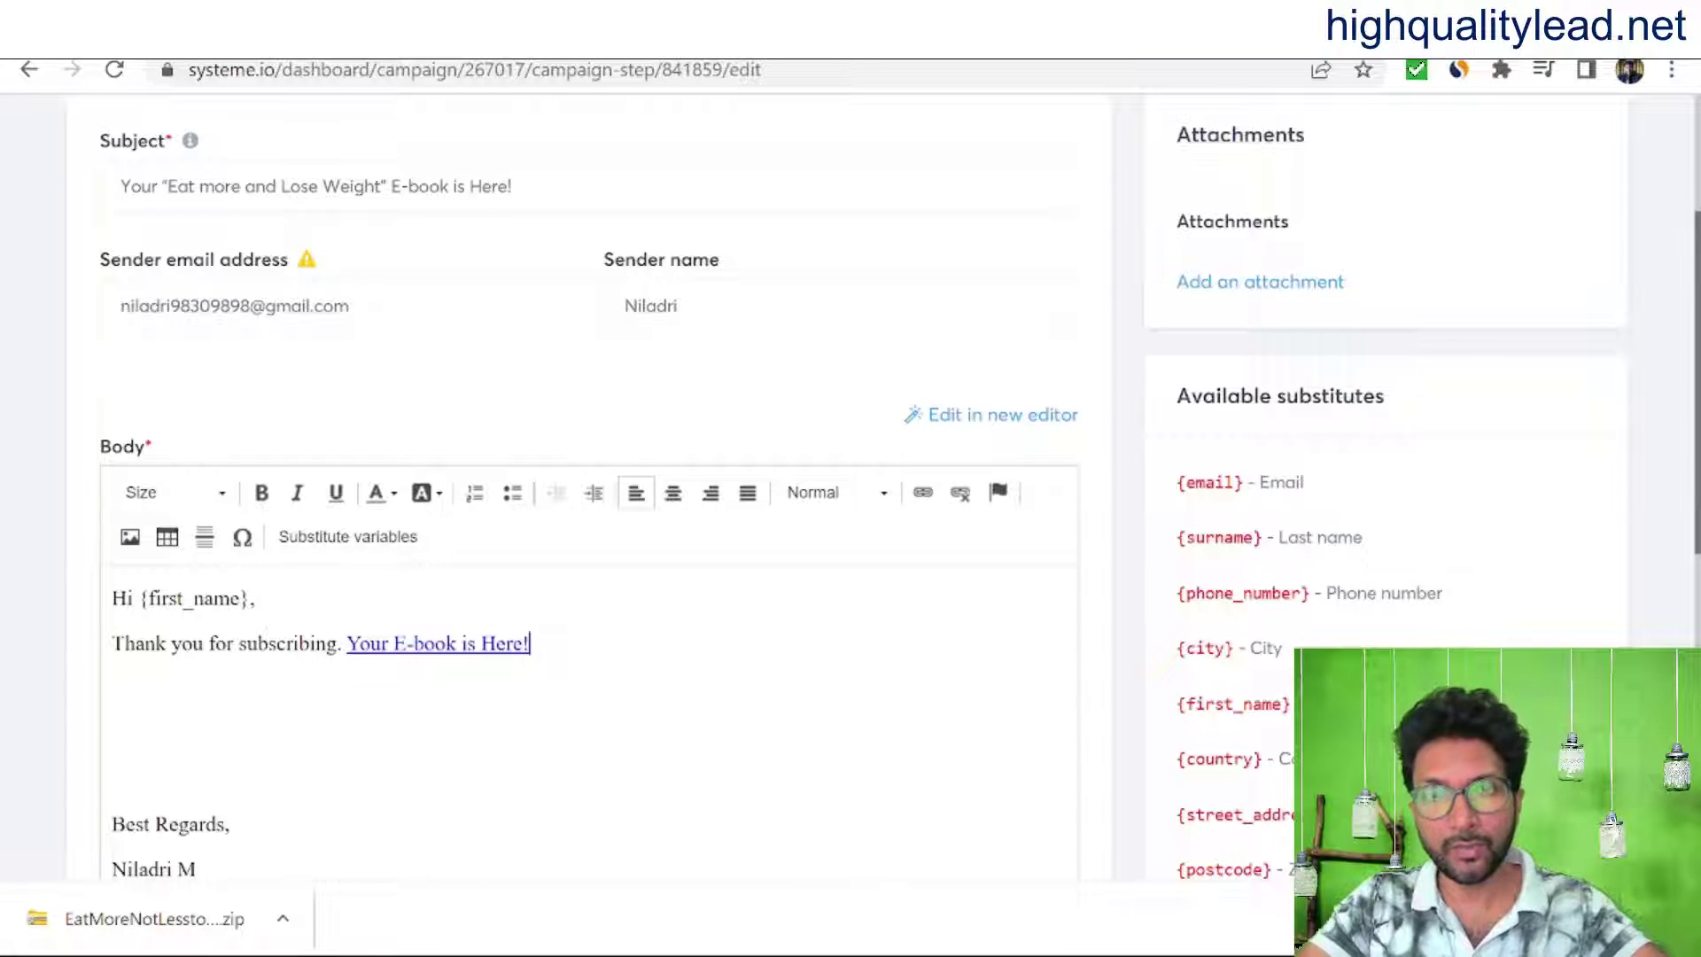
Step: Save the E-book email and publish it in the Weight loss test campaign with a sending delay of 0 minutes
scroll(584, 443, "up", 3)
left_click(1580, 241)
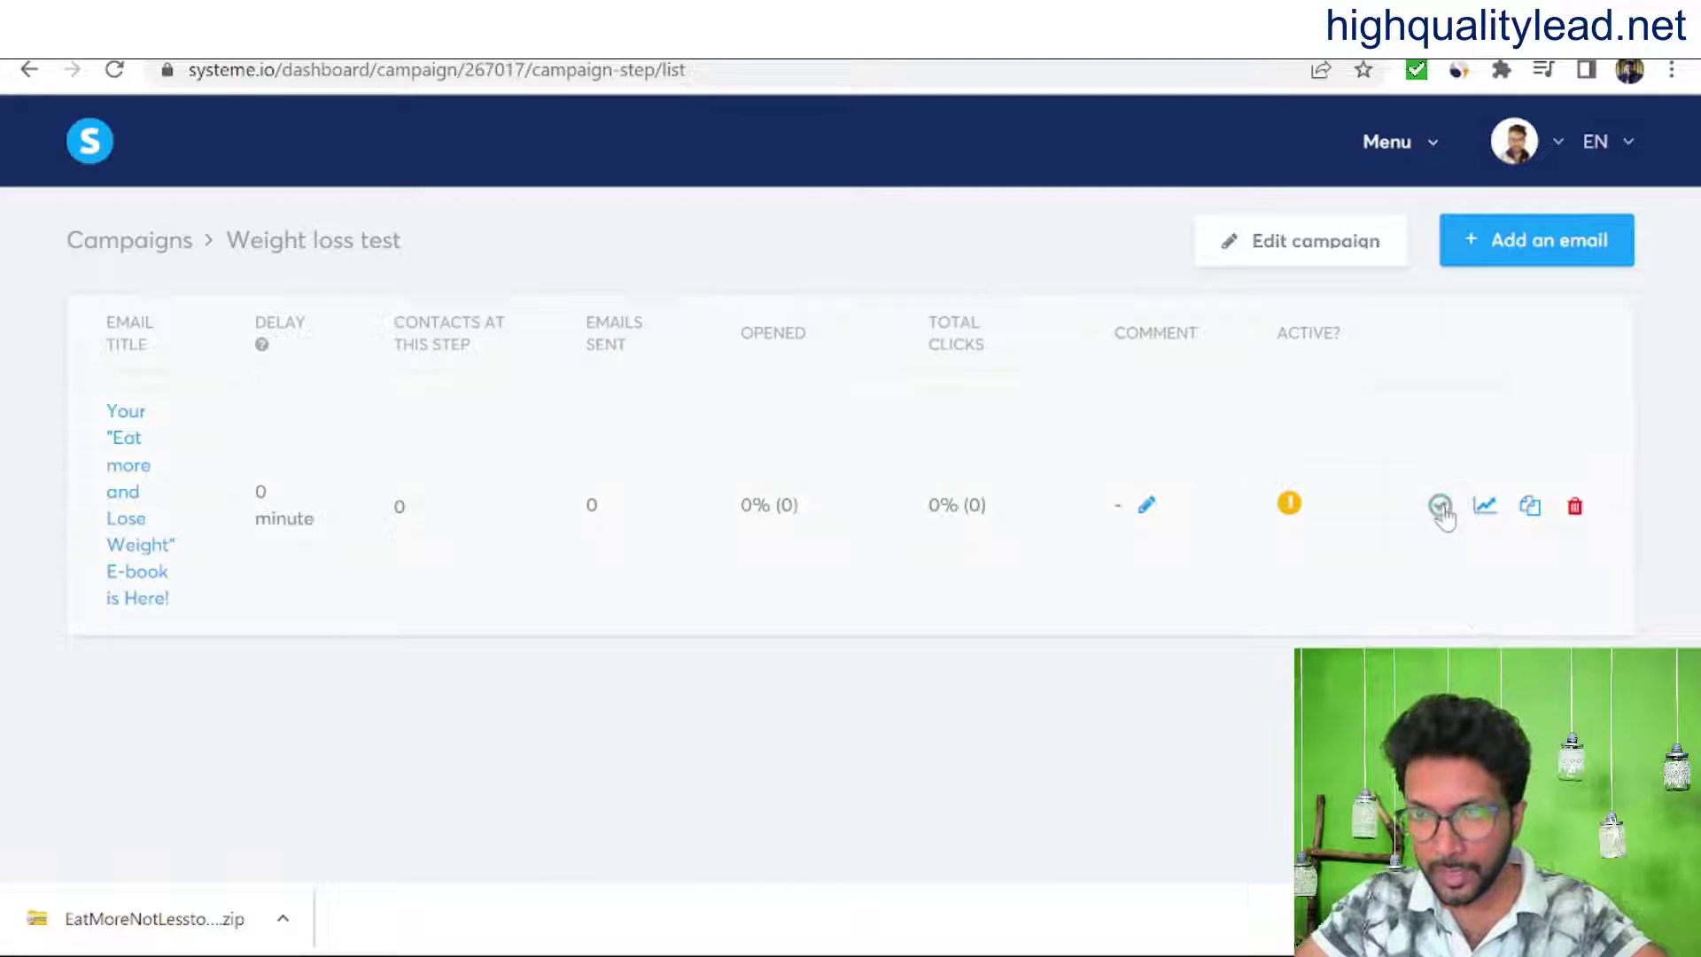
left_click(1441, 507)
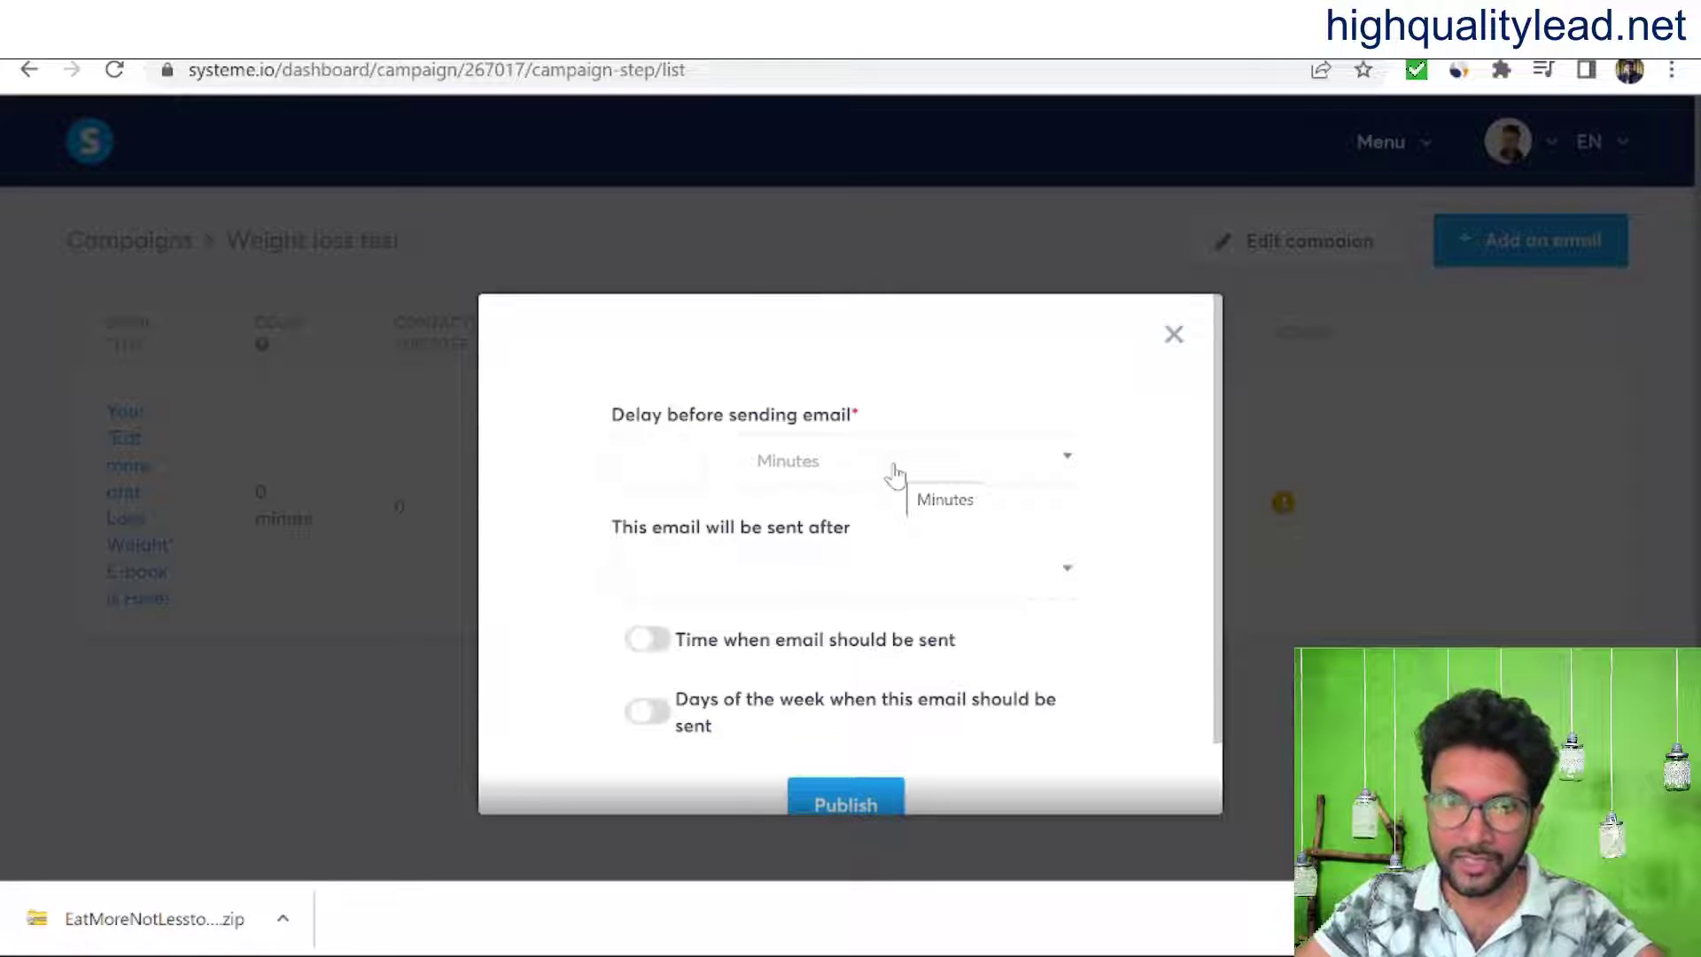
left_click(795, 580)
left_click(800, 581)
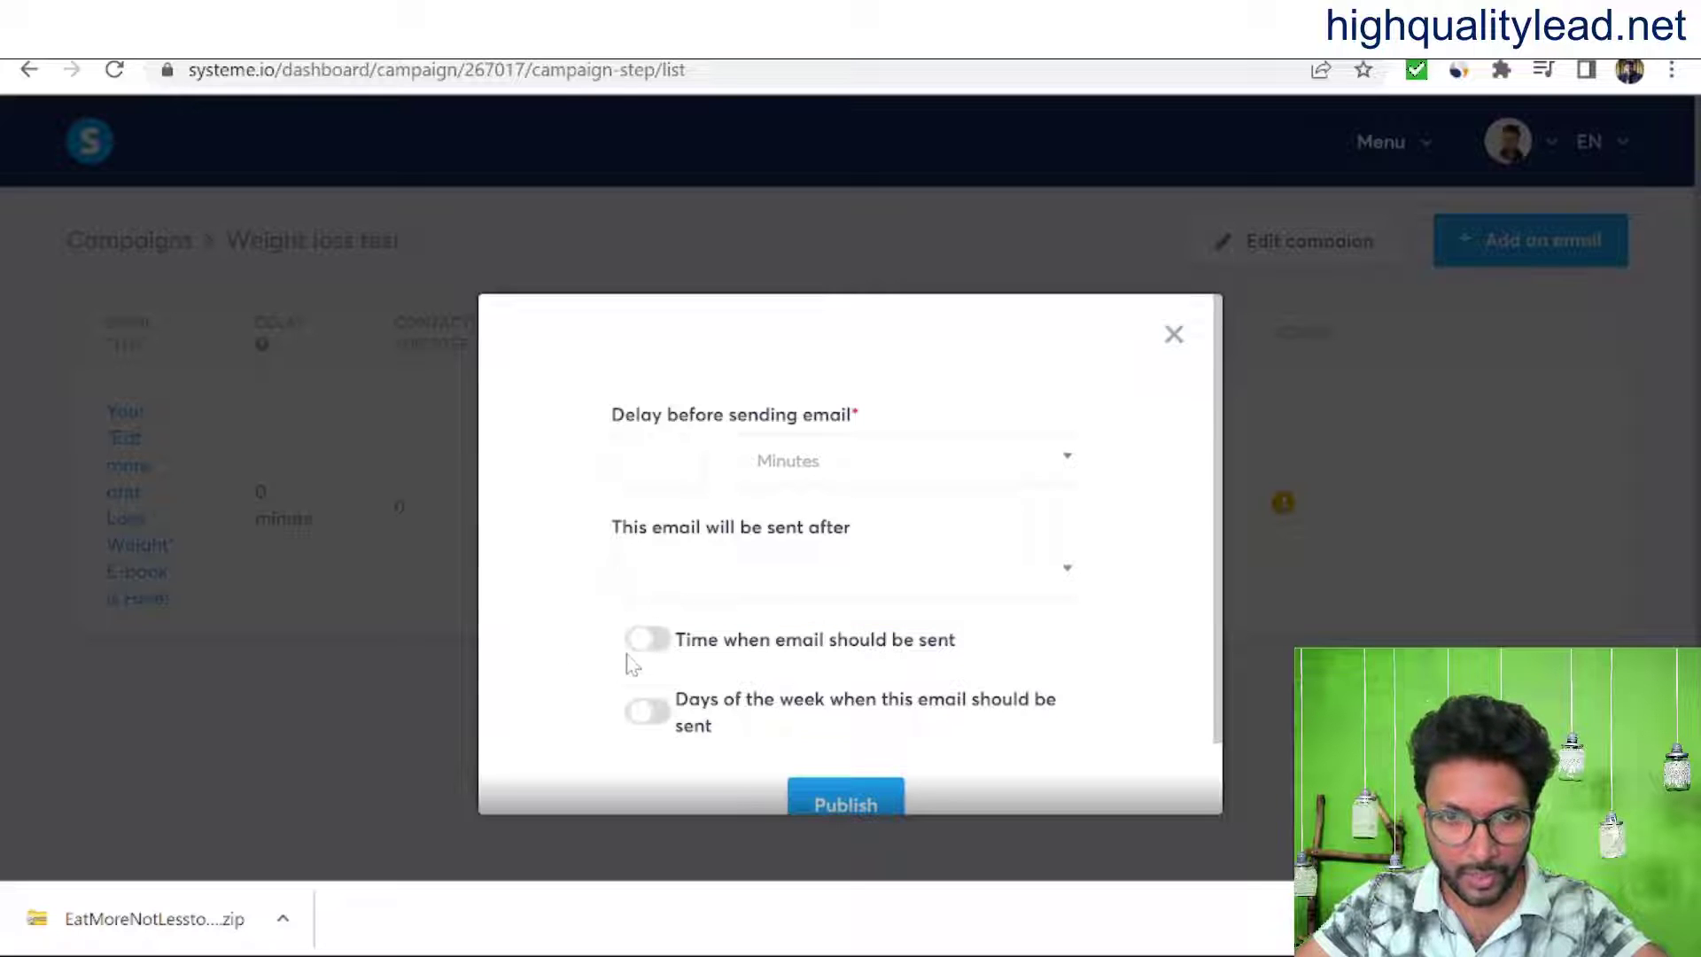
scroll(1086, 709, "down", 1)
left_click(847, 731)
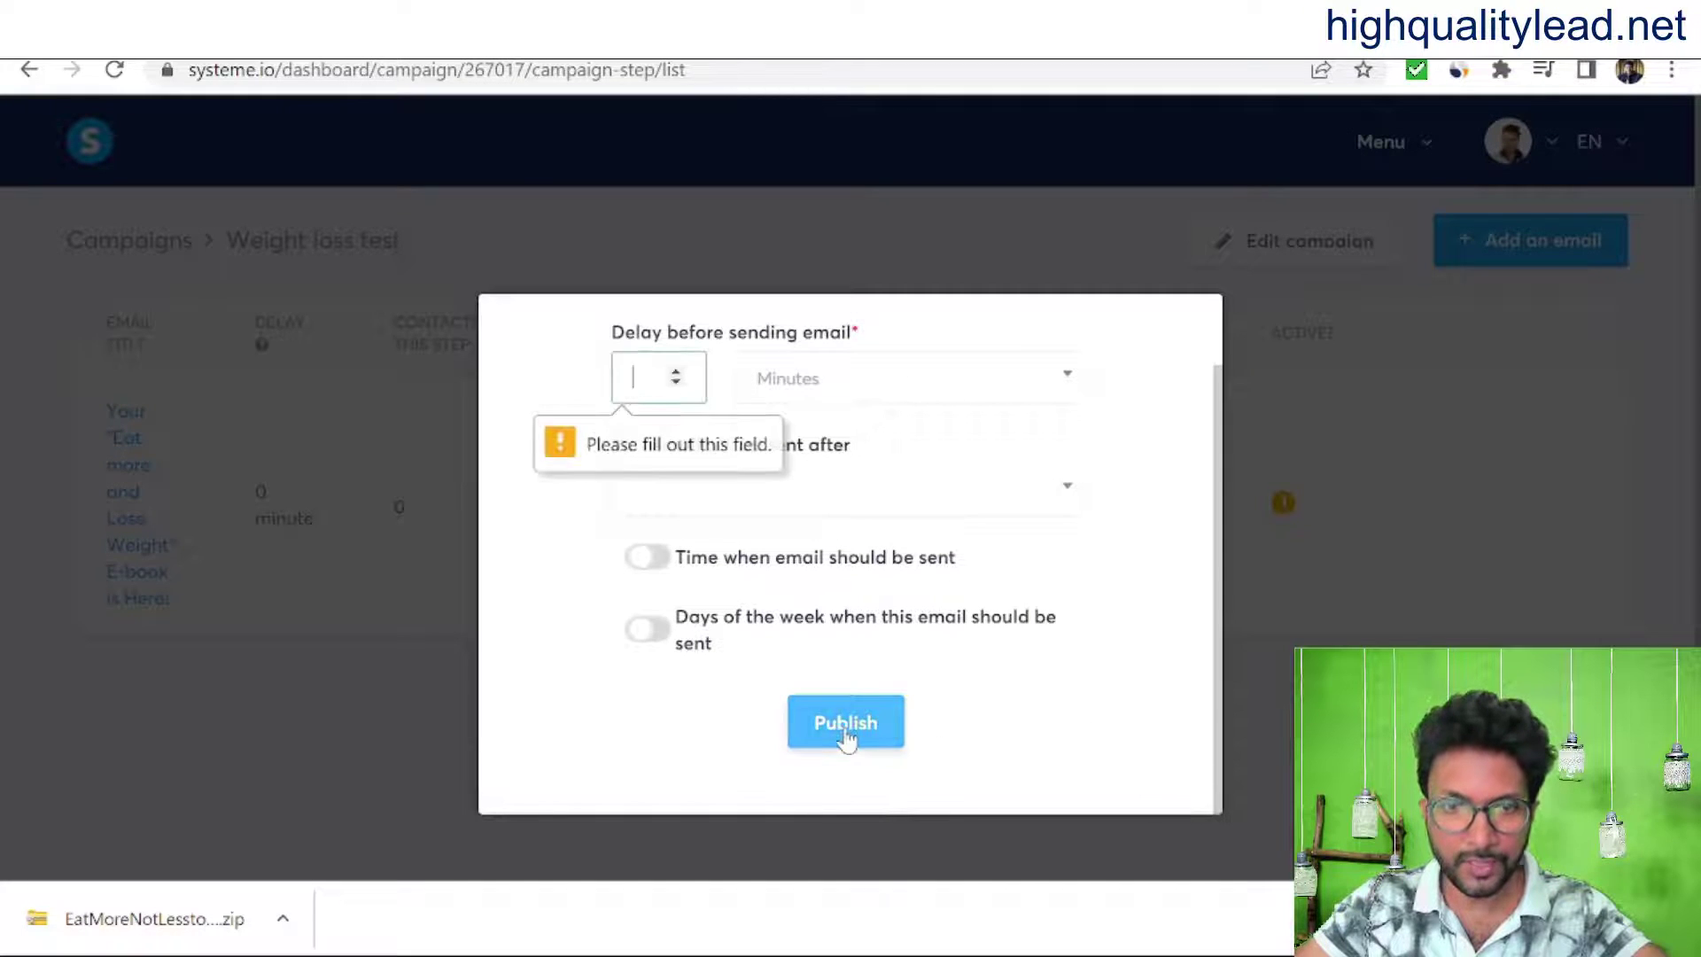
left_click(676, 372)
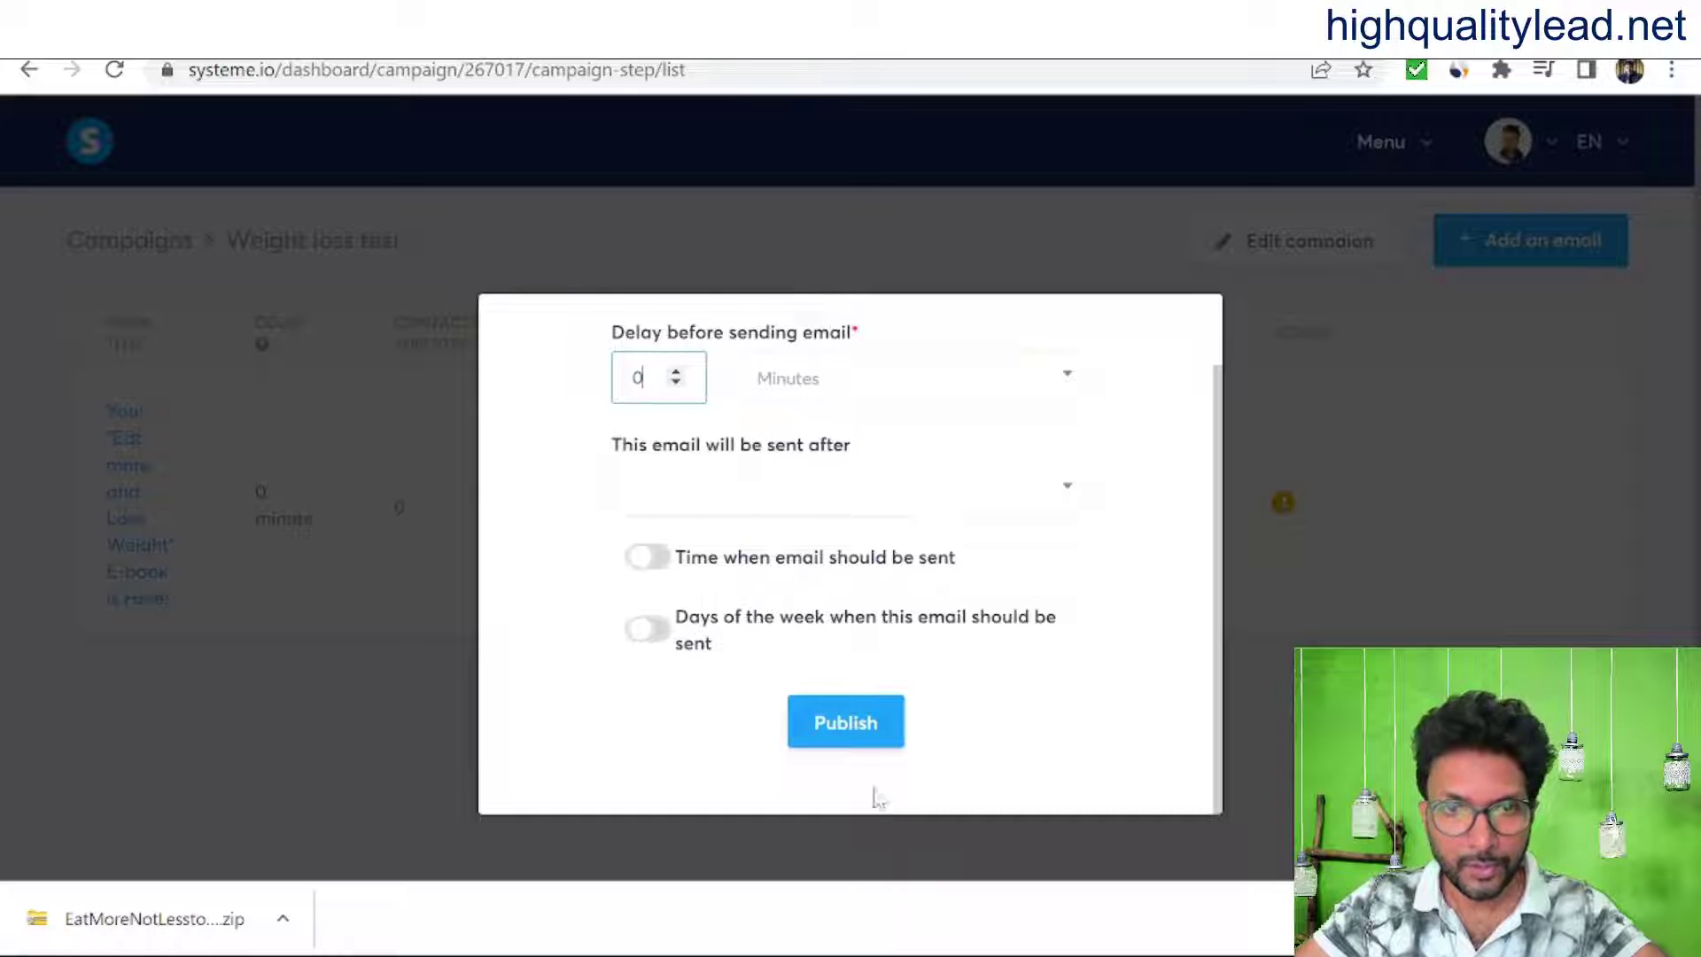
left_click(836, 737)
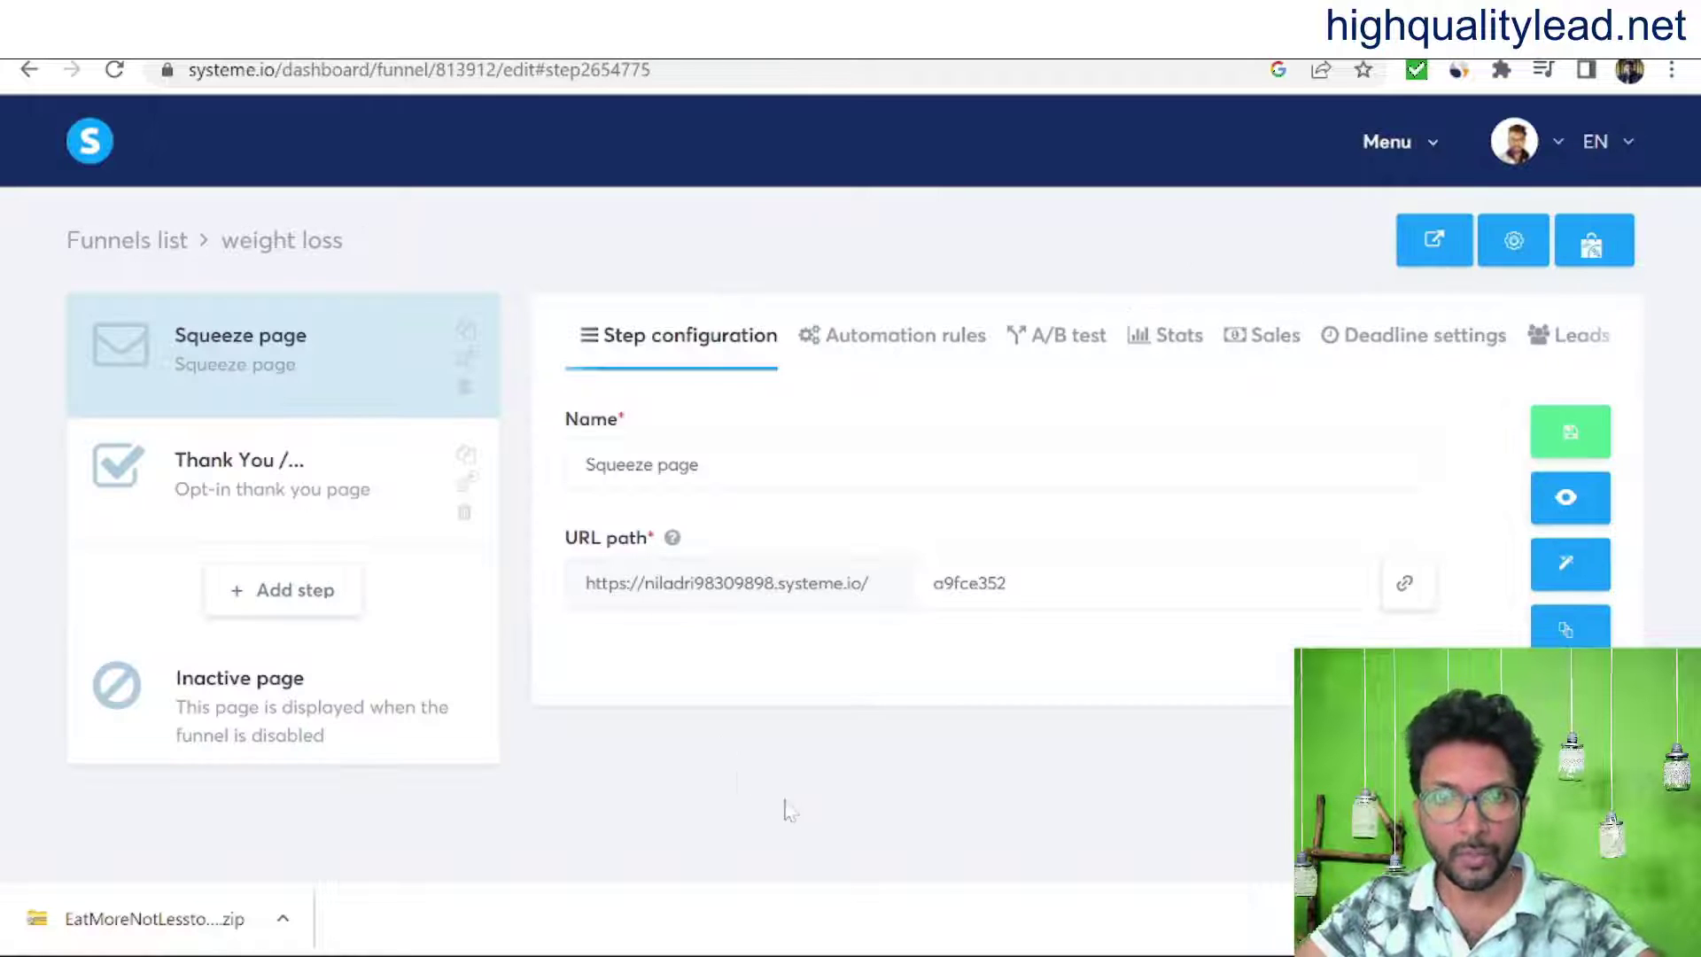
Step: Delete the existing "Funnel step form subscribed" automation rule from the weight loss funnel's squeeze page
left_click(868, 343)
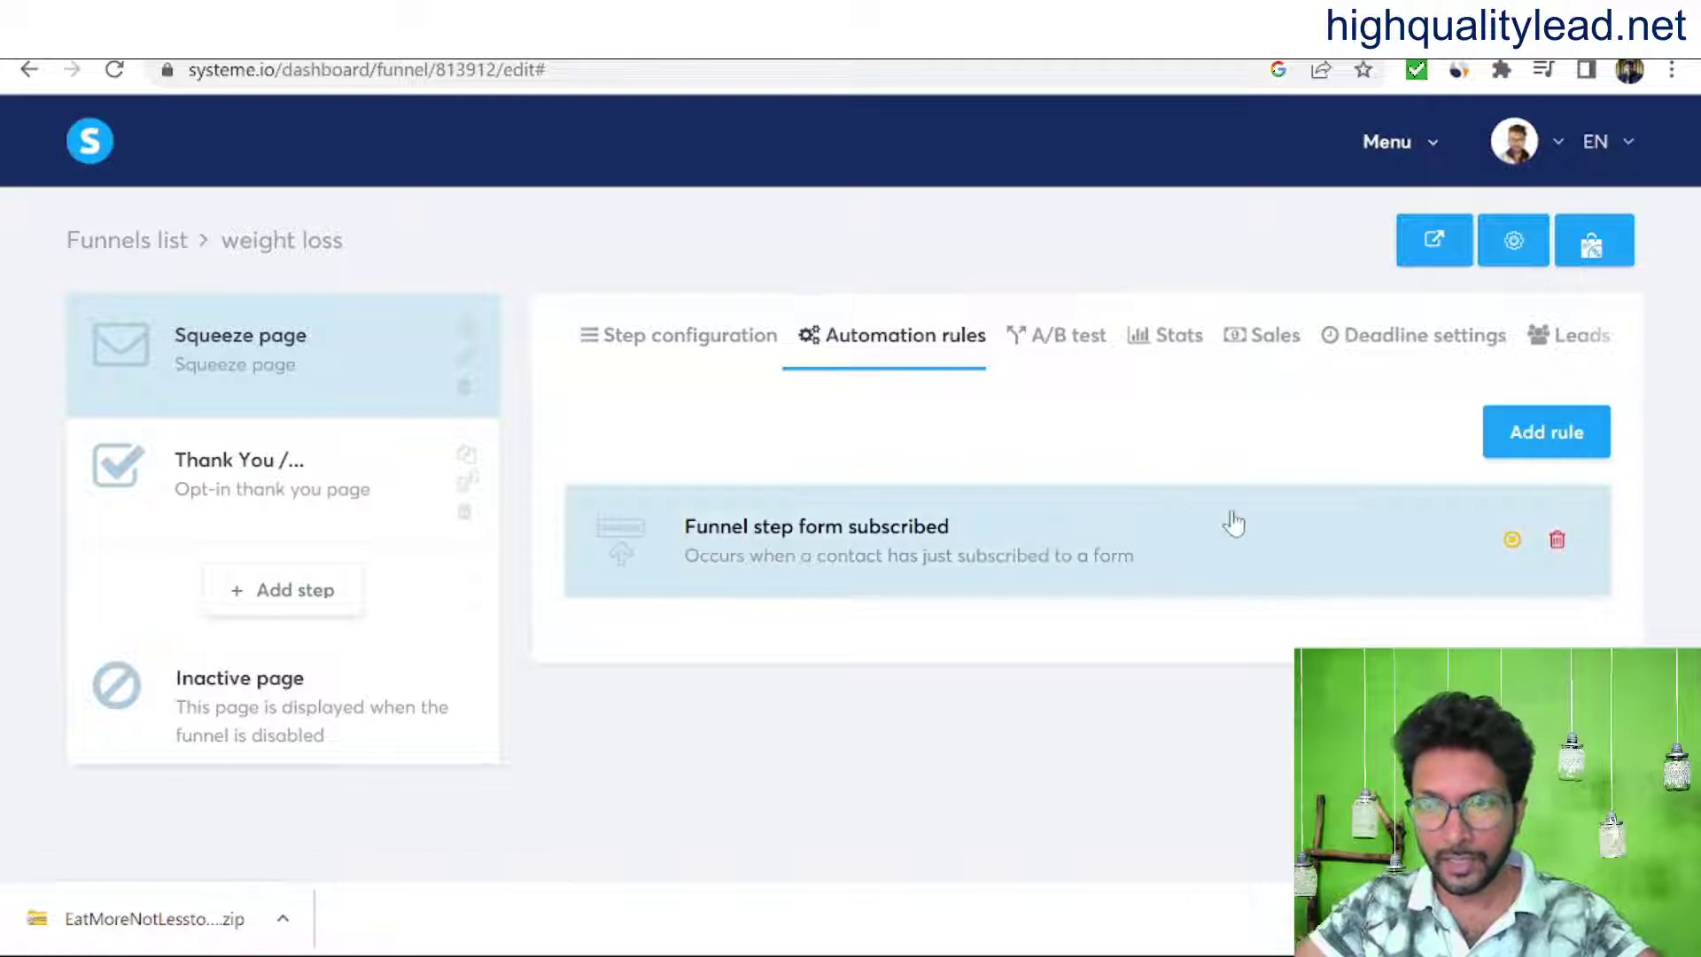
left_click(1557, 540)
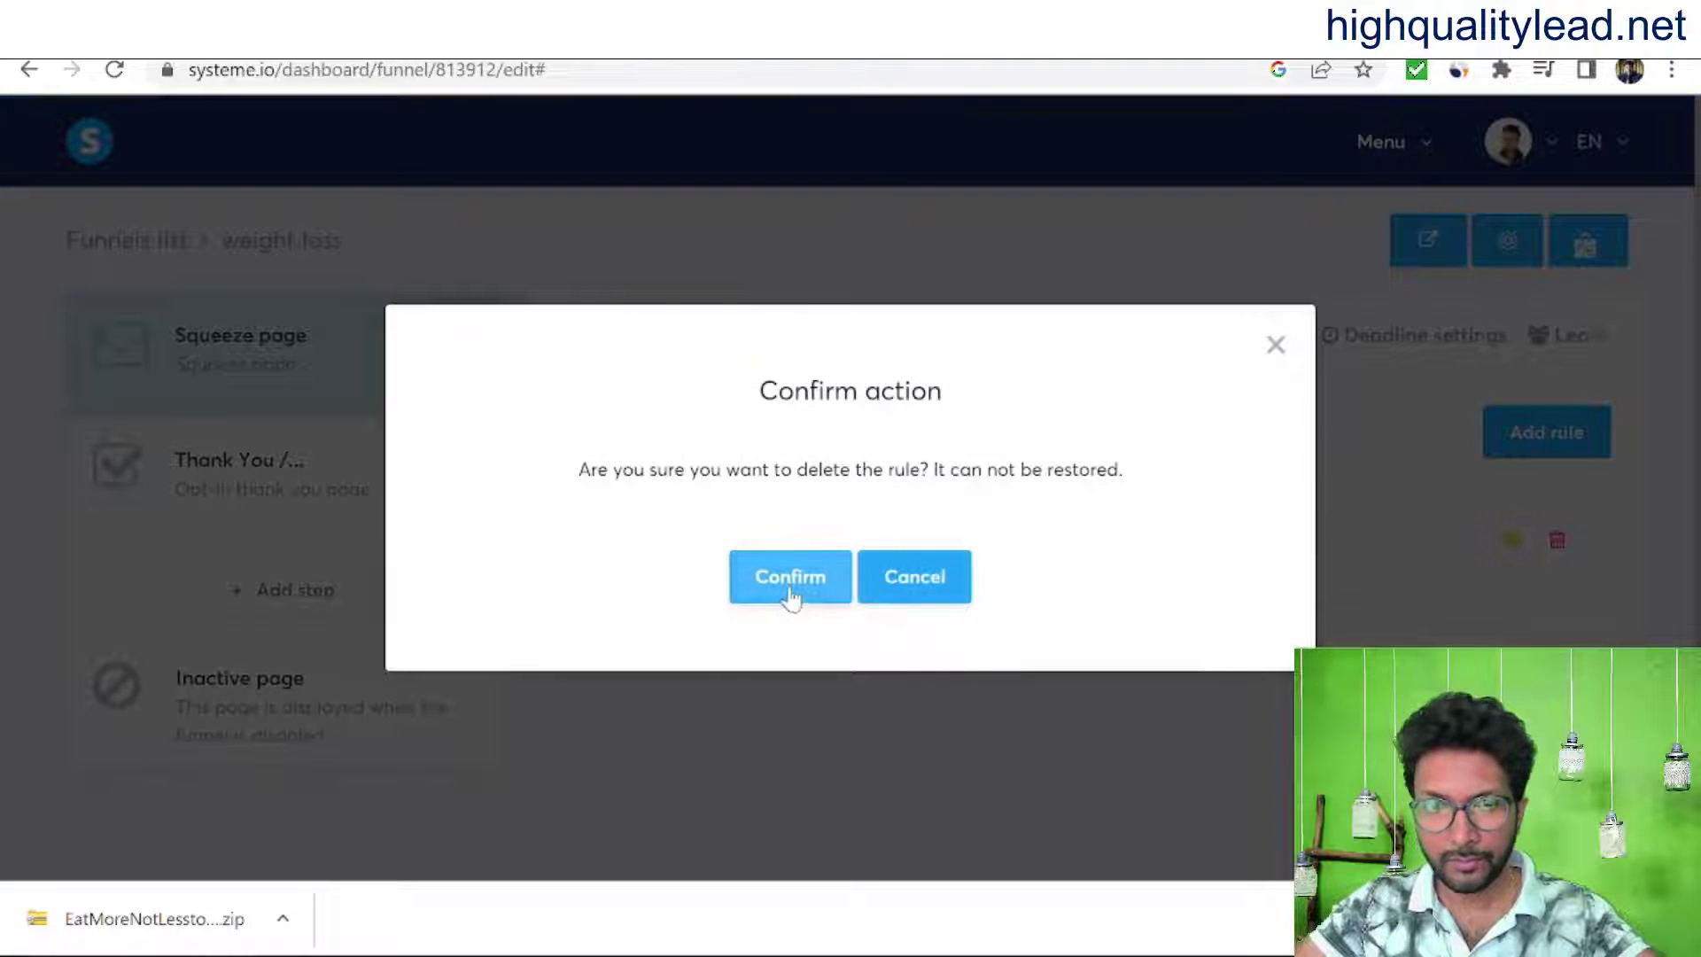
left_click(788, 592)
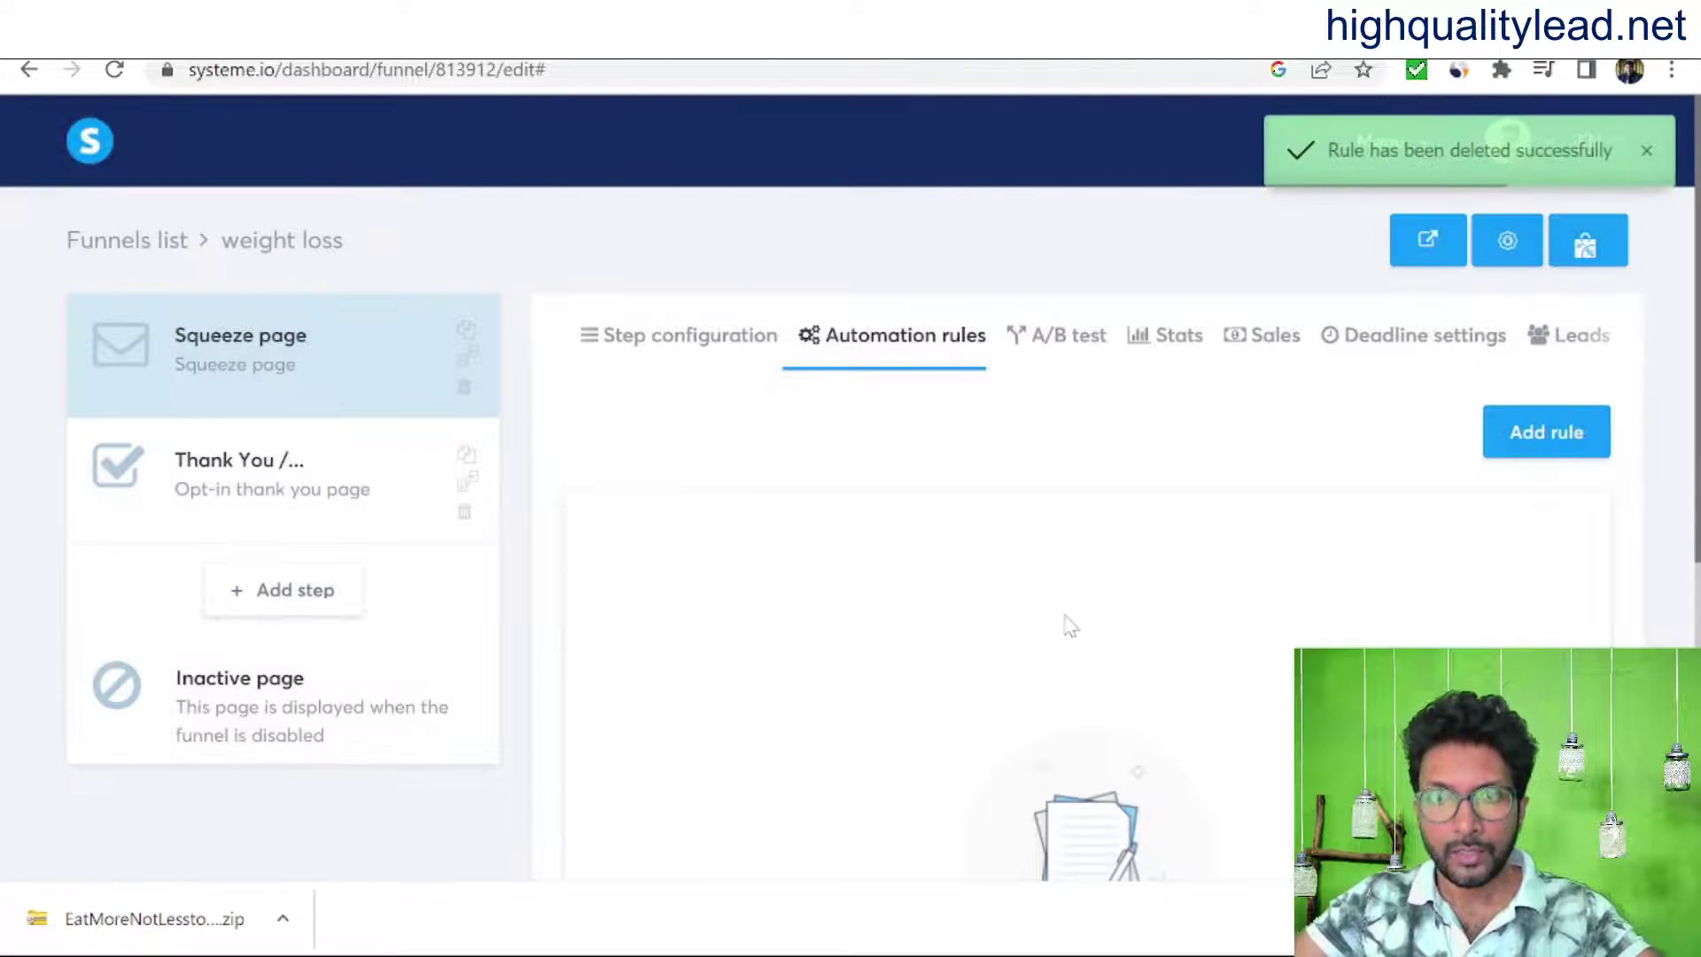
Step: Add and save a squeeze page rule that subscribes contacts to the Weight loss test campaign when the funnel step form is subscribed
left_click(1554, 443)
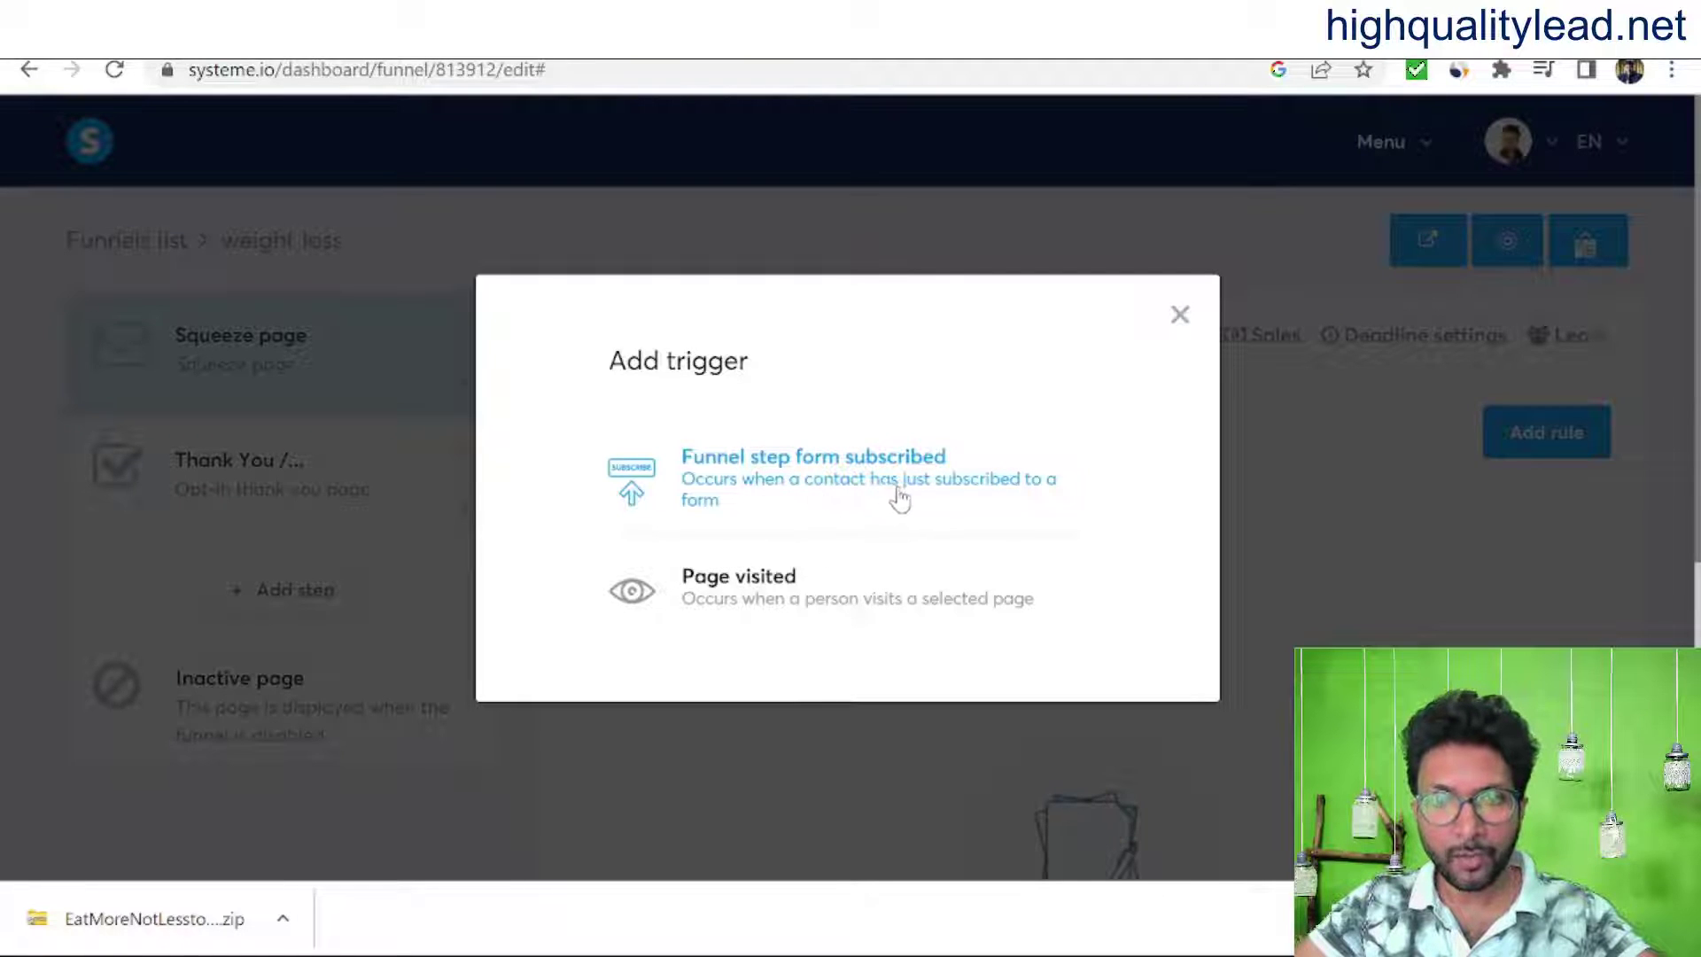
left_click(776, 496)
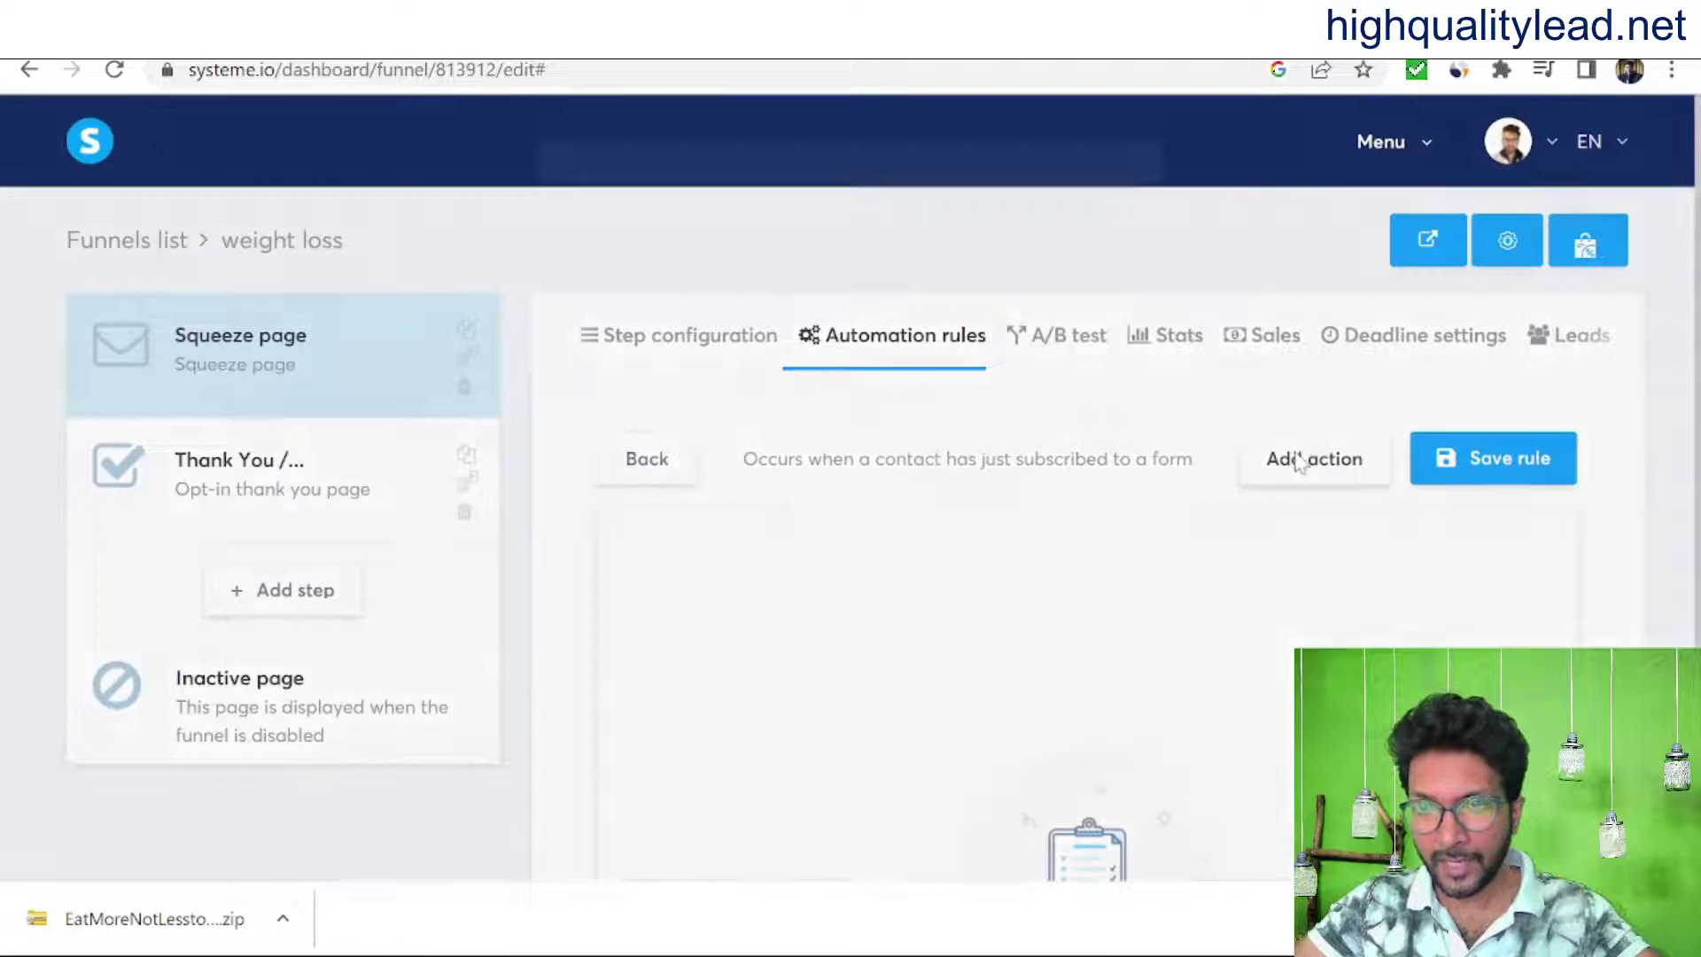
left_click(1296, 459)
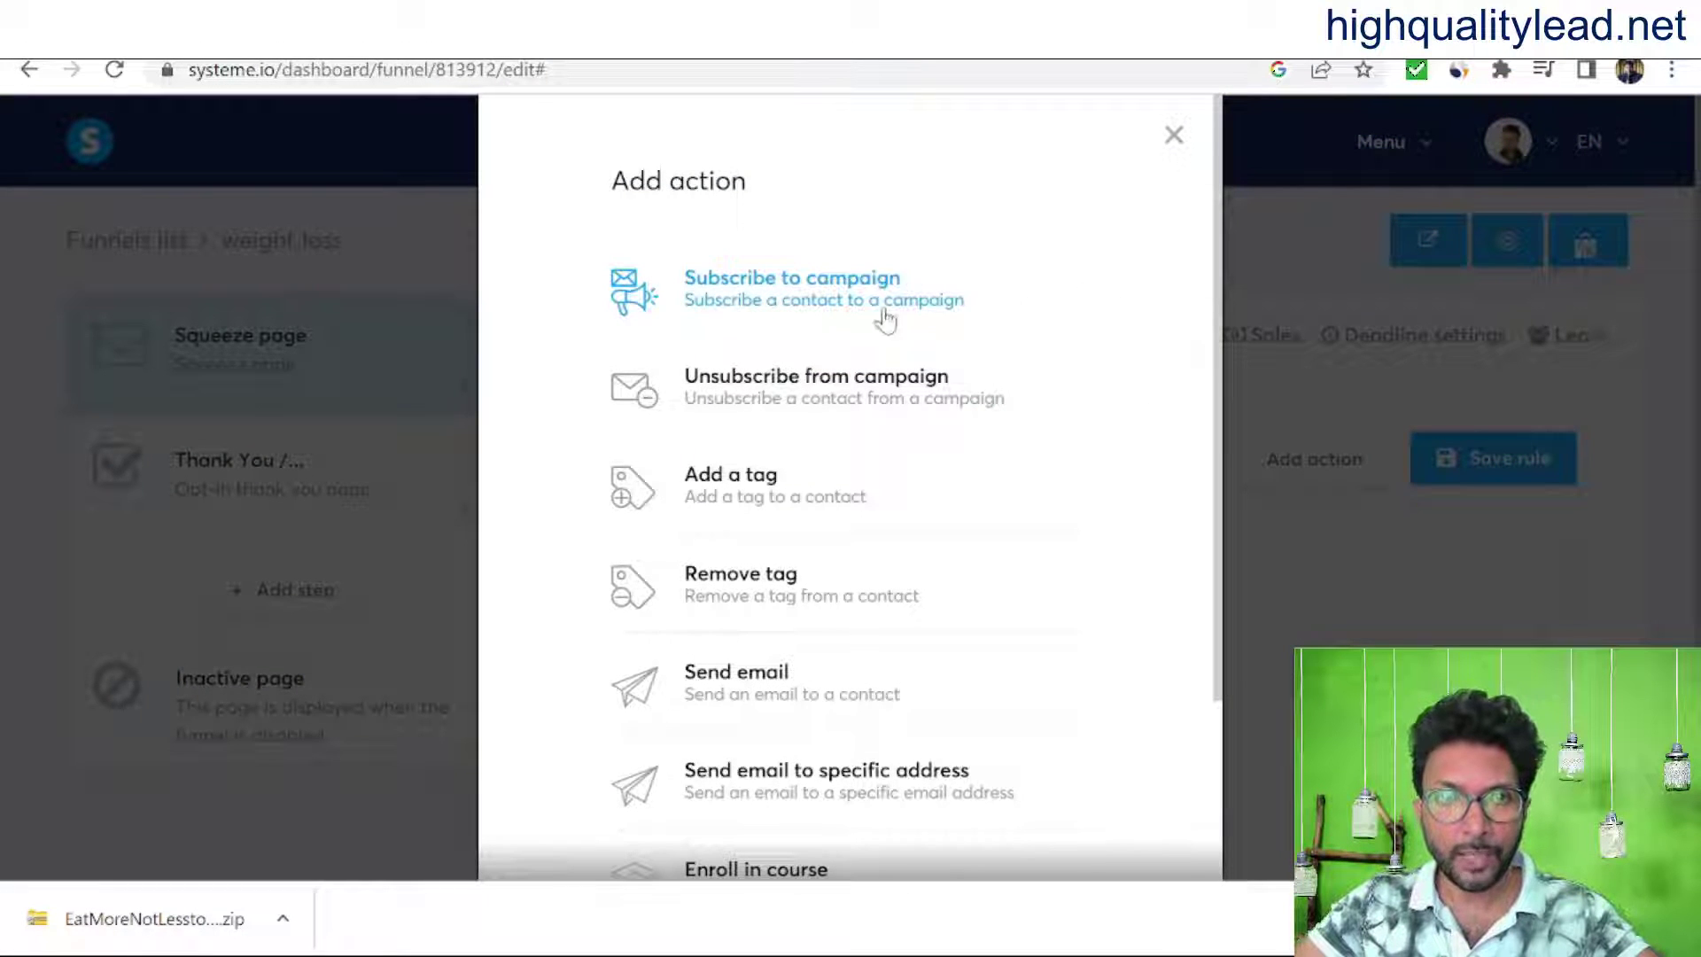
left_click(855, 300)
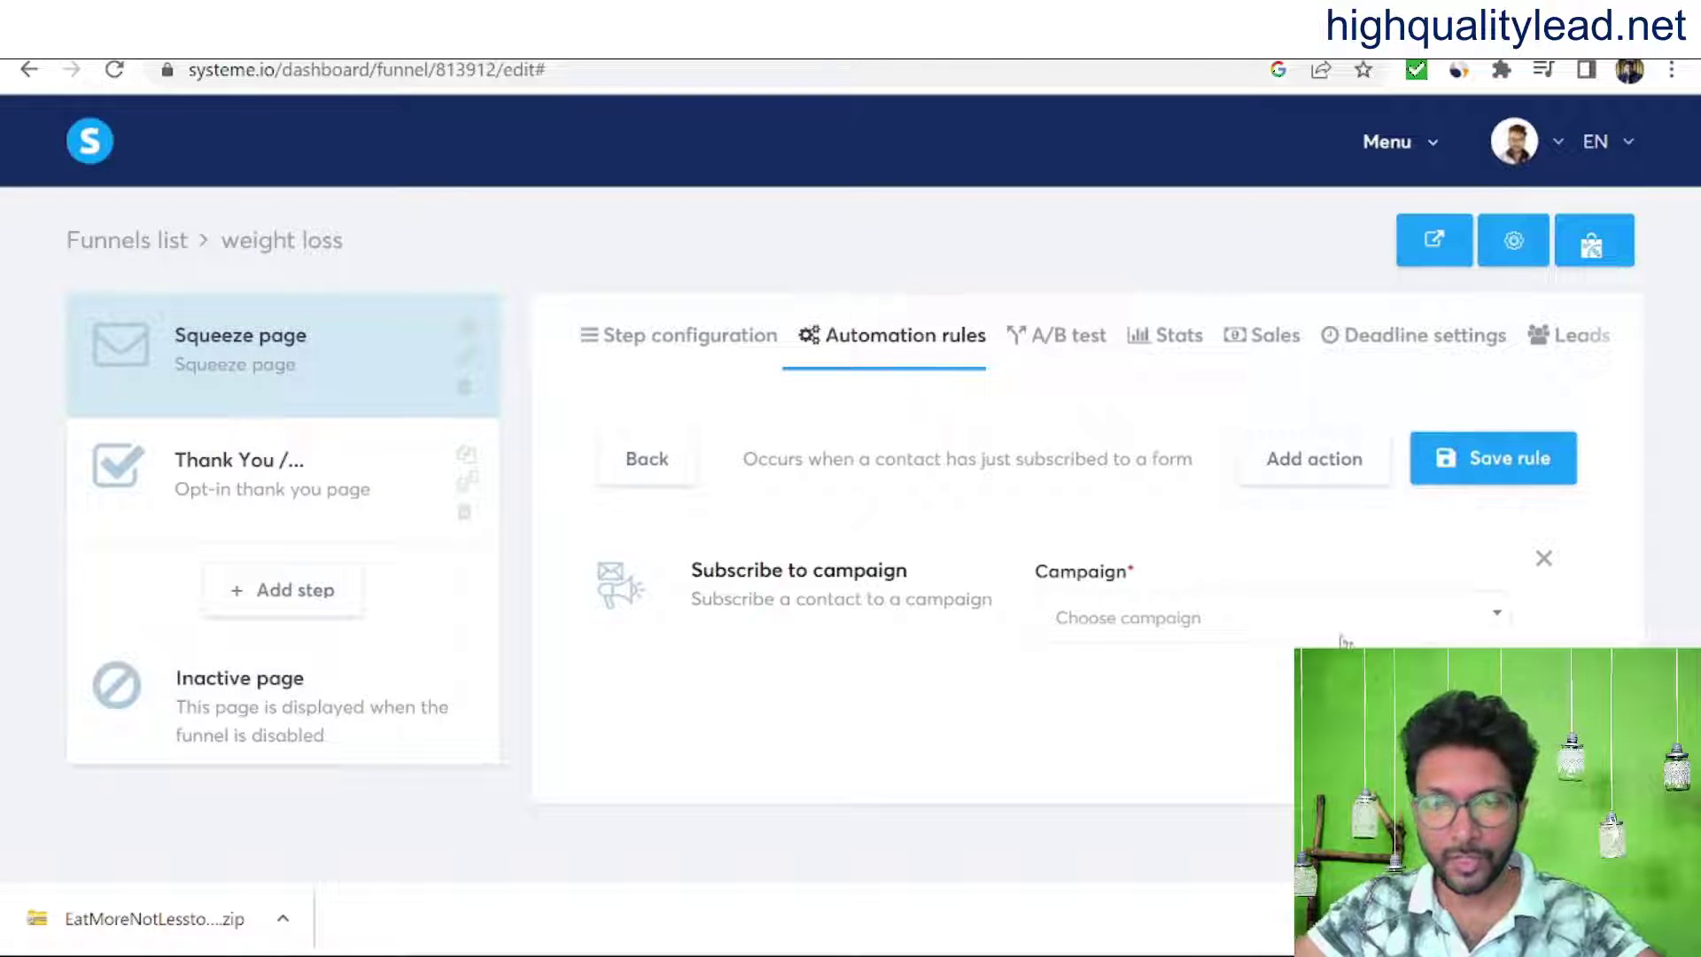
left_click(1196, 619)
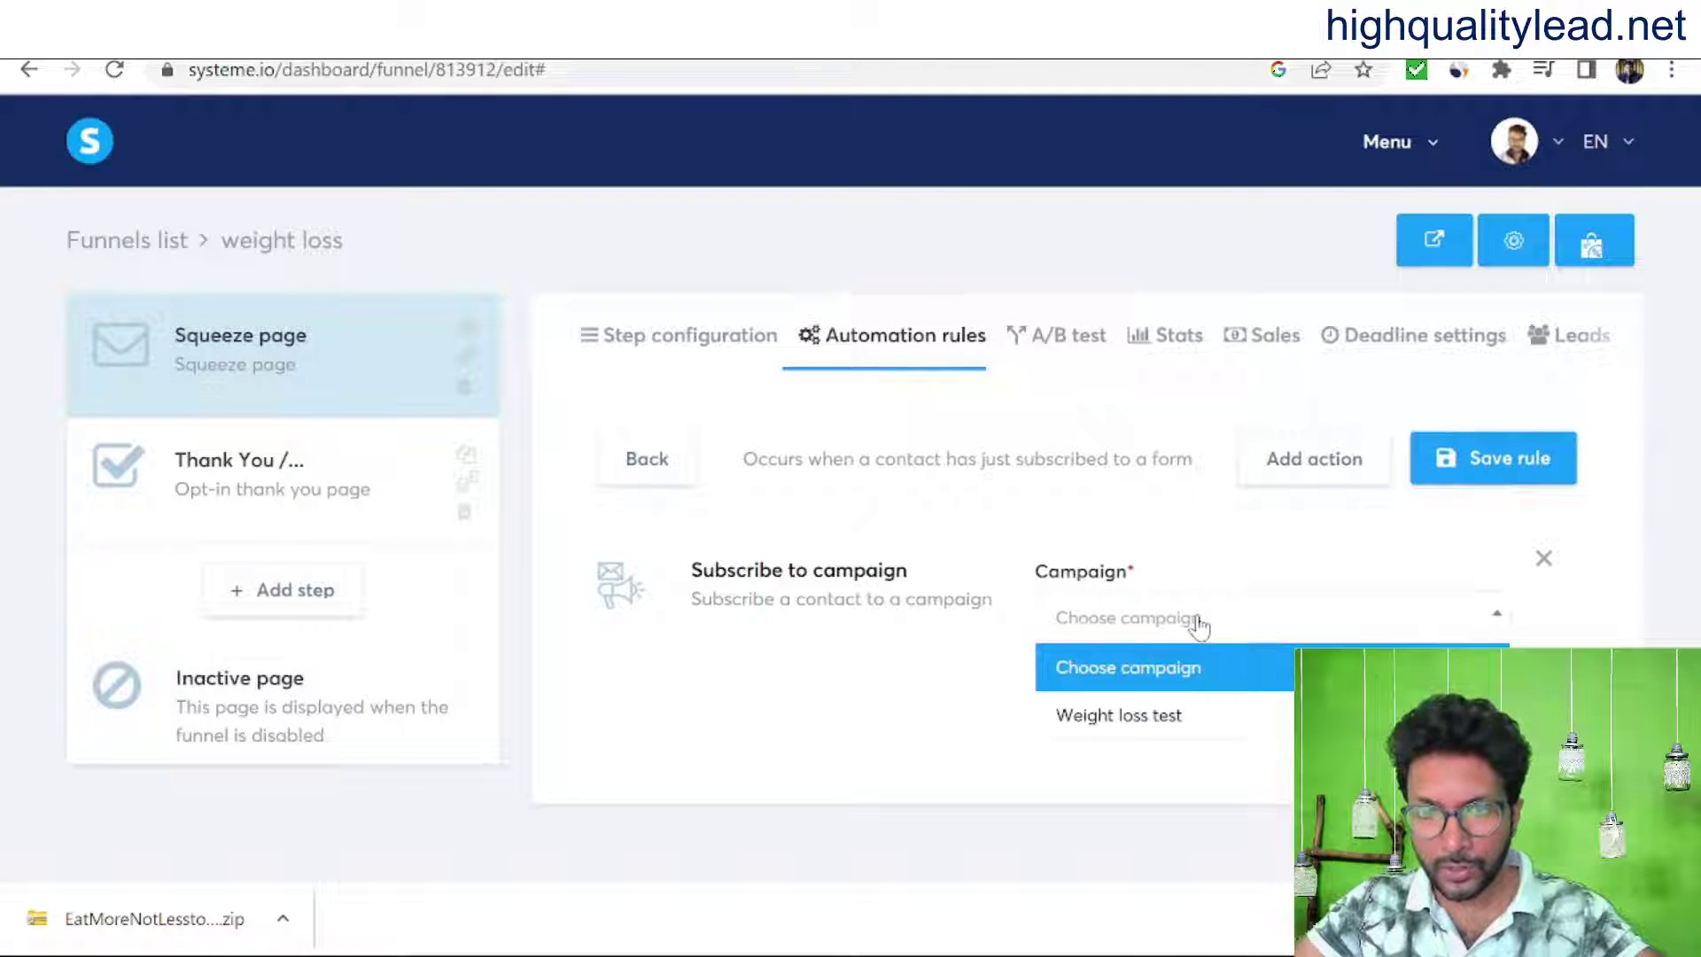
left_click(1211, 733)
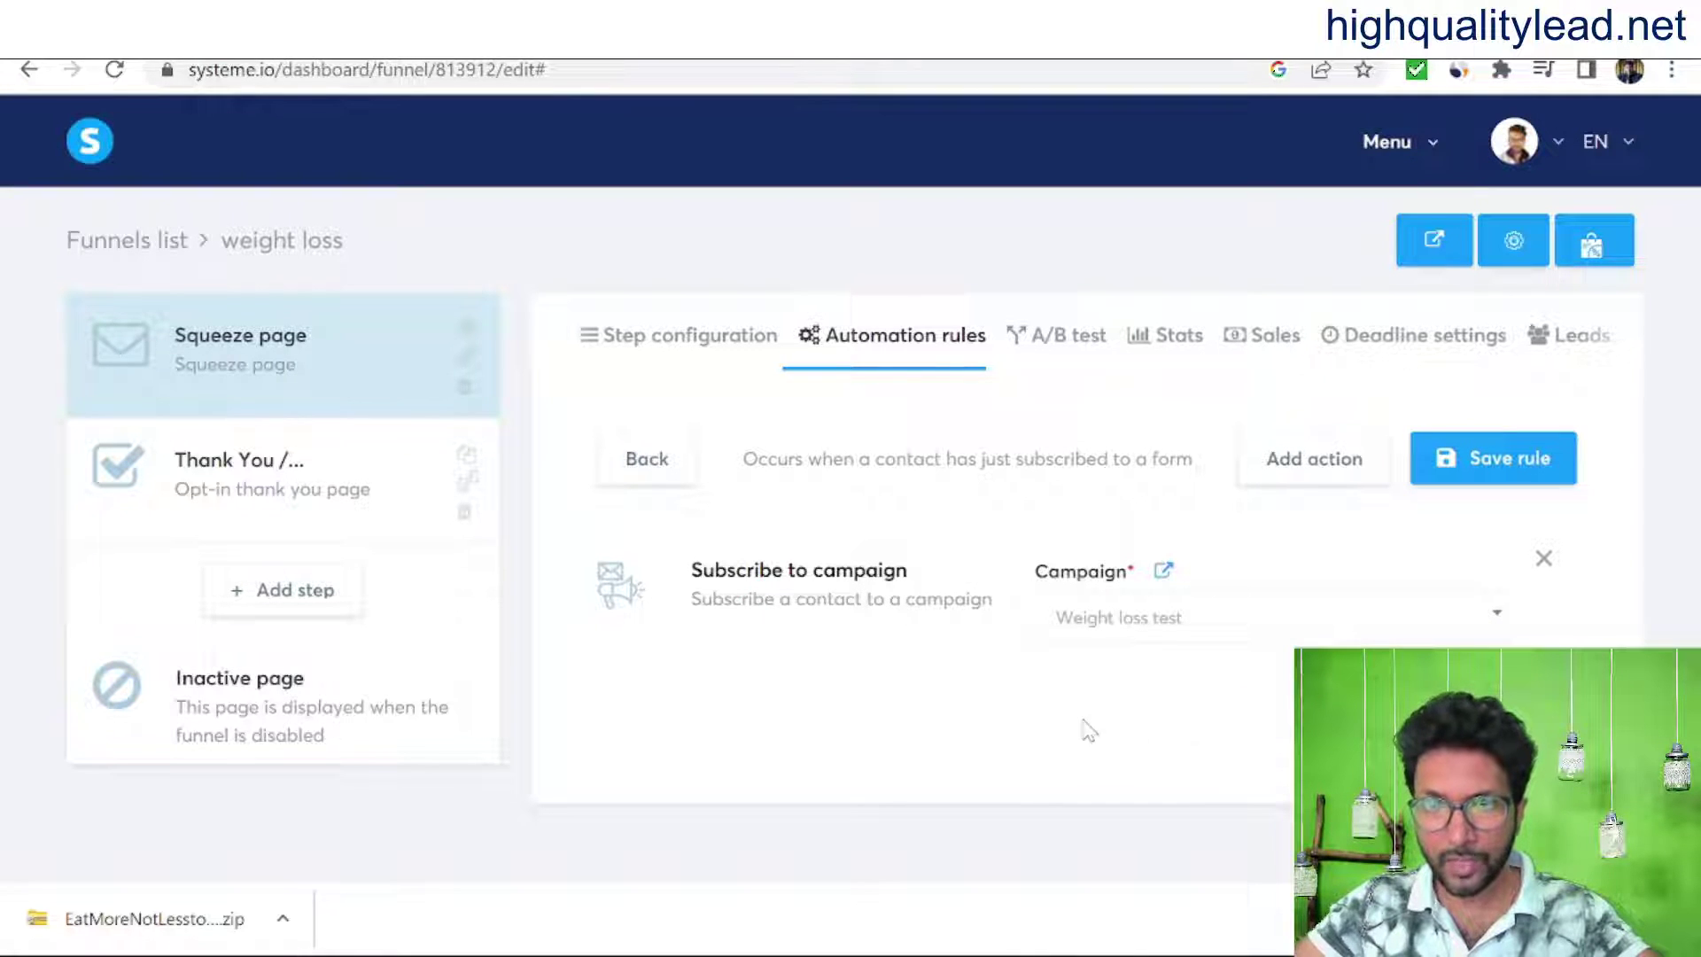
left_click(1509, 479)
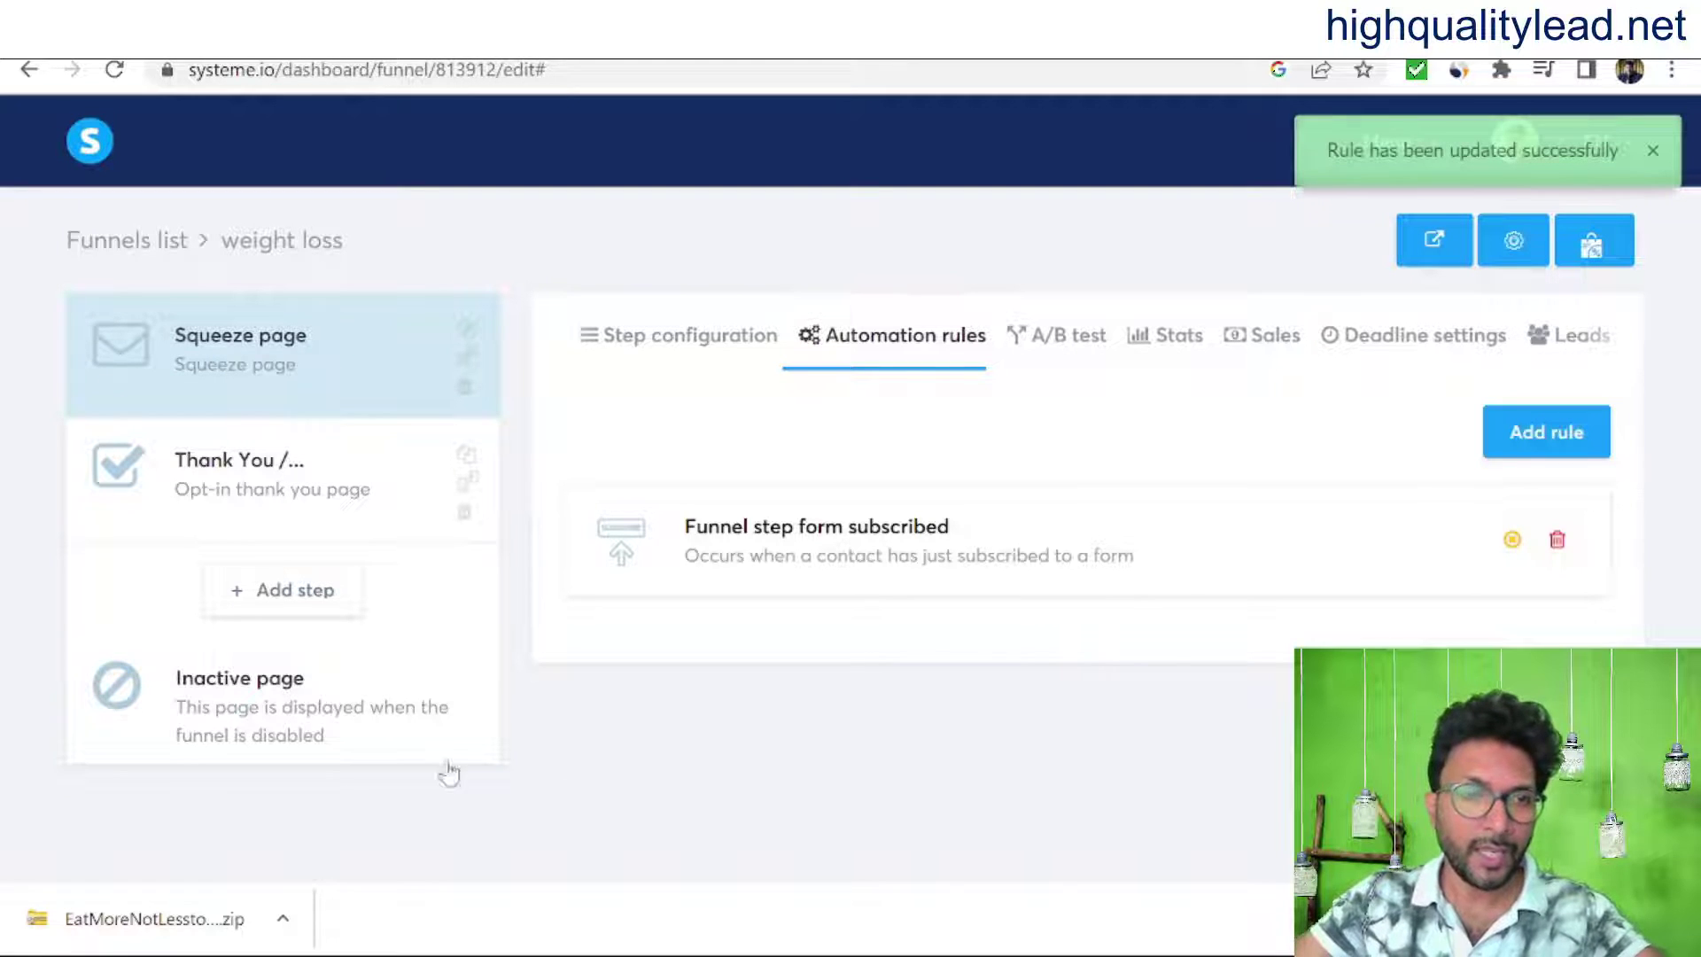
Step: In the Thank You / Download Page editor, delete the "Only 3 steps and you're done..." text and the free book image
left_click(237, 476)
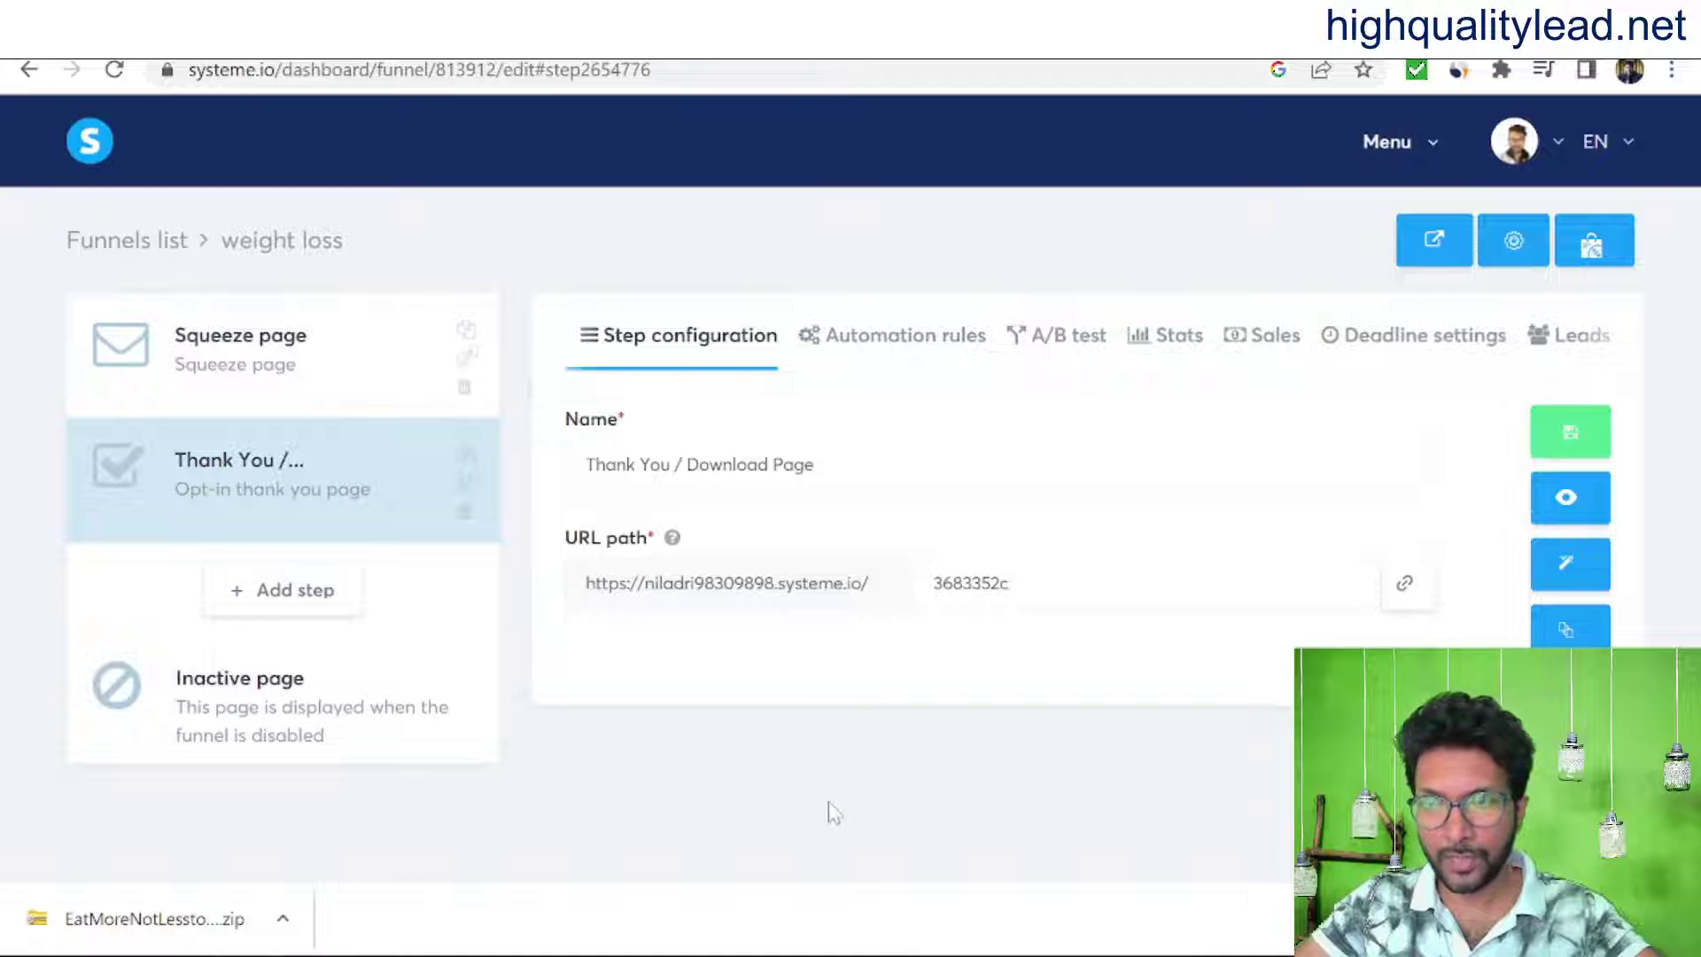
left_click(1567, 572)
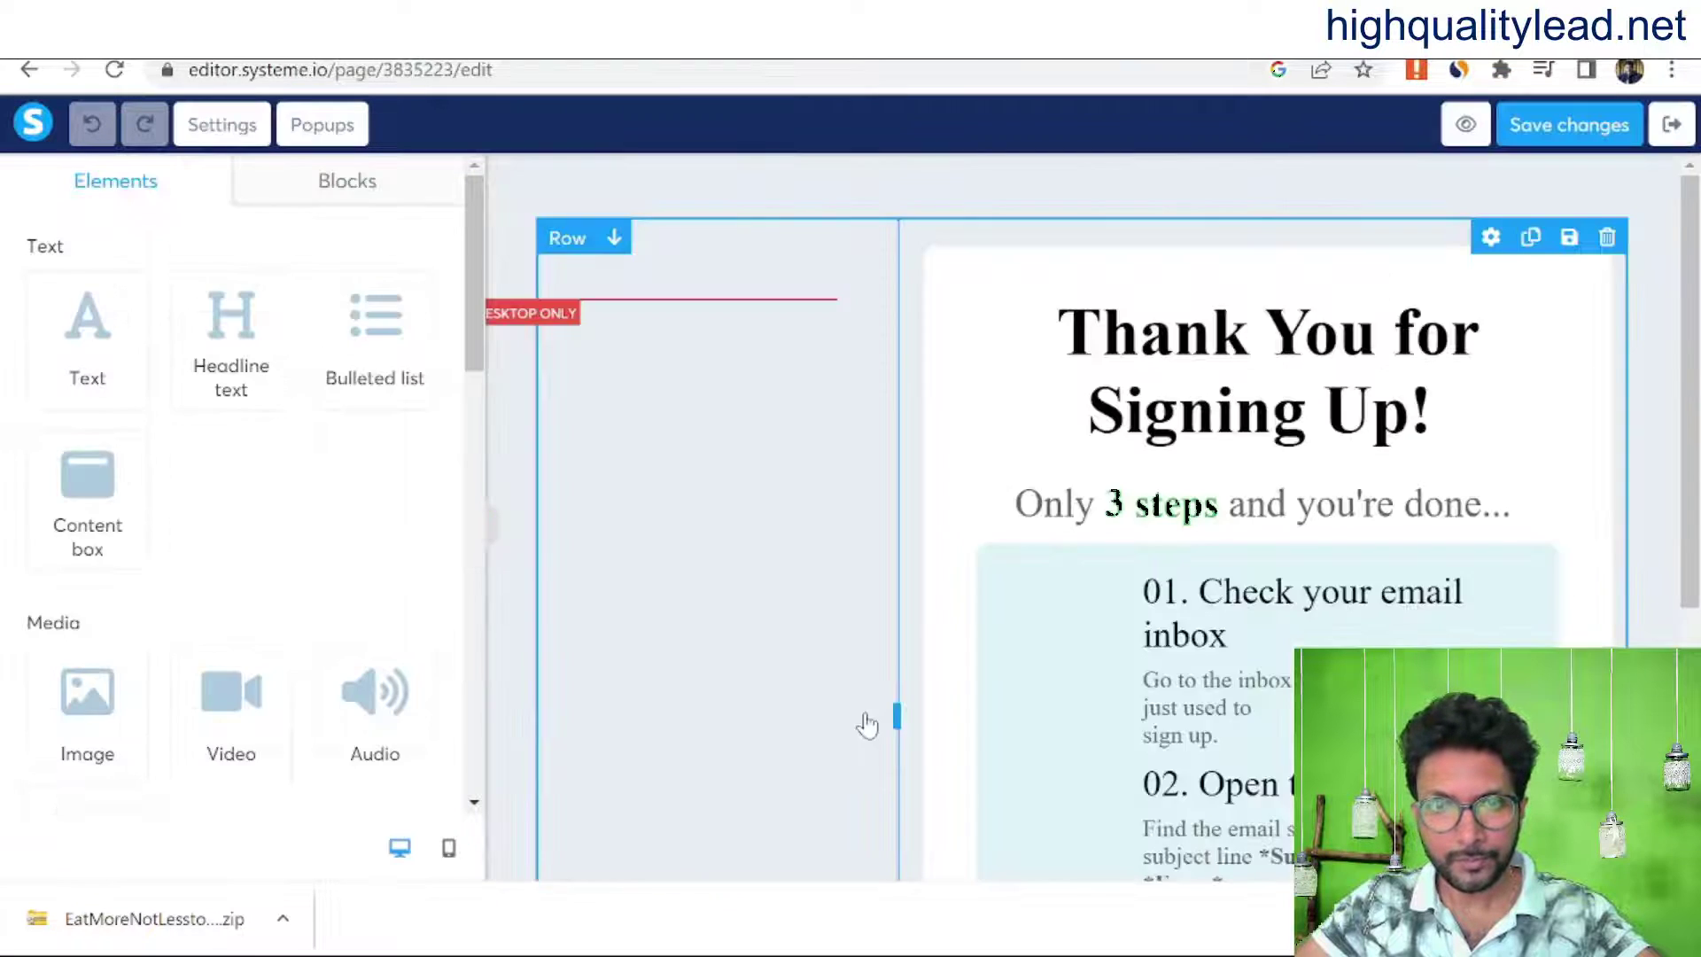
scroll(1146, 558, "down", 6)
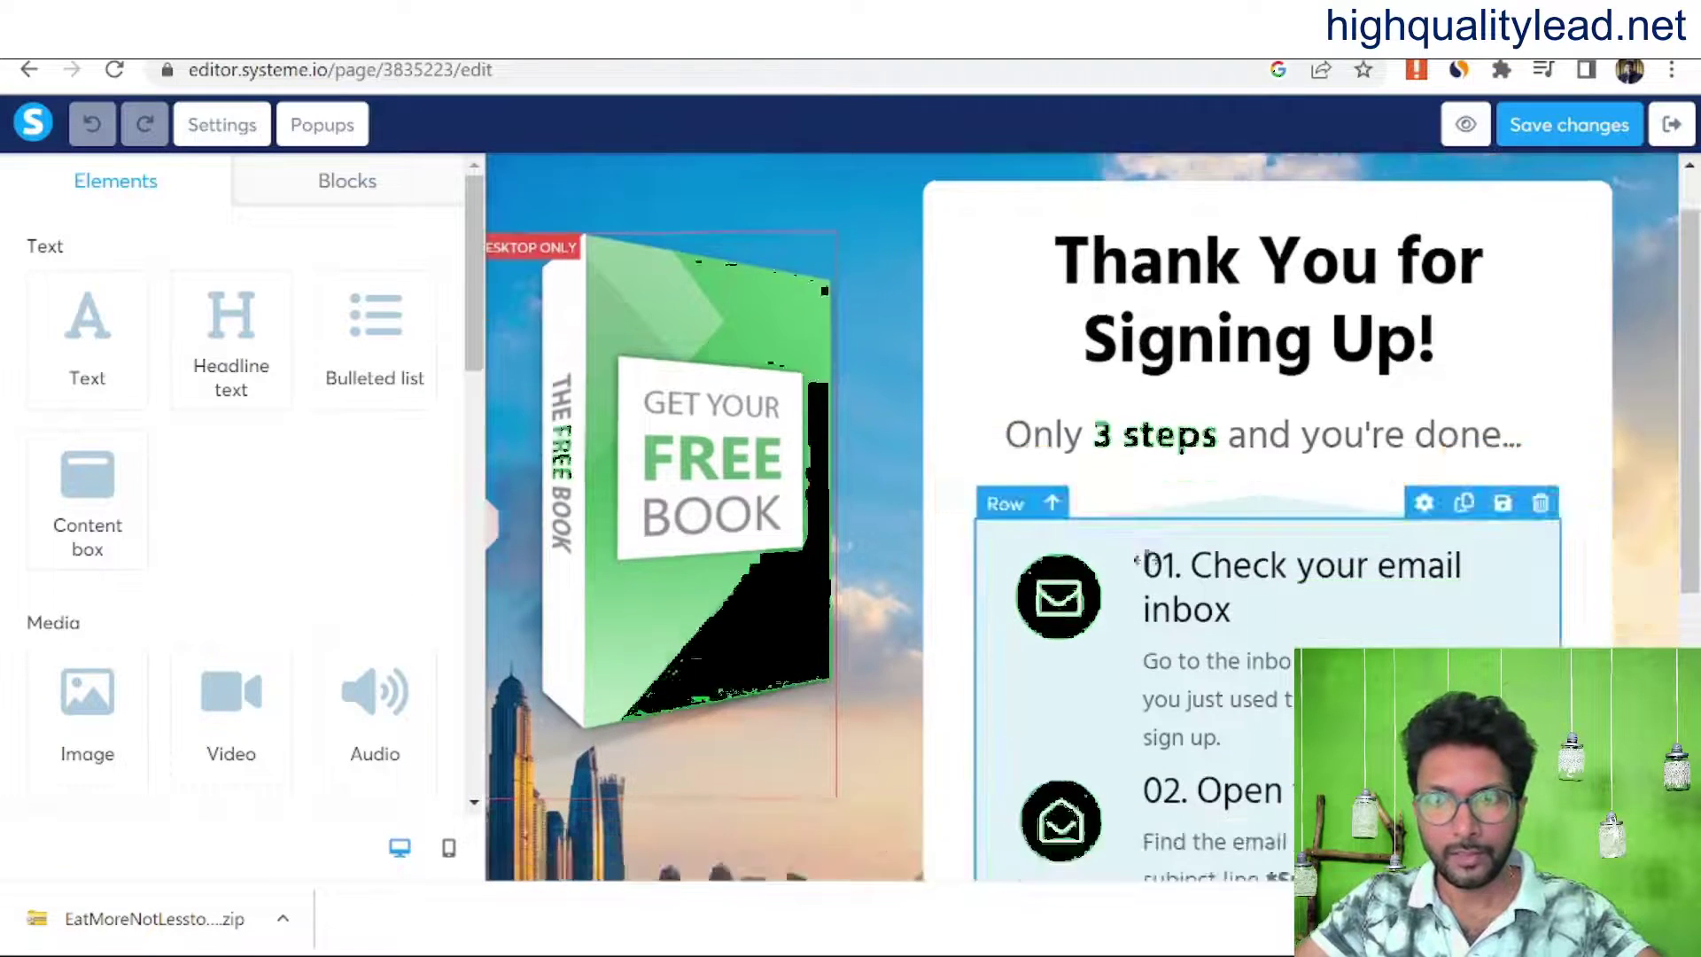
scroll(1586, 562, "up", 6)
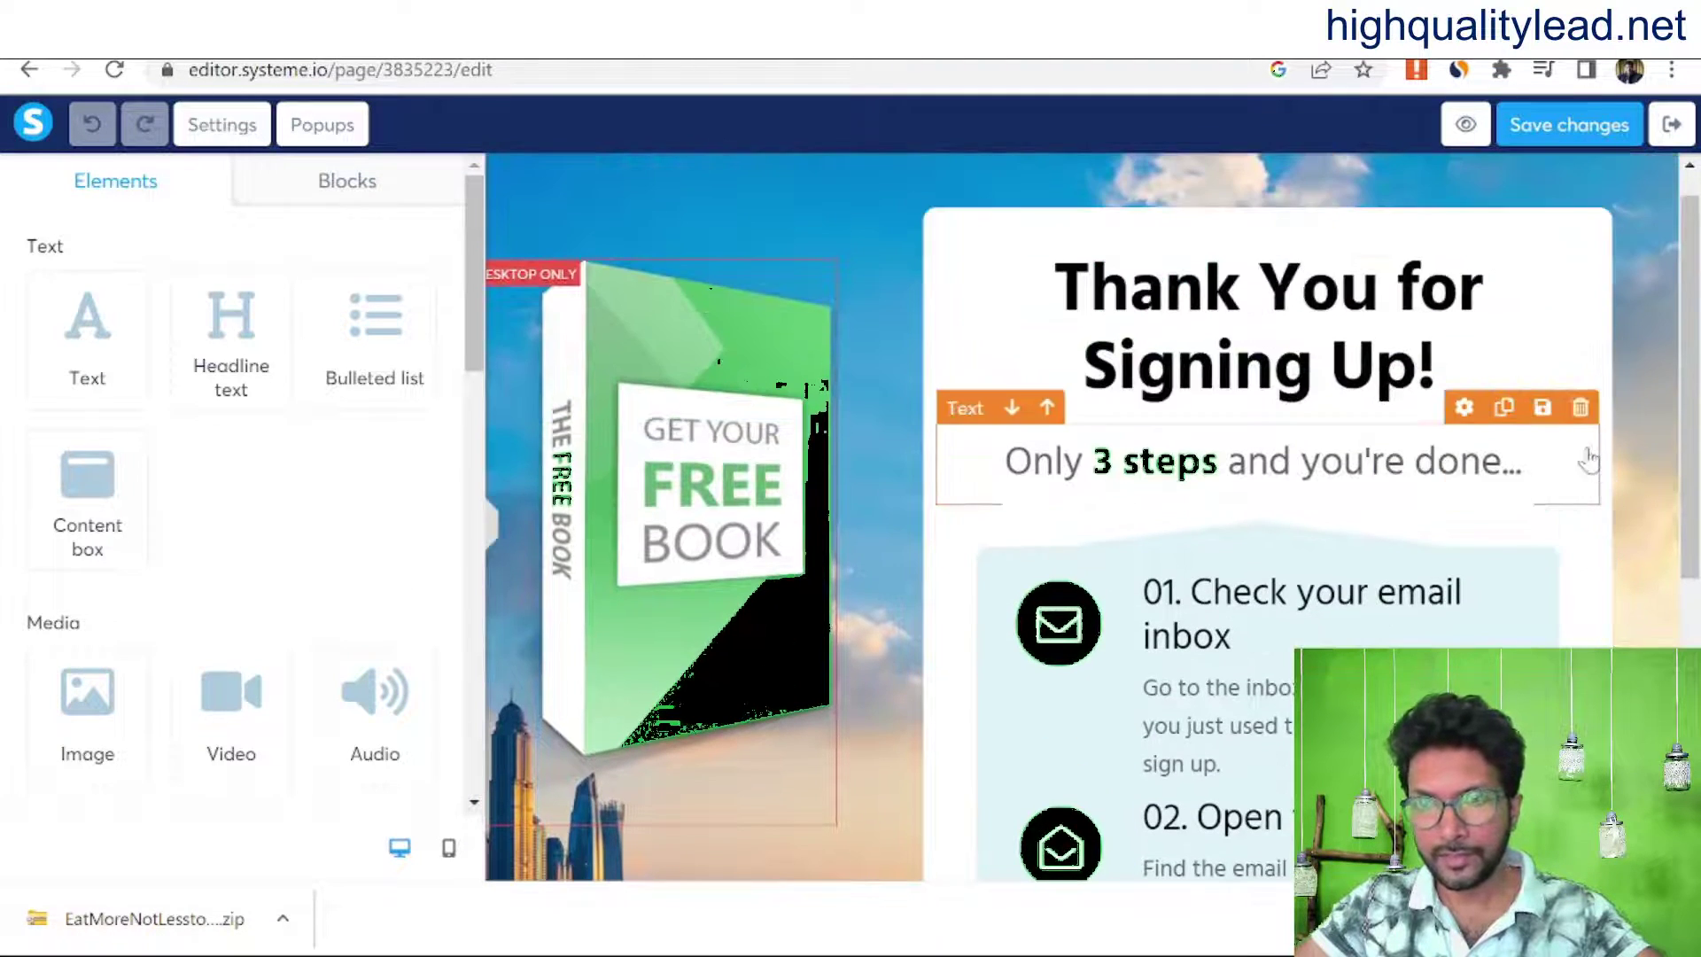
left_click(1580, 407)
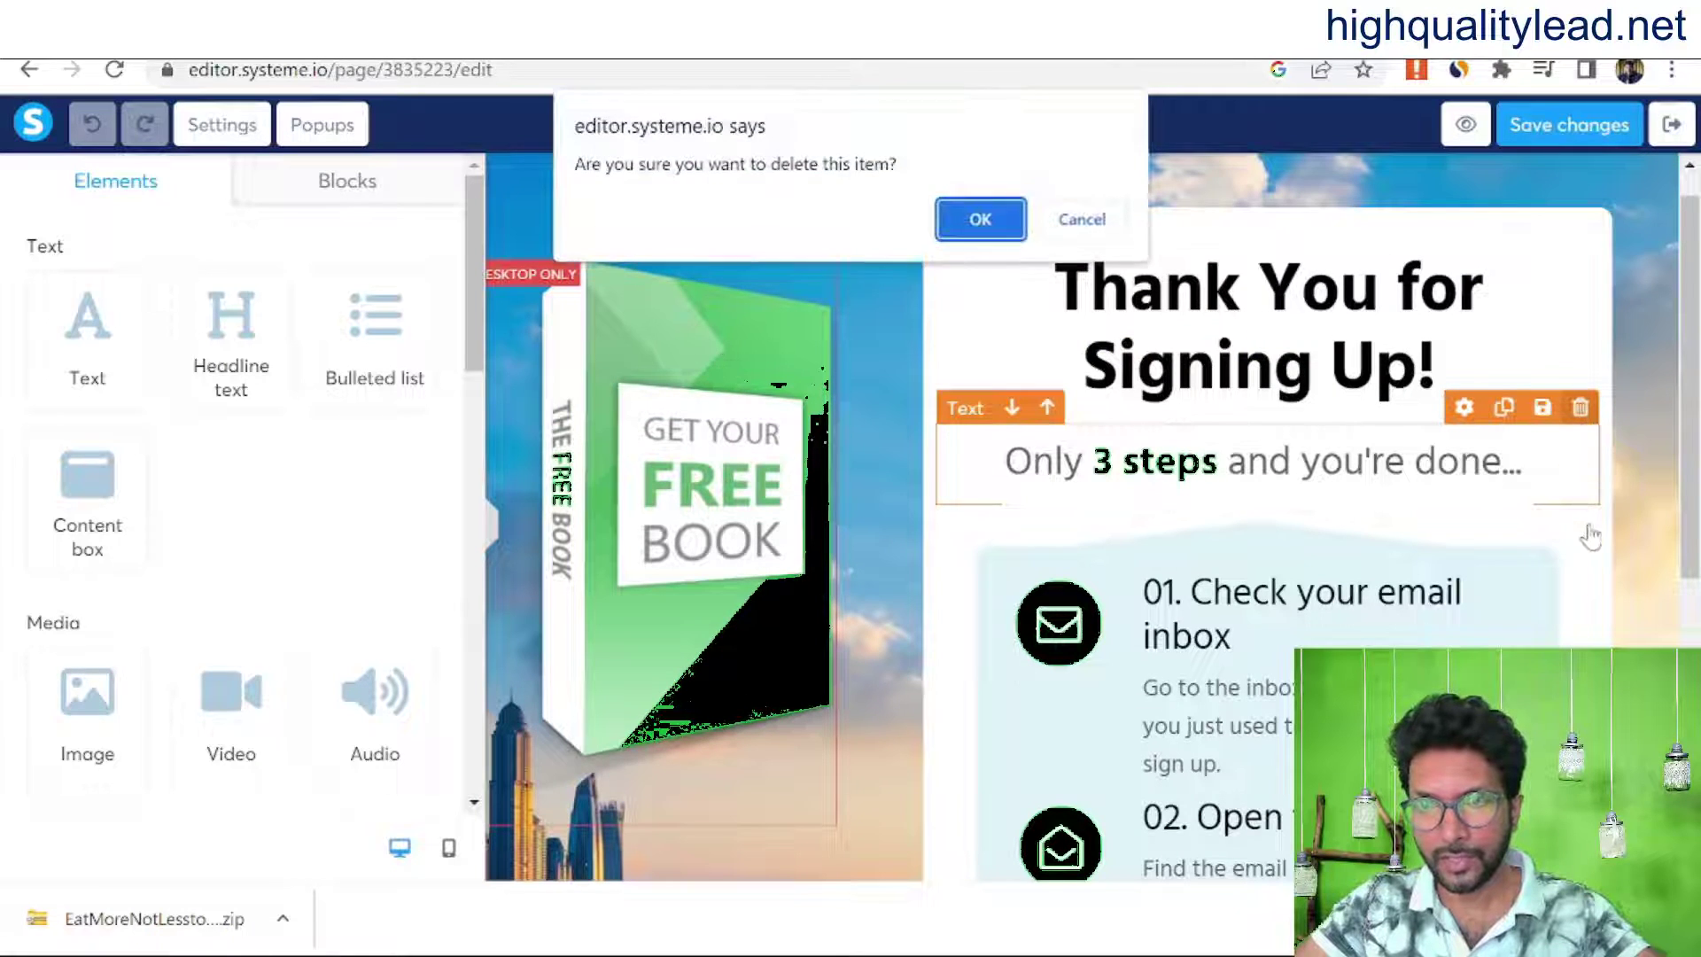
left_click(977, 215)
left_click(817, 241)
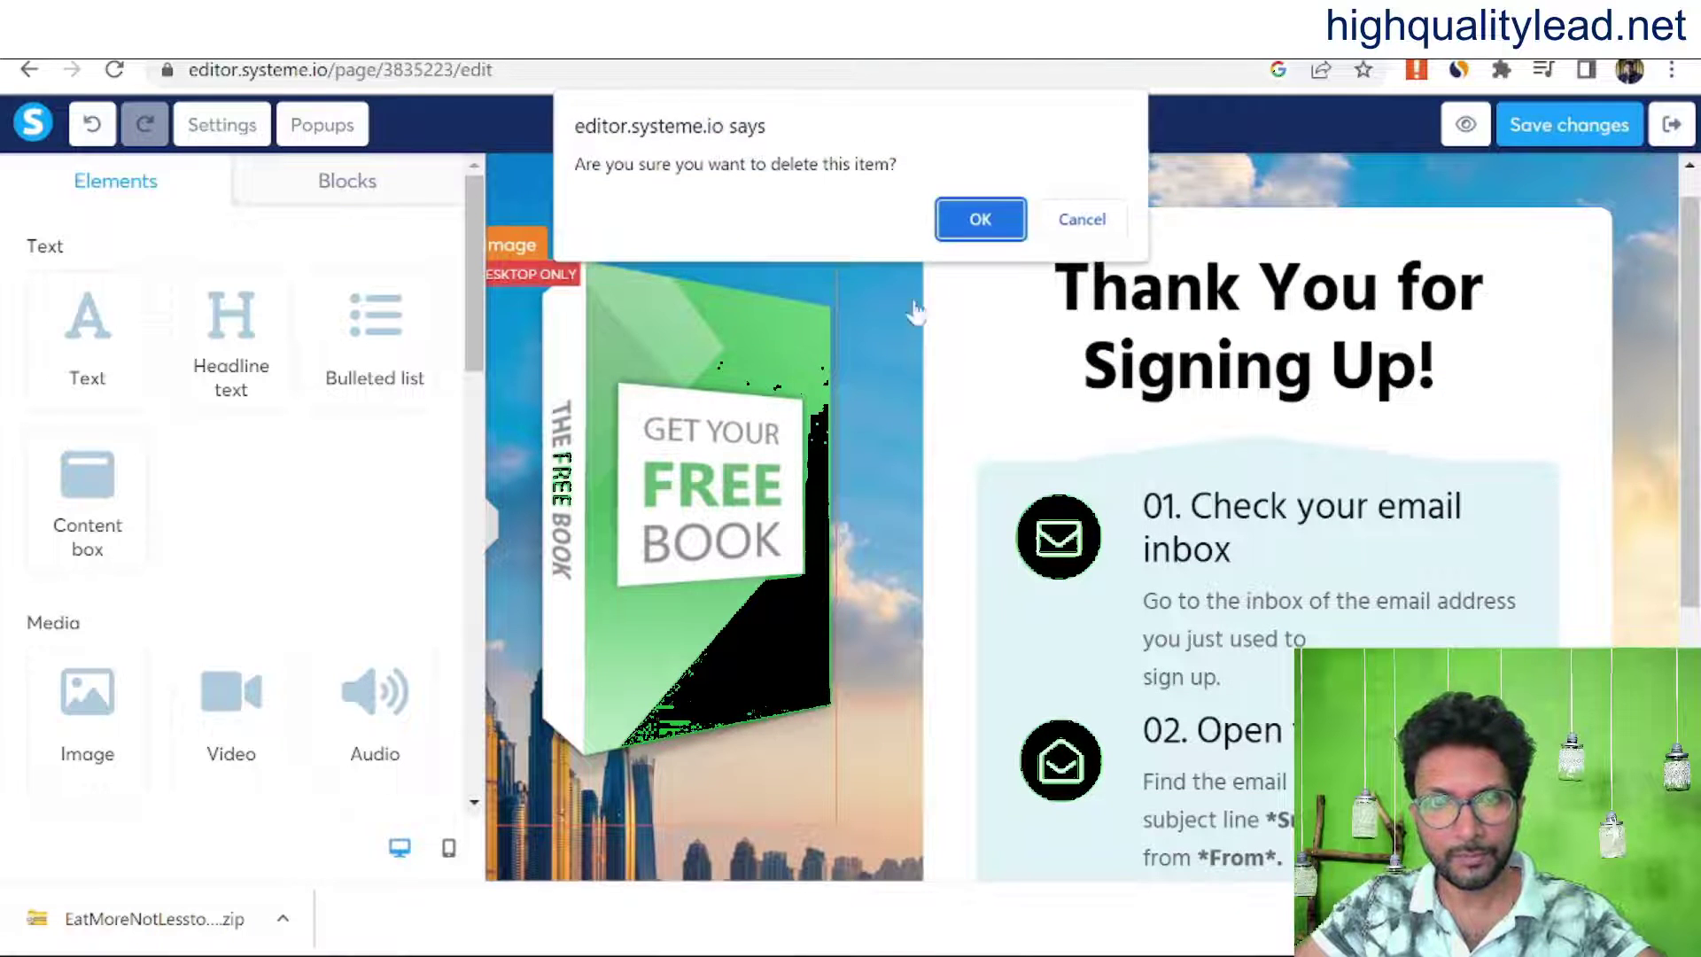
left_click(979, 215)
Step: Delete the row containing the three email instructions, save the thank you page and exit to the funnel
scroll(1231, 726, "down", 5)
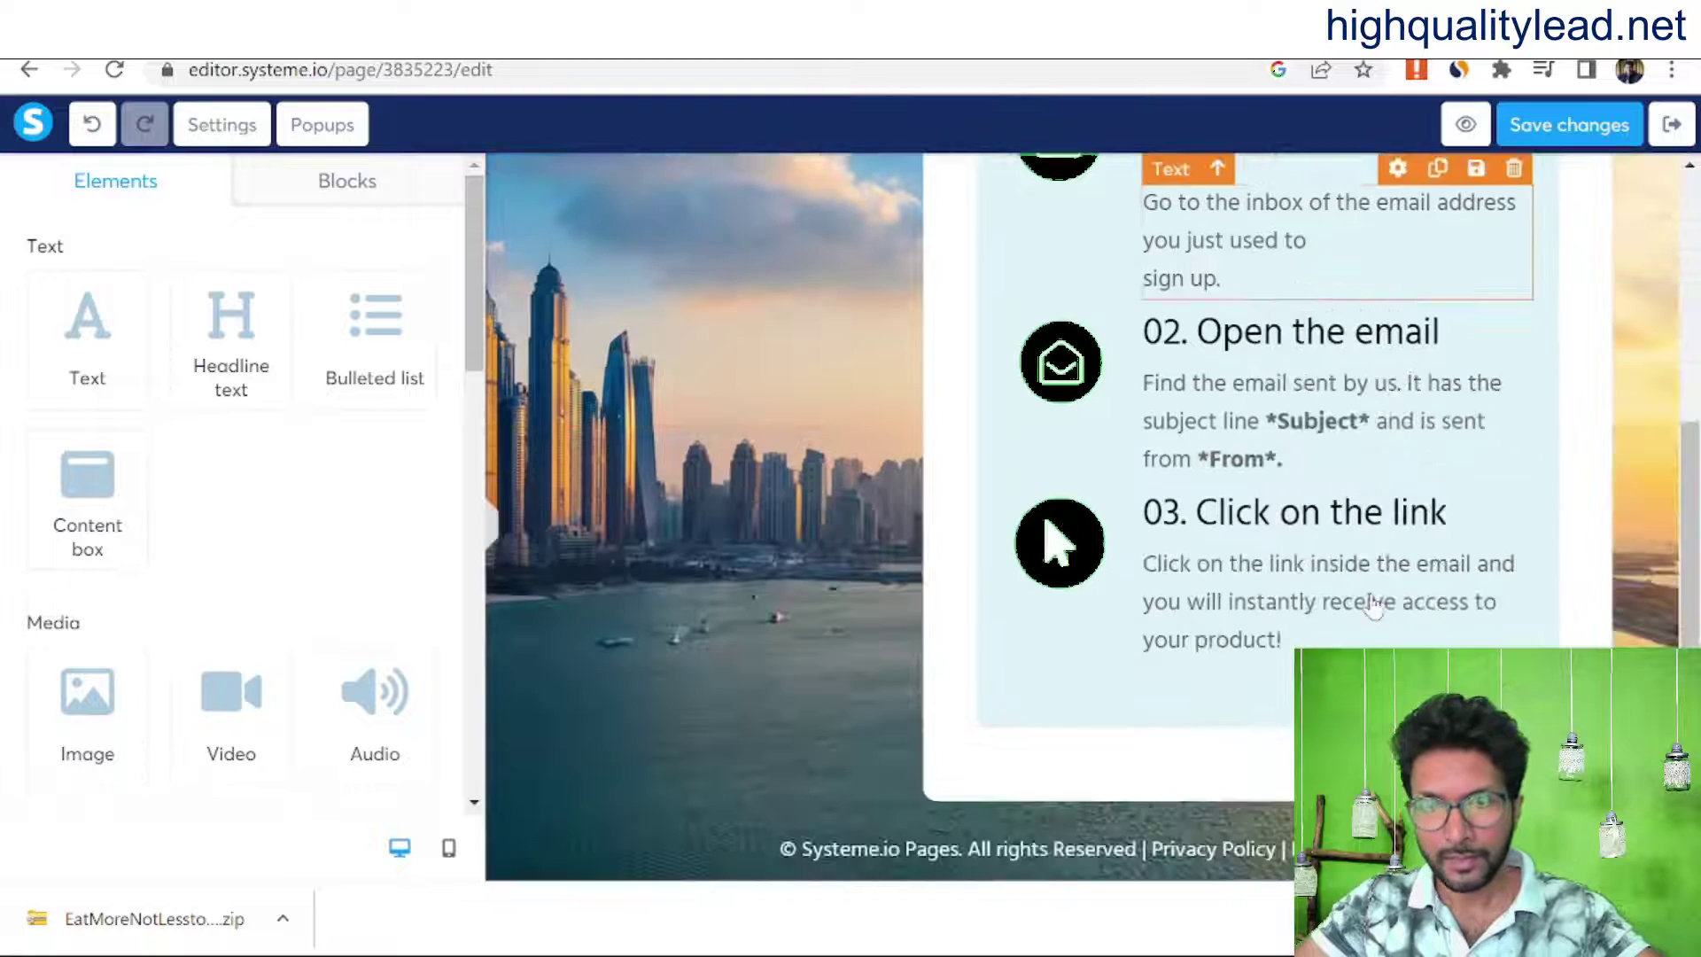
scroll(1546, 503, "up", 5)
left_click(1541, 478)
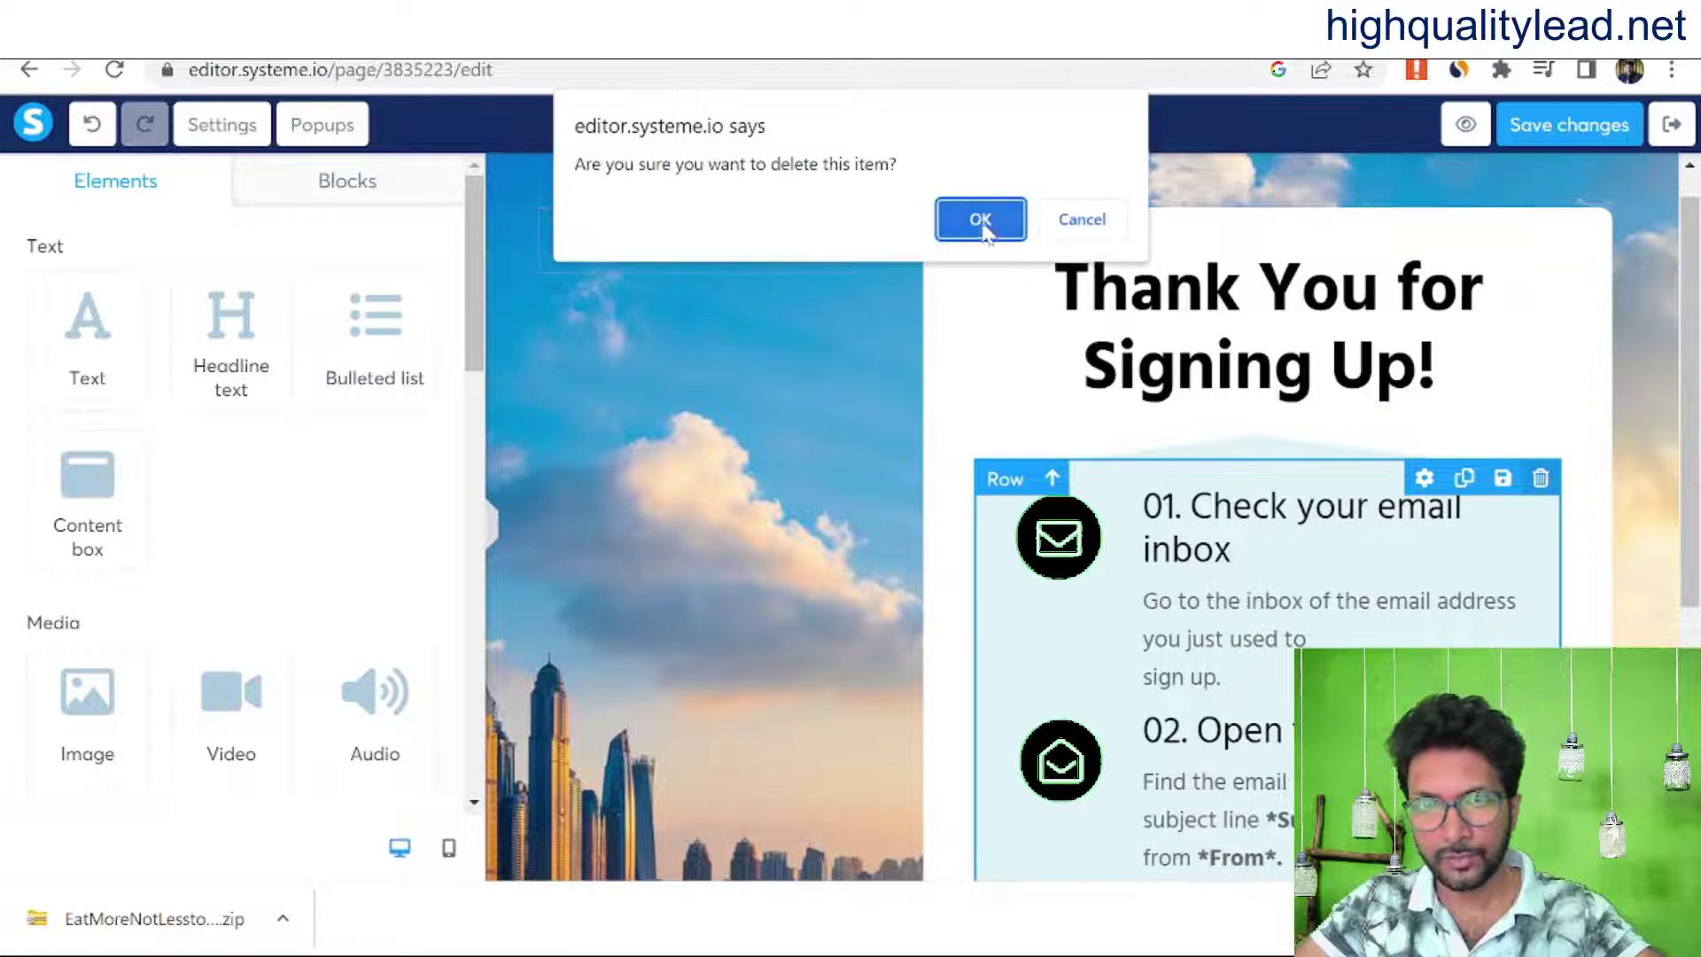
left_click(978, 215)
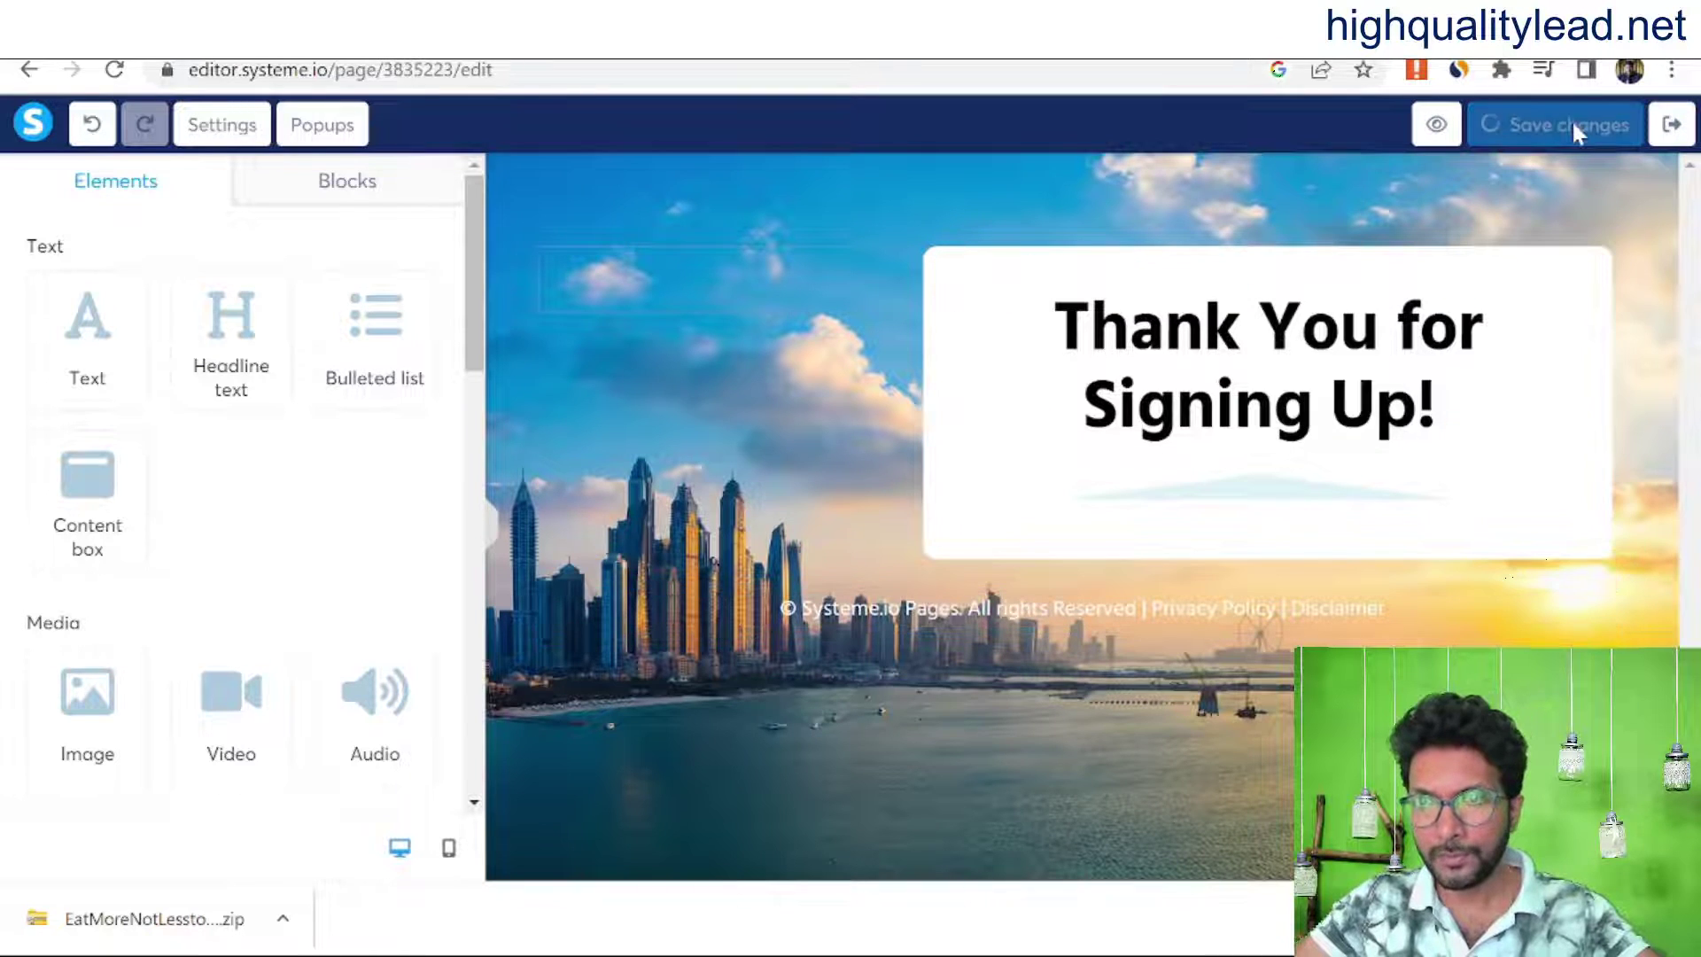
left_click(1671, 125)
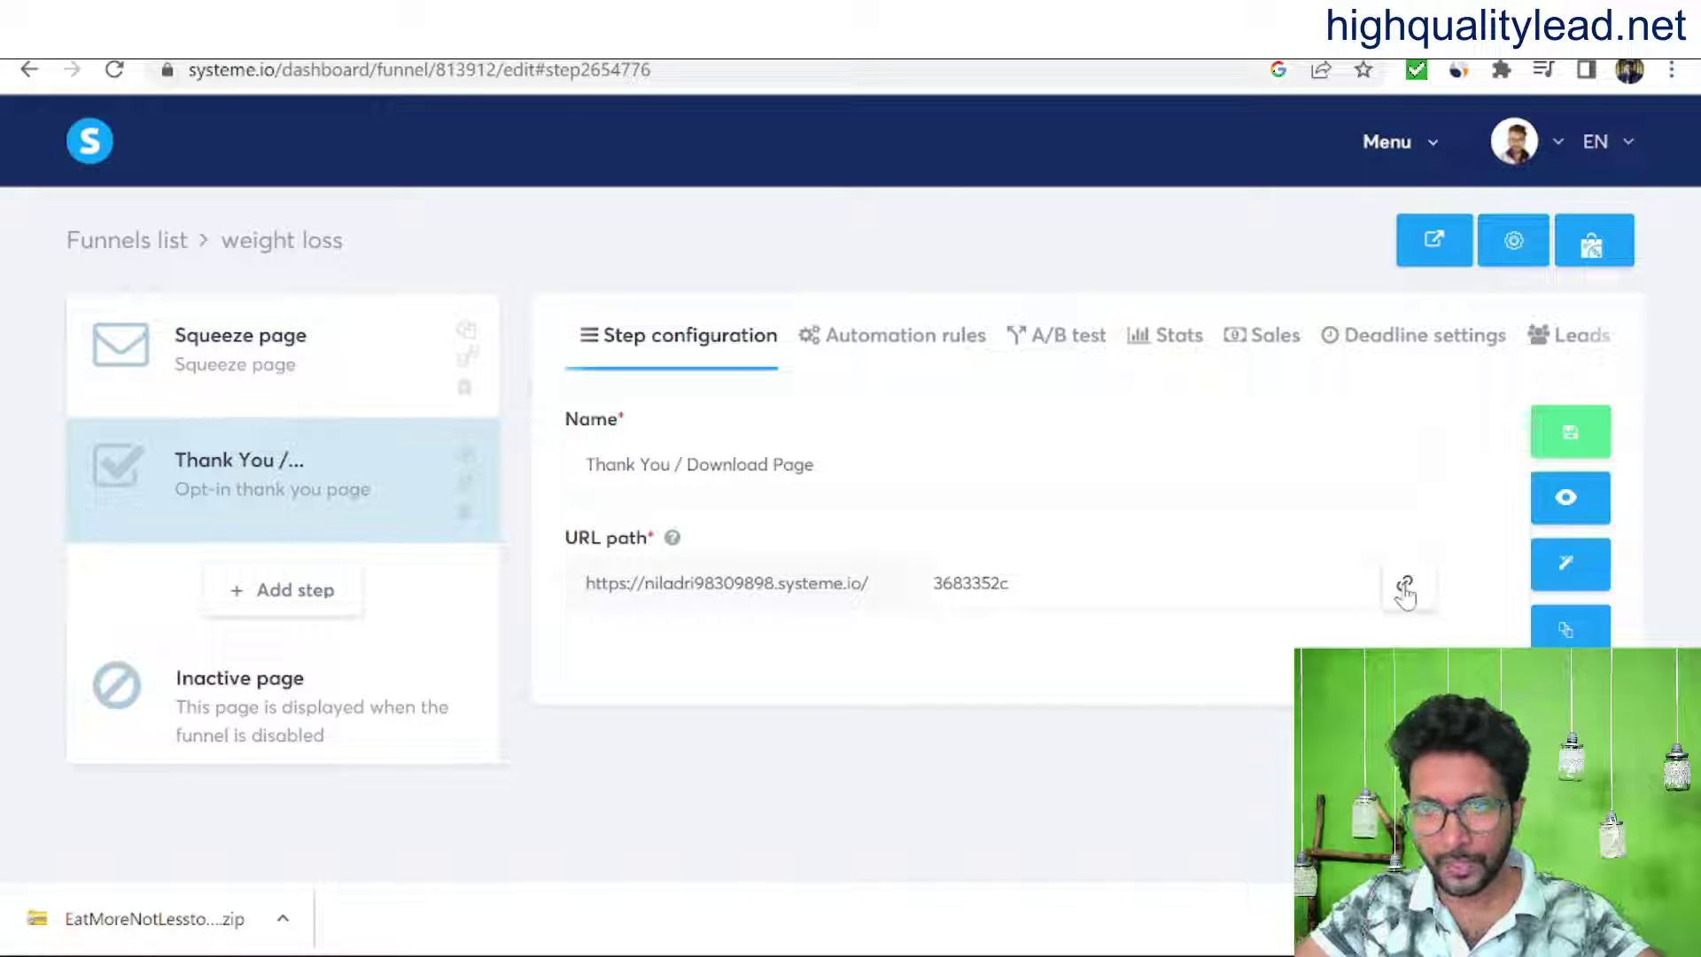
Step: Copy the Thank You / Download Page's URL and open the squeeze page in the page editor
left_click(1404, 587)
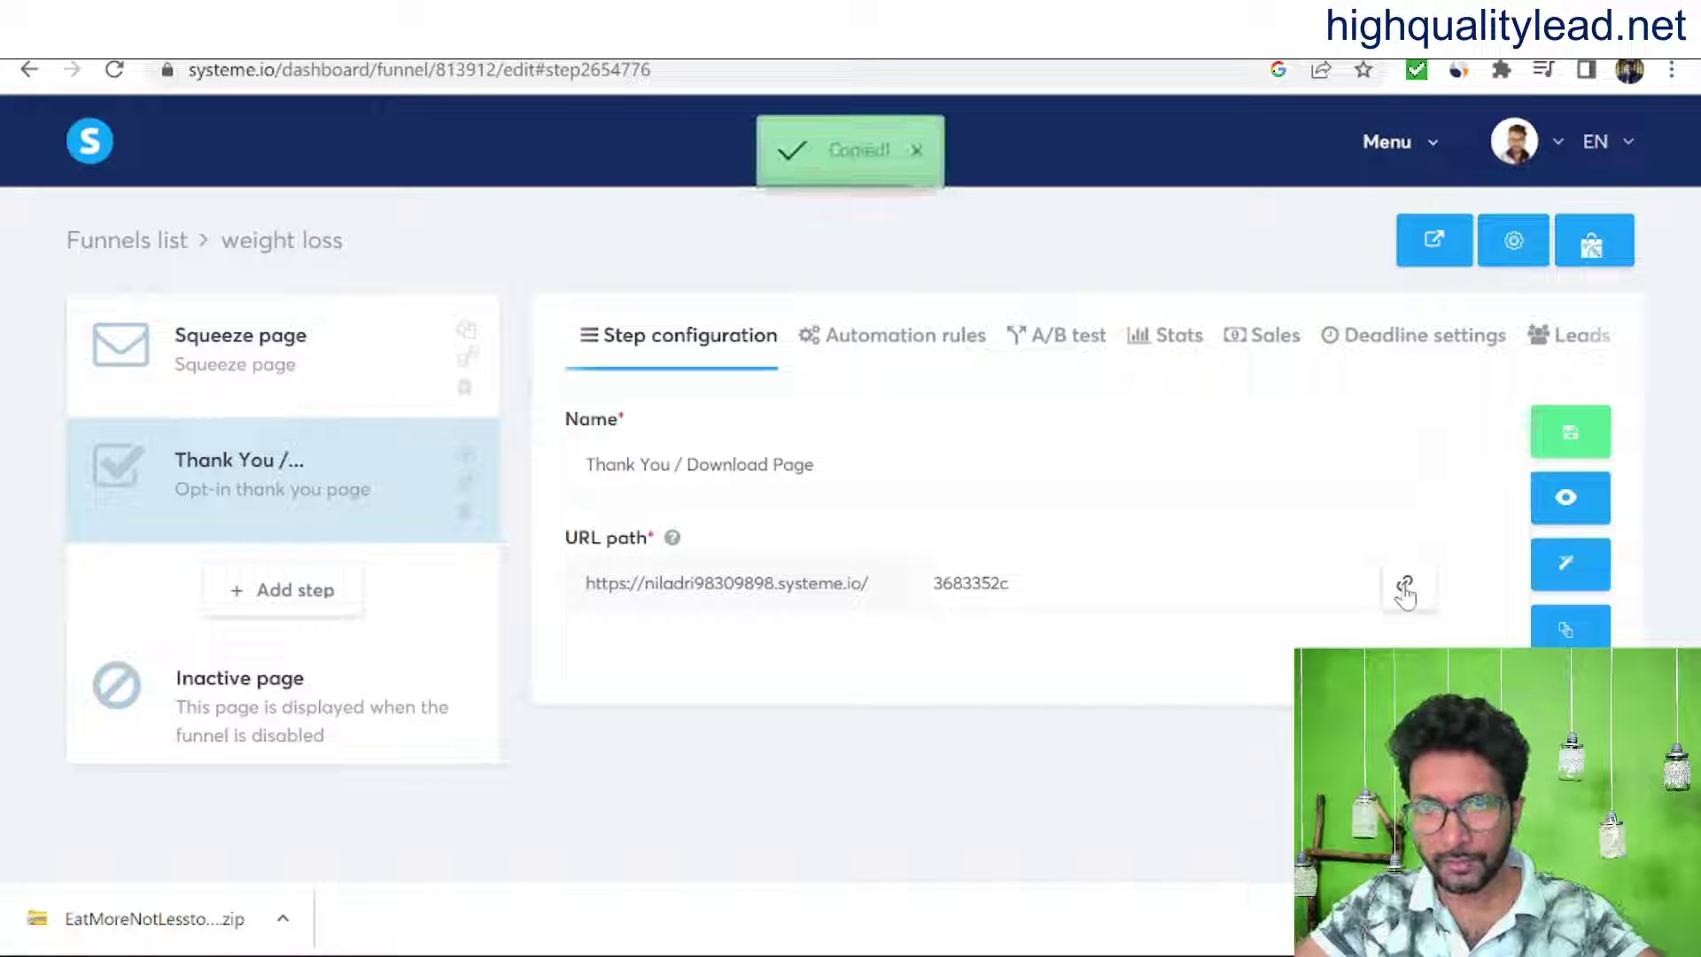
left_click(196, 352)
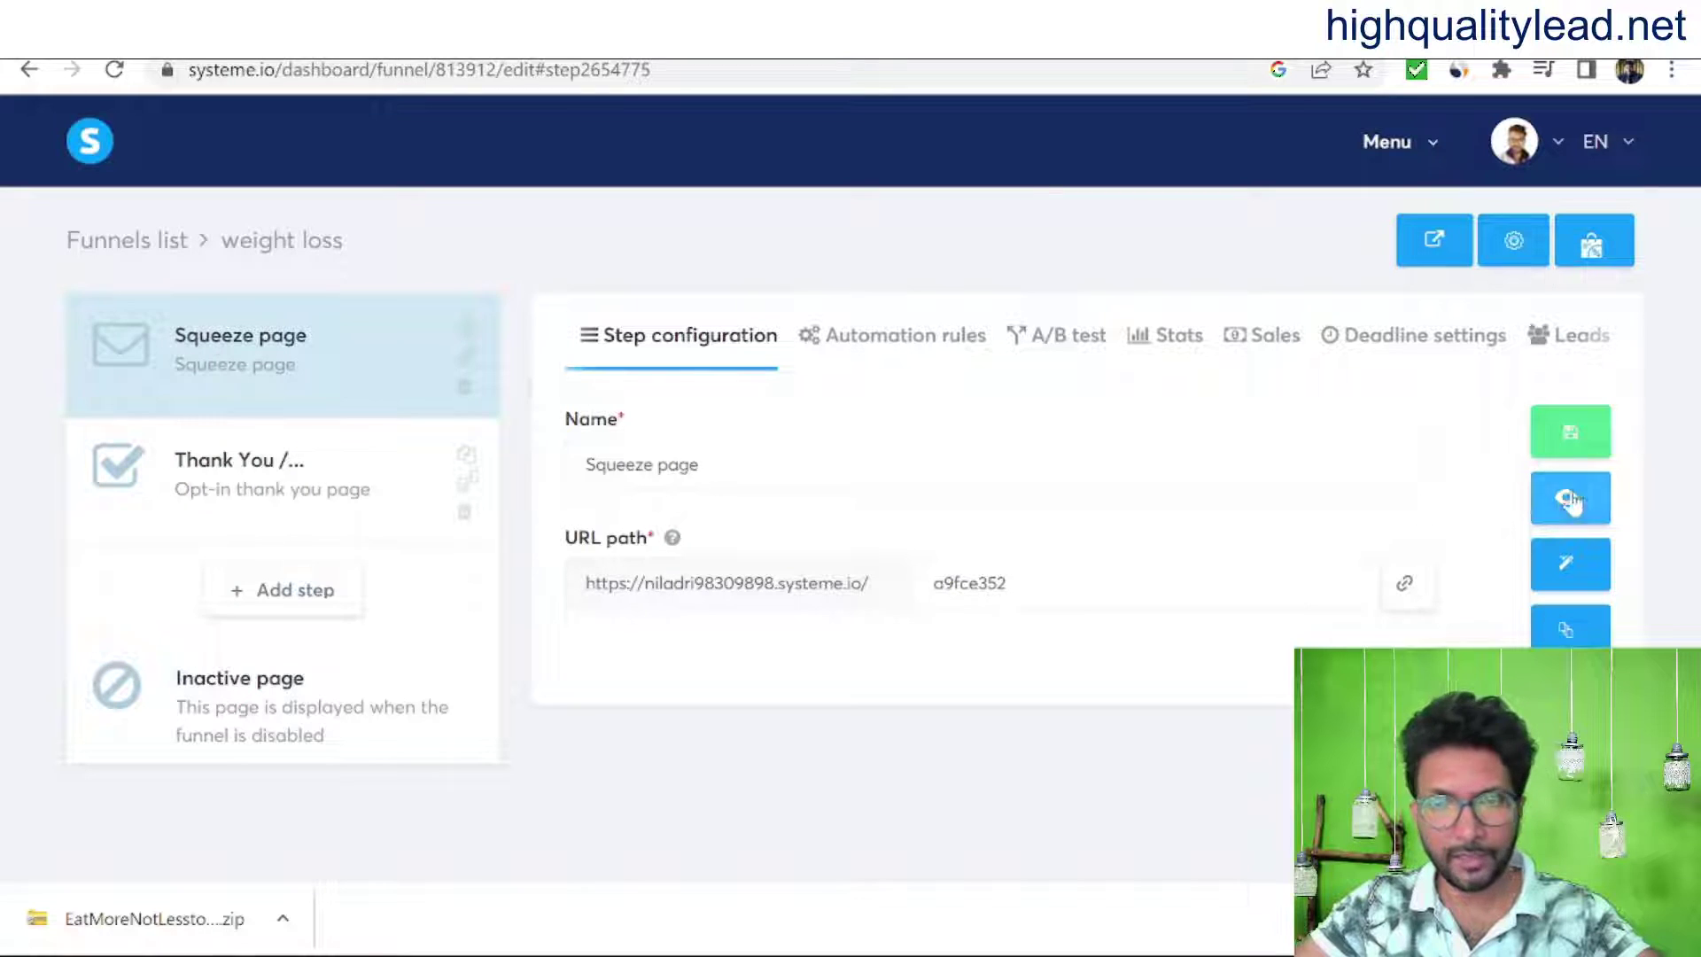
left_click(1569, 571)
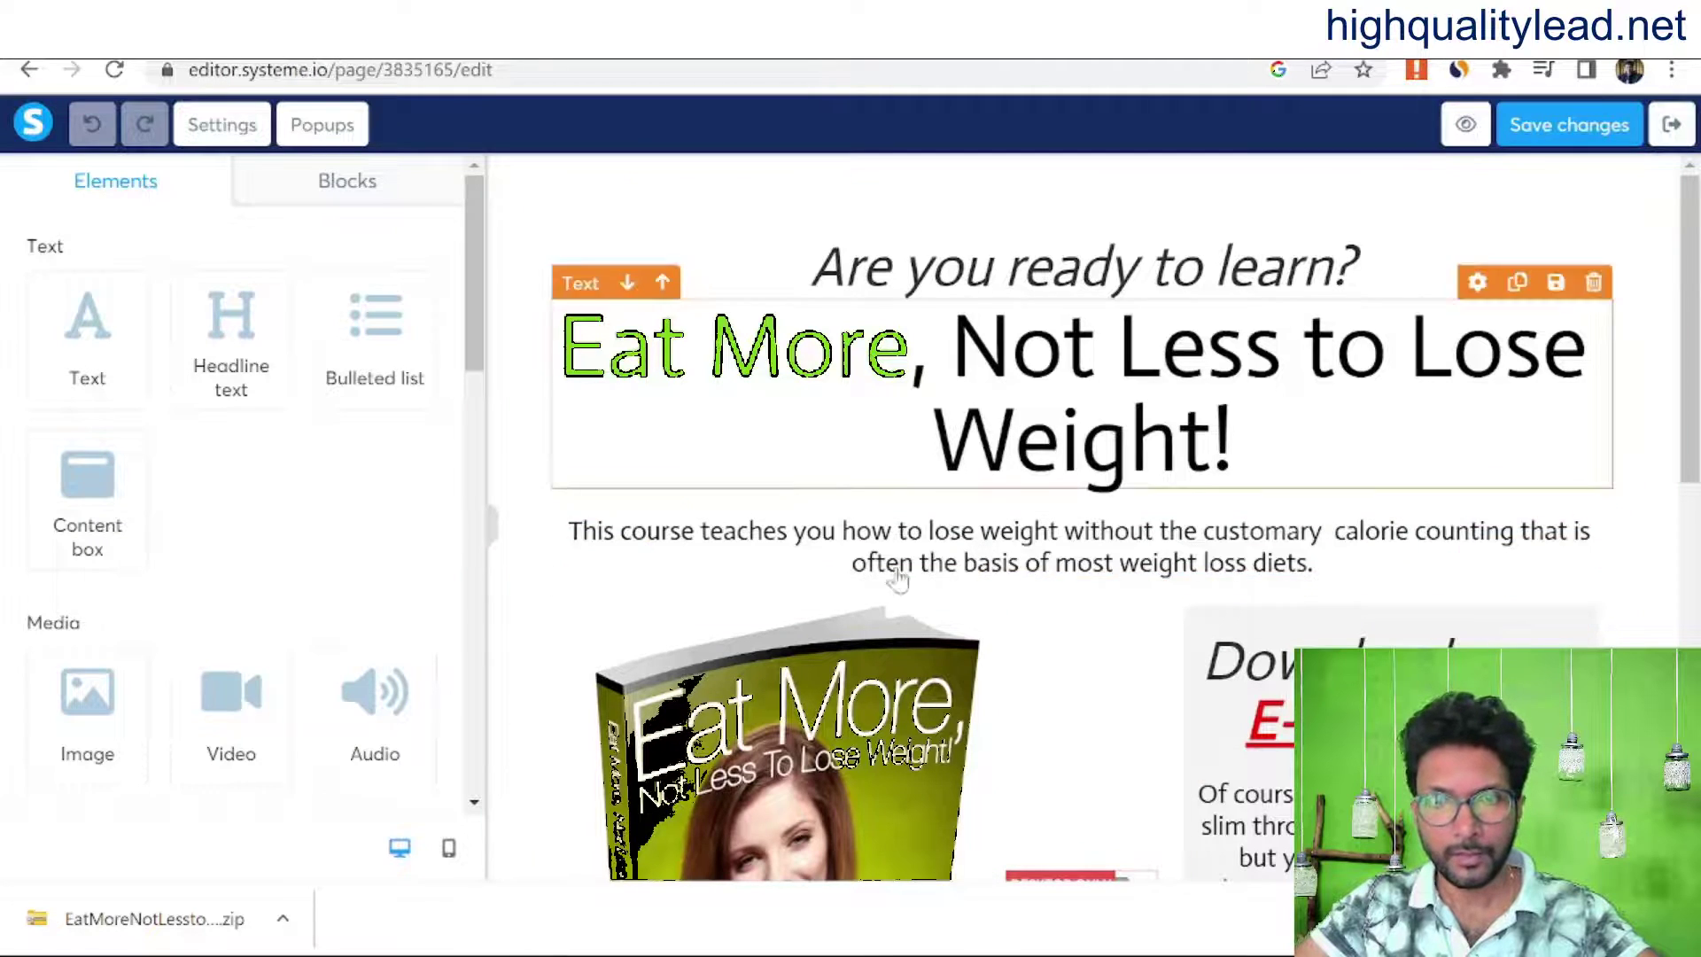
scroll(1302, 460, "down", 10)
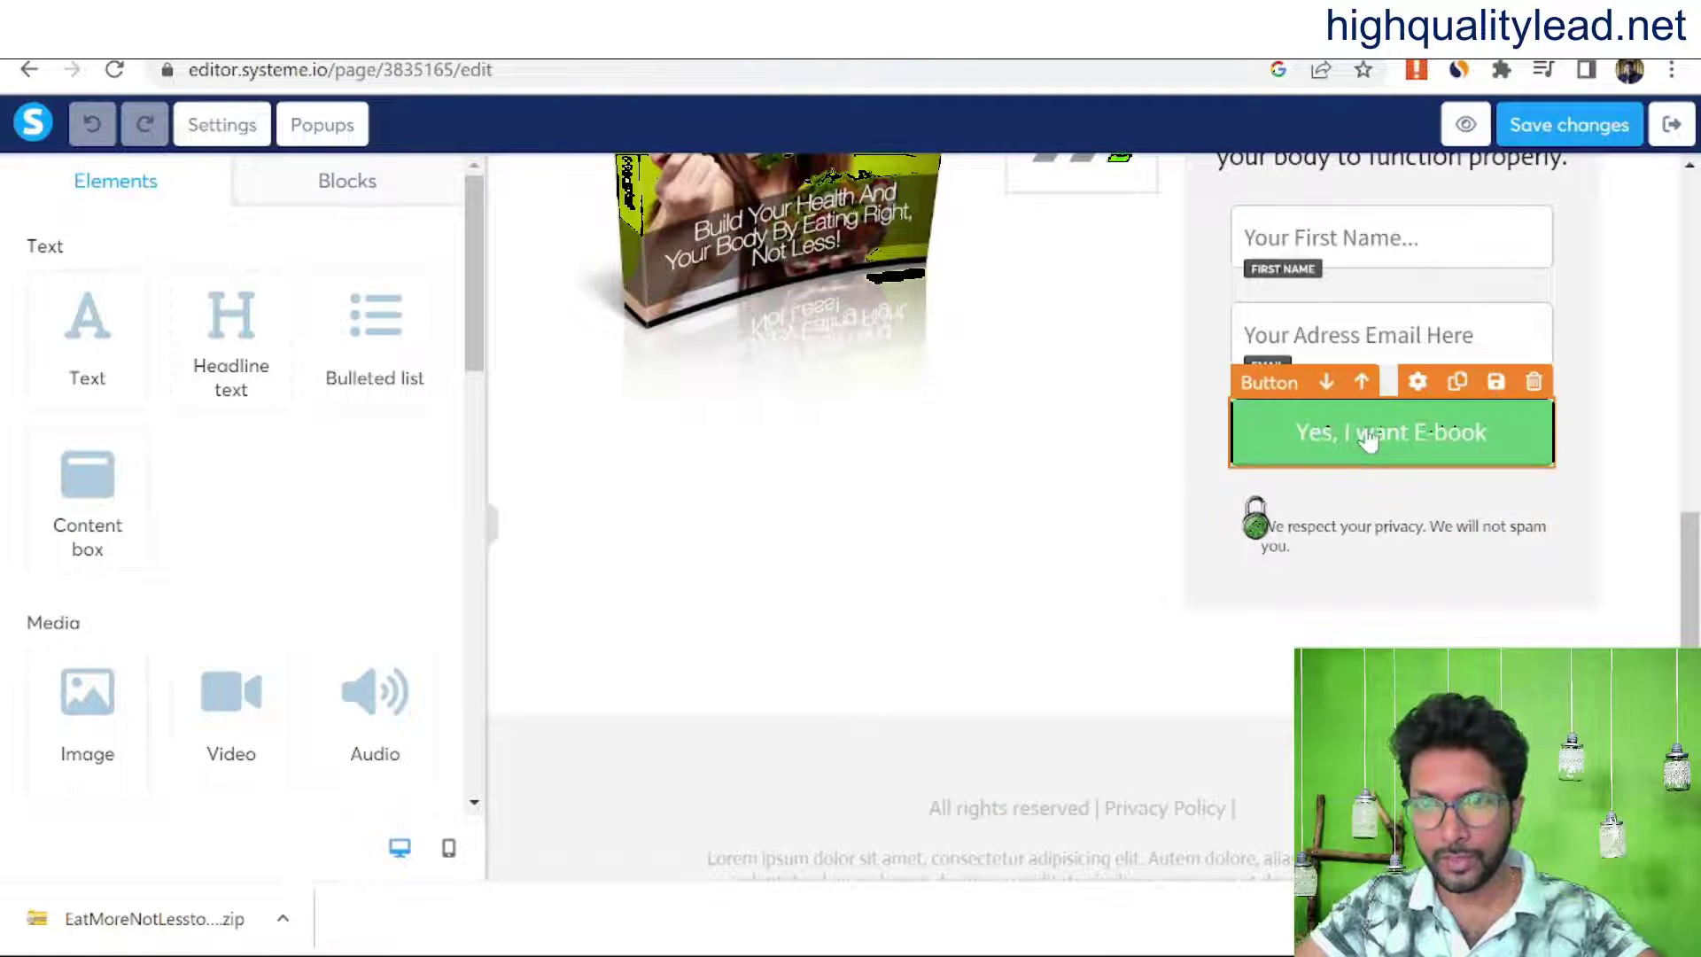
Step: Replace the "Yes, I want E-book" button's redirection URL with the copied thank you page link and save the squeeze page
left_click(1367, 437)
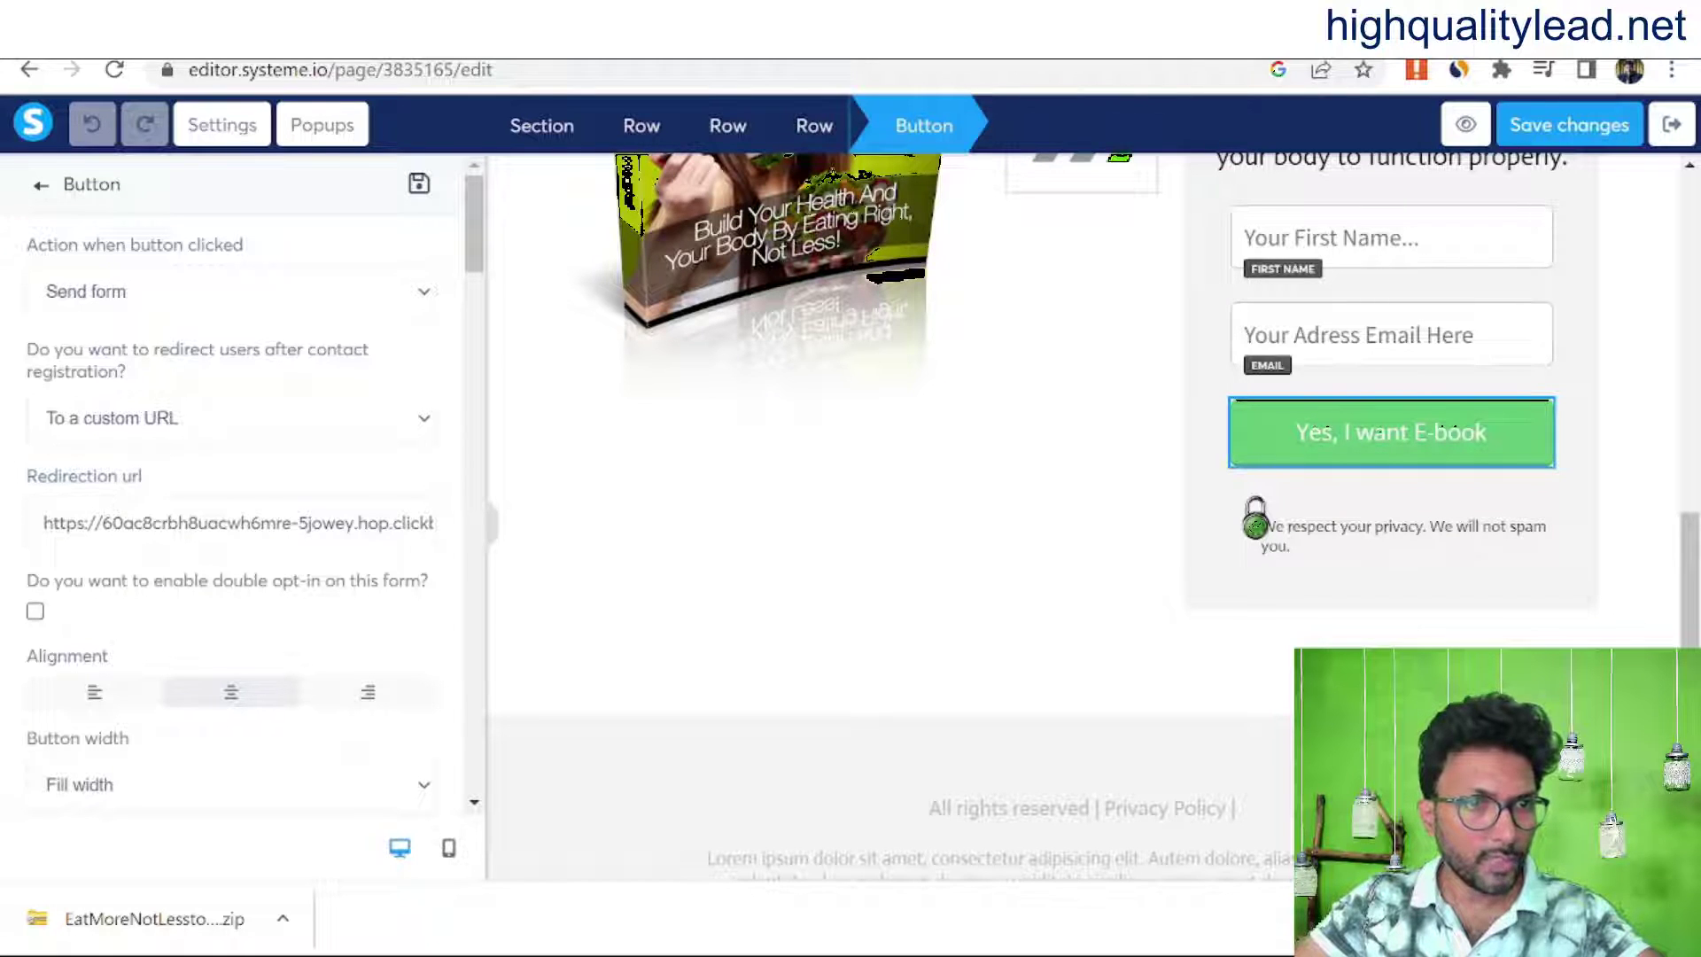
left_click_drag(46, 522, 484, 520)
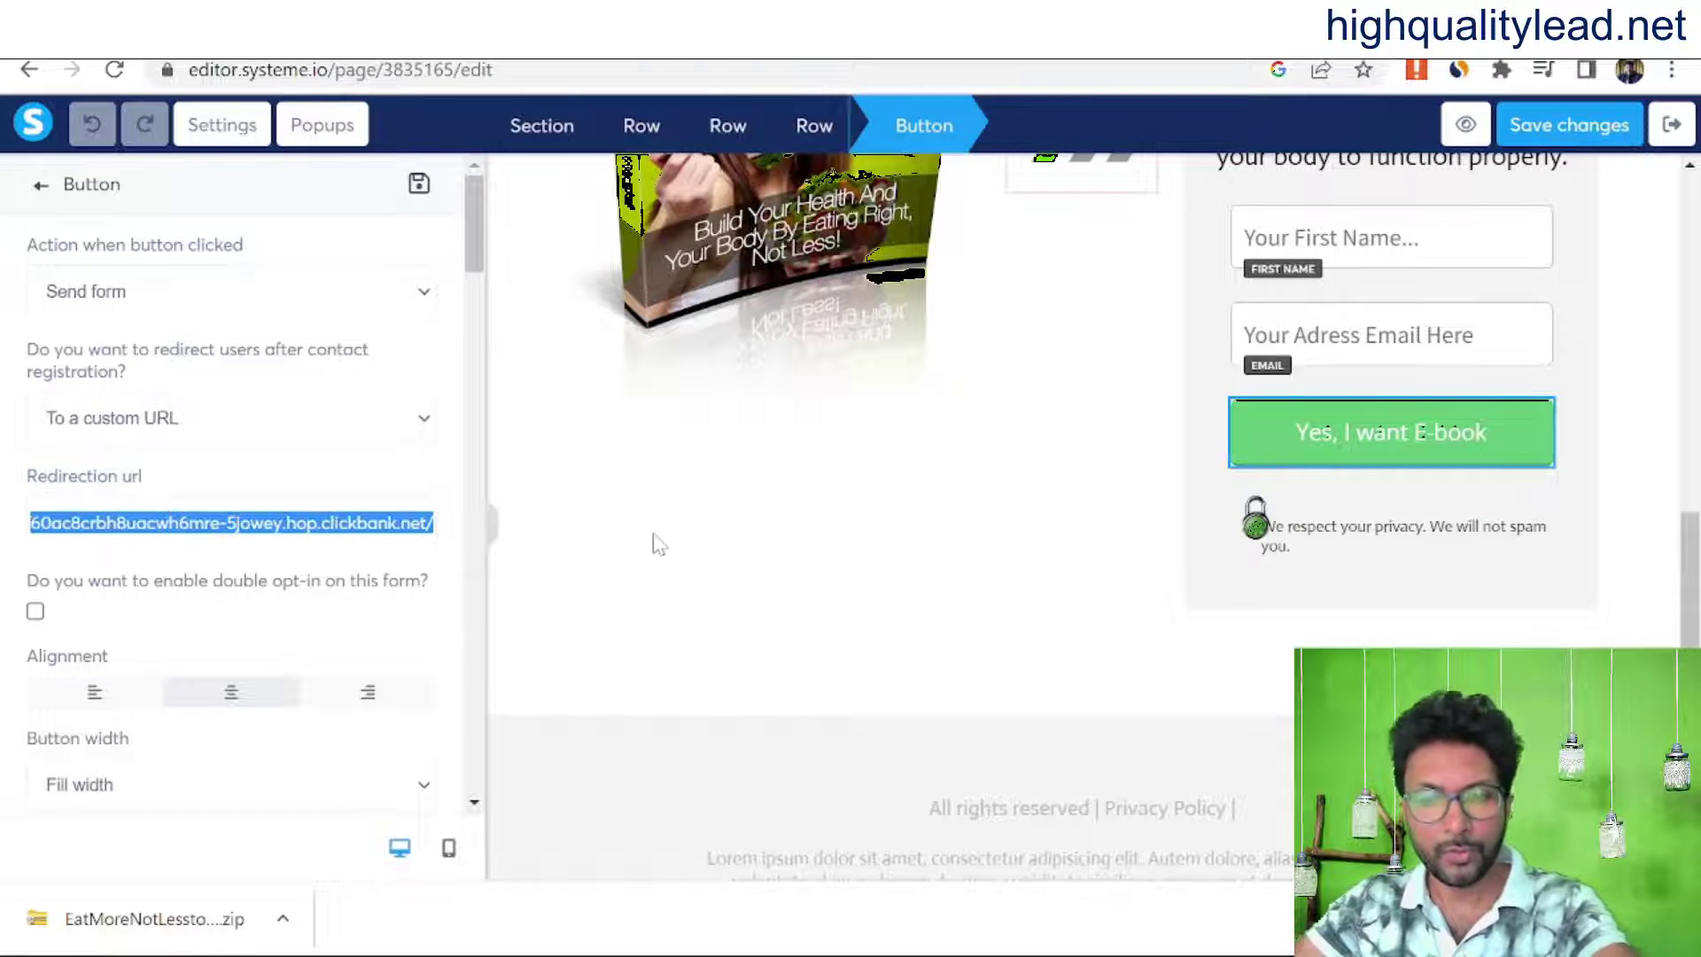
key("BackSpace")
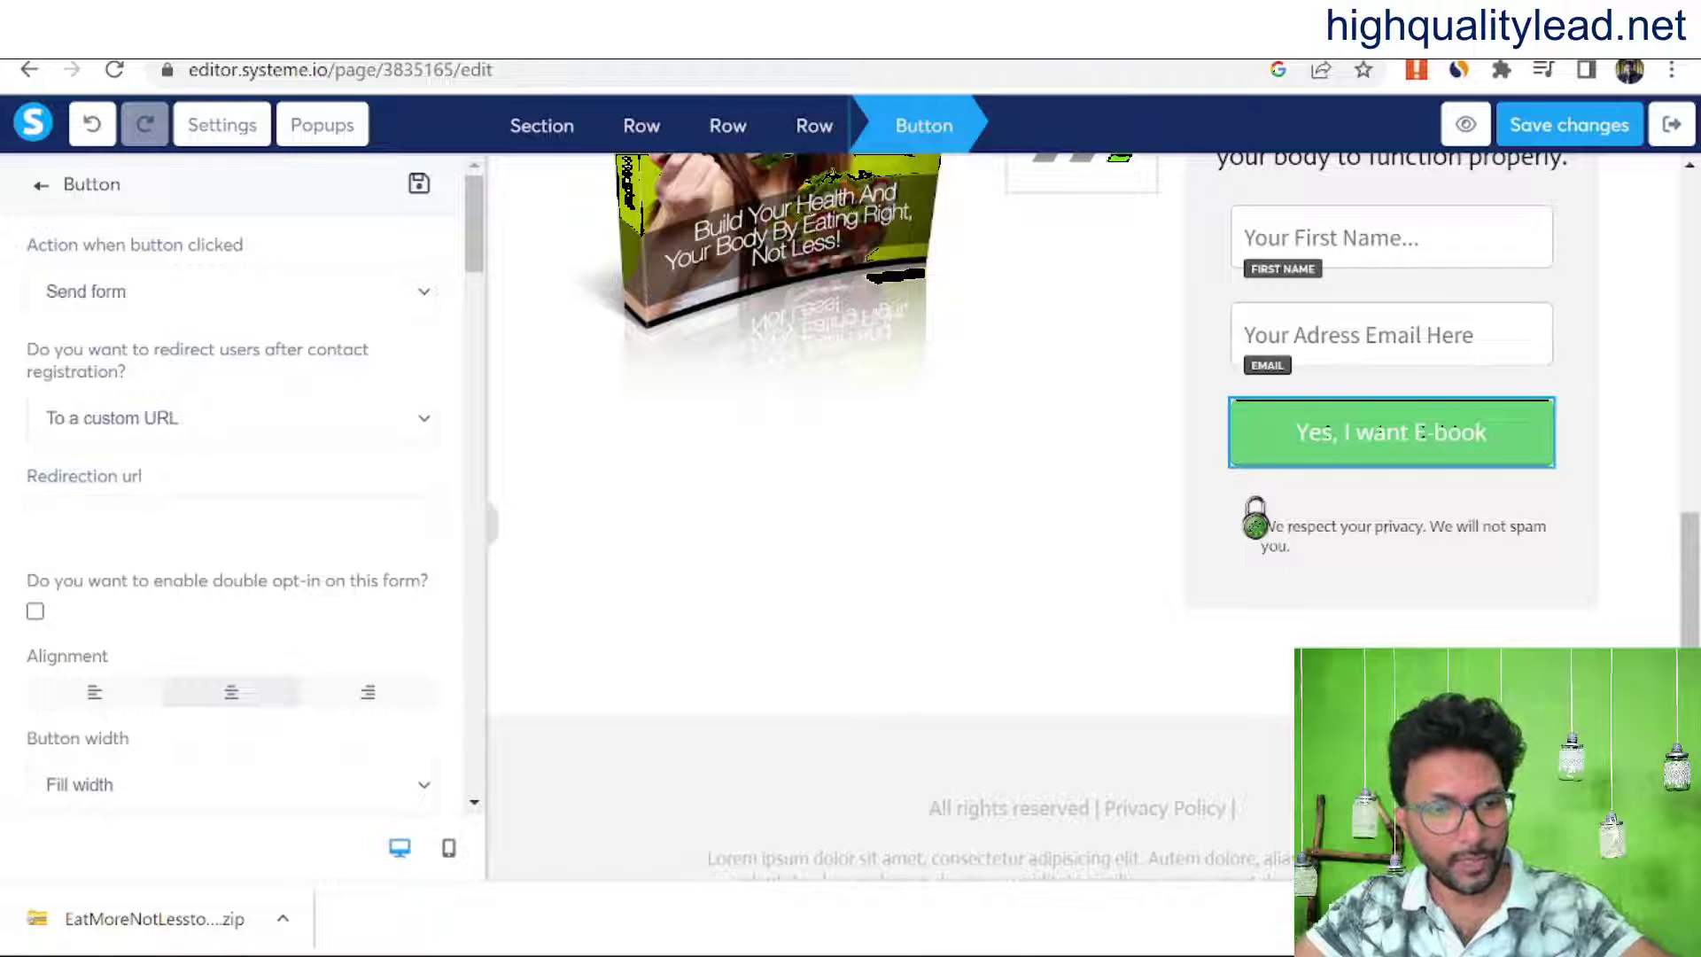
key("ctrl+v")
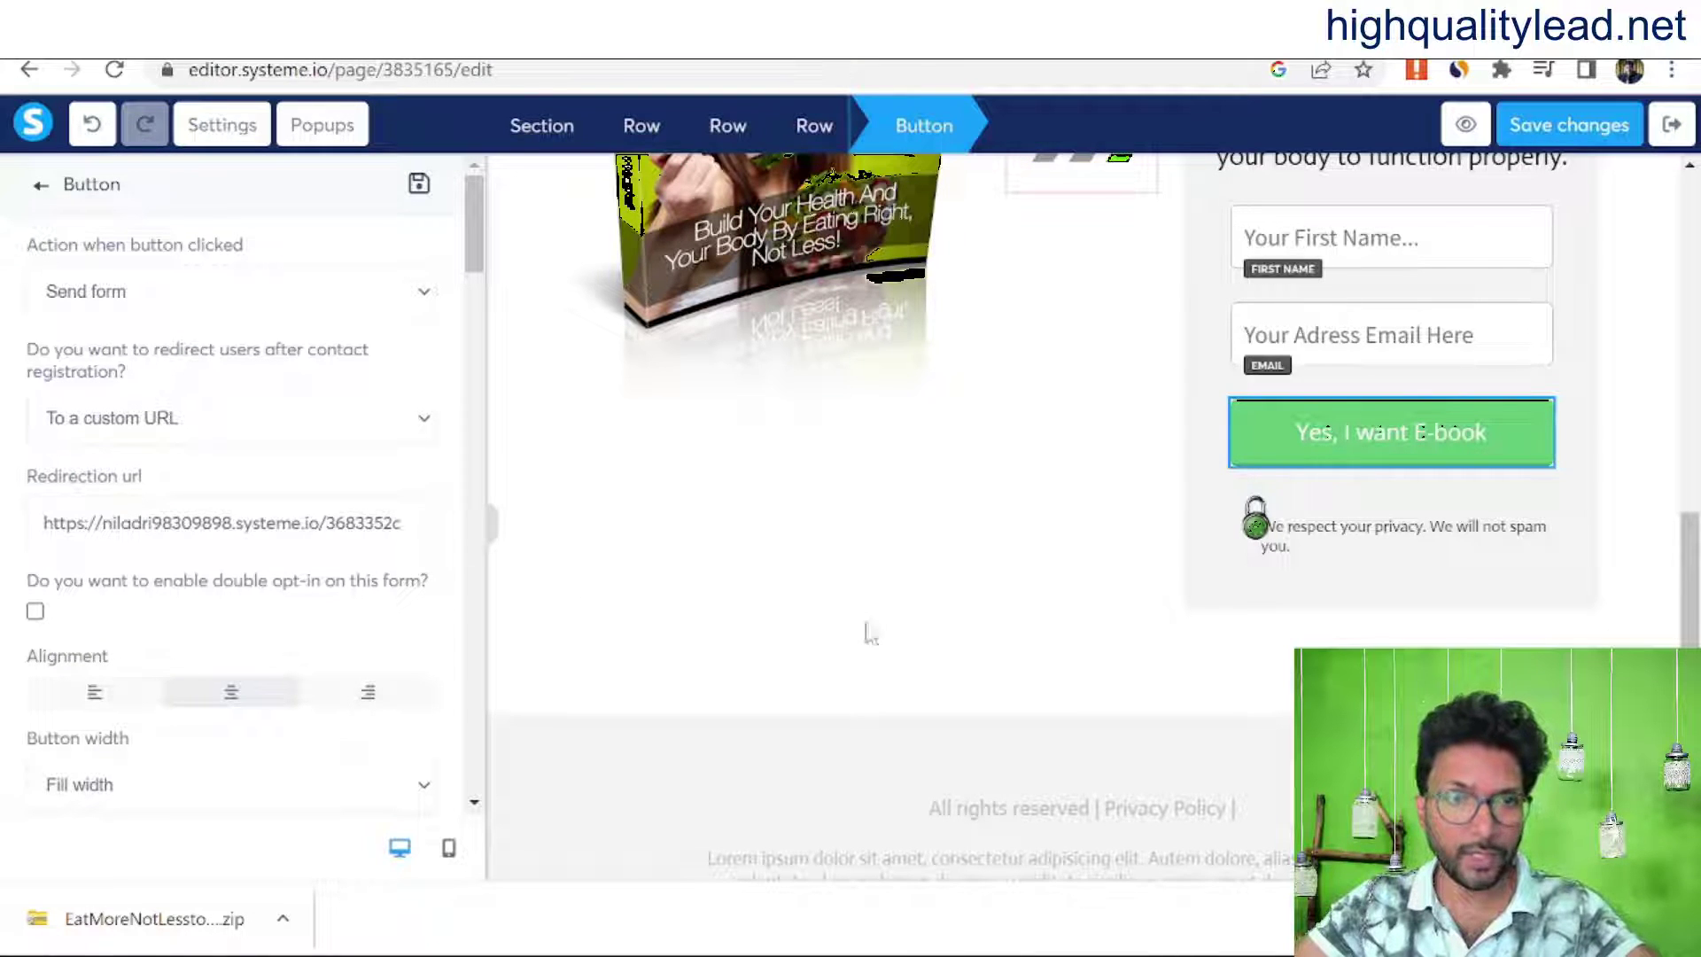
left_click(1559, 122)
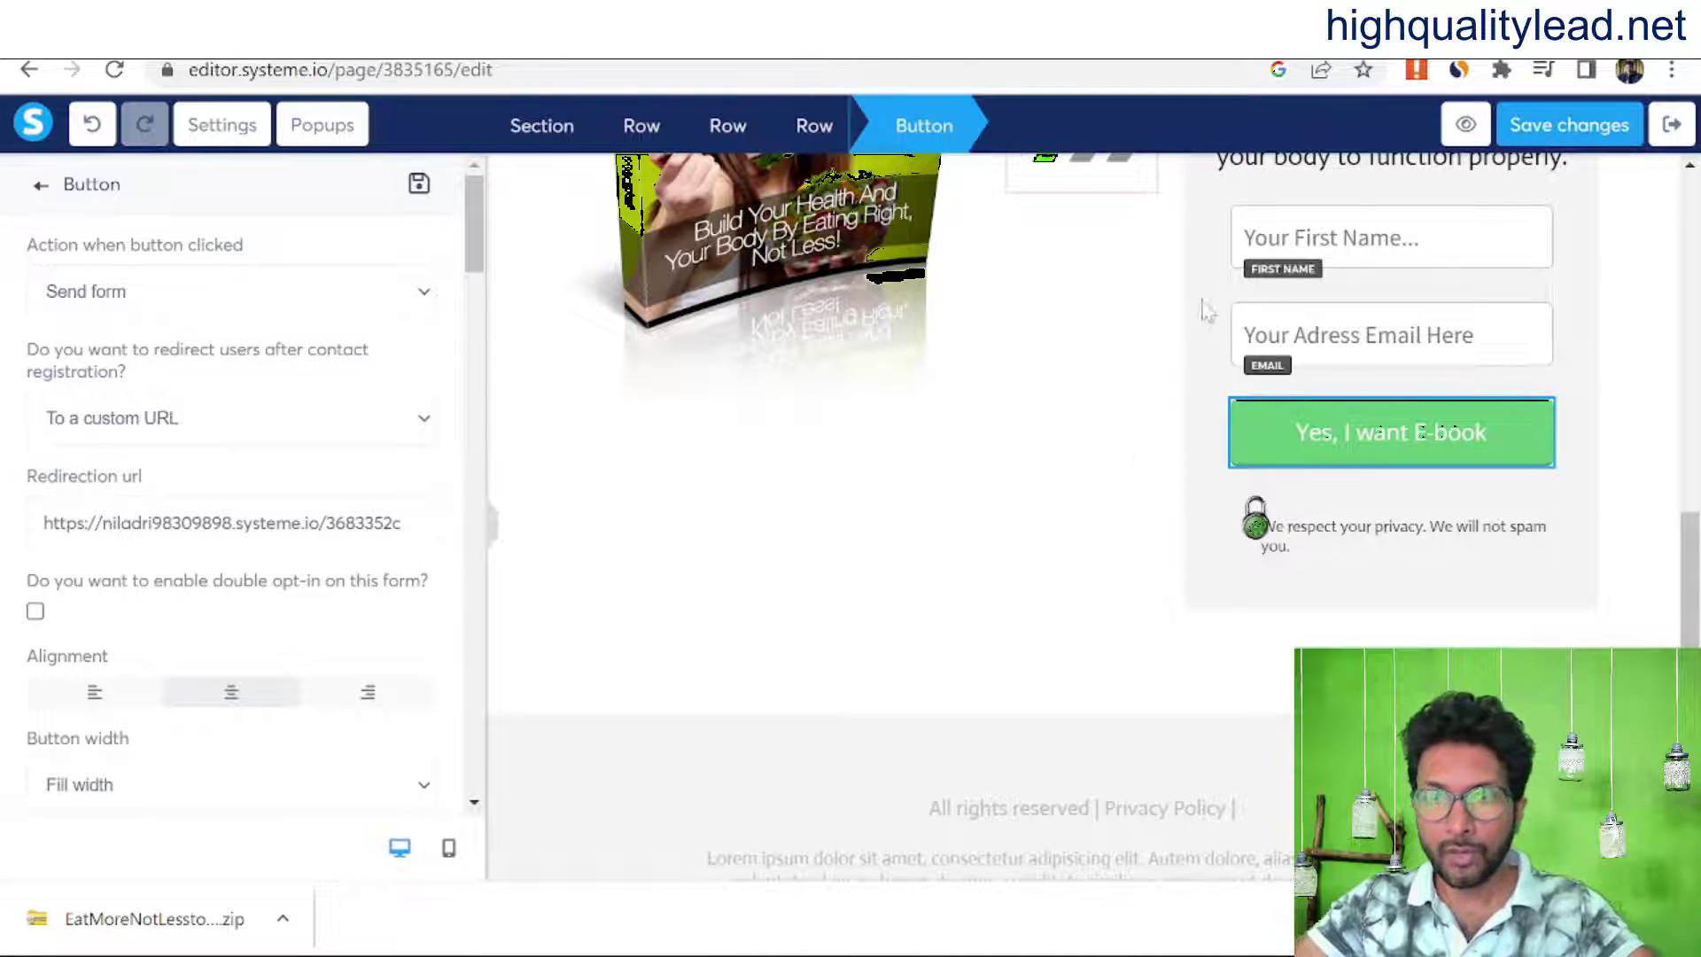
left_click(1658, 466)
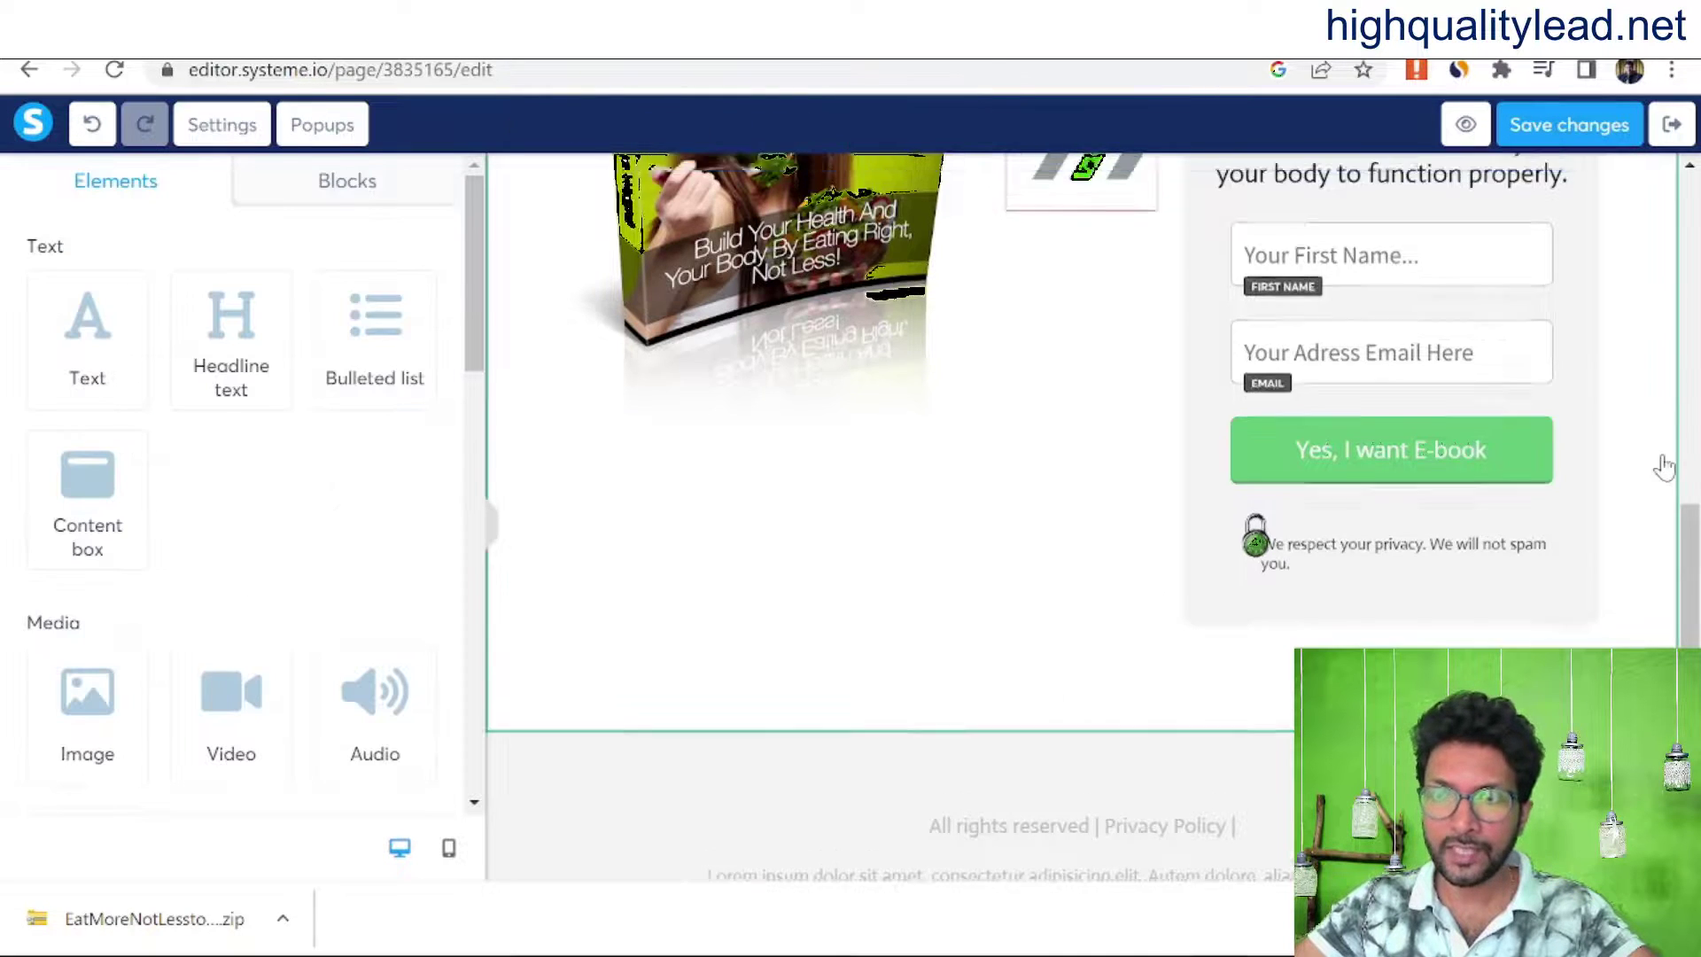
scroll(1658, 467, "up", 10)
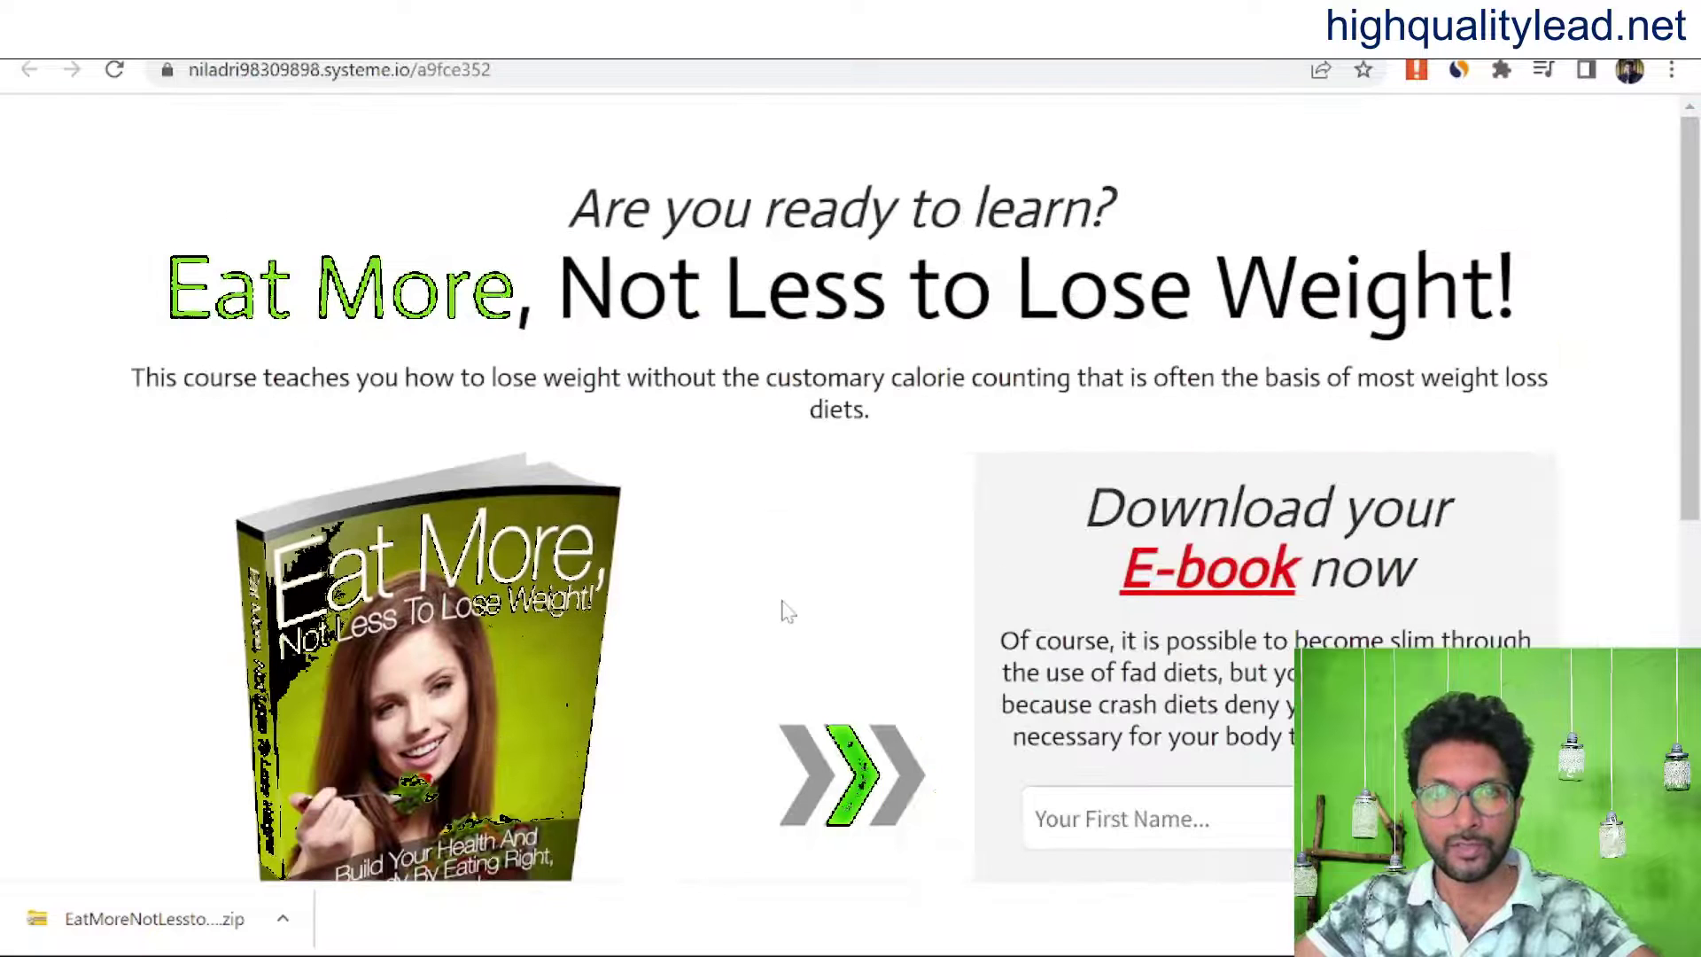
Step: Submit the live squeeze page's opt-in form with a first name and a test email address
scroll(784, 609, "down", 3)
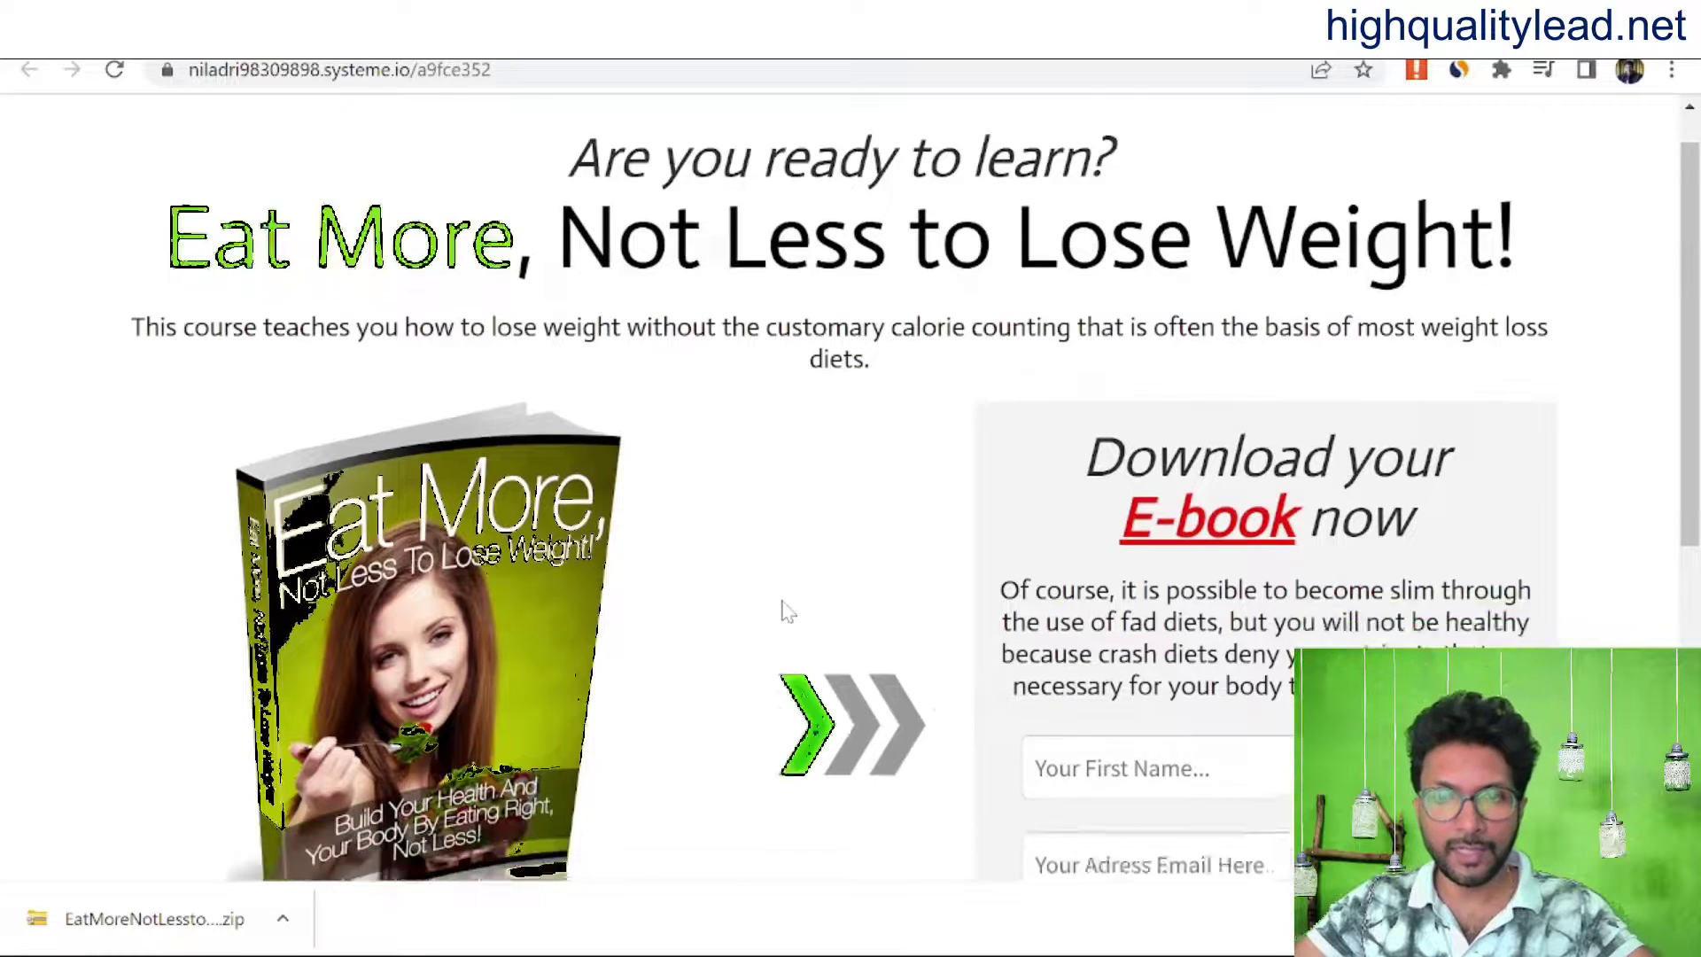
left_click(1178, 552)
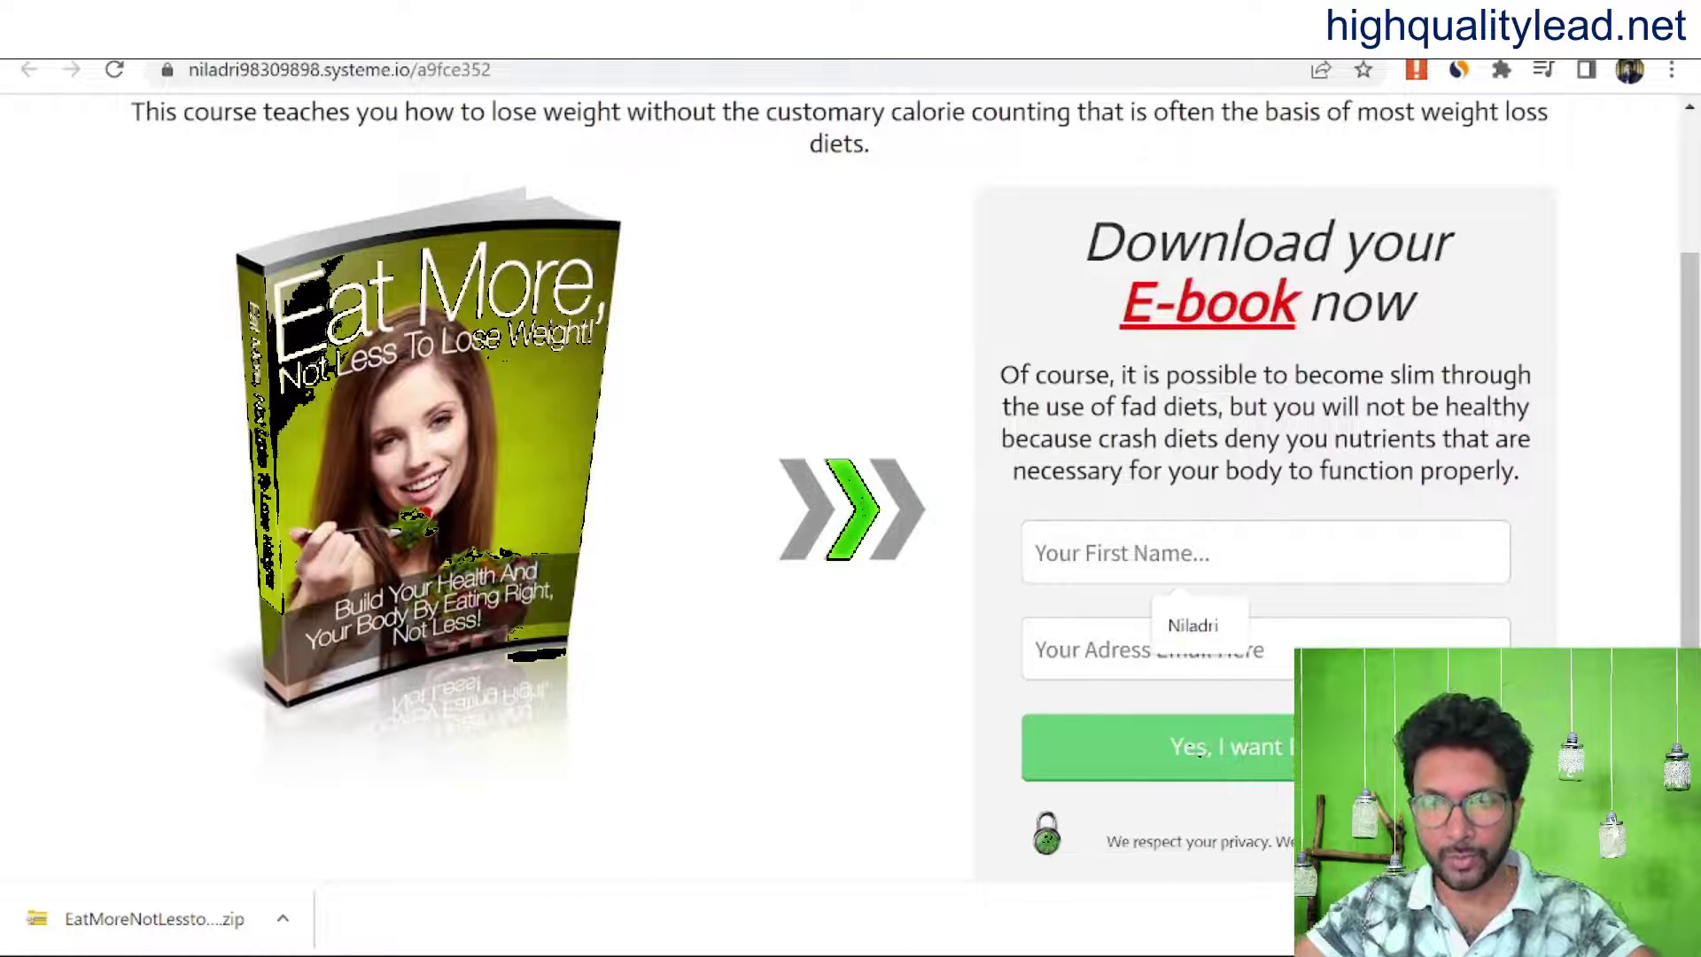
key("Down")
key("Return")
key("Tab")
key("Down")
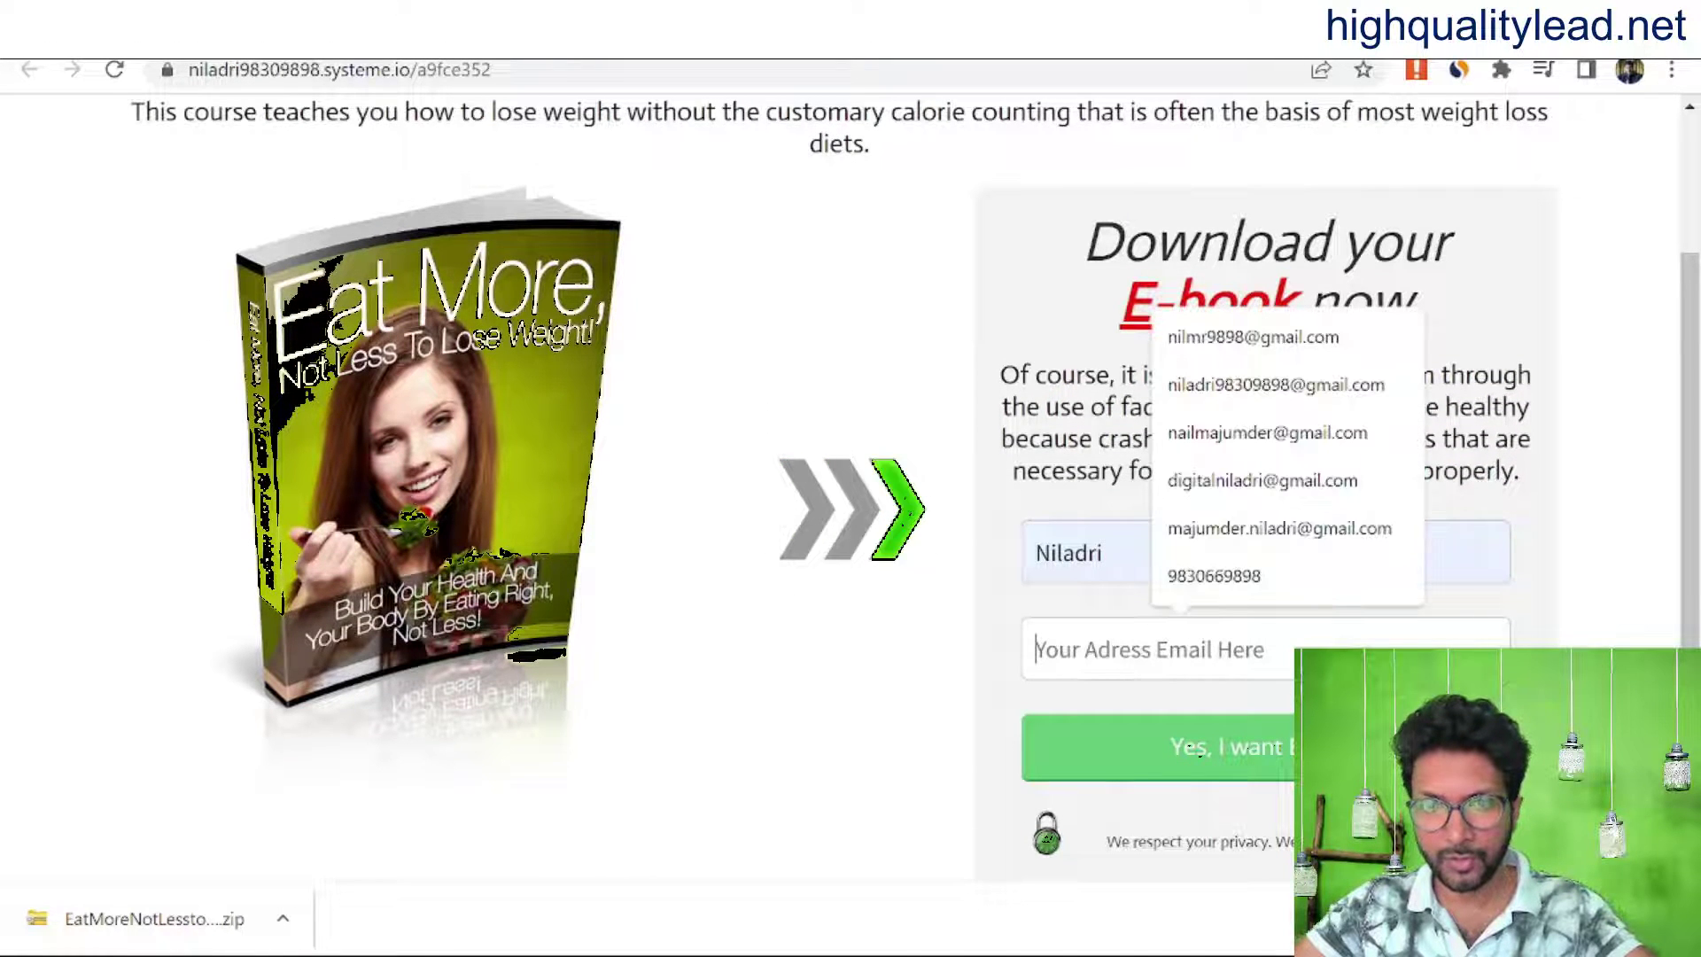
left_click(1264, 483)
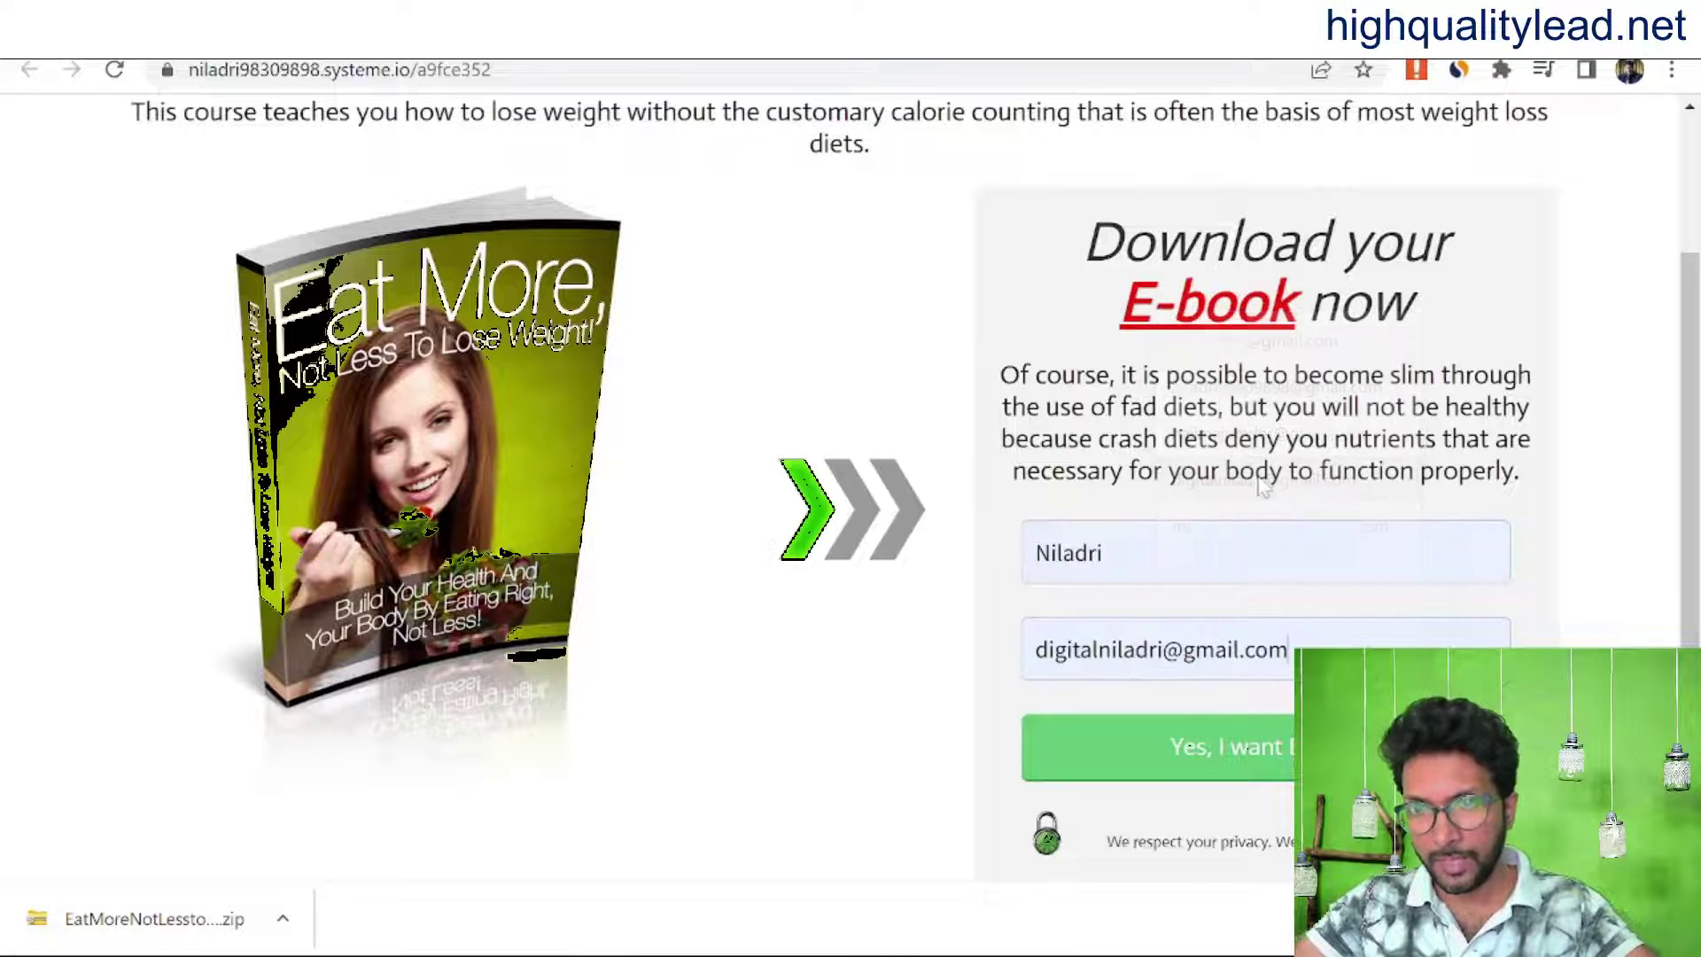
left_click(1243, 750)
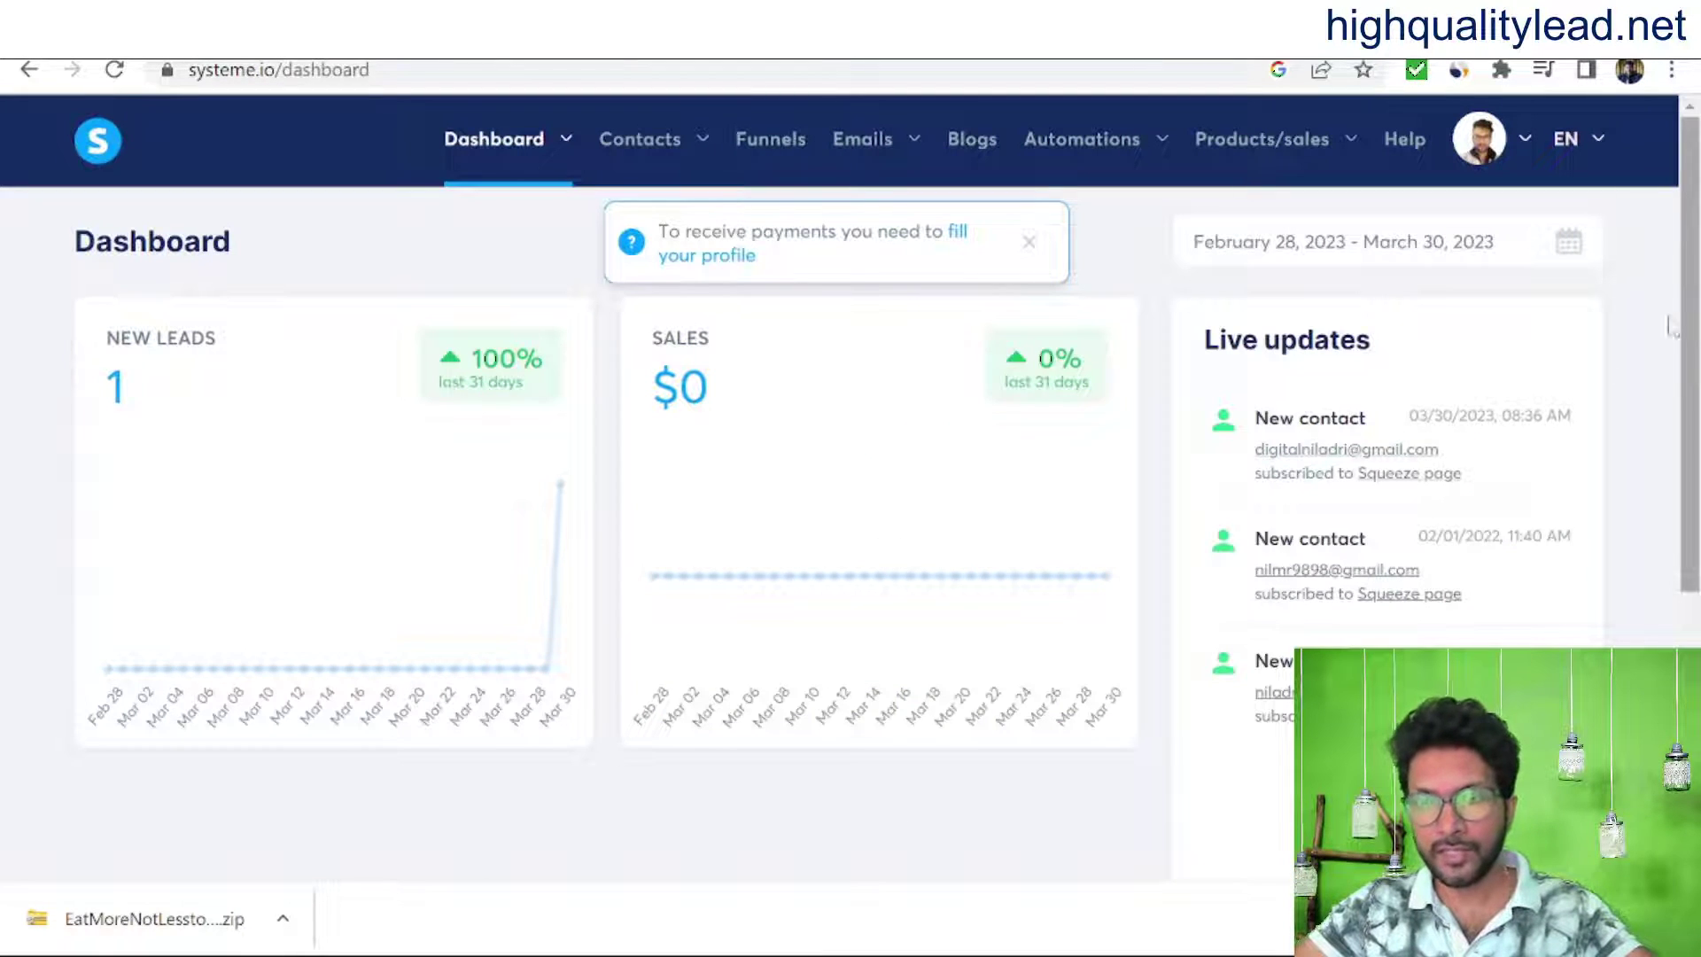
Step: Check the systeme.io dashboard's live updates for the new contact subscribed through the squeeze page
mouse_move(1284, 457)
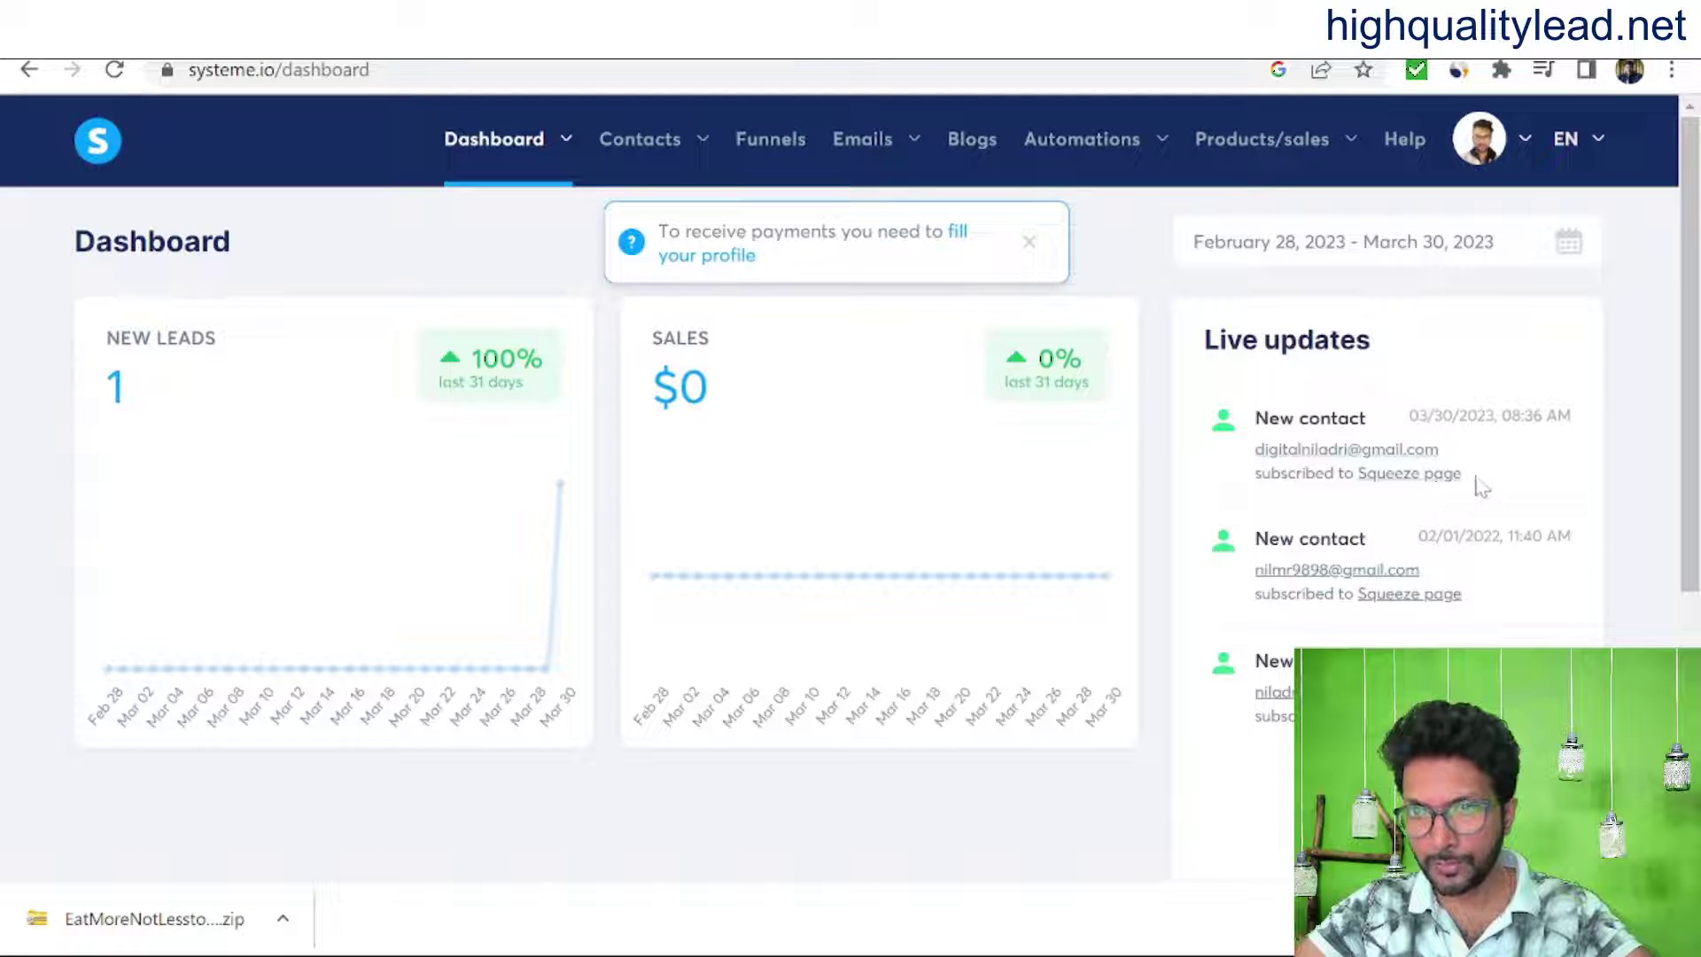
left_click_drag(1408, 418, 1501, 416)
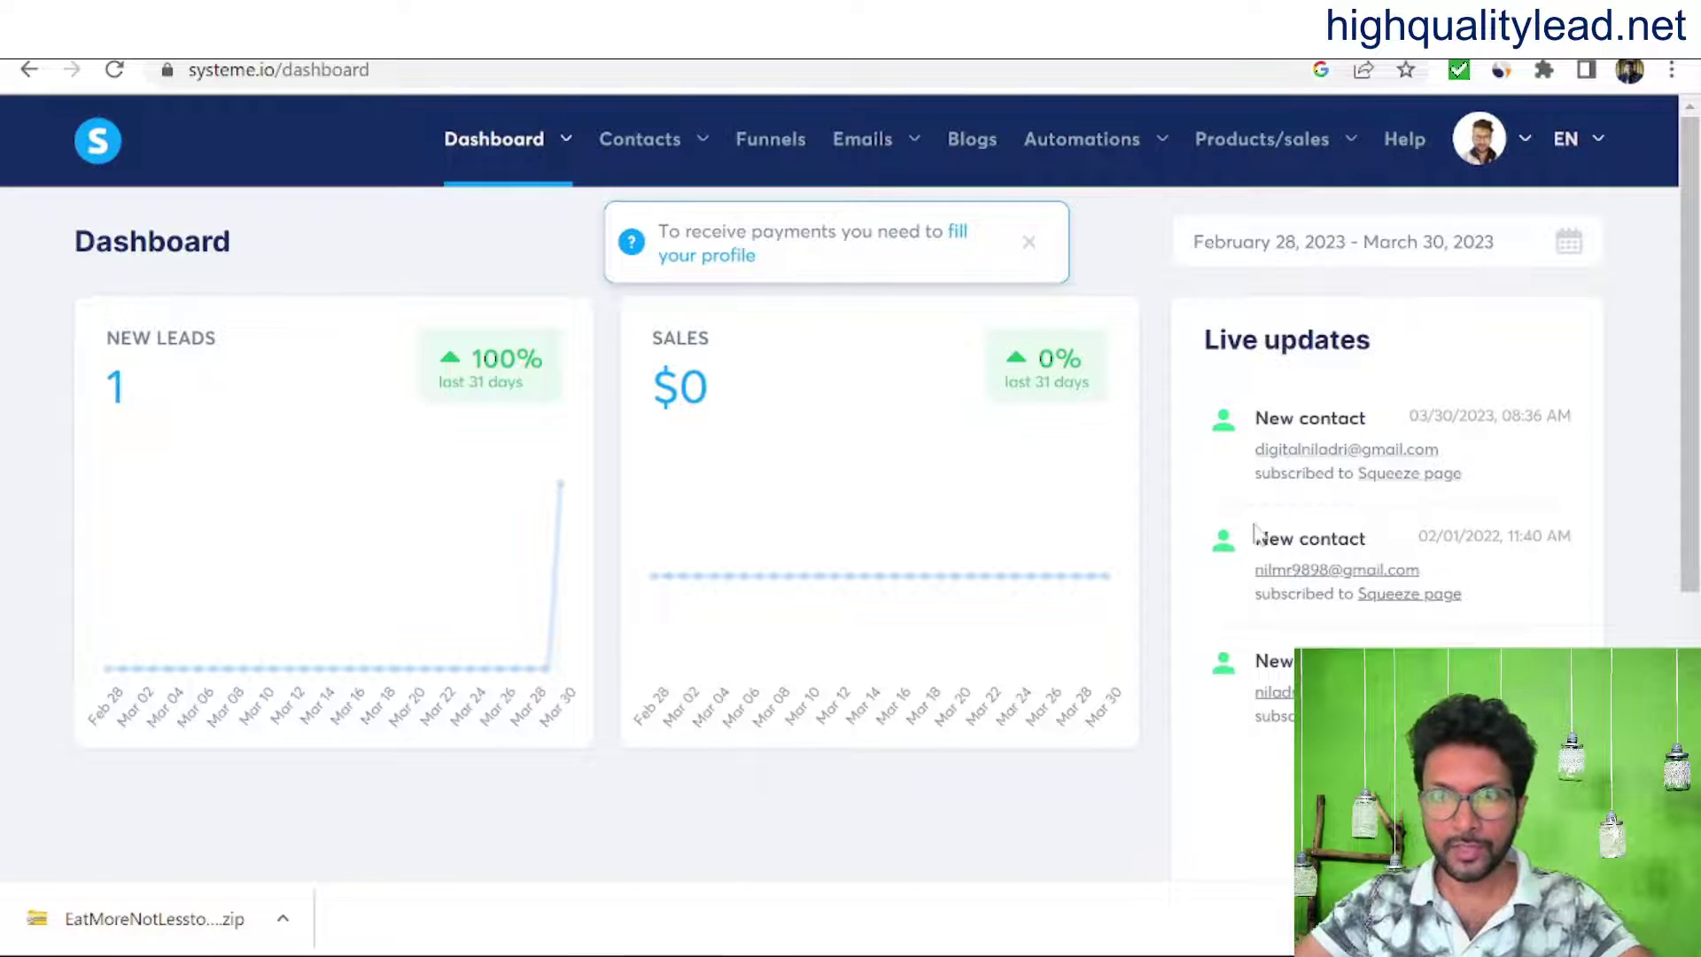
mouse_move(1284, 450)
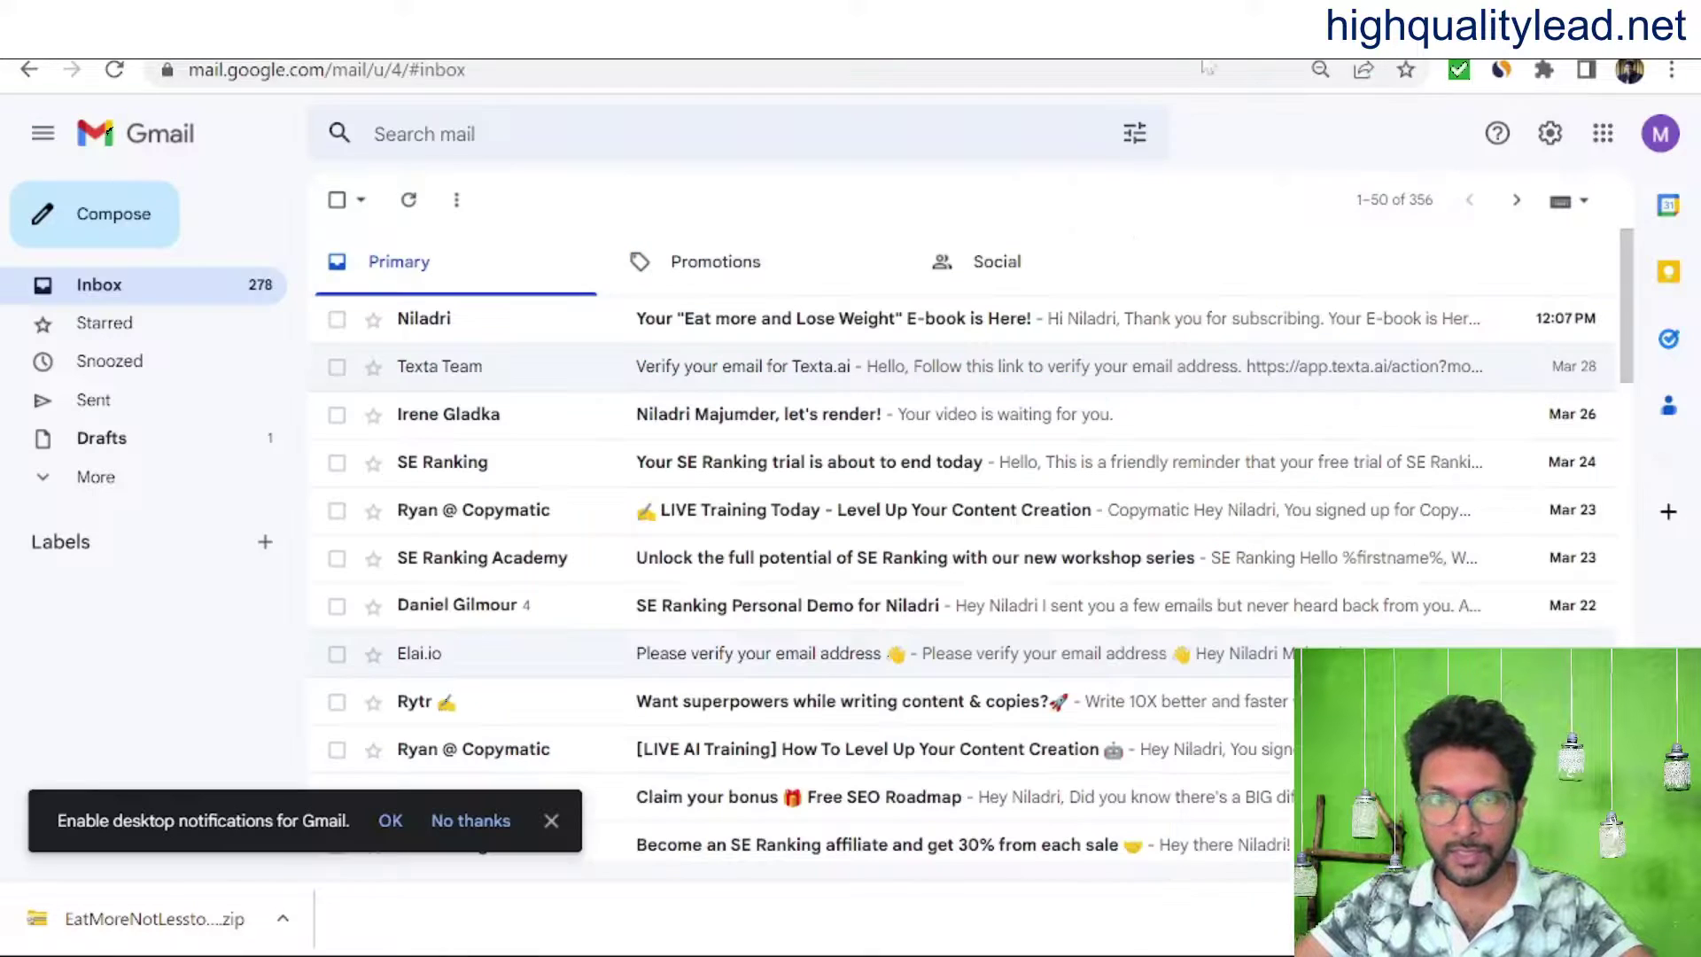
Step: Switch to the test account's Gmail, open the "Eat more and Lose Weight" email, check its E-book link and return to the inbox
left_click(1257, 40)
left_click(1661, 150)
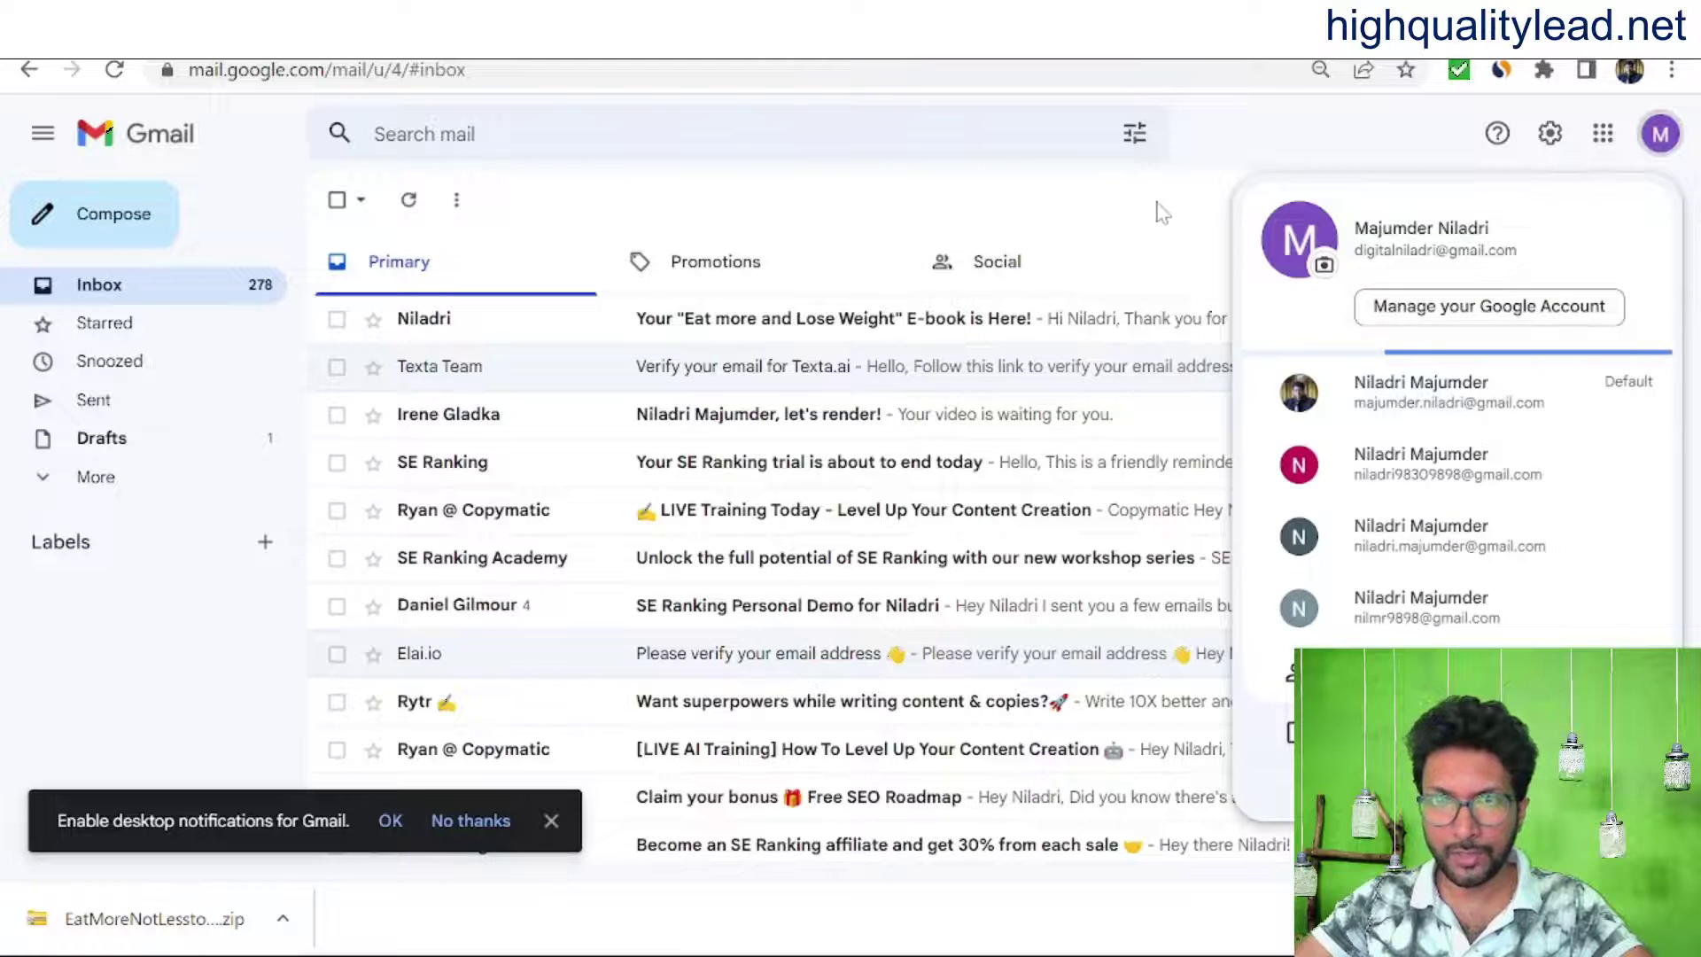
left_click(1209, 141)
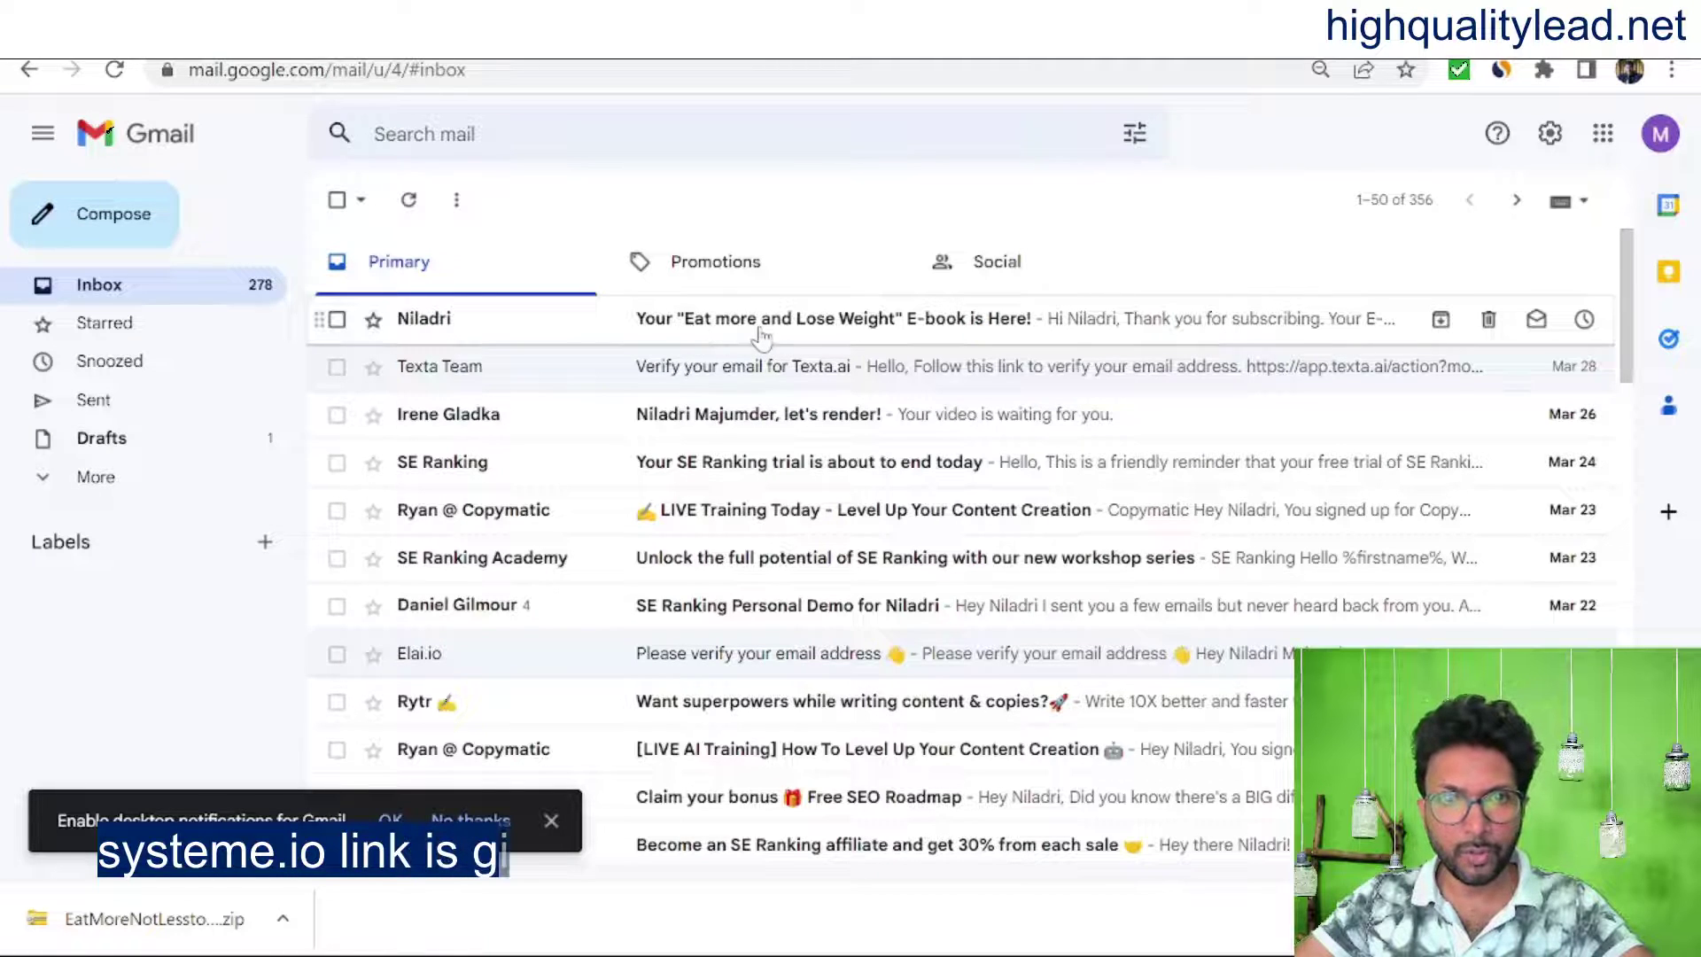
left_click(886, 321)
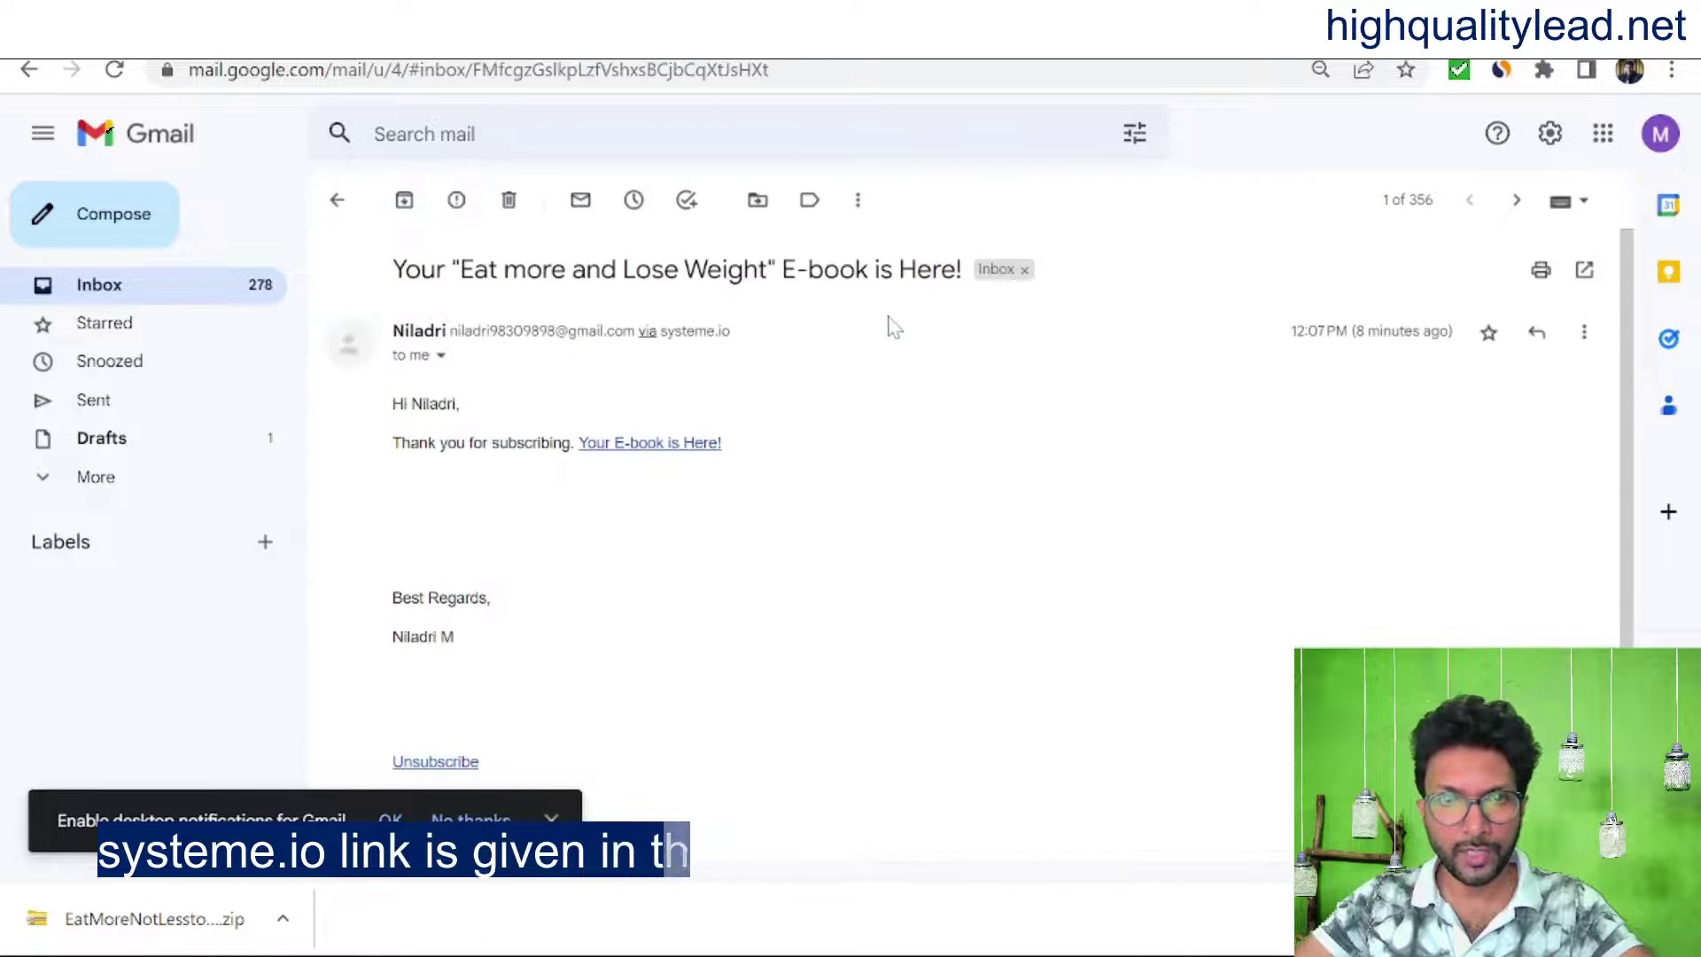
left_click(636, 447)
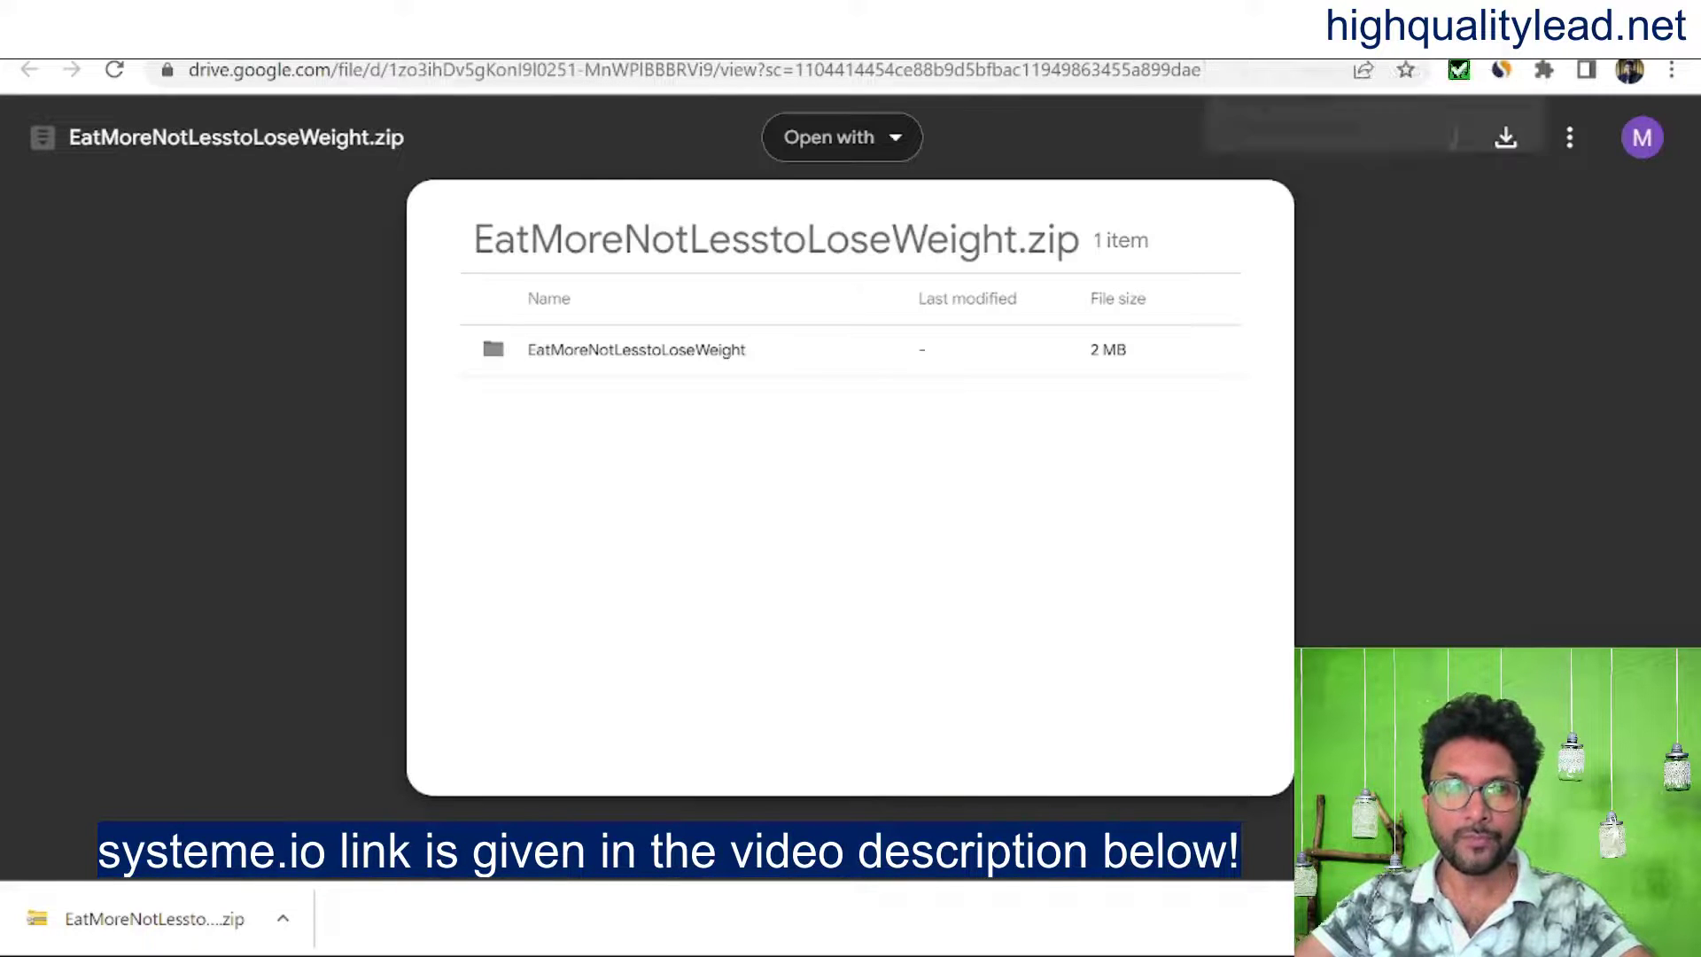
key("ctrl+w")
left_click(83, 285)
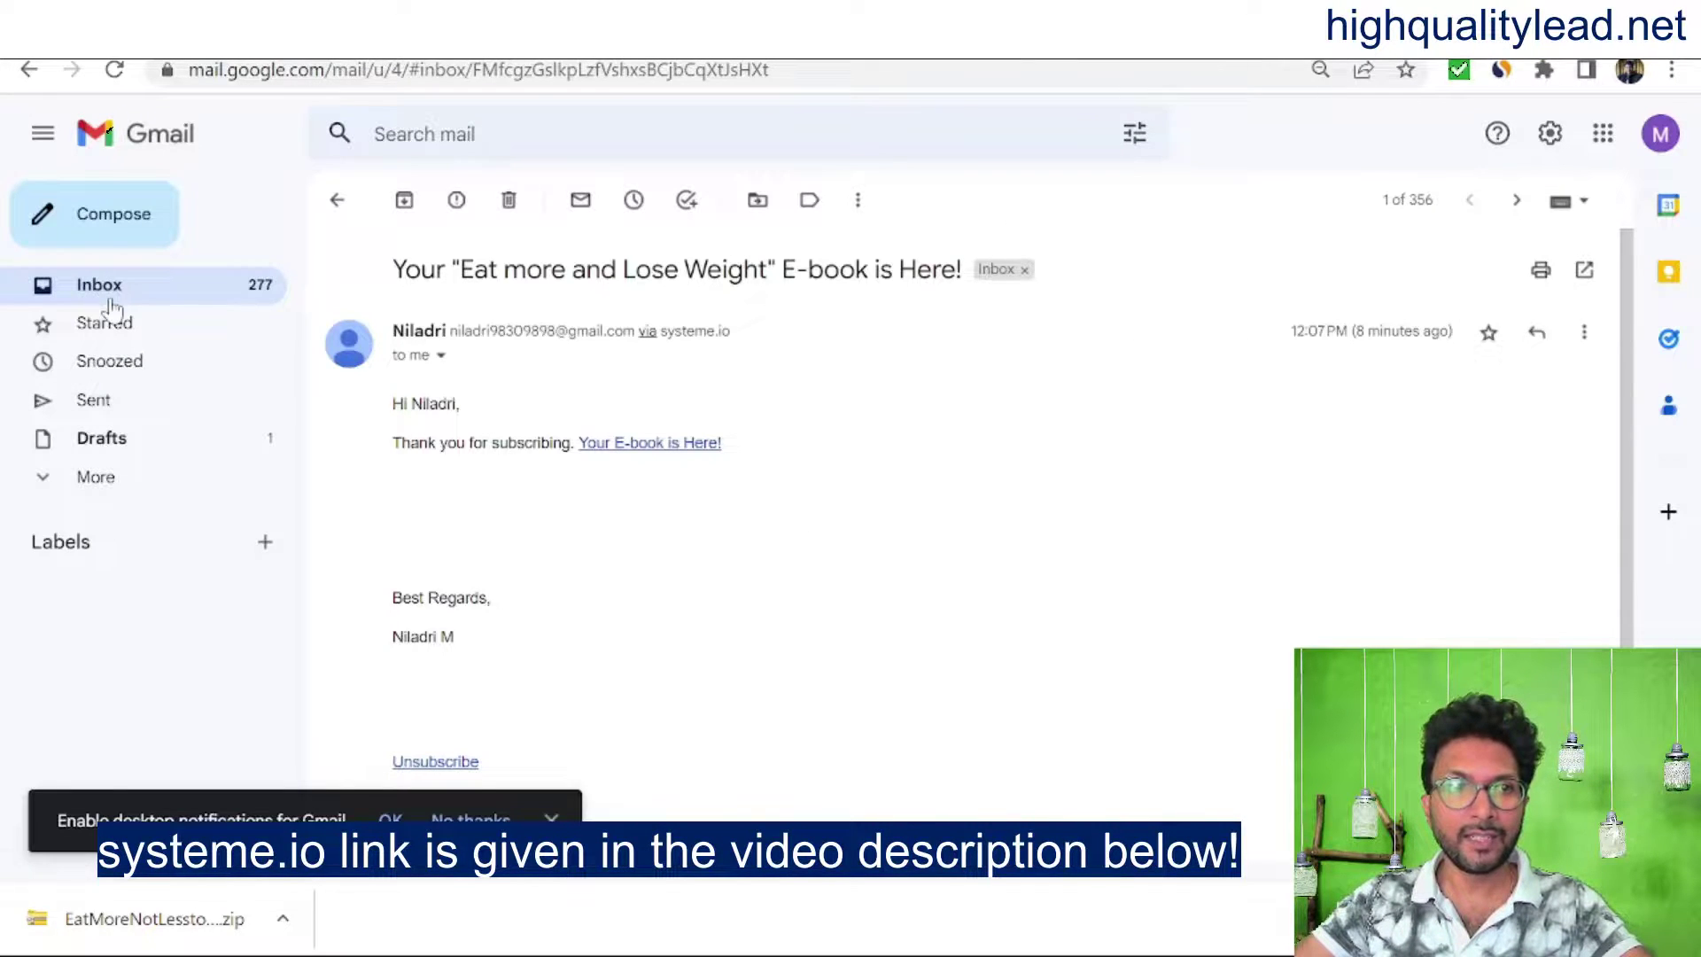